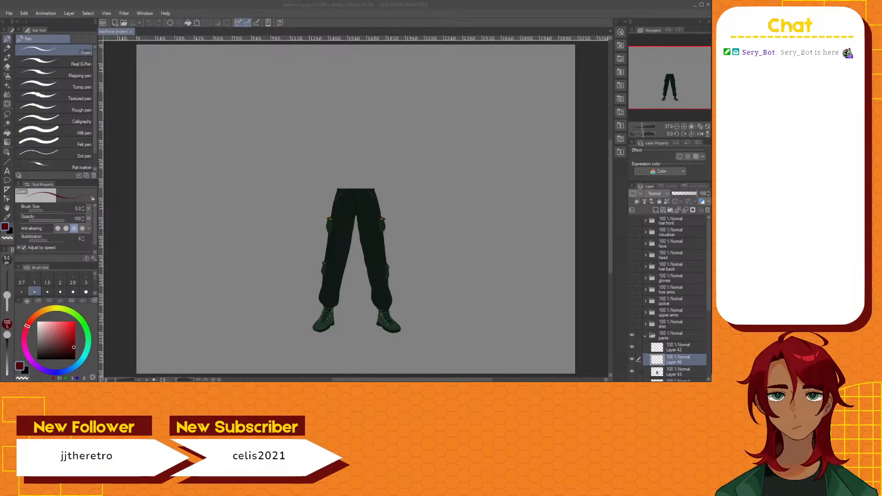
# Collapse the pants folder and make the shirt folder visible above the pants
pyautogui.scroll(-2, 669, 298)
pyautogui.scroll(1, 669, 299)
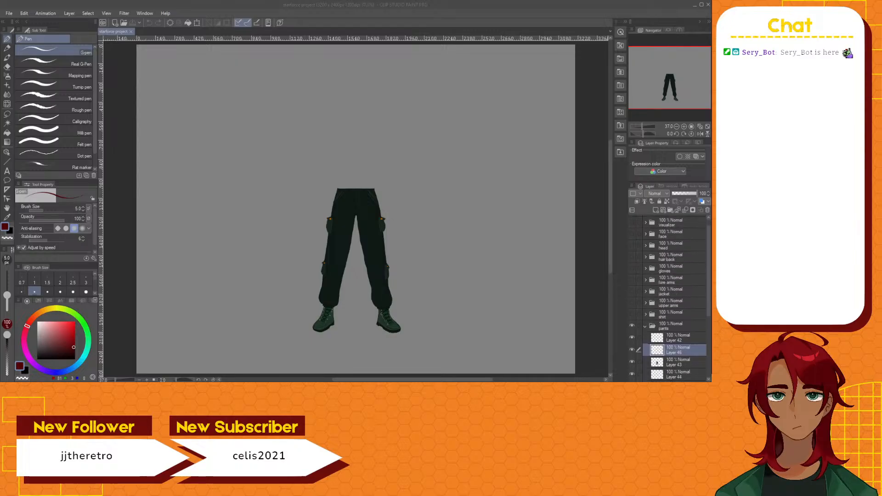
pyautogui.click(647, 325)
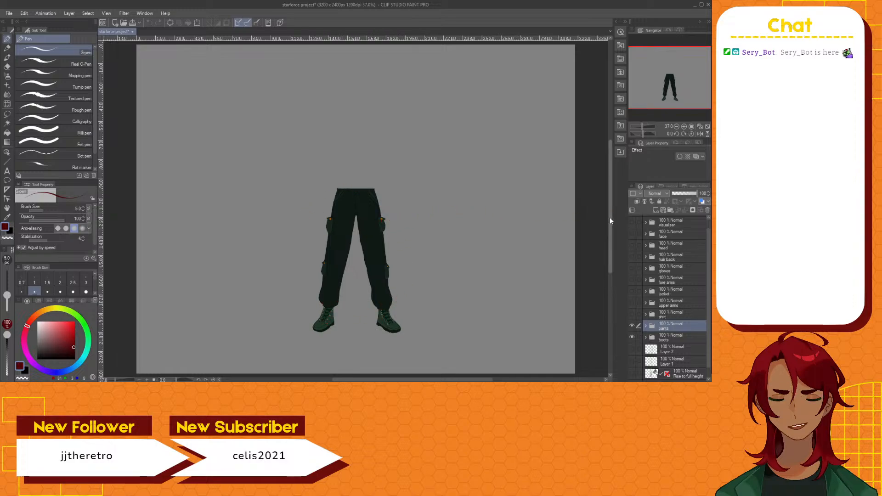
pyautogui.moveTo(610, 217); pyautogui.dragTo(608, 216)
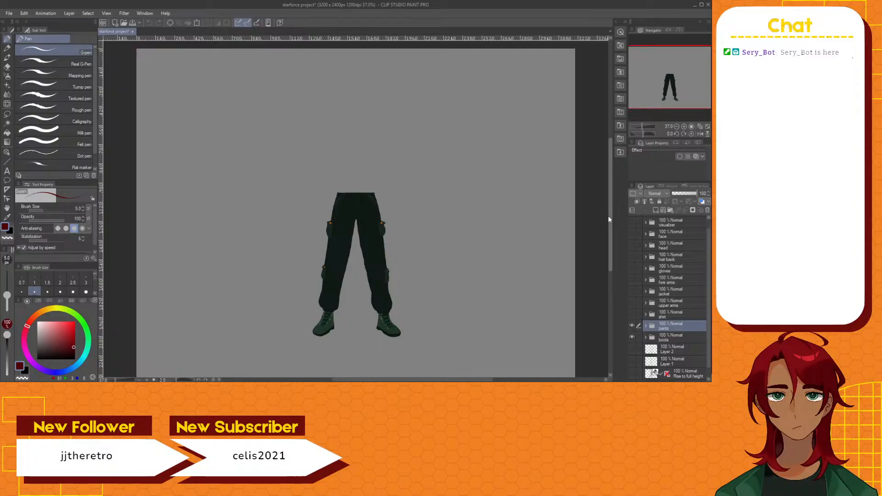
pyautogui.click(632, 315)
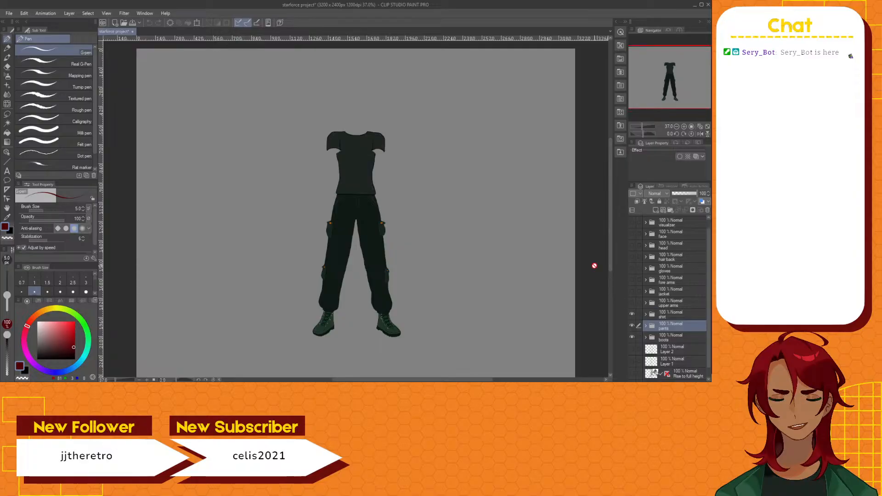
# Examine the shirt's outline, the waistband area and the cargo pockets of the pants up close and at full figure
pyautogui.scroll(4, 362, 178)
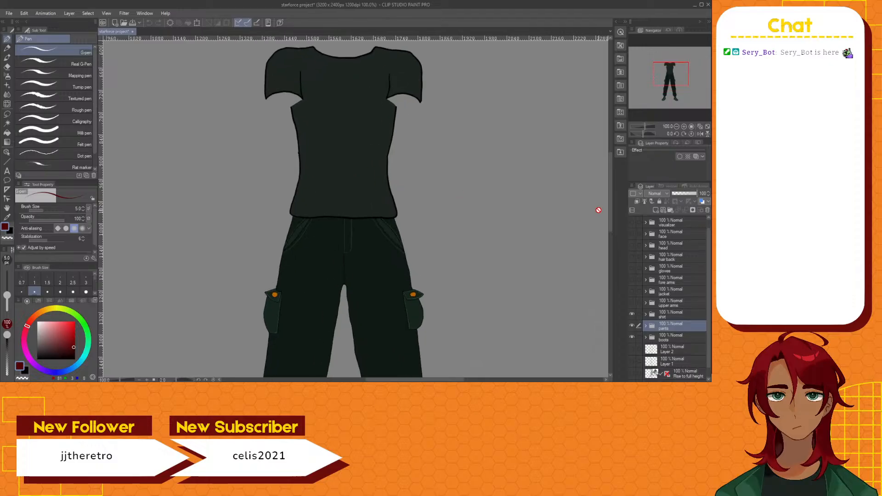
pyautogui.moveTo(609, 213); pyautogui.dragTo(608, 200)
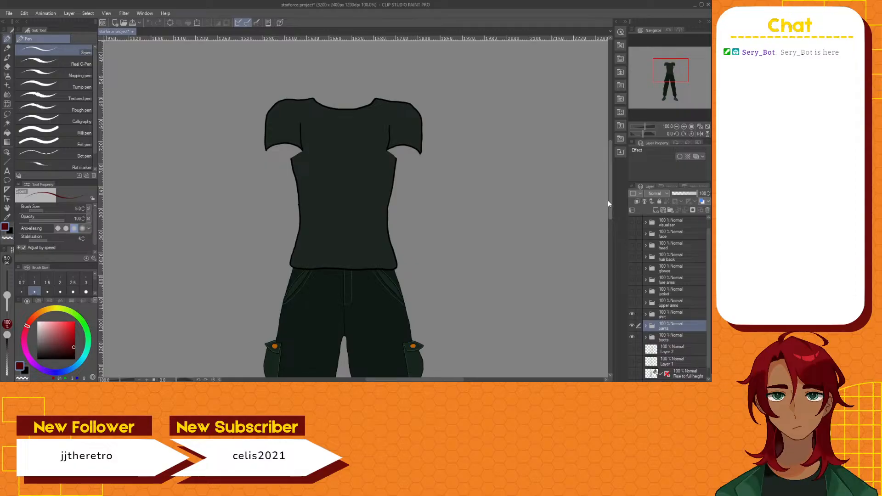
pyautogui.moveTo(609, 201)
pyautogui.mouseDown()
pyautogui.moveTo(607, 189)
pyautogui.moveTo(607, 198)
pyautogui.mouseUp()
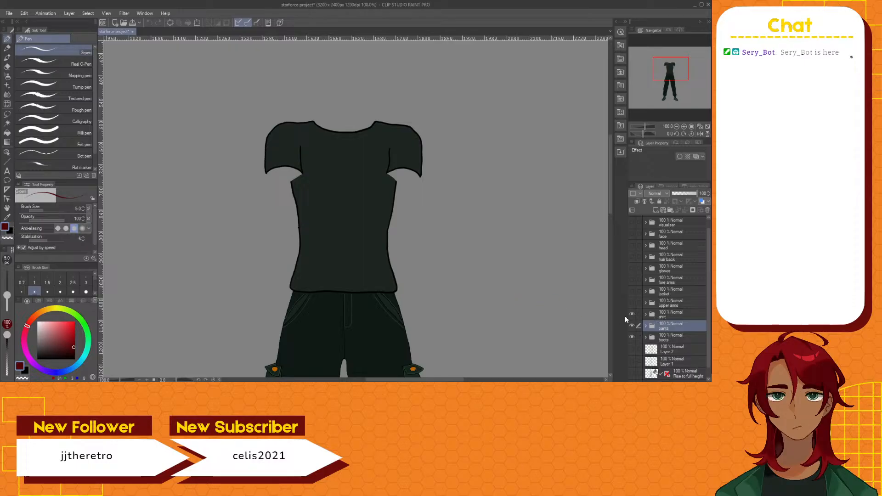
pyautogui.scroll(4, 431, 315)
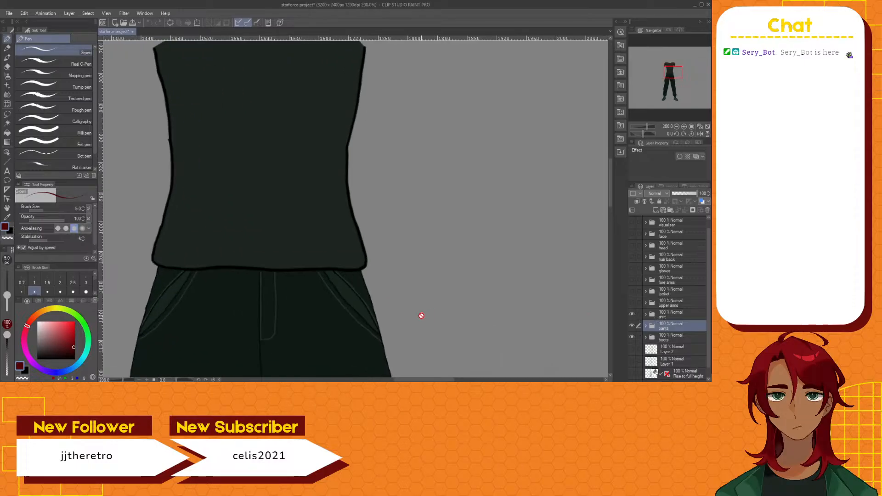
pyautogui.scroll(3, 421, 315)
pyautogui.scroll(-7, 379, 316)
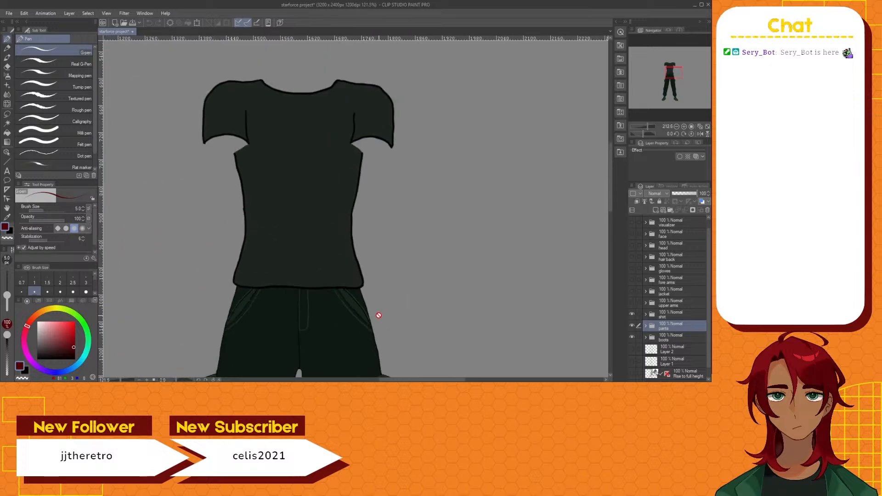
pyautogui.scroll(-3, 612, 221)
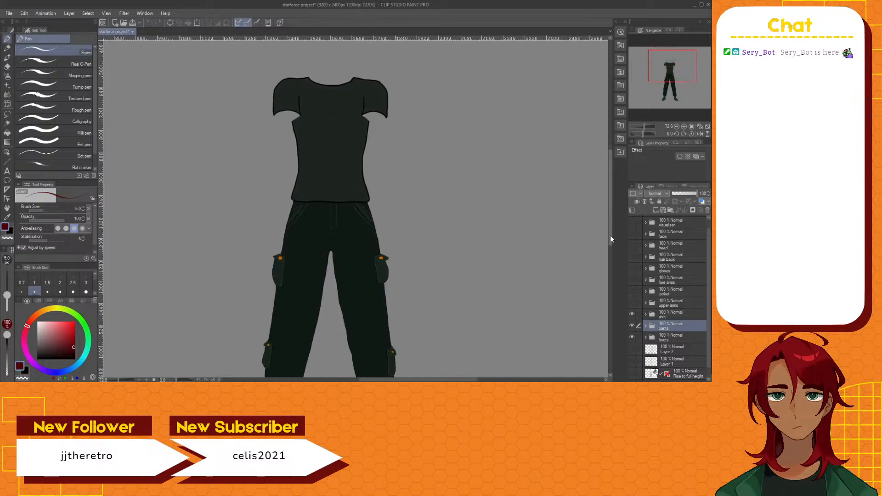
pyautogui.scroll(6, 449, 230)
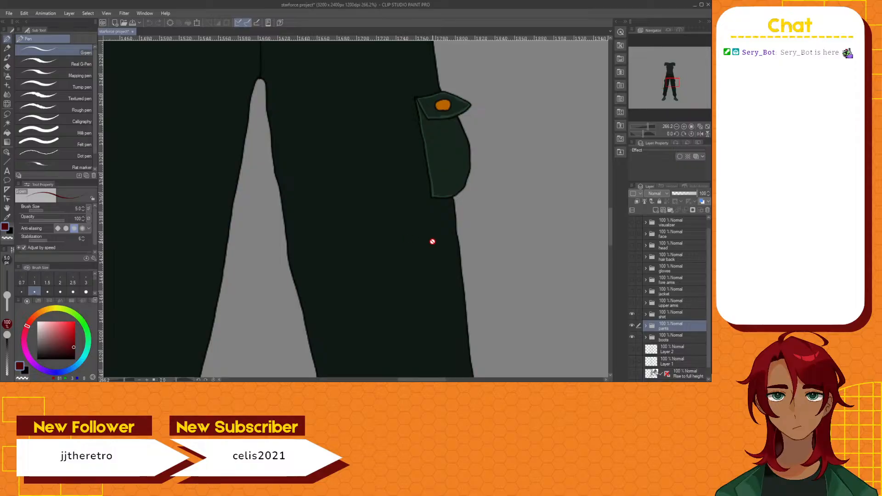
pyautogui.scroll(-4, 432, 242)
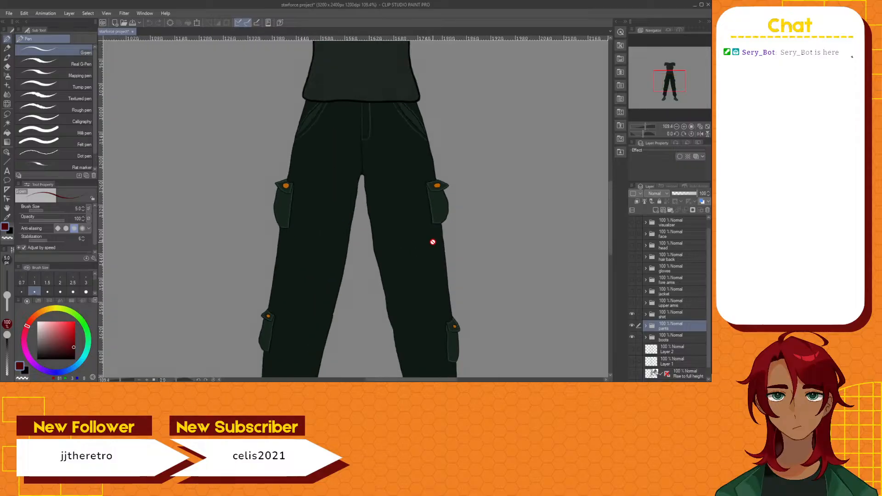
pyautogui.scroll(3, 609, 243)
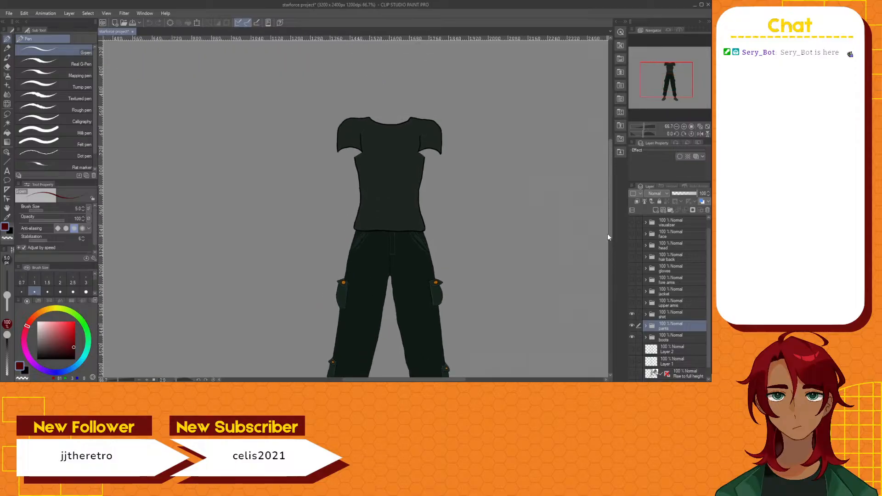
pyautogui.hscroll(3, 449, 378)
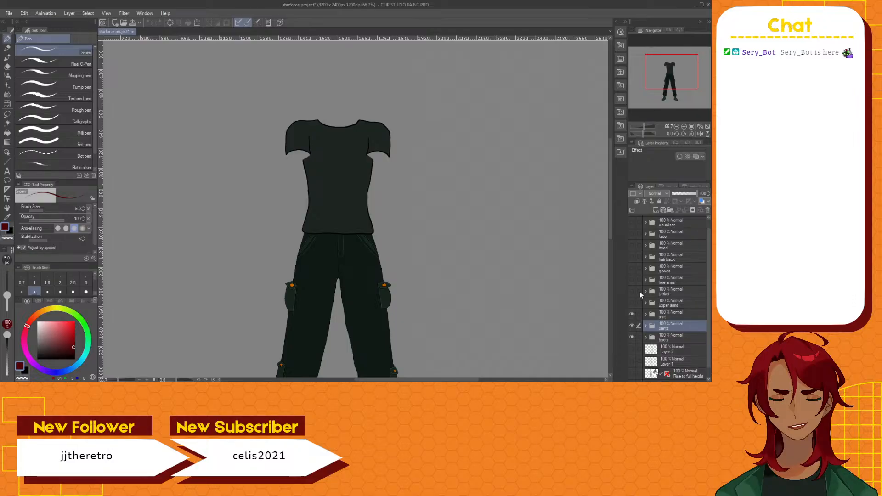
# Briefly show the jacket, upper arms and fore arms folders to check them over the shirt, leaving all three hidden
pyautogui.click(632, 291)
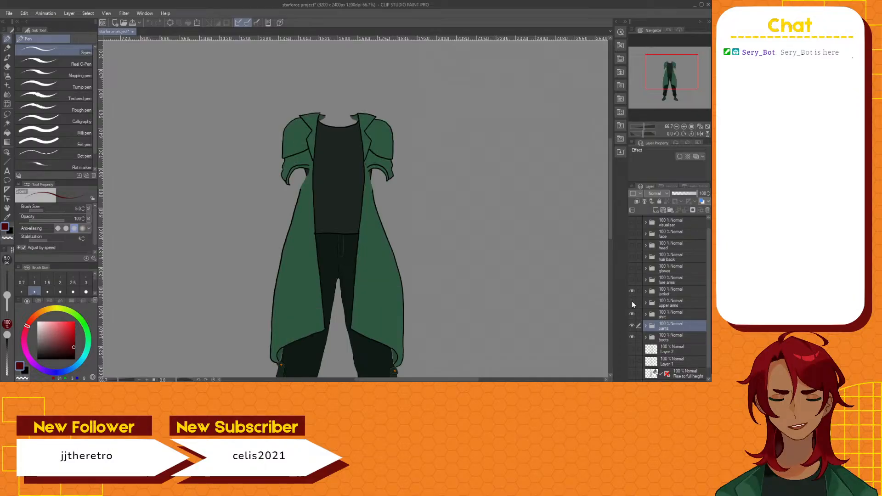
pyautogui.click(633, 303)
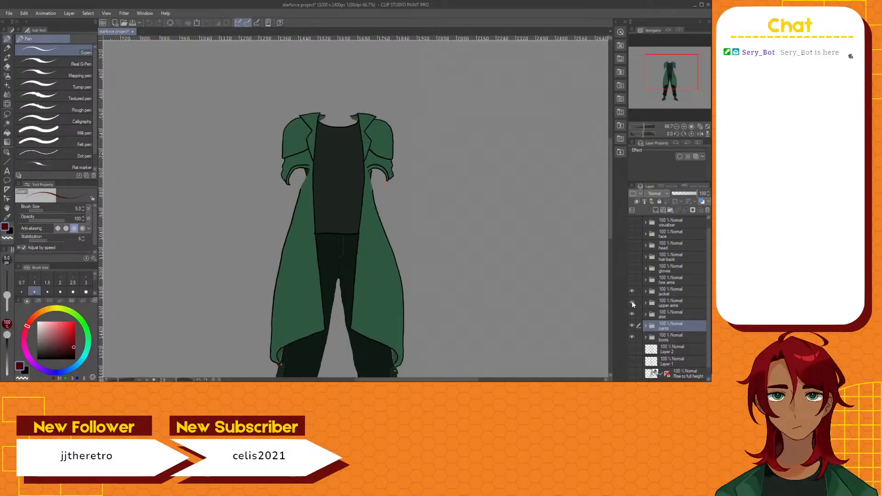
pyautogui.click(633, 279)
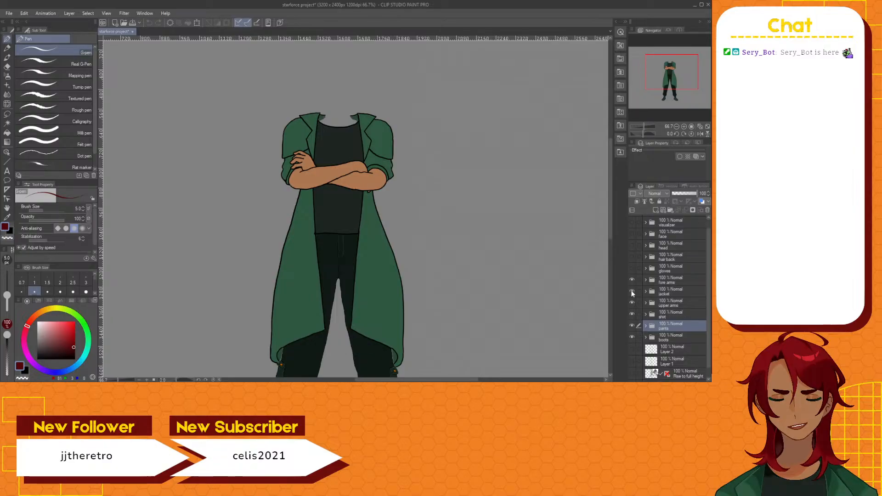
pyautogui.click(632, 280)
pyautogui.click(632, 291)
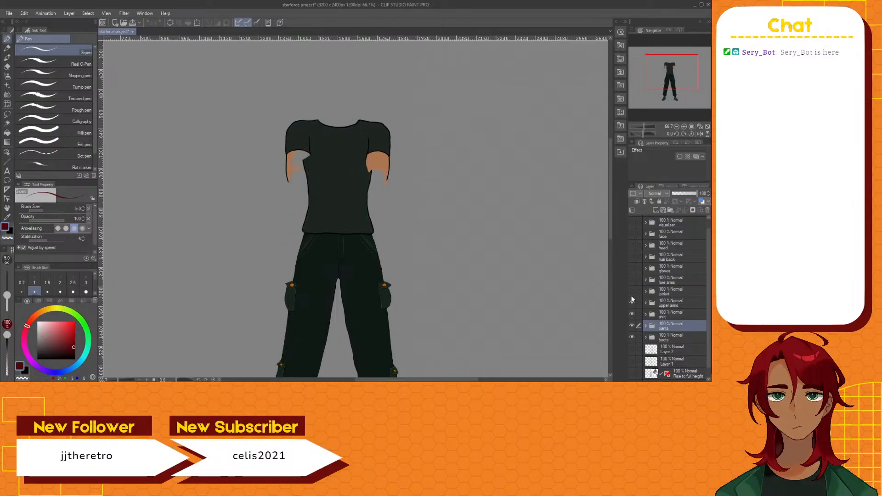
pyautogui.click(632, 303)
pyautogui.click(632, 303)
pyautogui.click(632, 303)
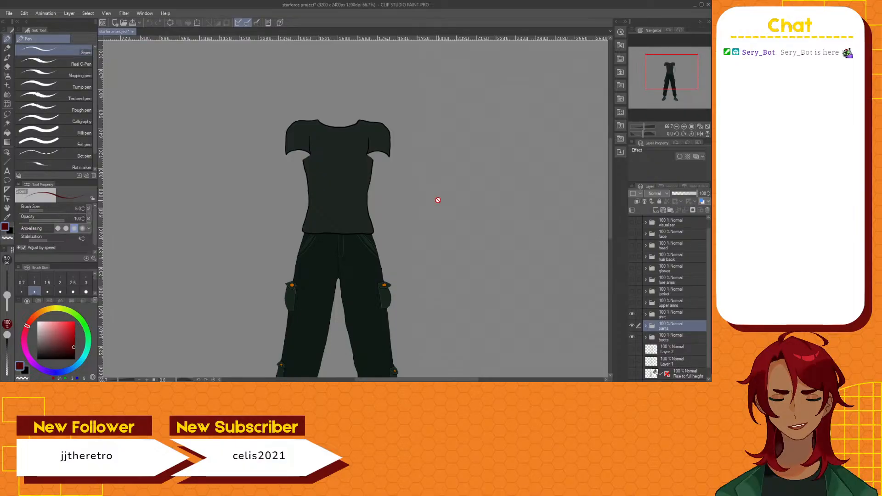
# Expand the shirt and pants folders to list the layers inside them
pyautogui.click(647, 314)
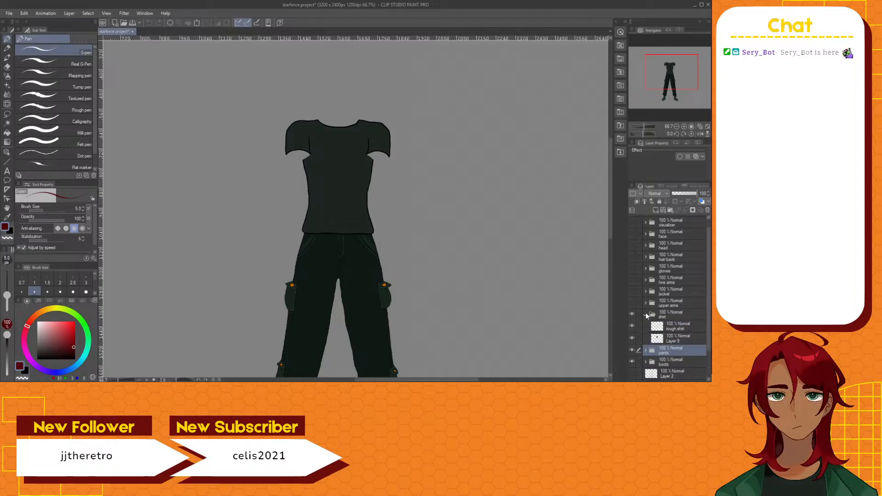
pyautogui.click(646, 352)
pyautogui.moveTo(708, 289); pyautogui.dragTo(707, 334)
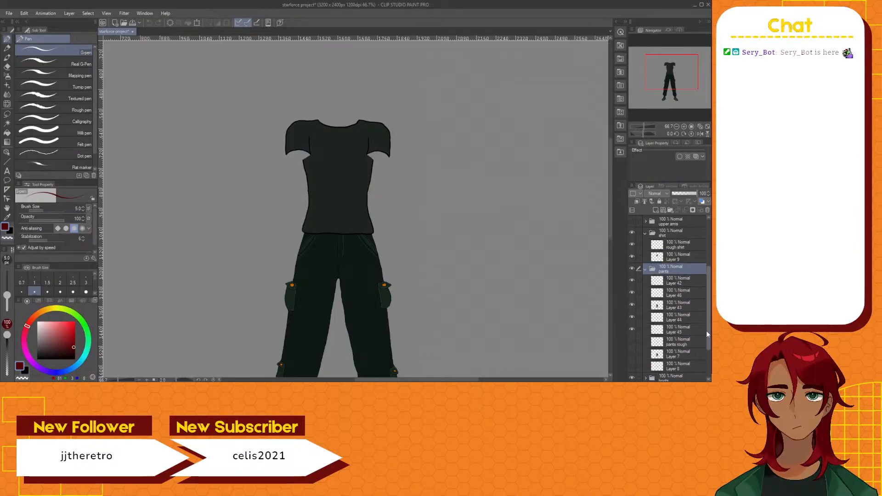
# Inspect how the pants are built by toggling the visibility of their line, base colour, pocket and detail layers, leaving them shown
pyautogui.moveTo(613, 228); pyautogui.dragTo(612, 253)
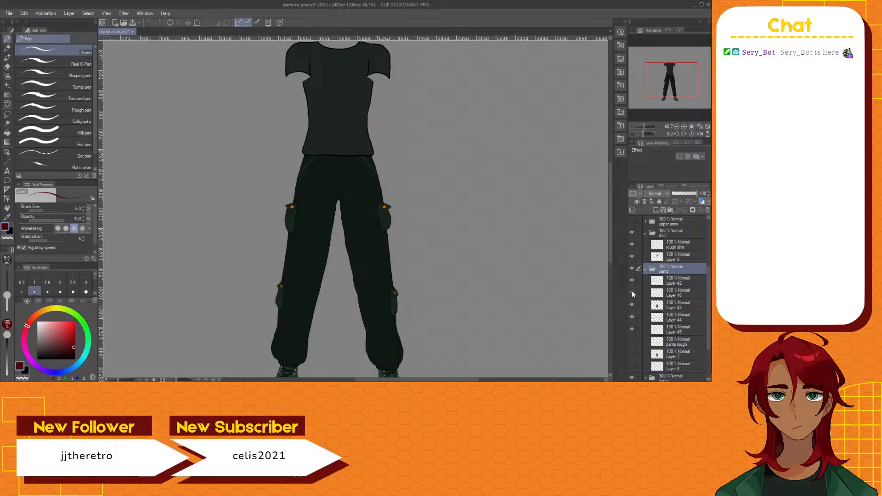
pyautogui.click(632, 305)
pyautogui.click(632, 306)
pyautogui.click(632, 305)
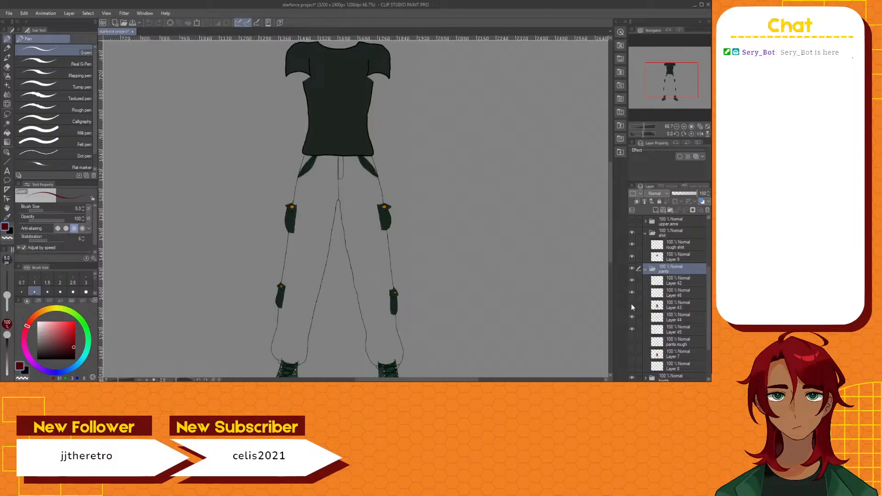
pyautogui.click(632, 305)
pyautogui.click(632, 318)
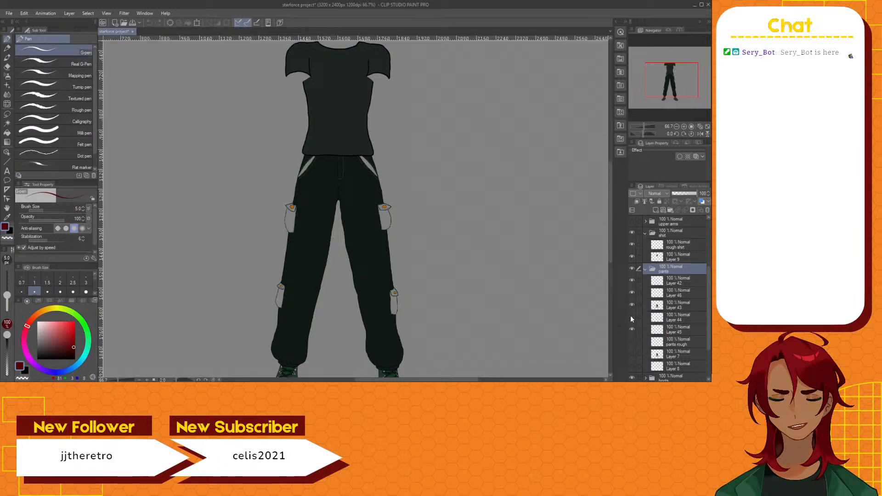
pyautogui.click(632, 318)
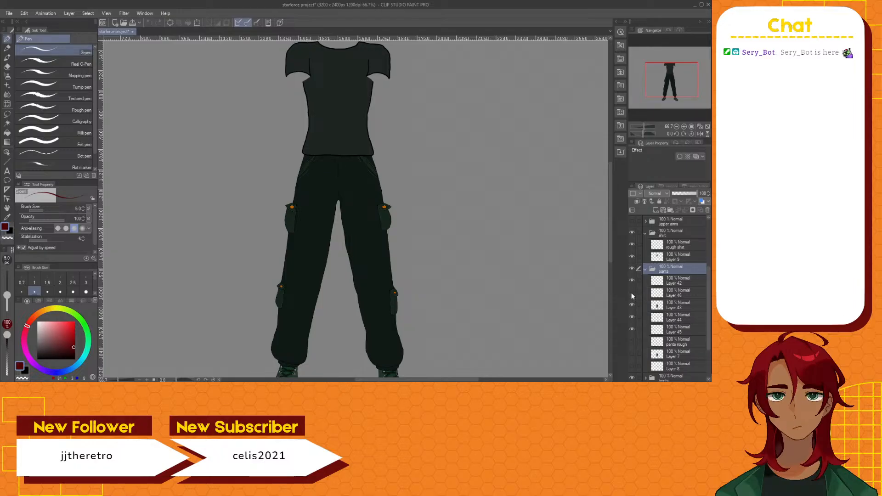
pyautogui.click(631, 329)
pyautogui.click(631, 329)
pyautogui.scroll(2, 358, 241)
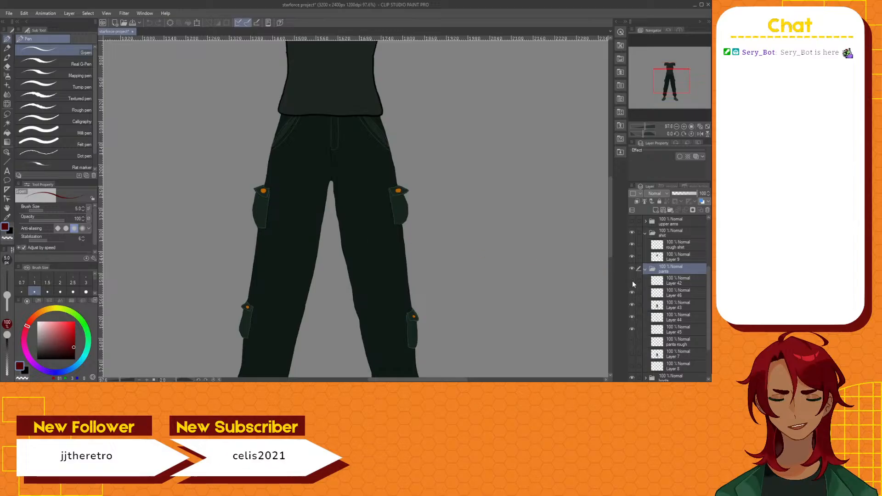
pyautogui.click(632, 281)
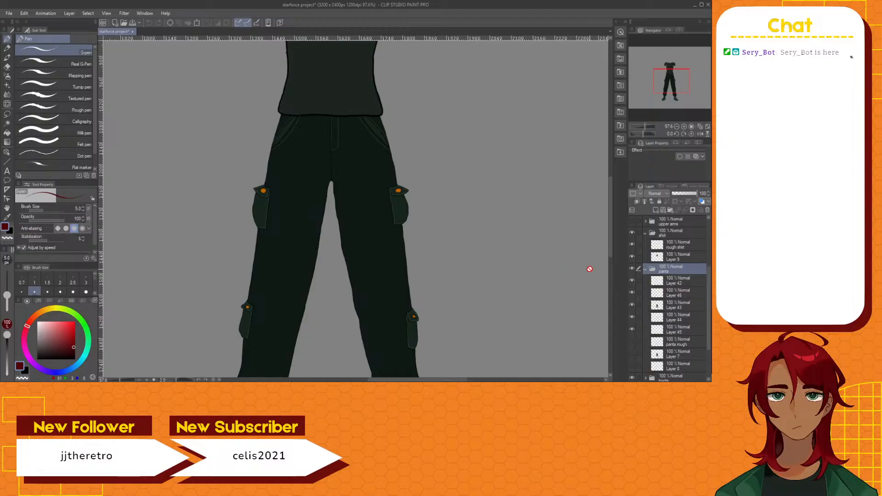
# Make the near-black green secondary colour the active drawing colour and bring the larger brush size presets into view
pyautogui.moveTo(611, 248); pyautogui.dragTo(607, 205)
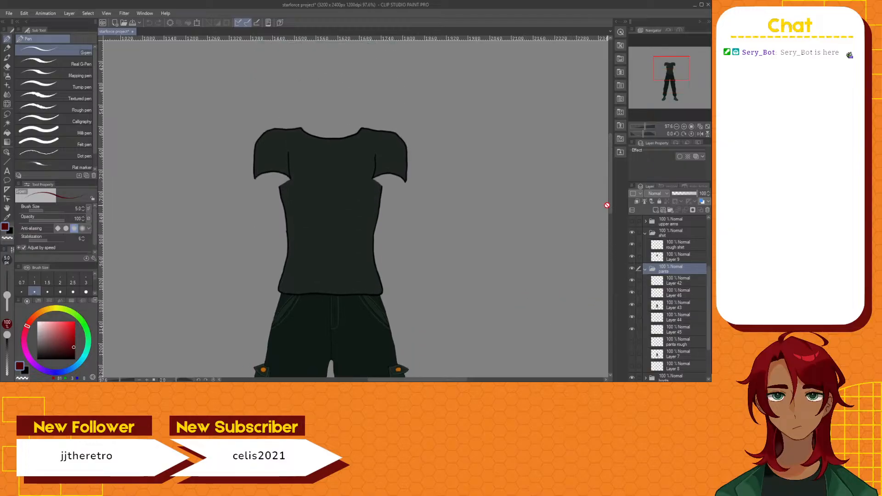
pyautogui.click(9, 230)
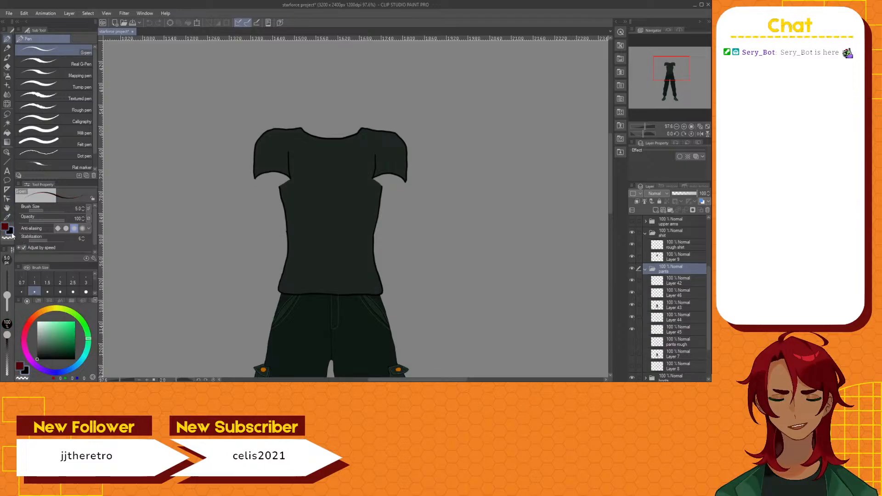
pyautogui.click(95, 295)
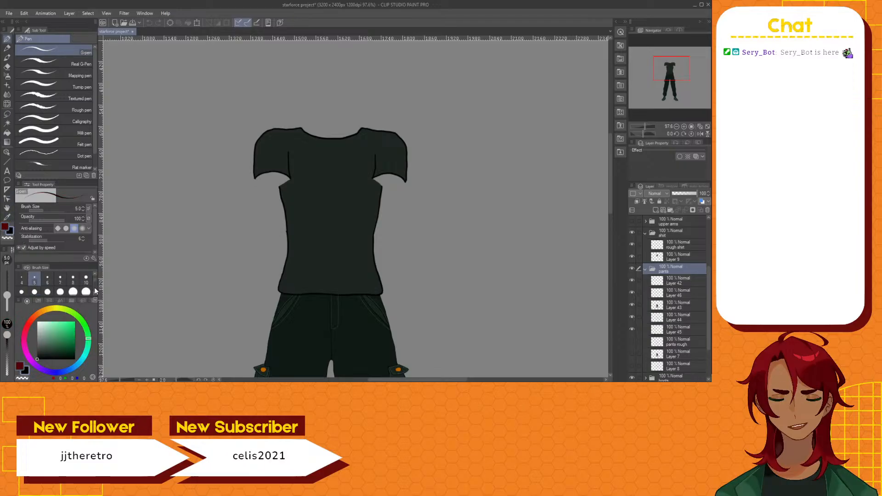
# Check the rough shirt layer by toggling its visibility, and add a new raster layer directly above it in the shirt folder
pyautogui.click(670, 247)
pyautogui.click(631, 245)
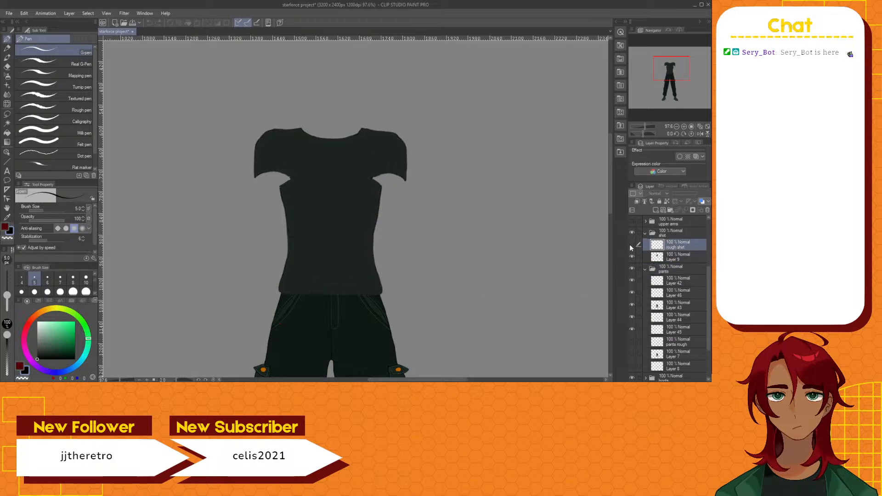
pyautogui.click(631, 245)
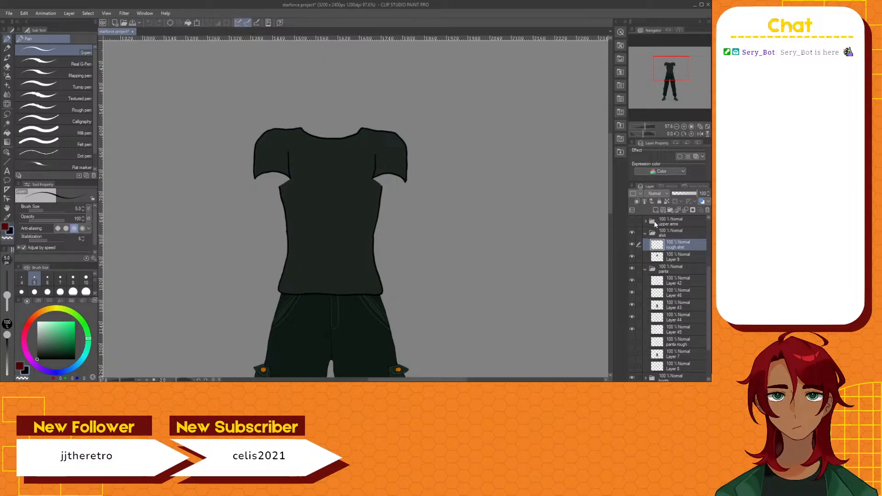
pyautogui.click(656, 210)
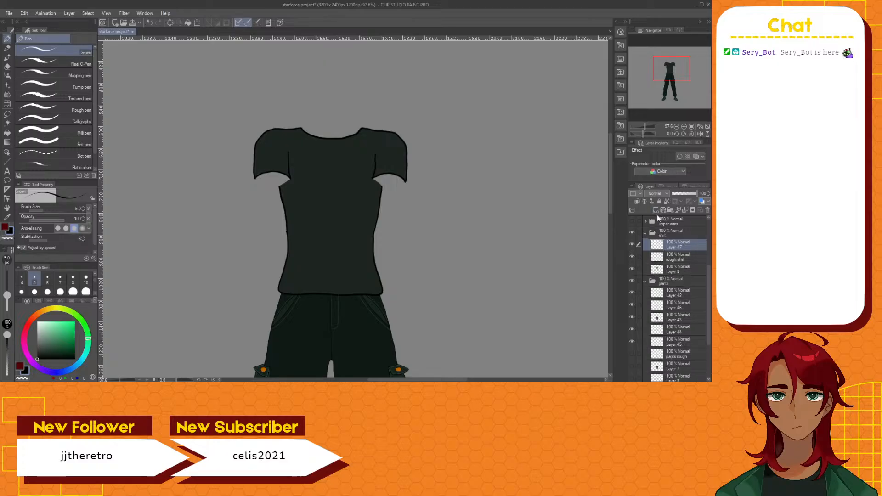
pyautogui.scroll(3, 459, 222)
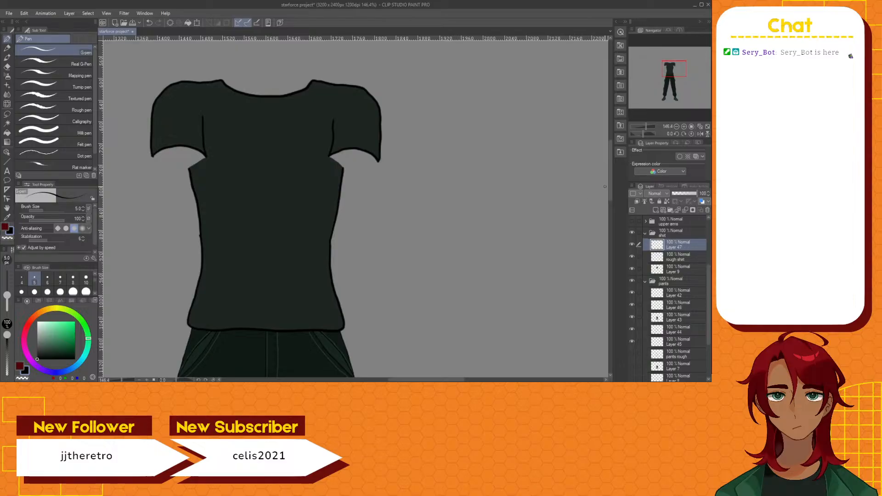
pyautogui.scroll(-5, 604, 224)
pyautogui.scroll(3, 379, 177)
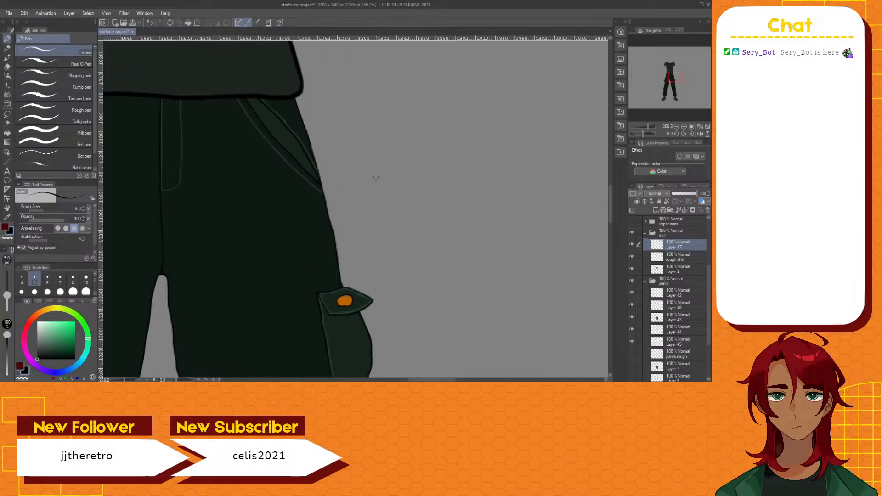
# Test the size 5 pen line beside the hip, compare it with the pants by toggling their base colour, and undo the stroke
pyautogui.moveTo(325, 140); pyautogui.dragTo(337, 175)
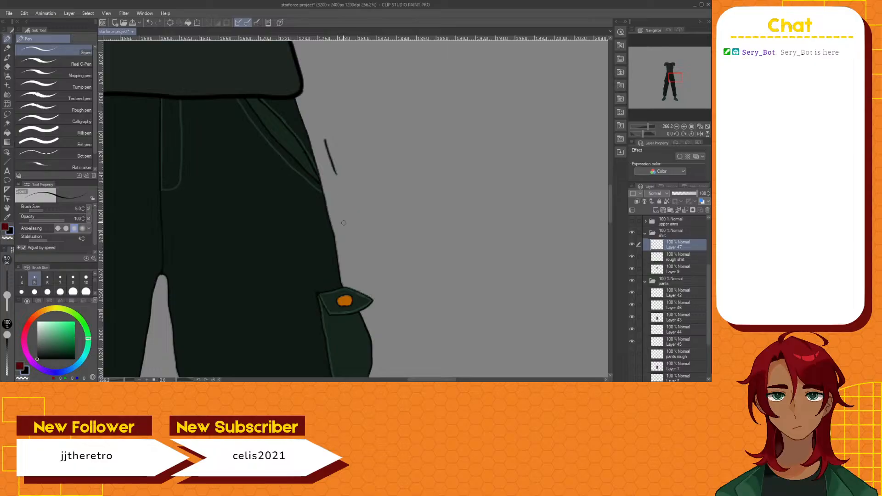
pyautogui.click(633, 317)
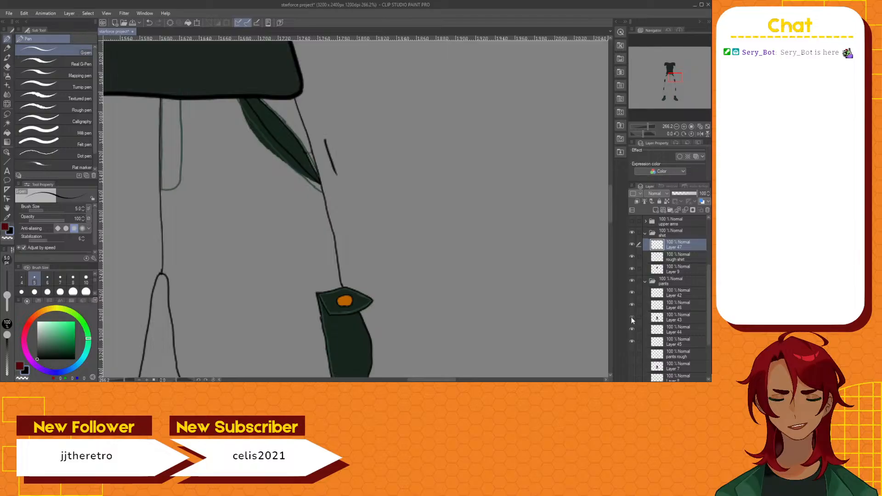
pyautogui.click(632, 317)
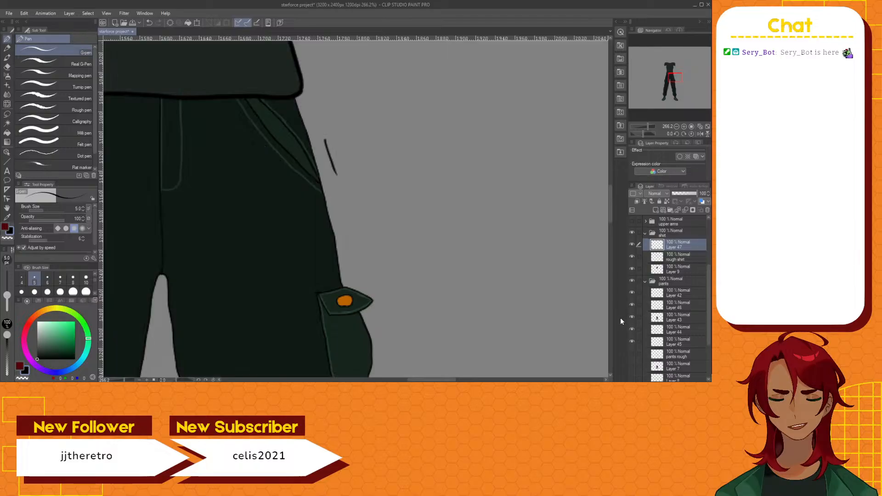
pyautogui.hotkey('ctrl', 'z')
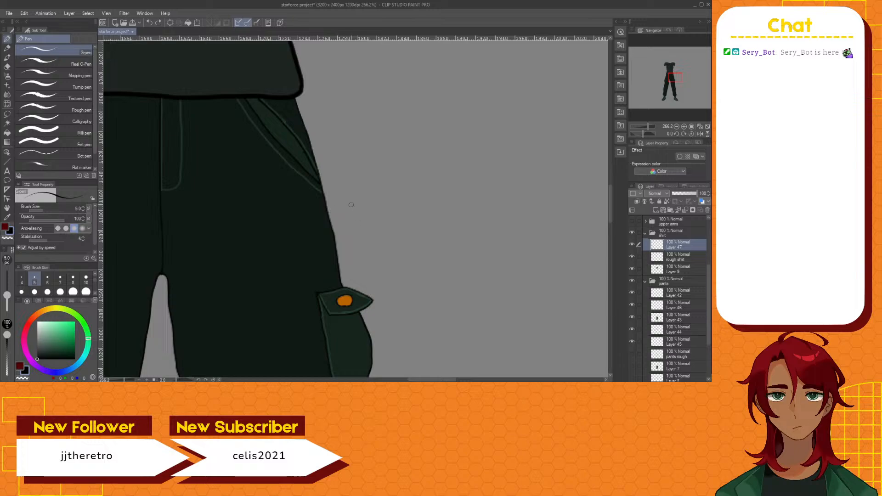
# Set the G-pen's brush size to 3 and try it with a short stroke beside the hip, undoing the stroke
pyautogui.scroll(1, 95, 275)
pyautogui.click(86, 279)
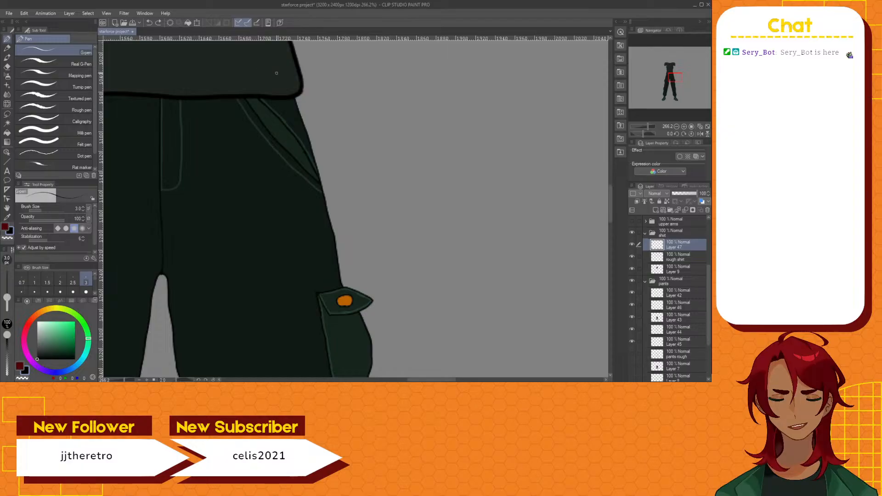
pyautogui.moveTo(330, 143); pyautogui.dragTo(339, 186)
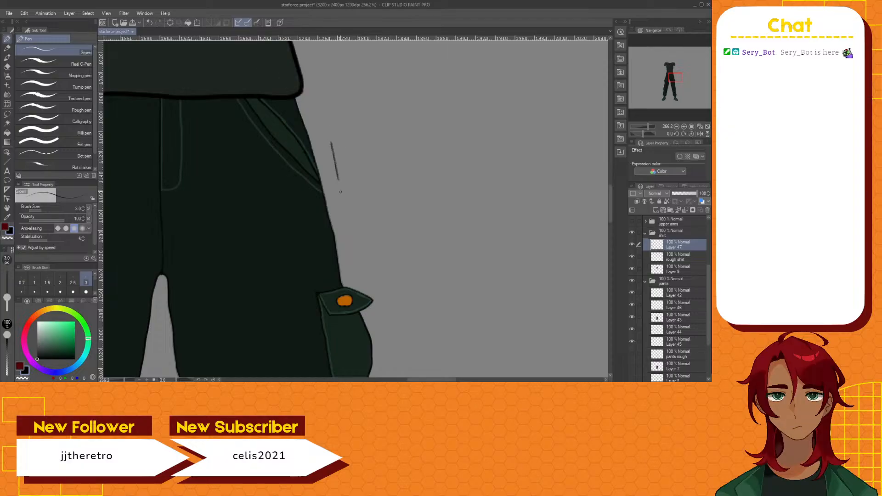
pyautogui.hotkey('ctrl', 'z')
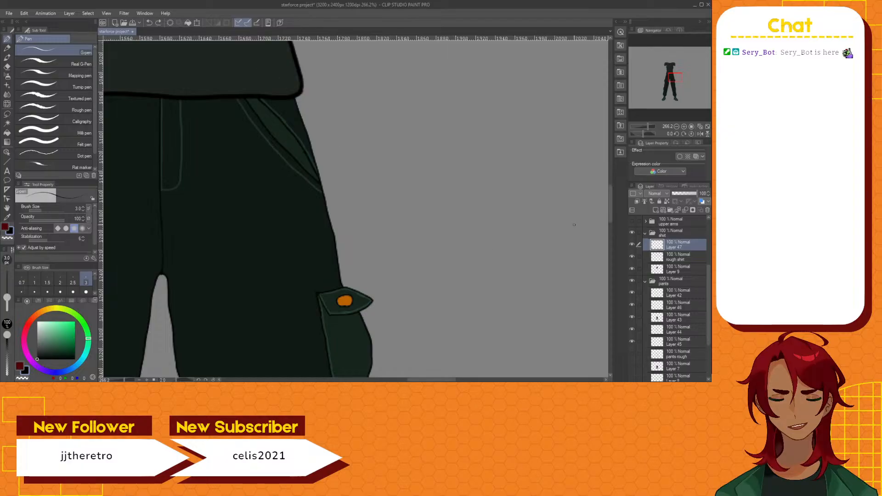
# Auto-select the shirt's left side line and hem line on the rough shirt layer, referring to the editing layer only
pyautogui.moveTo(611, 215); pyautogui.dragTo(611, 177)
pyautogui.scroll(-4, 612, 171)
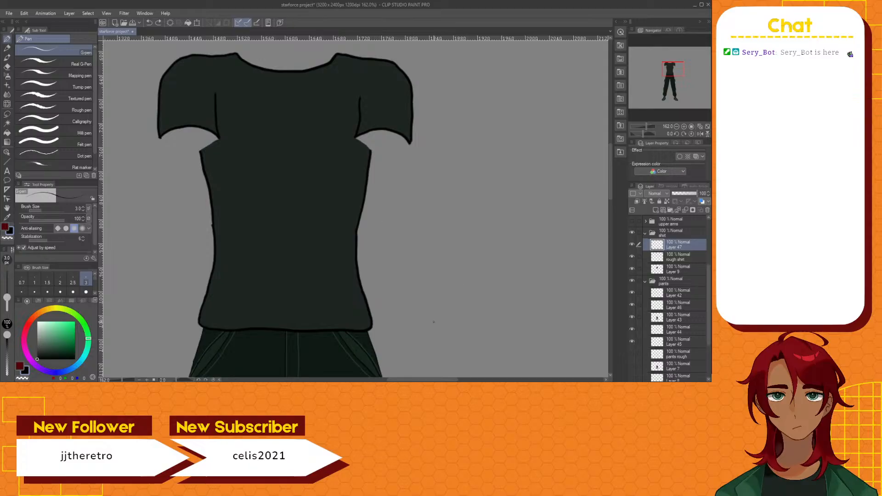
pyautogui.moveTo(437, 381); pyautogui.dragTo(427, 381)
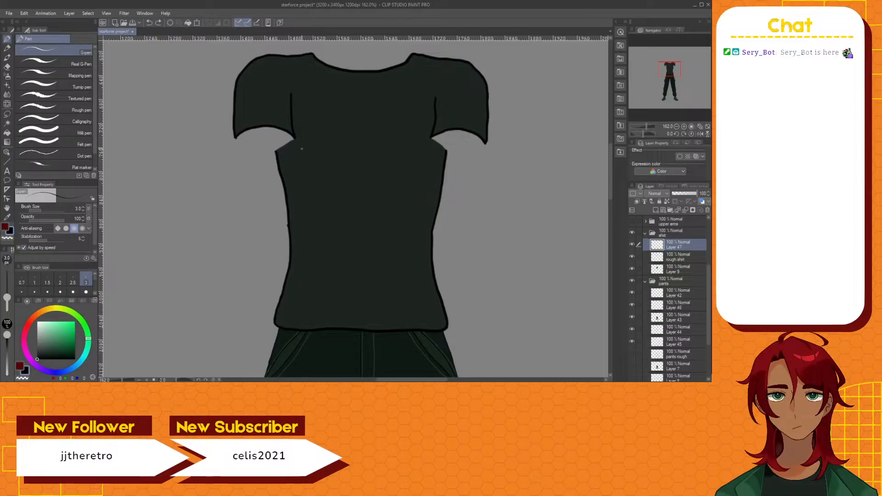
pyautogui.scroll(3, 296, 168)
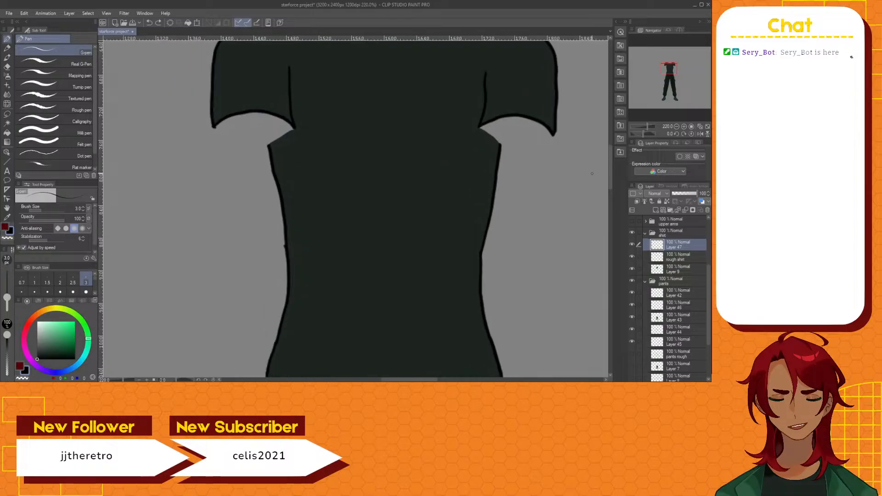
pyautogui.moveTo(610, 170); pyautogui.dragTo(607, 176)
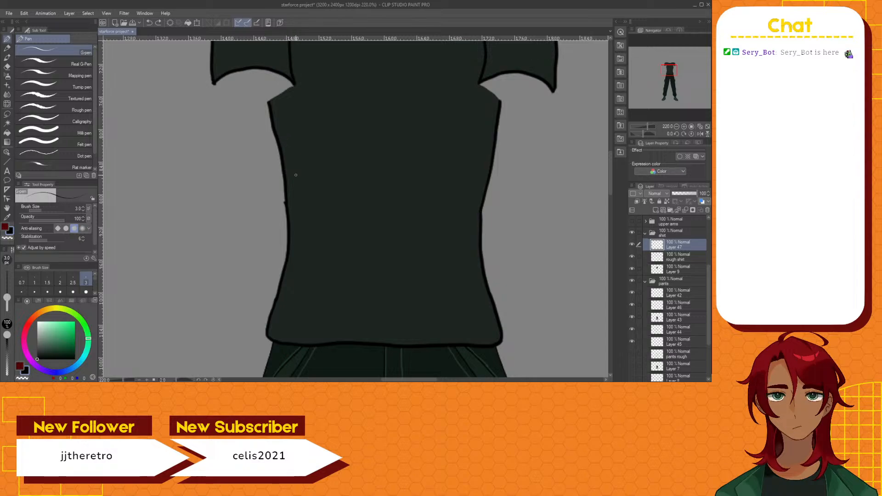
pyautogui.click(662, 259)
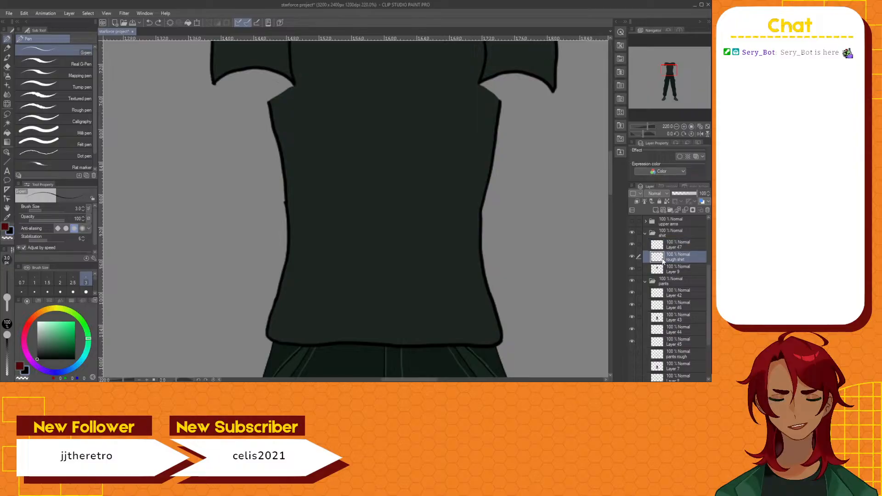
pyautogui.click(7, 123)
pyautogui.click(289, 236)
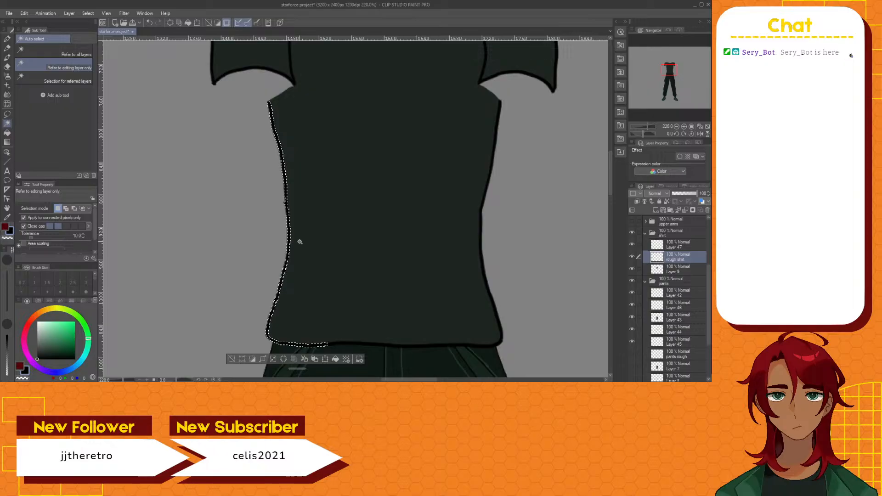
pyautogui.keyDown('shift'); pyautogui.click(407, 348); pyautogui.keyUp('shift')
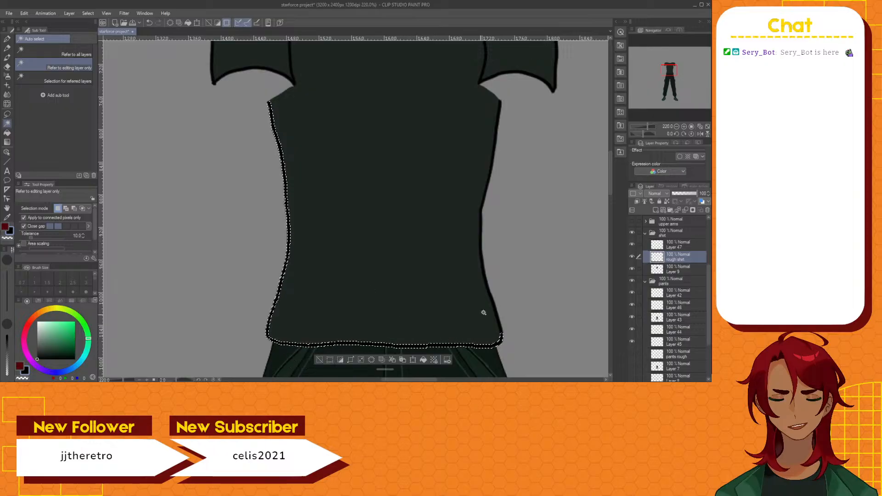
# Retry the outline selection from different points on the rough shirt's sides and hem, combining the left side and hem into one selection
pyautogui.click(482, 250)
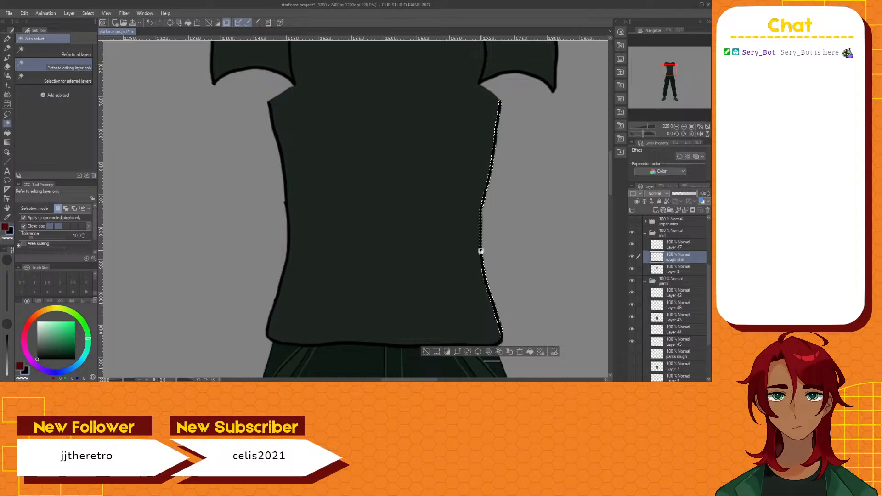
pyautogui.click(356, 343)
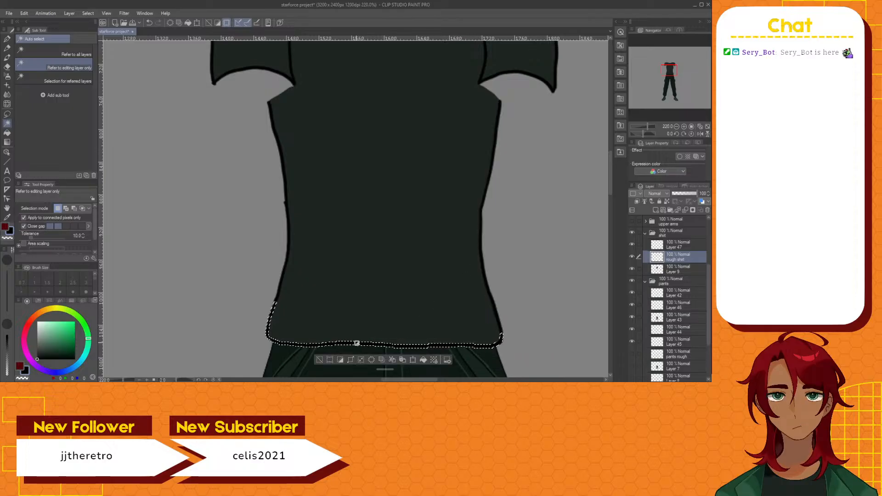
pyautogui.click(289, 226)
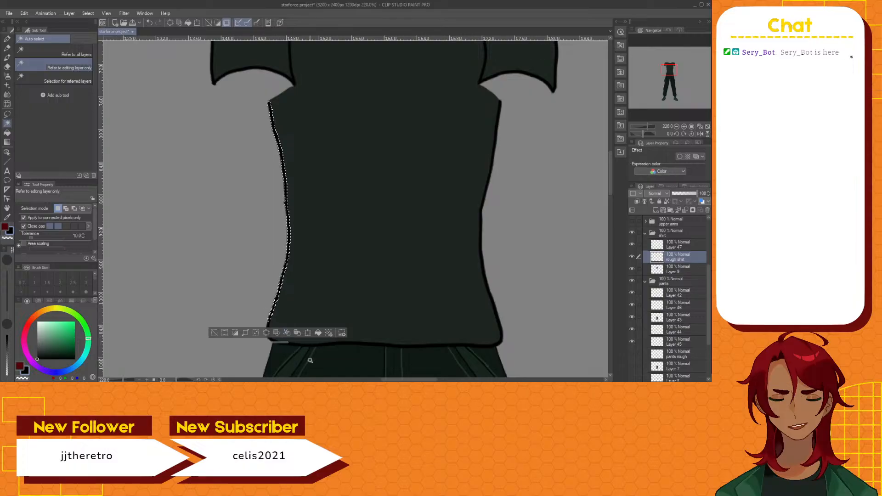
pyautogui.click(379, 345)
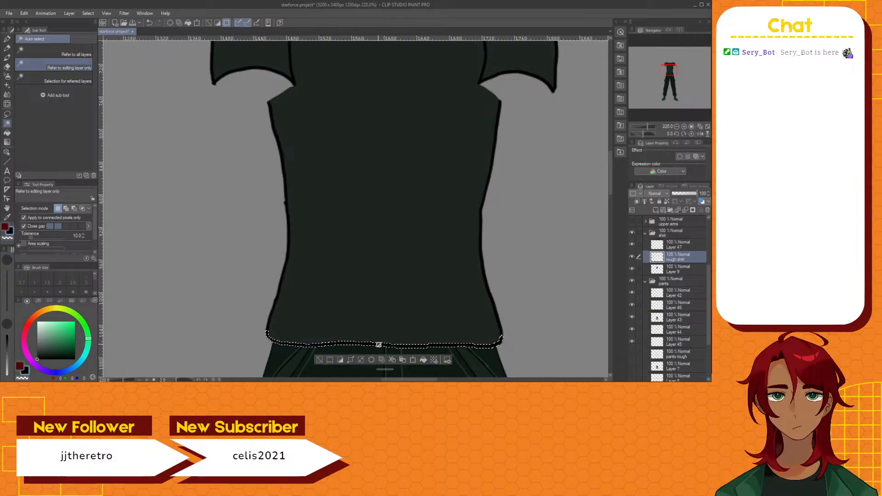
pyautogui.click(269, 322)
pyautogui.click(340, 344)
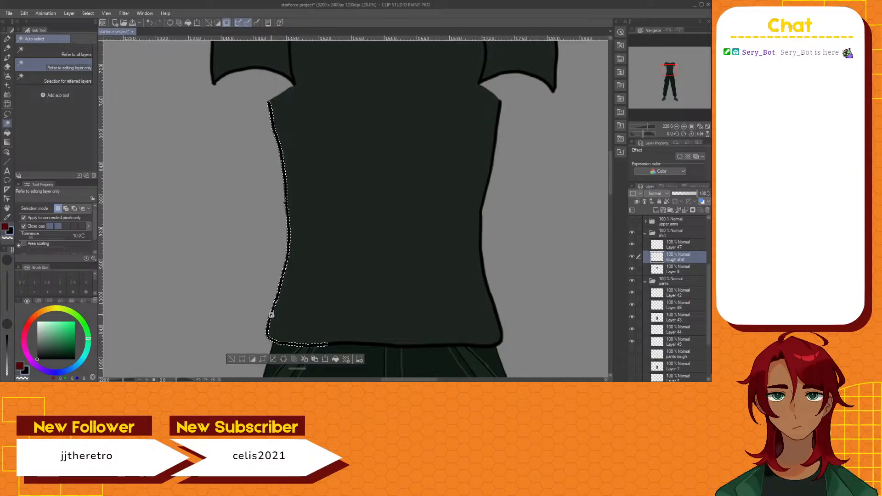
pyautogui.click(341, 344)
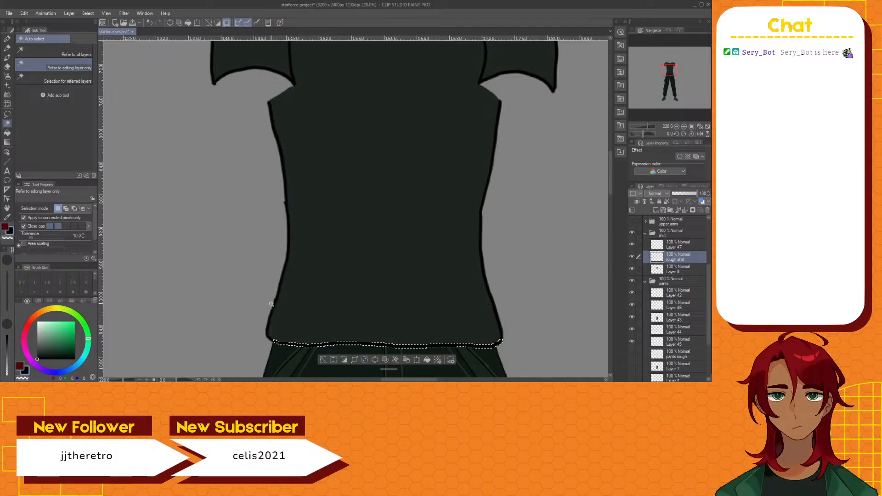
pyautogui.click(279, 286)
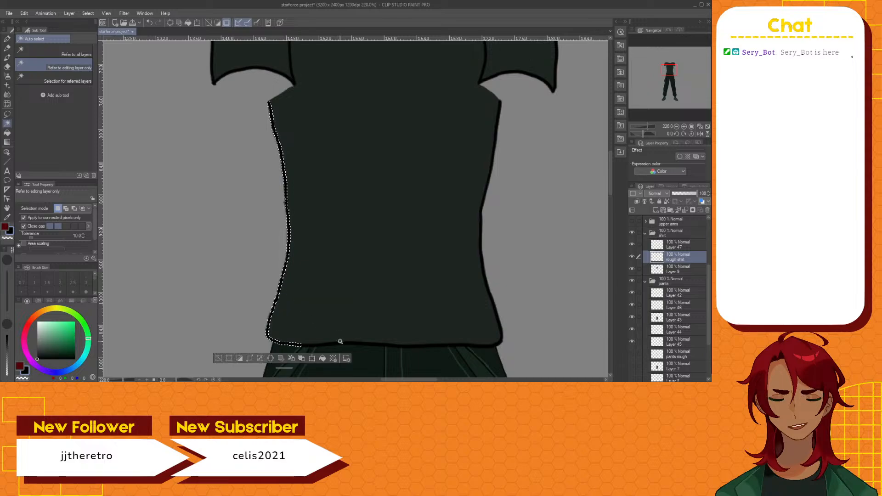
pyautogui.hotkey('ctrl', 'z')
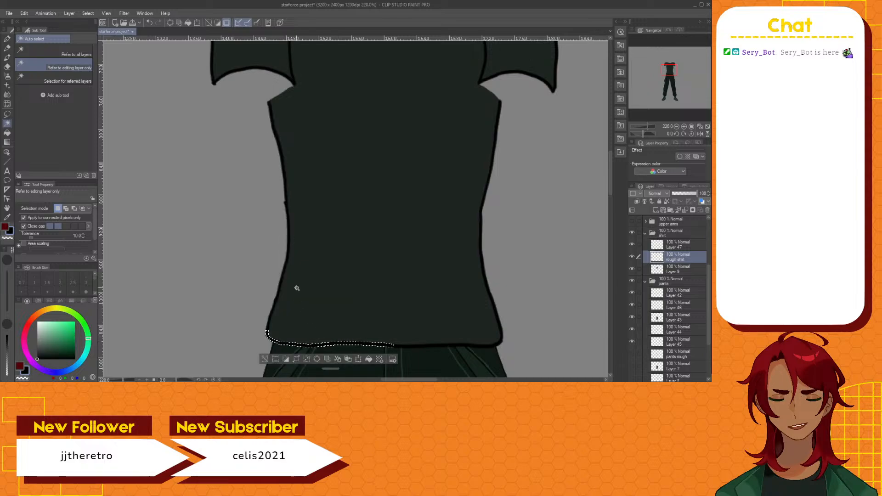
pyautogui.click(290, 230)
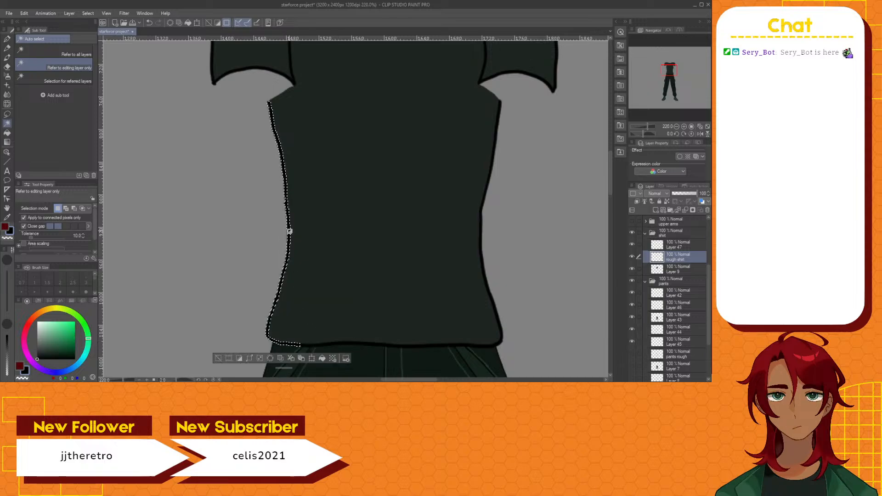
pyautogui.keyDown('shift'); pyautogui.click(375, 345); pyautogui.keyUp('shift')
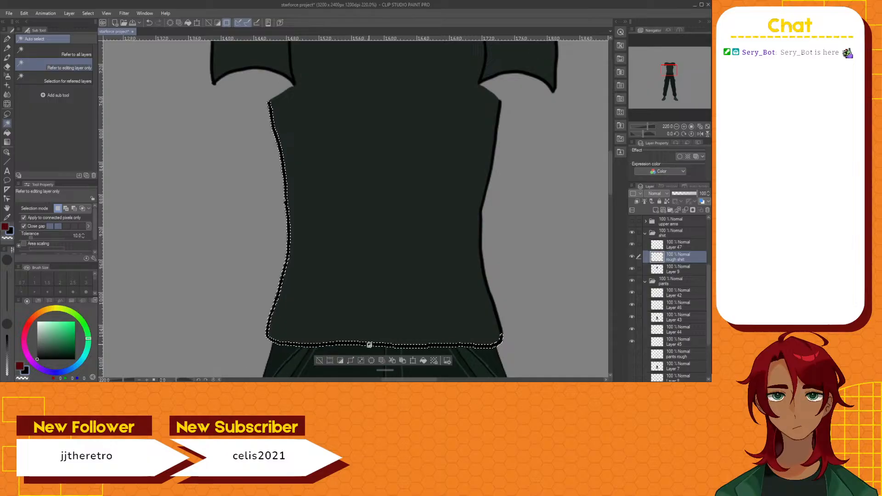
# Try tracing the left side line on Layer 47 inside the selection with the rough shirt layers hidden, and clear the stroke and selection
pyautogui.click(631, 256)
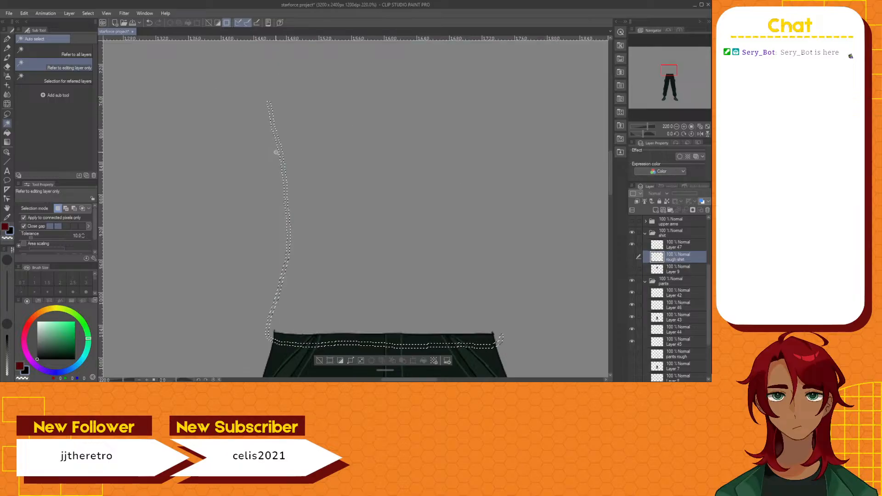
pyautogui.click(654, 248)
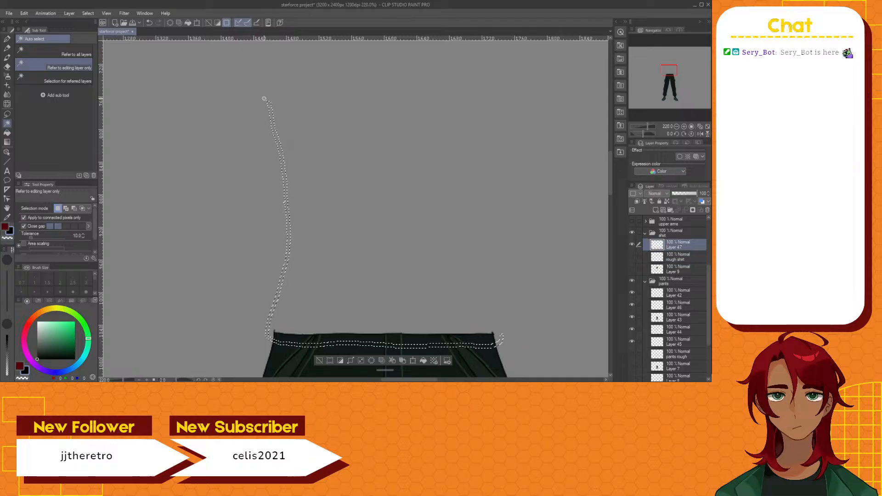
pyautogui.click(7, 39)
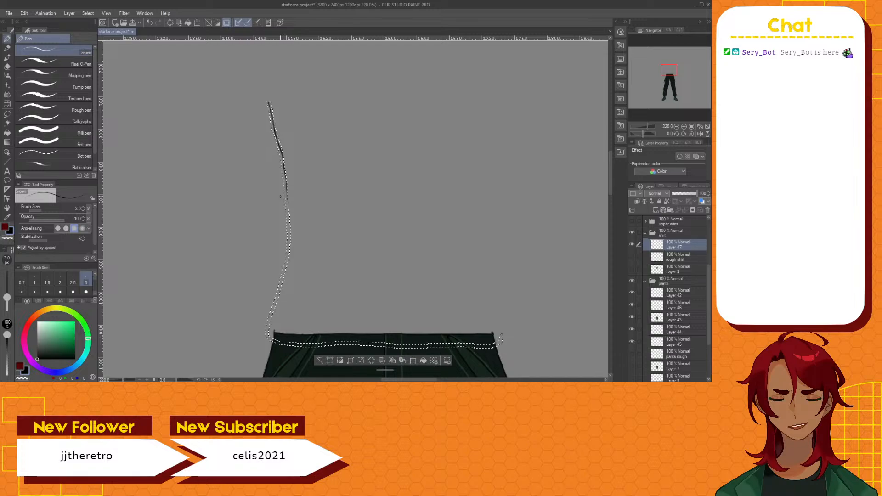
pyautogui.press('Delete')
pyautogui.click(319, 361)
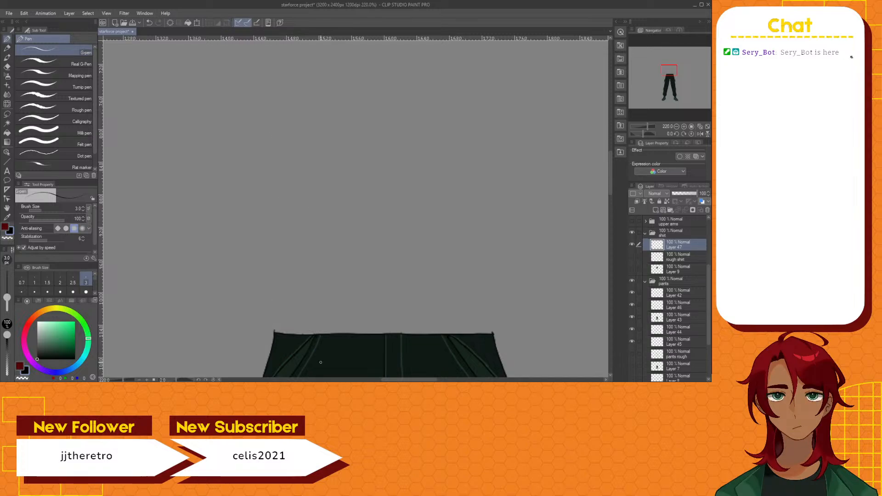
# Show the rough shirt and its base colour layer, and trace the torso's sides and hem on Layer 47 with the size 3 pen
pyautogui.click(633, 257)
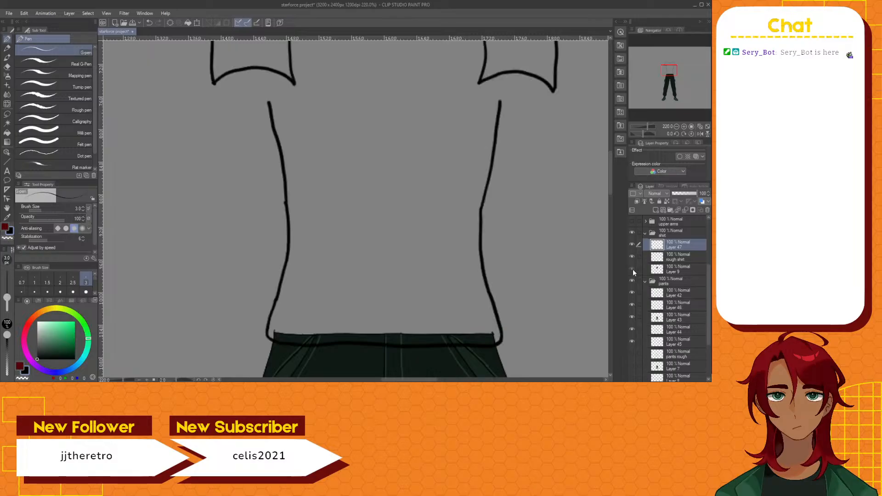
pyautogui.click(633, 268)
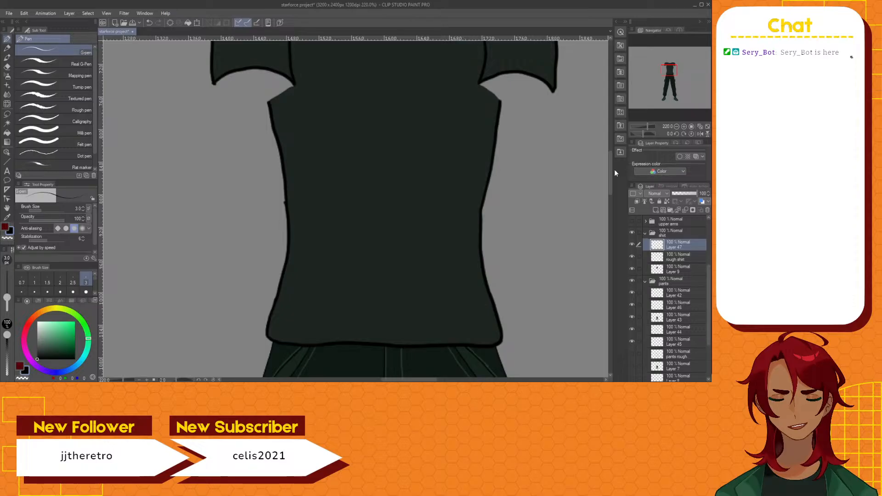
pyautogui.moveTo(611, 167); pyautogui.dragTo(611, 172)
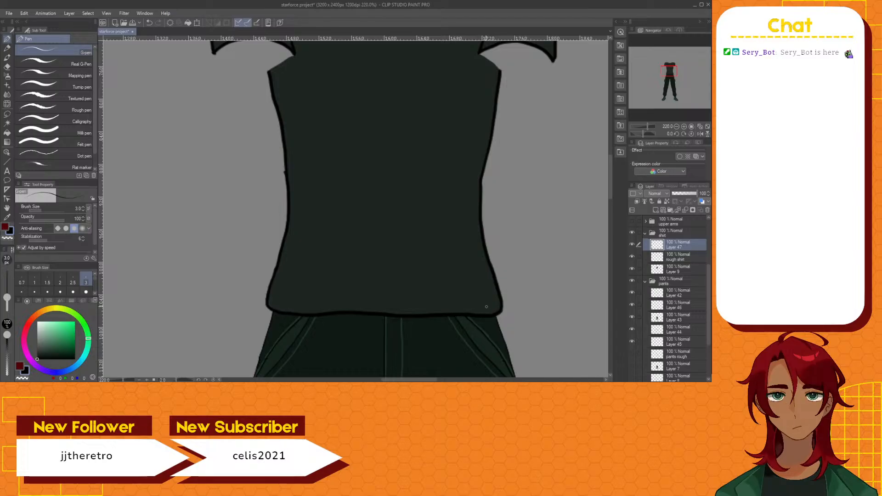
pyautogui.moveTo(424, 380); pyautogui.dragTo(433, 381)
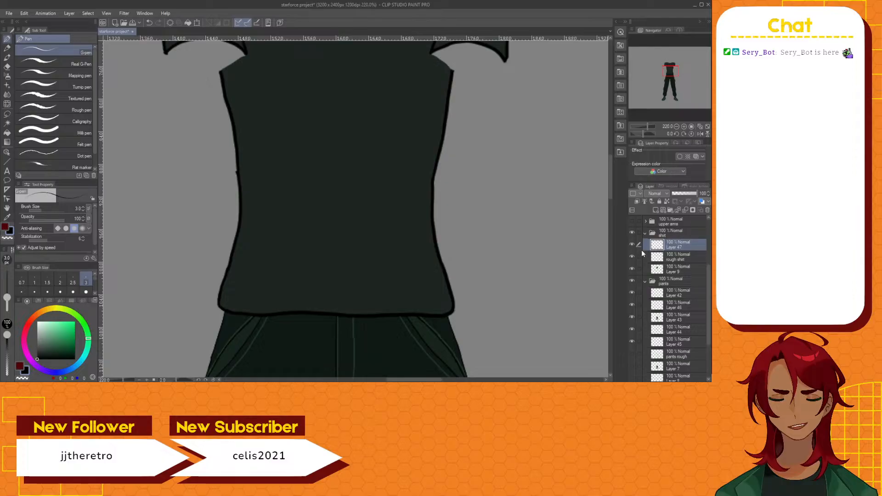
# Check the traced torso outline by toggling the rough shirt layer, leaving it shown, and bring the sleeves and neckline into view
pyautogui.click(632, 258)
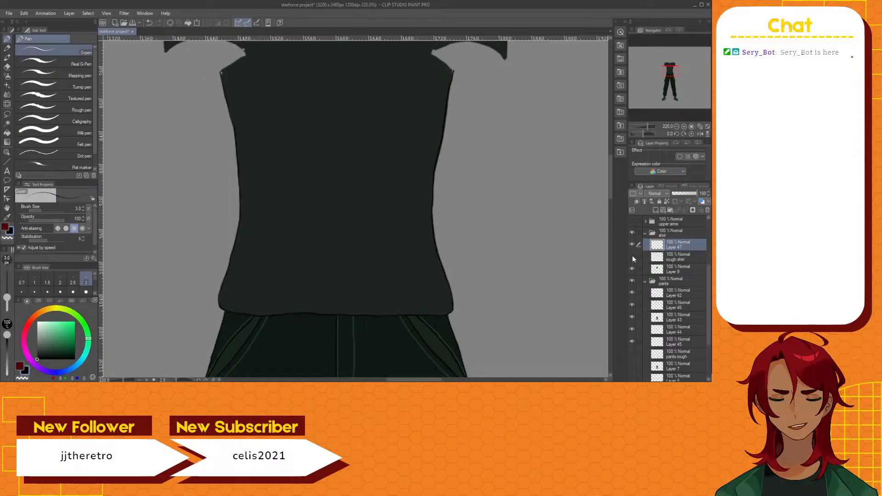
pyautogui.click(633, 257)
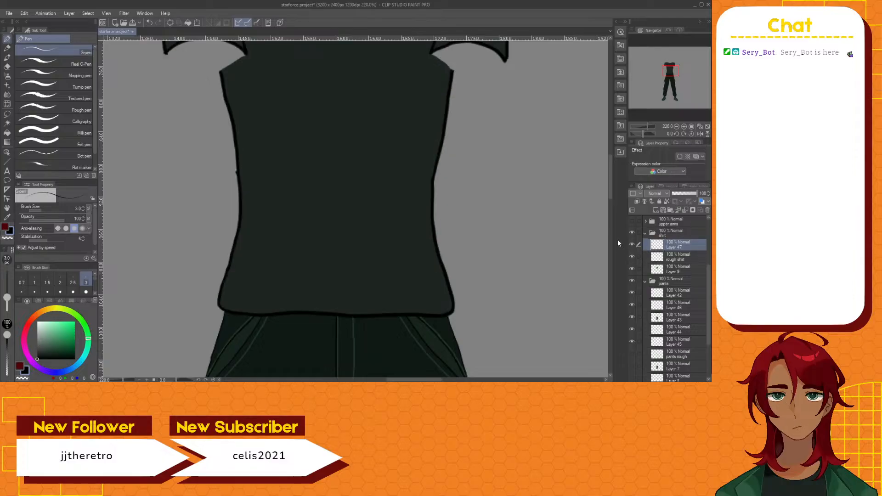
pyautogui.moveTo(609, 194); pyautogui.dragTo(611, 172)
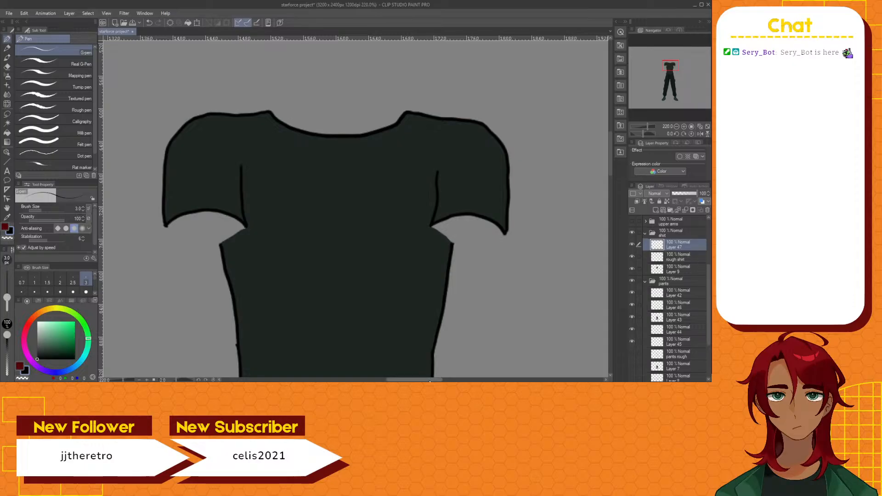
# Trace the rough shirt's sleeves, shoulders and neckline on Layer 47 with the size 3 G-pen
pyautogui.moveTo(430, 381); pyautogui.dragTo(428, 380)
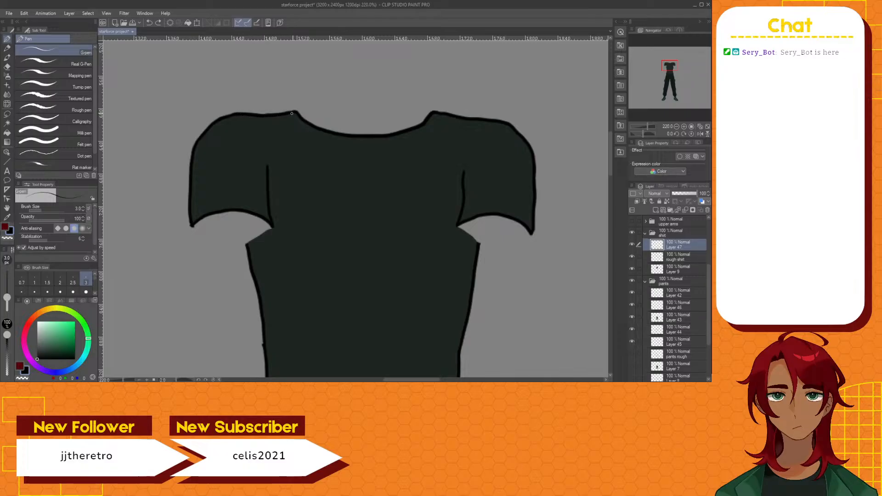
pyautogui.moveTo(291, 114); pyautogui.dragTo(297, 111)
pyautogui.hscroll(4, 356, 207)
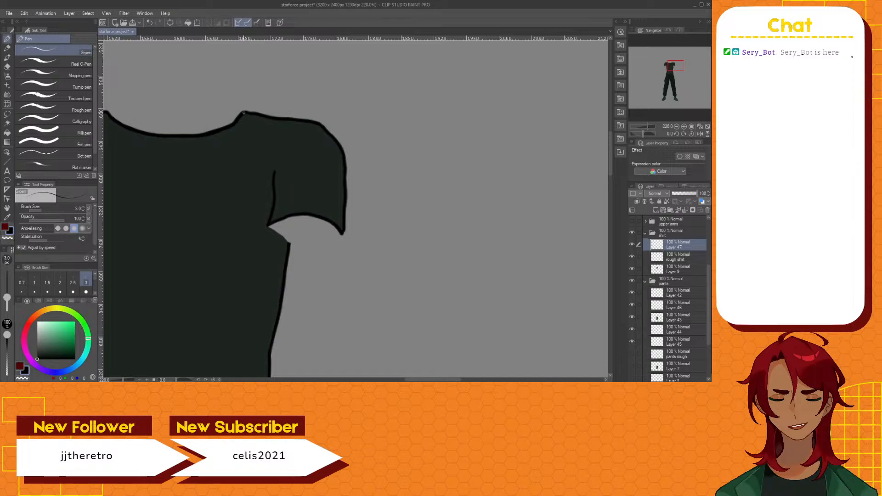
pyautogui.moveTo(243, 112); pyautogui.dragTo(254, 113)
# Hide the rough shirt layer, the Layer 9 base colour and the pants folder, and check the traced outline from hem to neckline
pyautogui.click(632, 256)
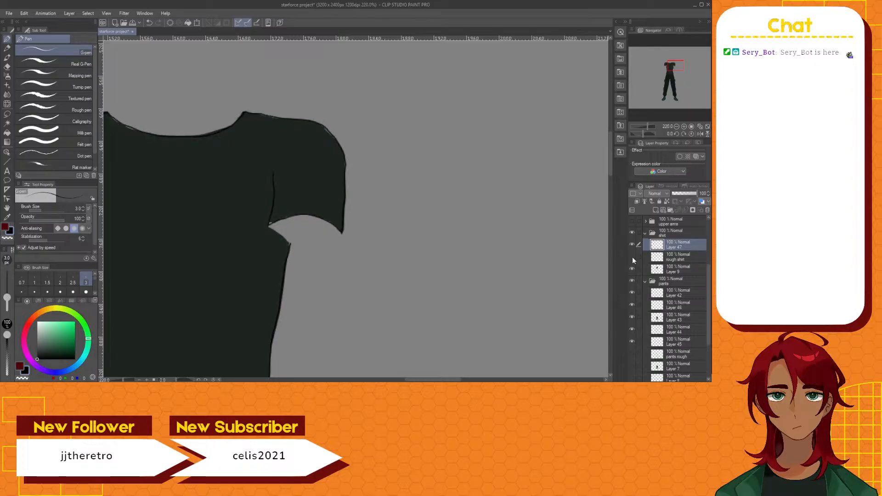
pyautogui.moveTo(433, 380); pyautogui.dragTo(407, 380)
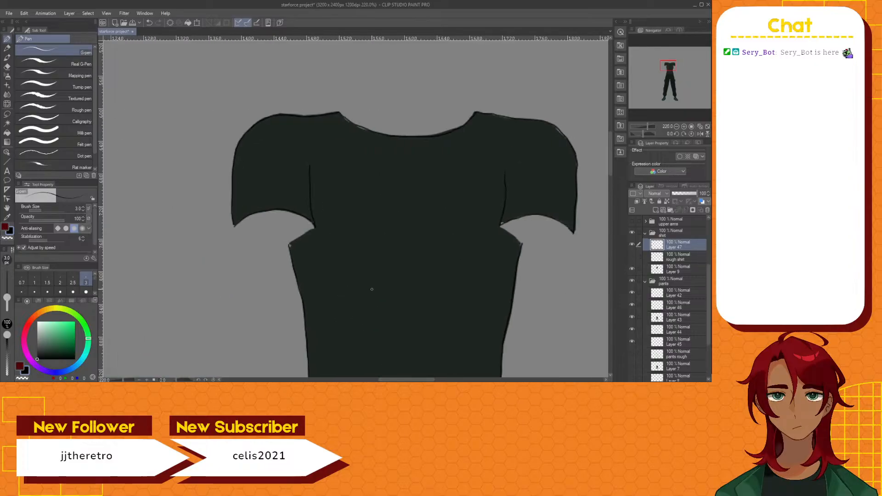
pyautogui.click(633, 269)
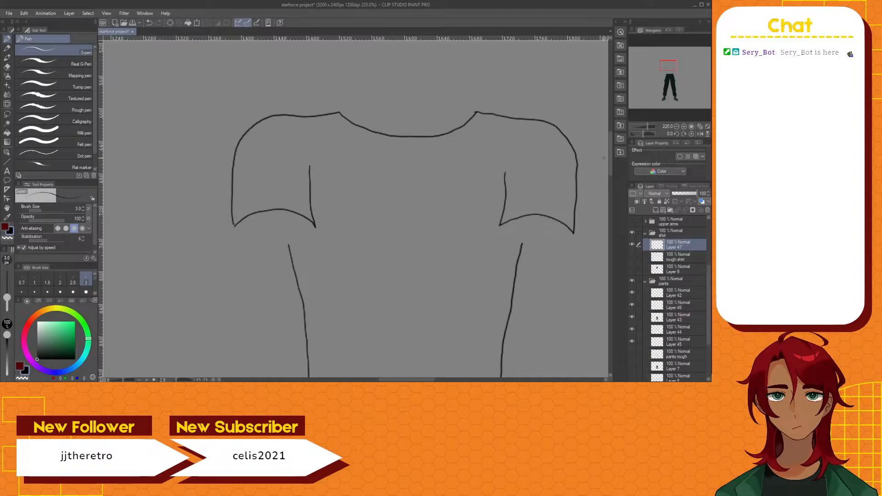
pyautogui.moveTo(609, 161); pyautogui.dragTo(601, 202)
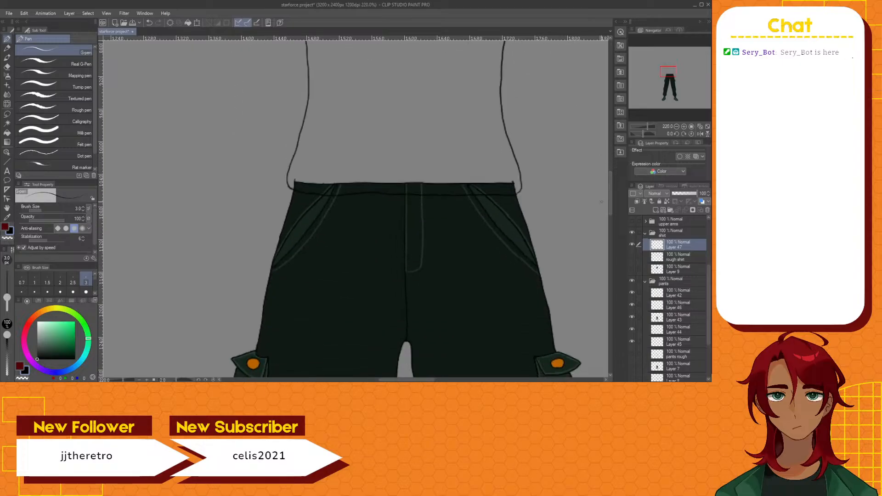
pyautogui.click(632, 281)
pyautogui.scroll(5, 524, 213)
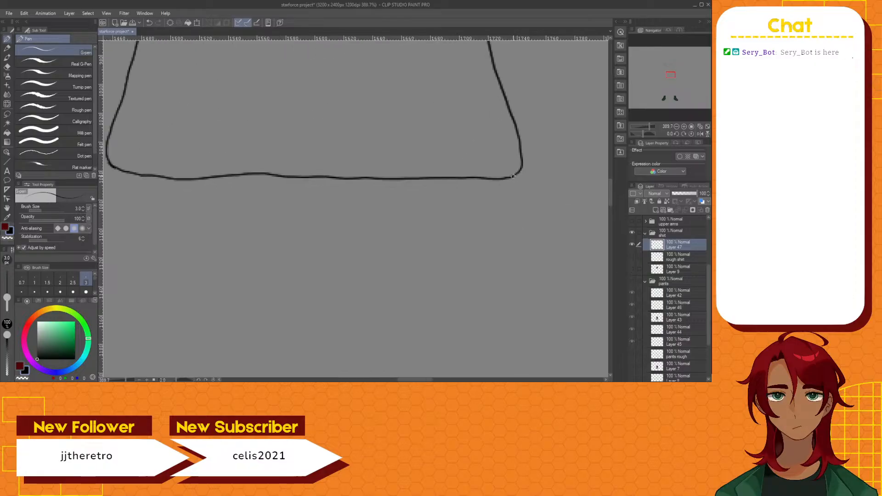
pyautogui.scroll(-3, 500, 189)
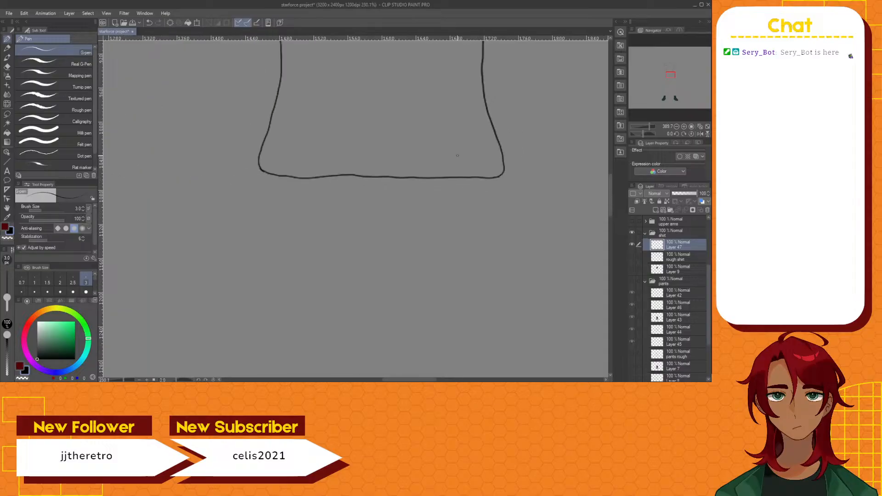
pyautogui.moveTo(612, 207); pyautogui.dragTo(622, 162)
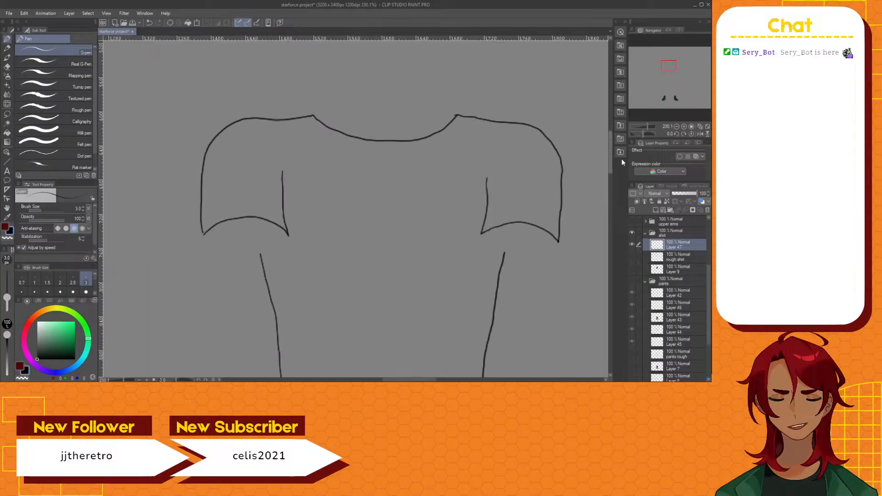
# Clean up stray line ends at the shoulder points and sleeve corners on Layer 47 with the Hard eraser at size 3
pyautogui.scroll(2, 275, 186)
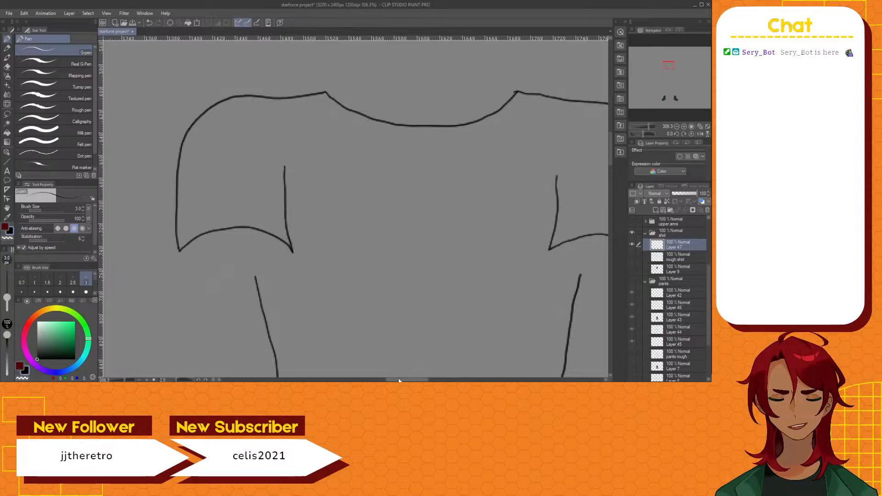
pyautogui.moveTo(398, 381); pyautogui.dragTo(414, 381)
pyautogui.click(6, 67)
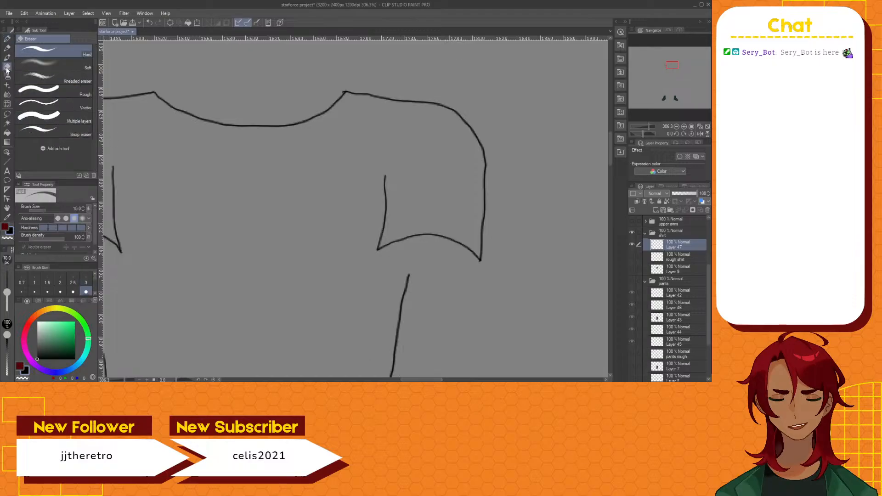
pyautogui.click(86, 279)
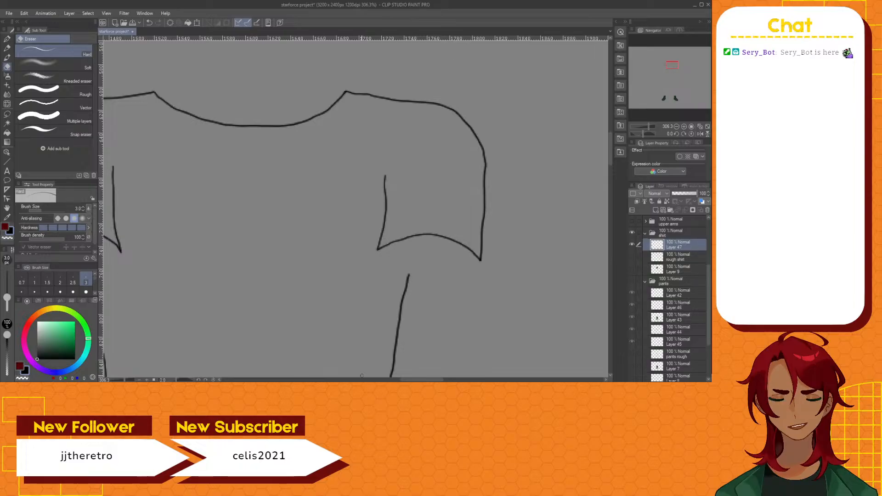
pyautogui.moveTo(421, 381); pyautogui.dragTo(412, 381)
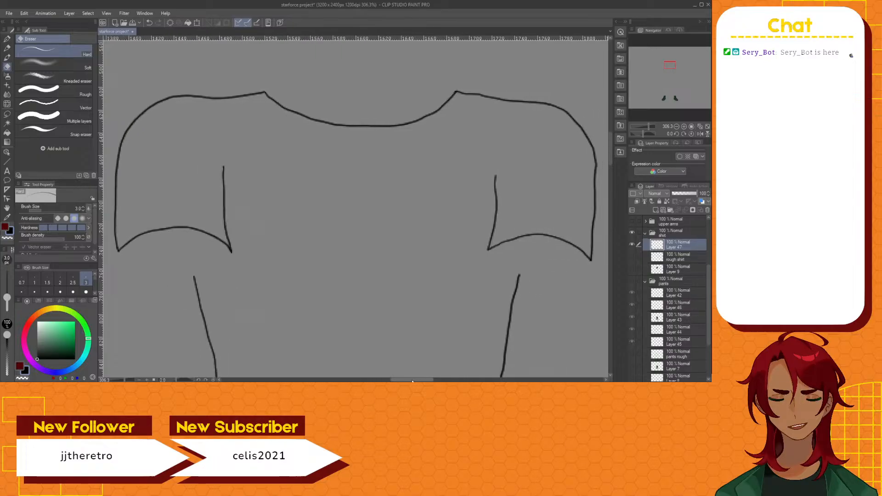
pyautogui.scroll(-4, 536, 210)
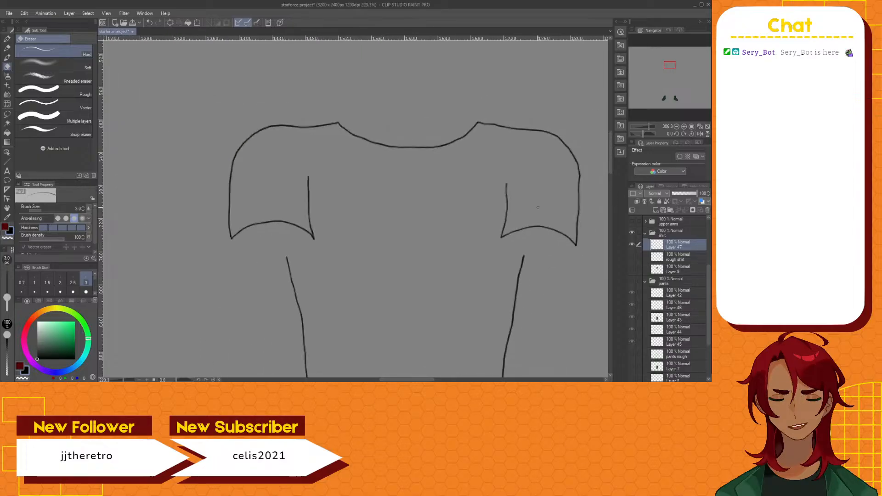
pyautogui.moveTo(444, 381); pyautogui.dragTo(451, 381)
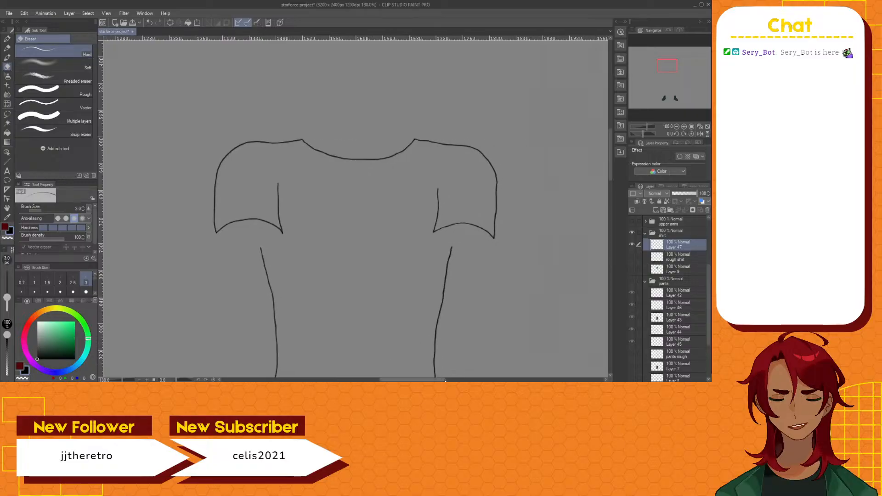
pyautogui.moveTo(608, 167); pyautogui.dragTo(603, 180)
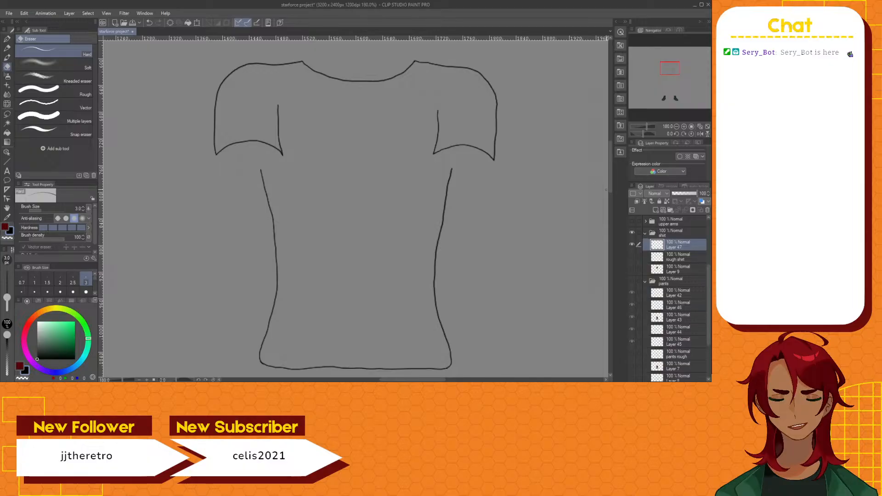
# Show the pants folder and Layer 9, sample the shirt's dark fill colour, and choose the Brush pen
pyautogui.click(632, 282)
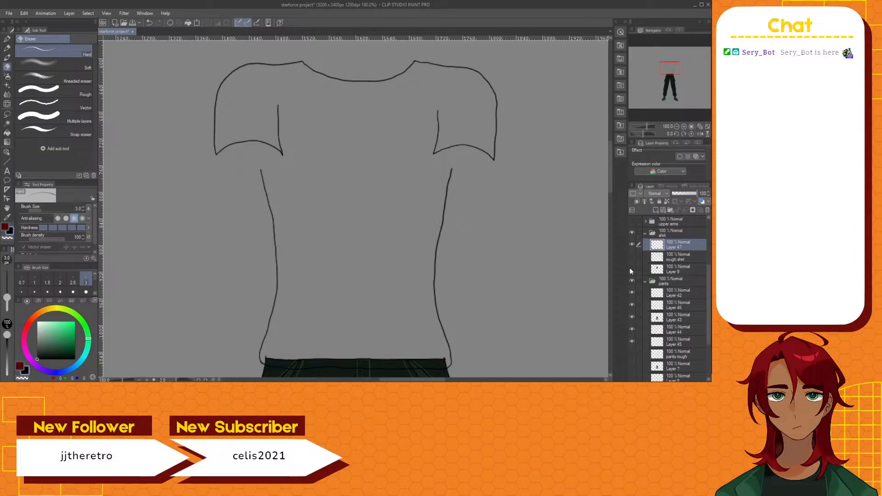
pyautogui.click(632, 269)
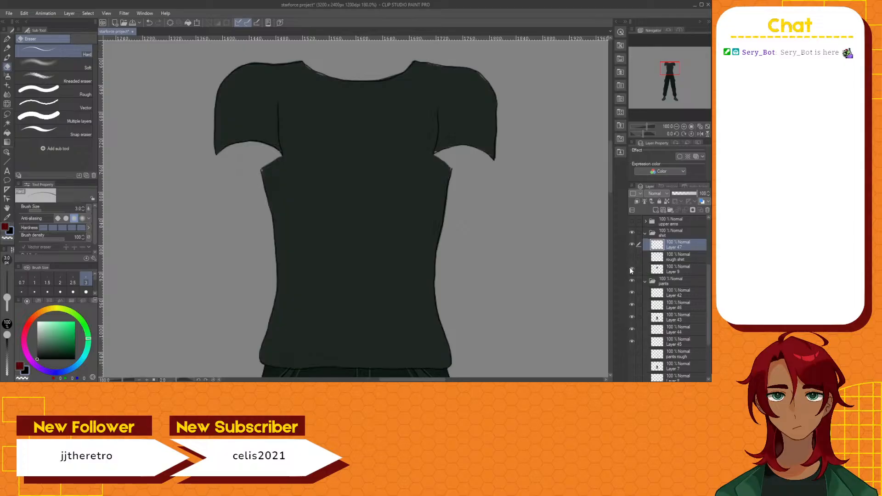
pyautogui.press('i')
pyautogui.click(311, 222)
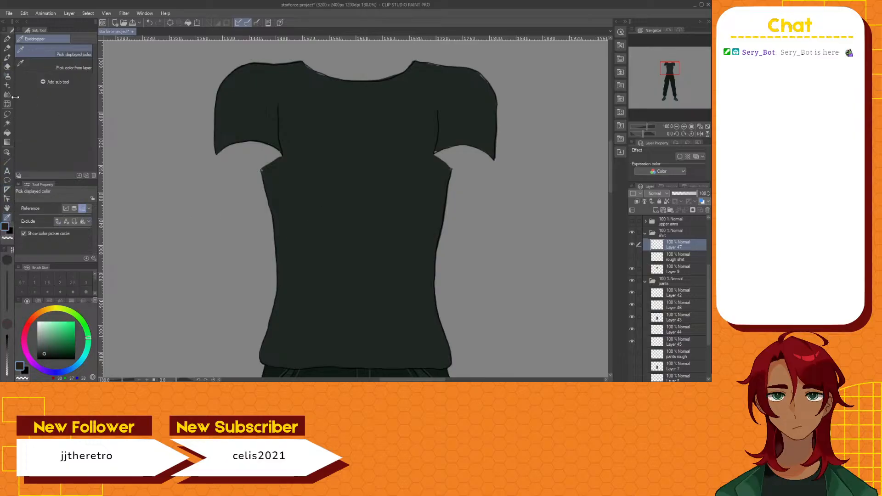
pyautogui.click(7, 57)
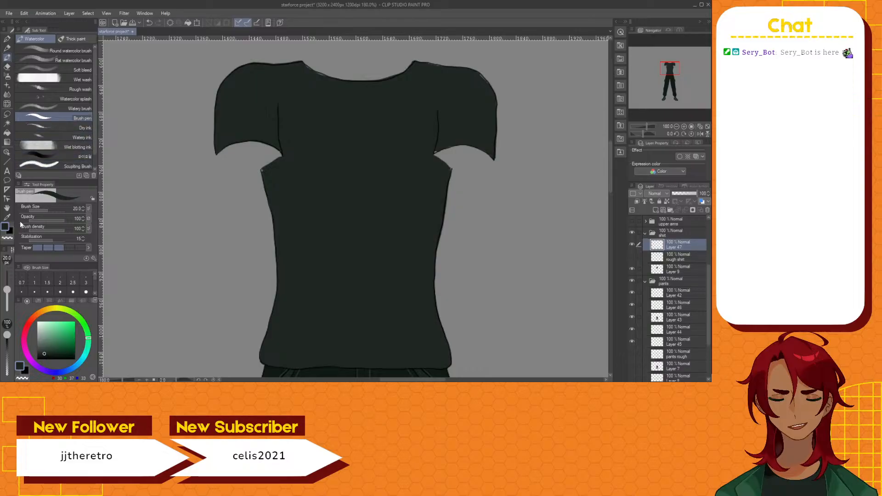
# Hide Layer 9 and the pants folder, and add a new layer between Layer 47 and the rough shirt layer
pyautogui.click(632, 268)
pyautogui.click(680, 255)
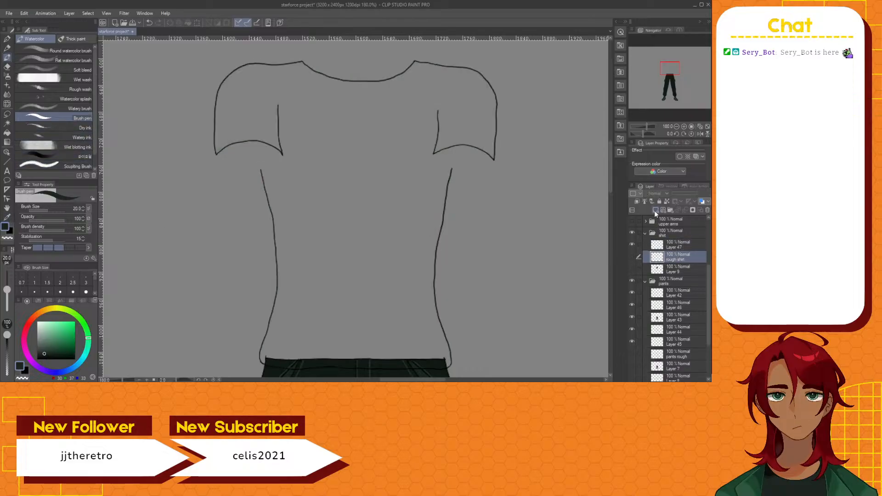
pyautogui.click(655, 211)
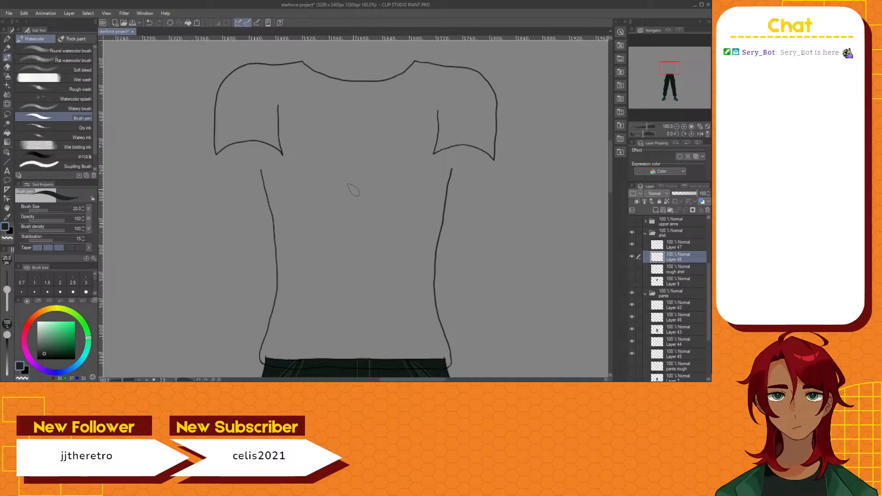
pyautogui.click(633, 293)
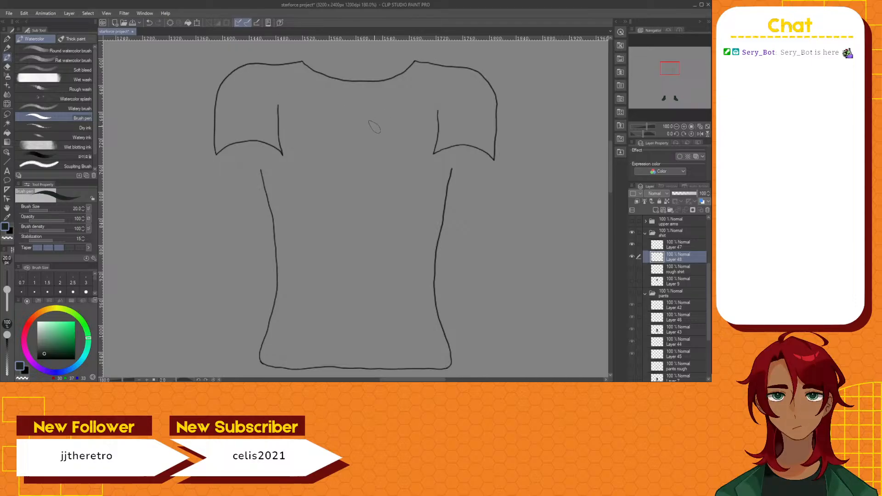
# Close the two underarm gaps in the shirt outline with size 20 Brush pen strokes on the new layer
pyautogui.scroll(1, 301, 166)
pyautogui.scroll(3, 305, 170)
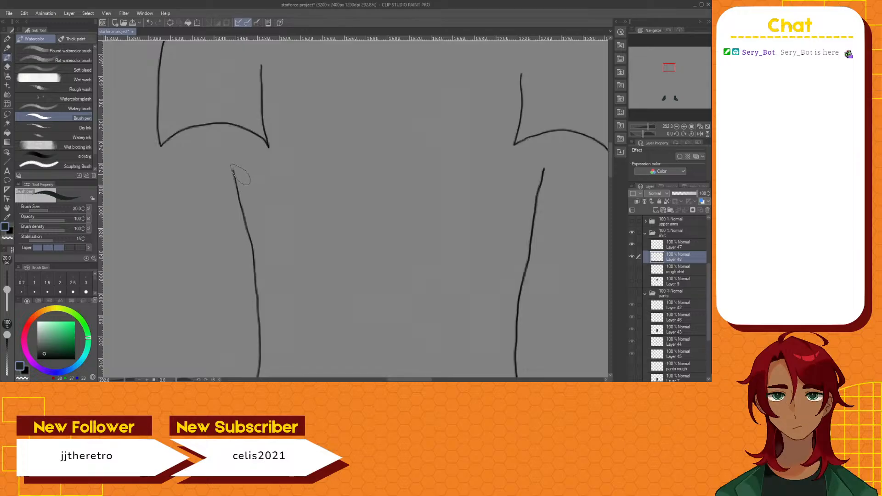
pyautogui.moveTo(240, 175); pyautogui.dragTo(276, 154)
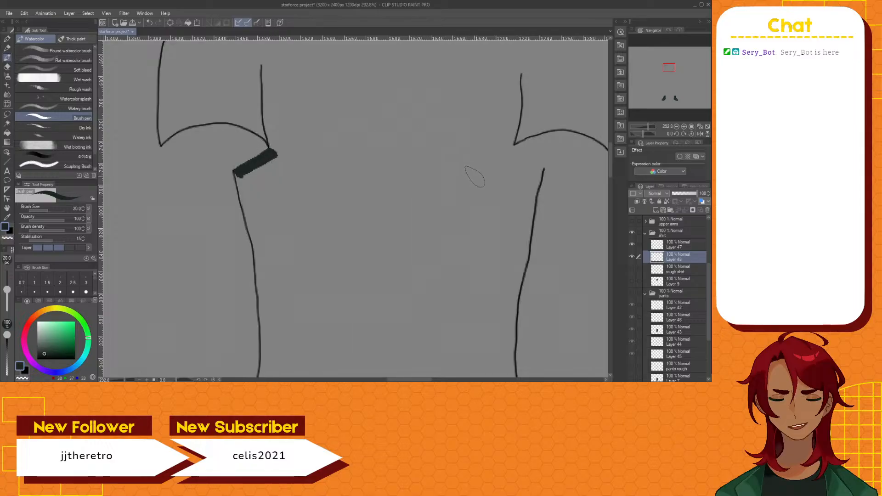
pyautogui.moveTo(512, 145); pyautogui.dragTo(544, 173)
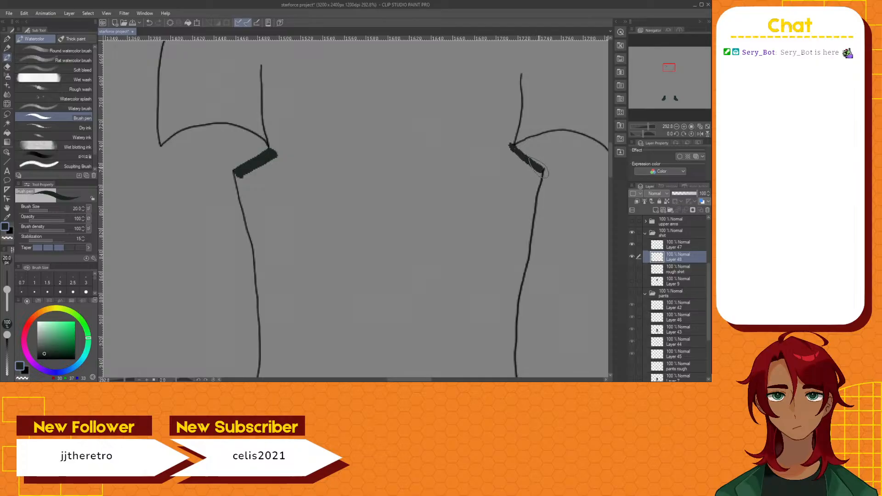
# Auto-select the shirt's interior referring to all layers, fill it with the sampled dark colour, and deselect
pyautogui.scroll(-3, 507, 170)
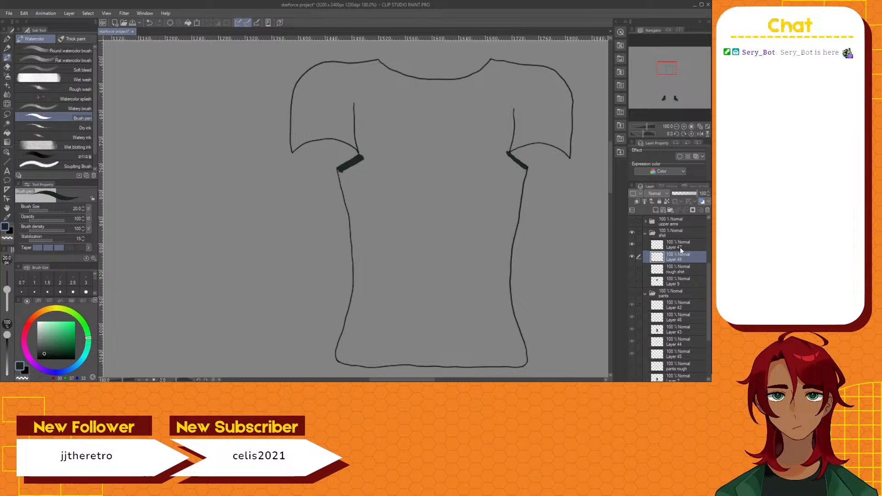
pyautogui.click(7, 123)
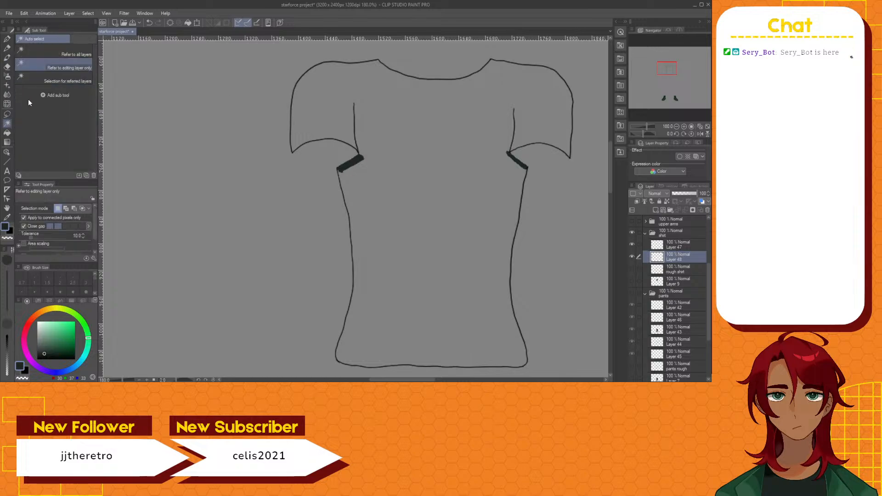
pyautogui.click(437, 165)
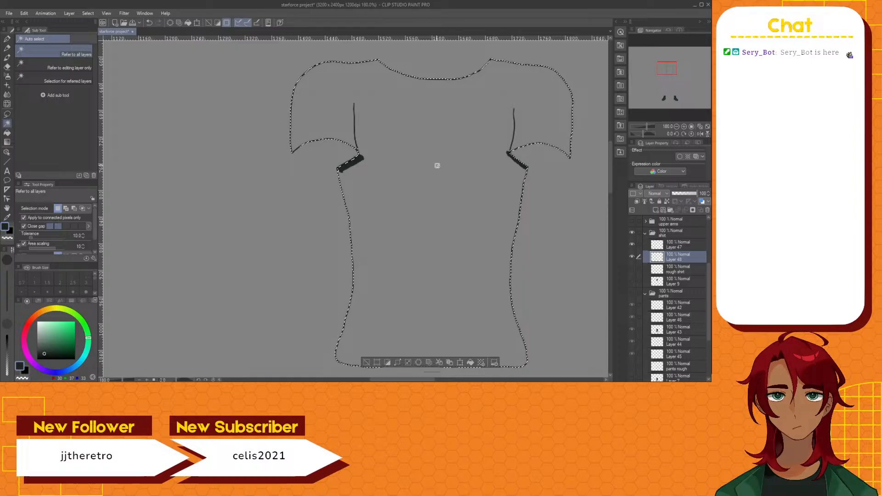
pyautogui.click(470, 363)
pyautogui.click(367, 363)
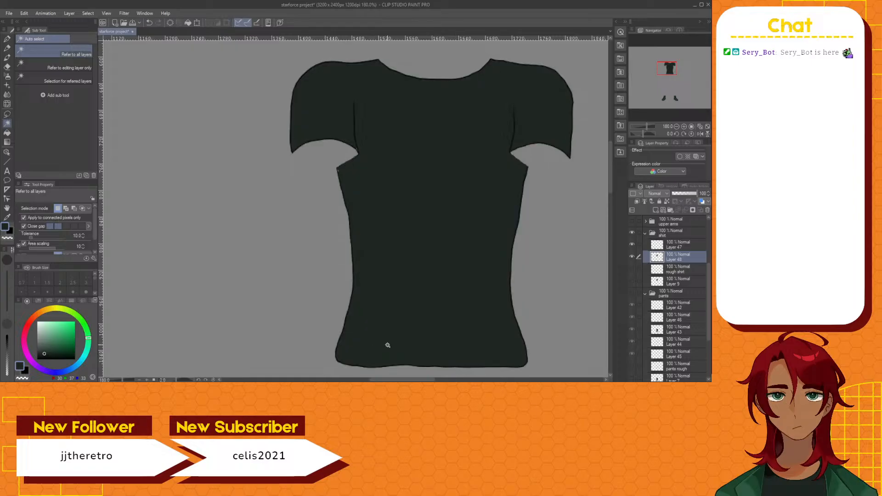
# Touch up the unfilled spots and fill edges at both underarms with the Brush pen at size 3
pyautogui.scroll(3, 326, 190)
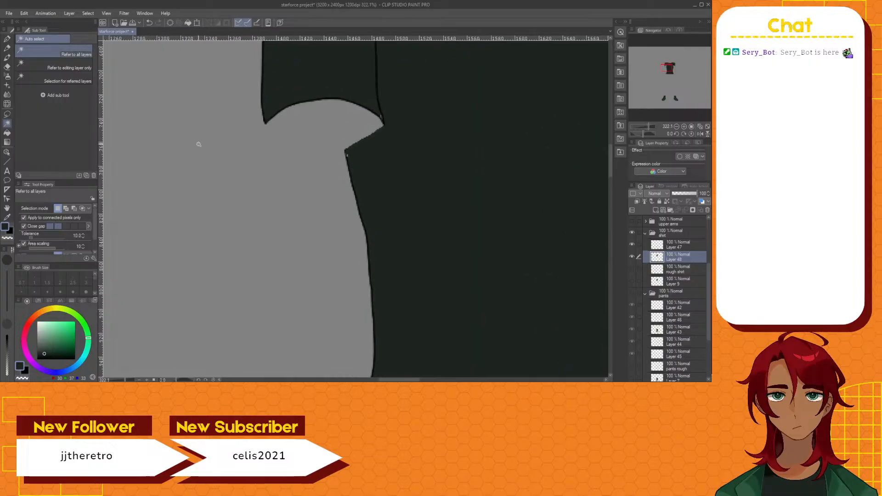
pyautogui.click(7, 58)
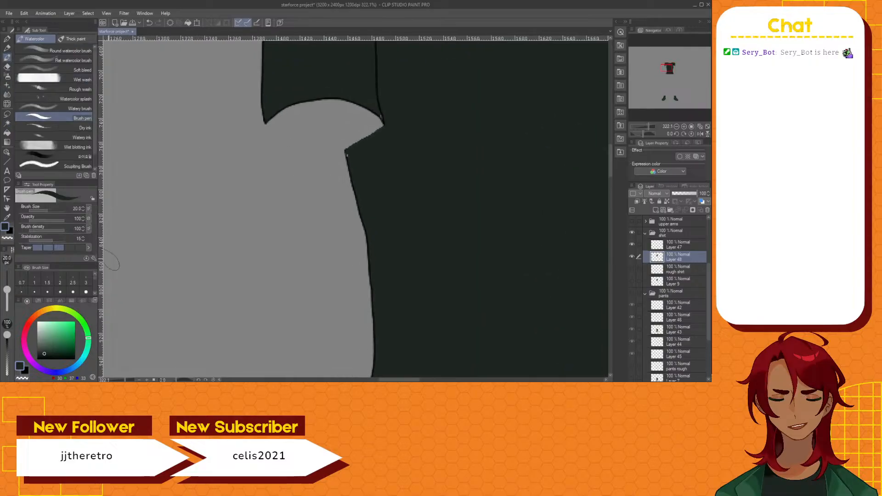
pyautogui.click(86, 282)
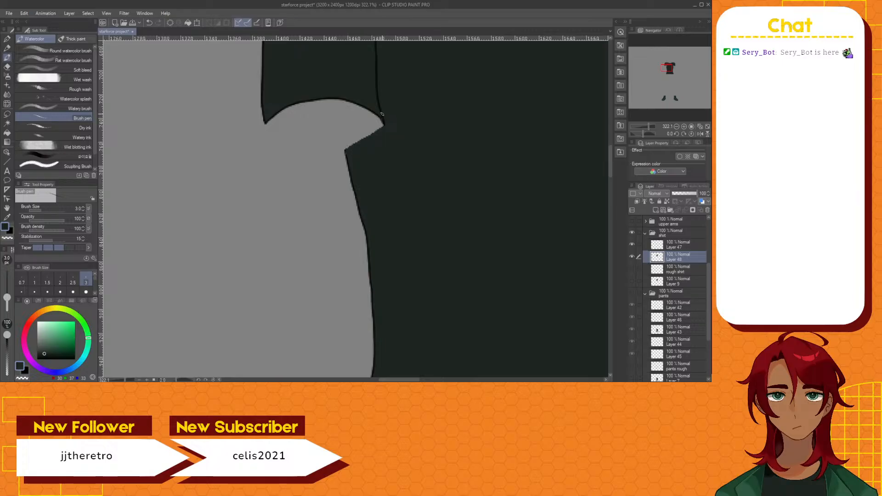
pyautogui.moveTo(410, 380); pyautogui.dragTo(442, 380)
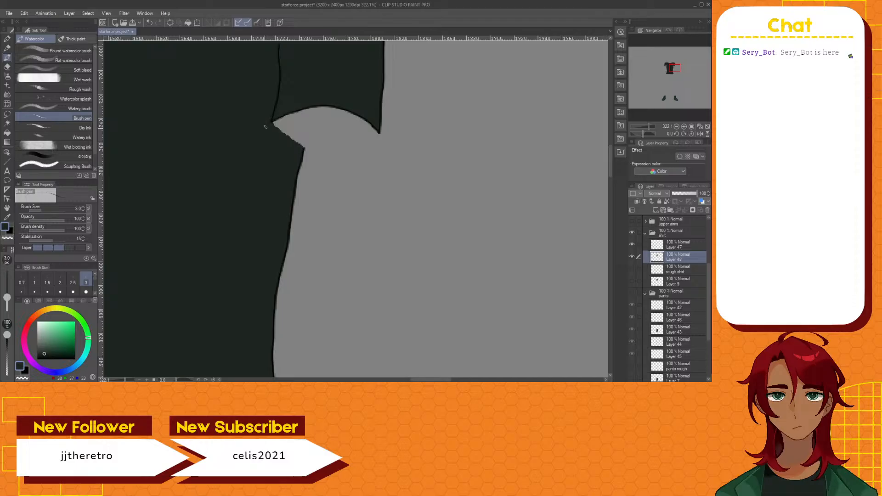
pyautogui.scroll(-2, 256, 147)
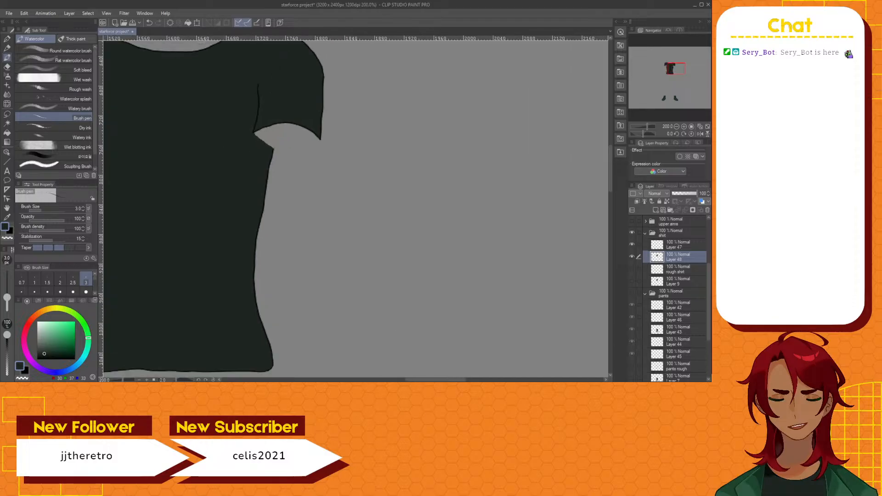
# Show the pants folder again and add a new layer directly above the shirt's base colour layer
pyautogui.moveTo(441, 380); pyautogui.dragTo(422, 380)
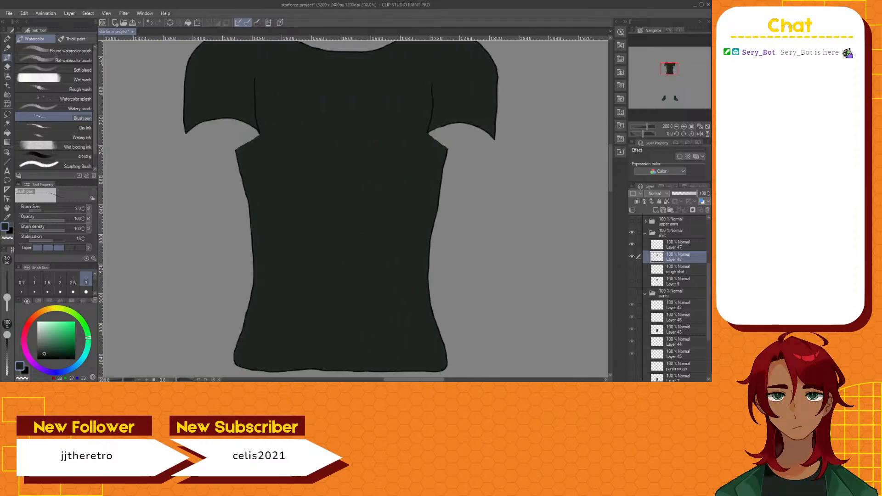
pyautogui.scroll(-1, 566, 184)
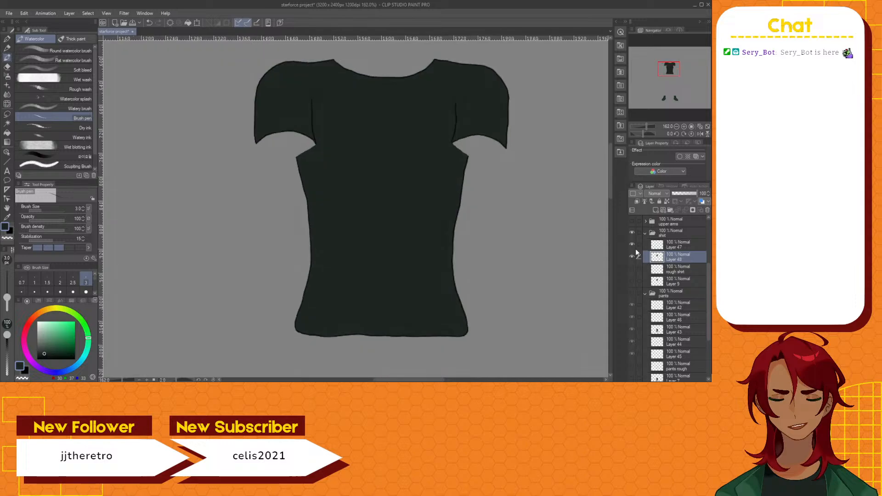
pyautogui.click(632, 293)
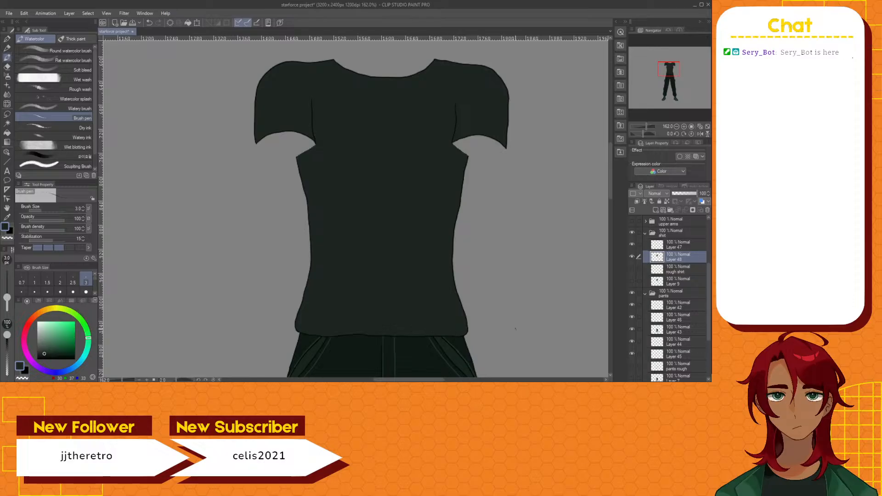
pyautogui.scroll(2, 452, 313)
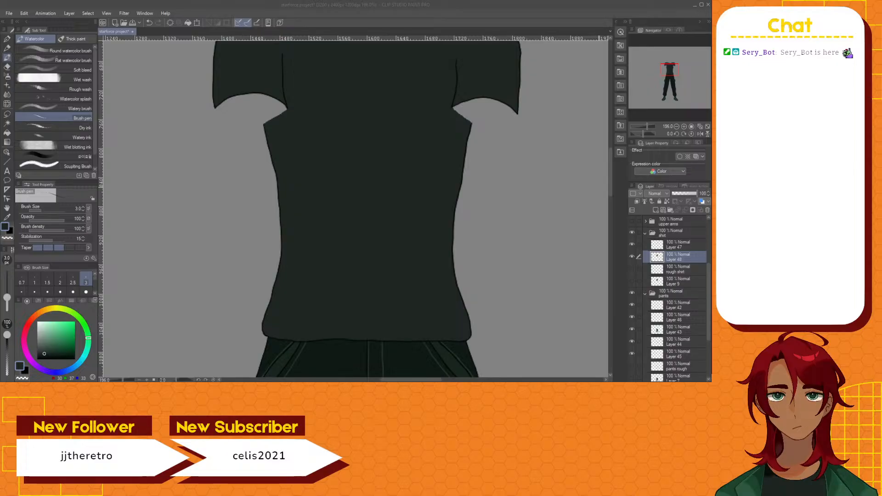
pyautogui.moveTo(610, 178); pyautogui.dragTo(609, 183)
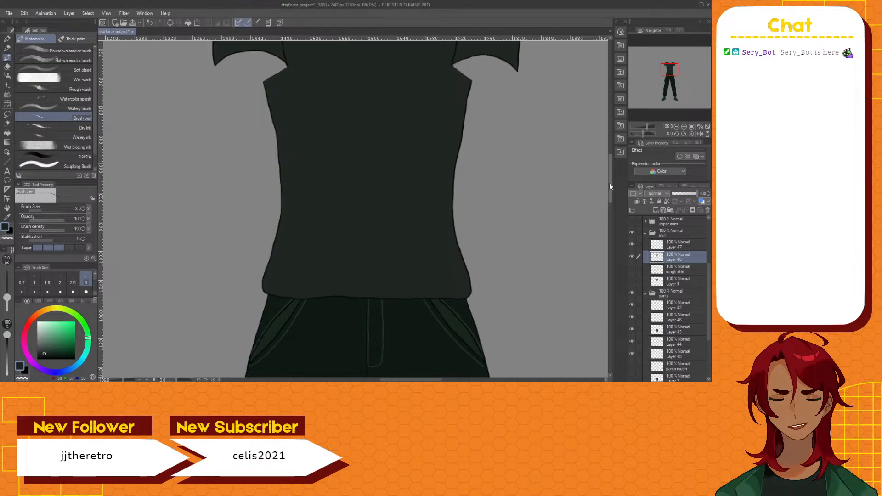
pyautogui.click(655, 210)
# Examine the shirt together with the pants, including the light seam lines on the pants, up close and at full figure
pyautogui.scroll(4, 252, 270)
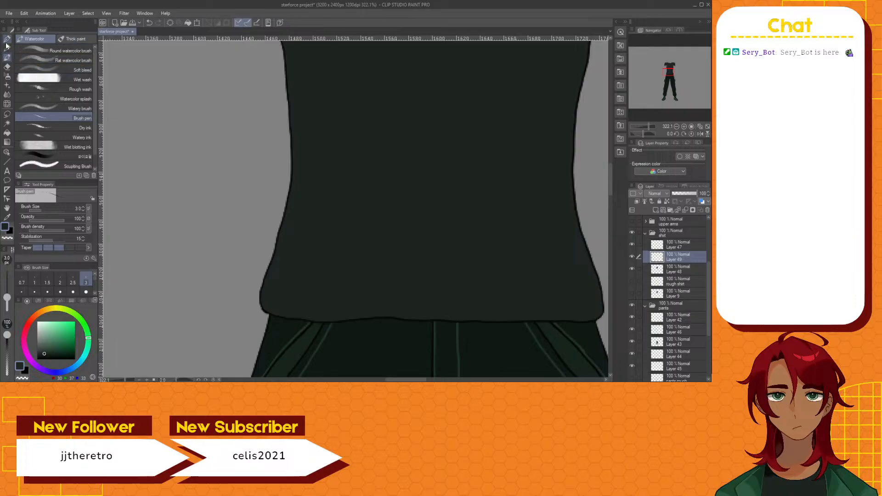
pyautogui.scroll(-15, 369, 329)
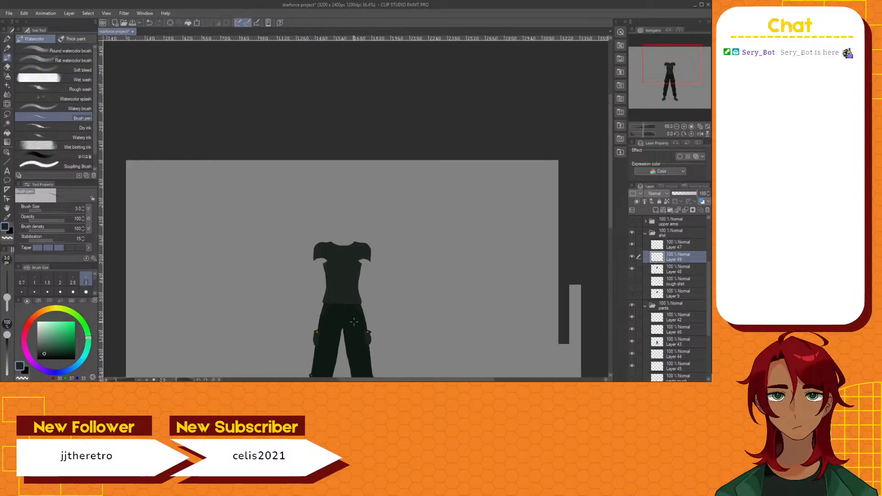
pyautogui.scroll(1, 404, 317)
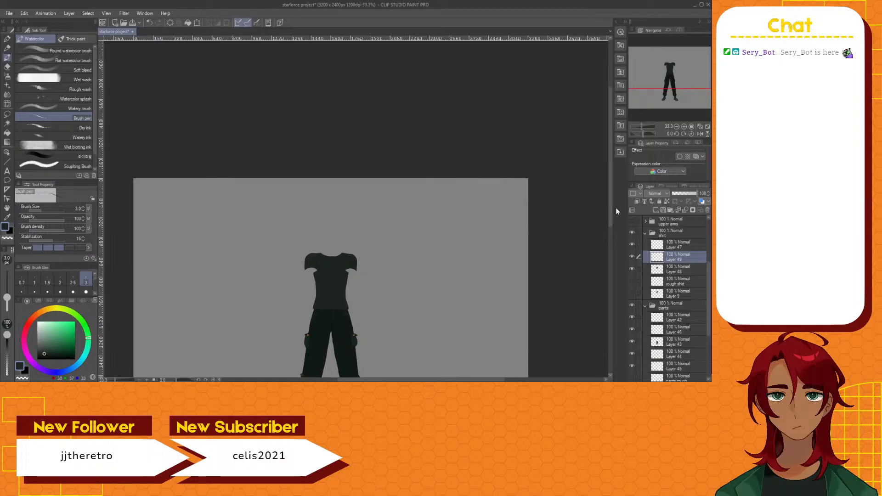
pyautogui.moveTo(609, 211); pyautogui.dragTo(598, 259)
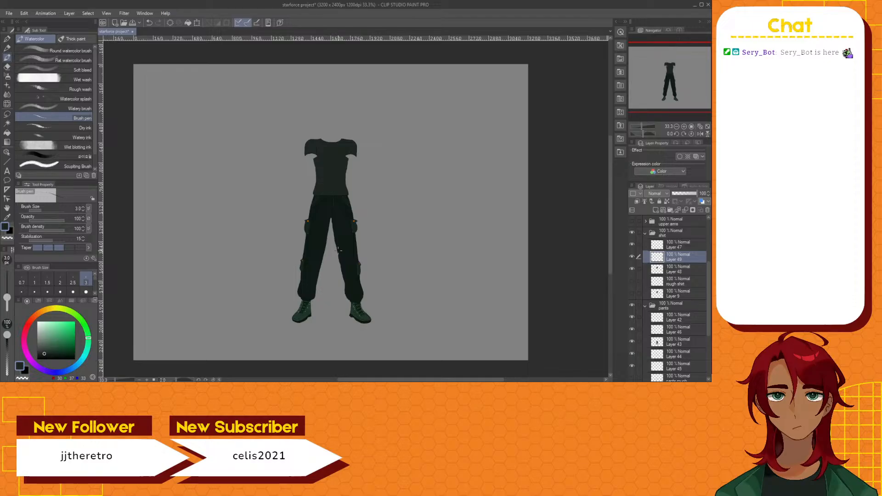
pyautogui.scroll(5, 327, 202)
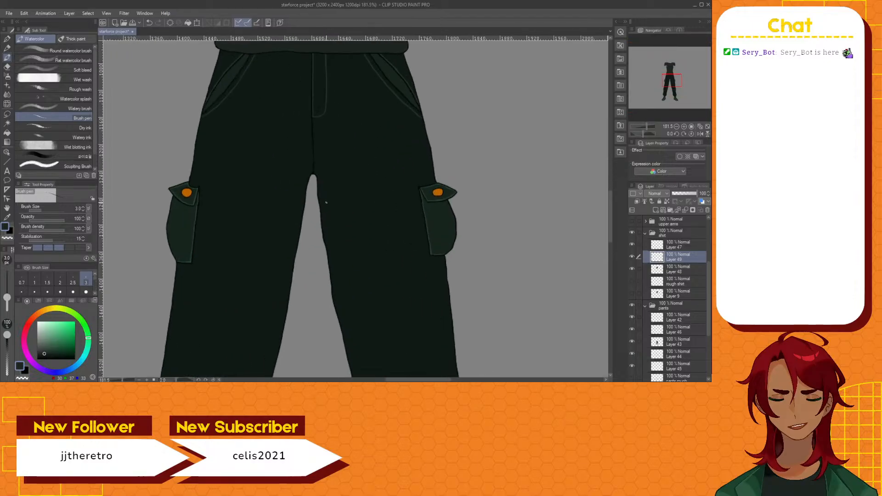
pyautogui.scroll(-2, 326, 203)
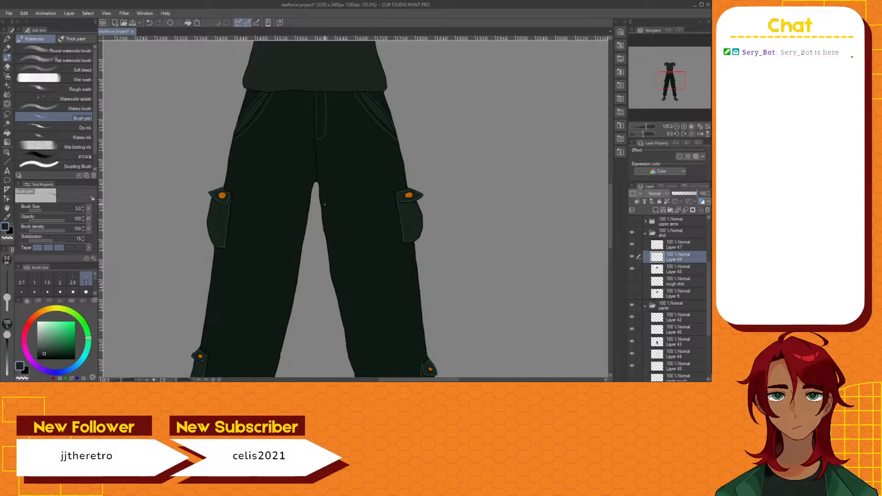
pyautogui.scroll(-1, 324, 207)
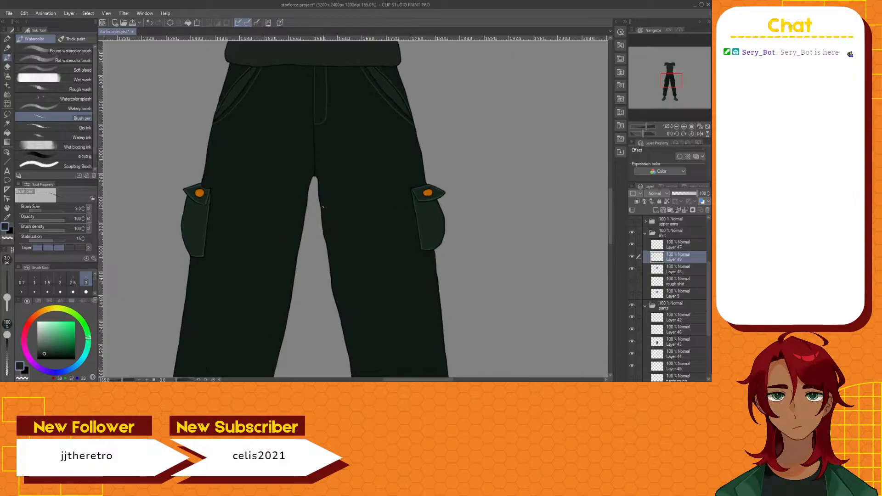
pyautogui.scroll(-1, 323, 207)
pyautogui.scroll(-3, 323, 207)
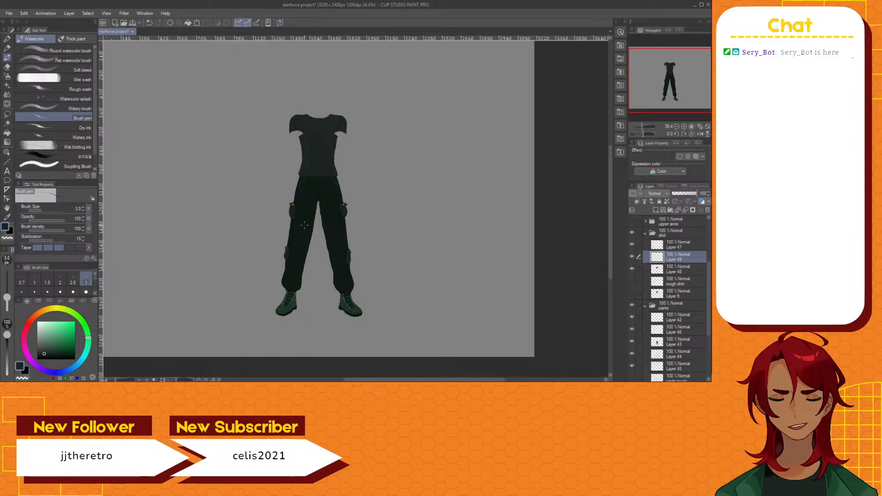
pyautogui.scroll(1, 306, 187)
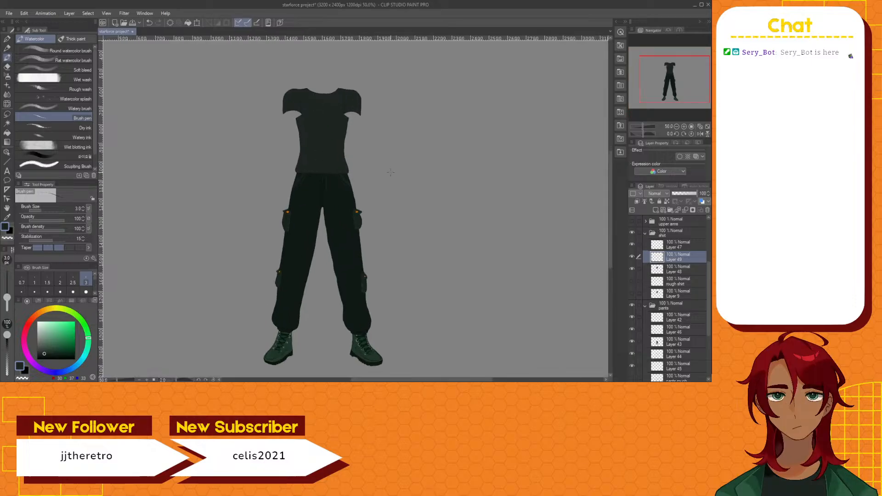
pyautogui.scroll(1, 308, 270)
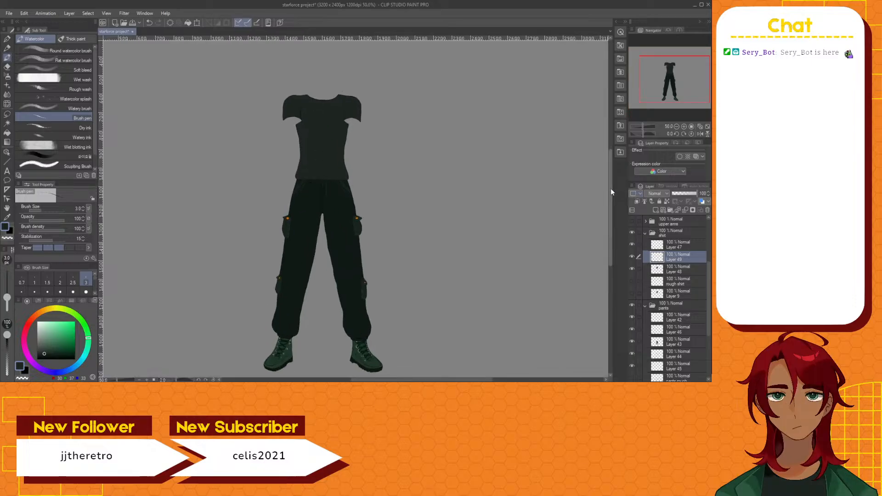
pyautogui.scroll(3, 308, 270)
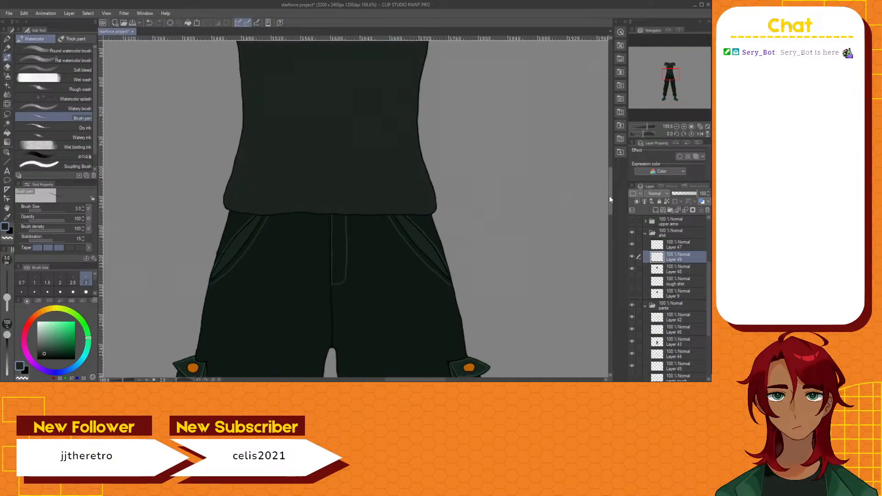
pyautogui.scroll(5, 584, 188)
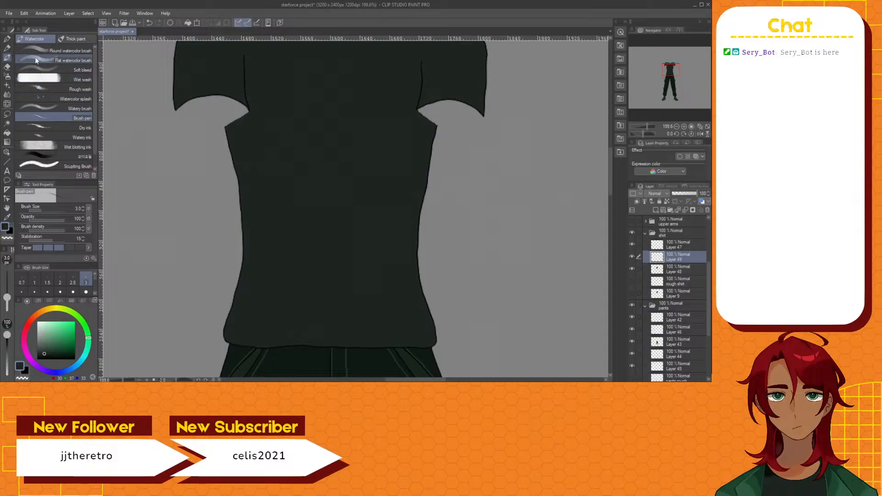
# Sample the shirt's fill colour, raise its brightness to 31%, and try it with a G-pen test stroke on the shirt, undoing the stroke
pyautogui.press('p')
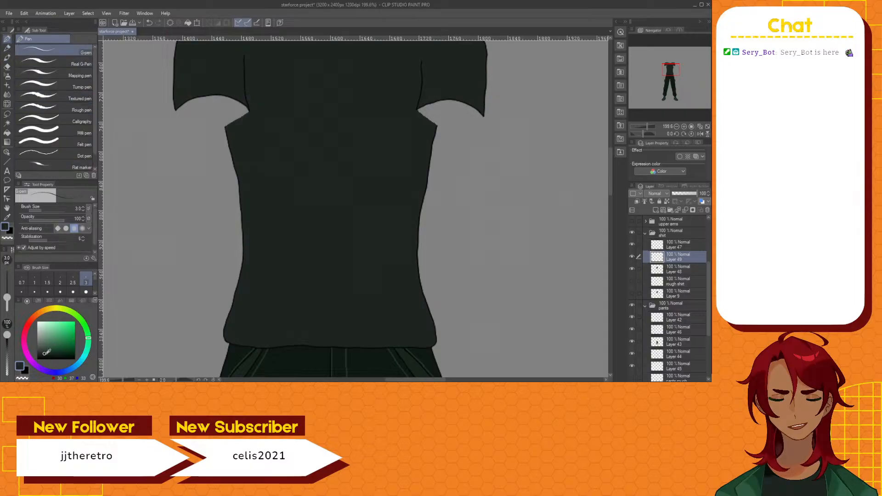
pyautogui.moveTo(46, 353); pyautogui.dragTo(54, 348)
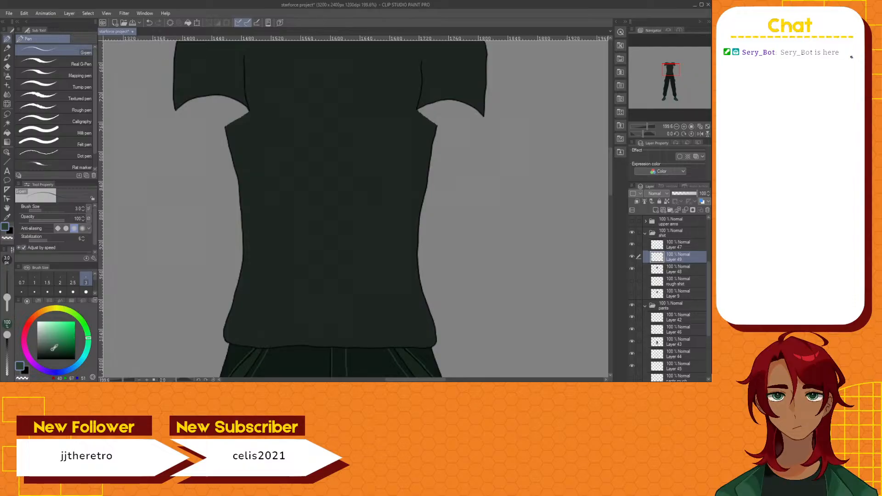
pyautogui.click(7, 217)
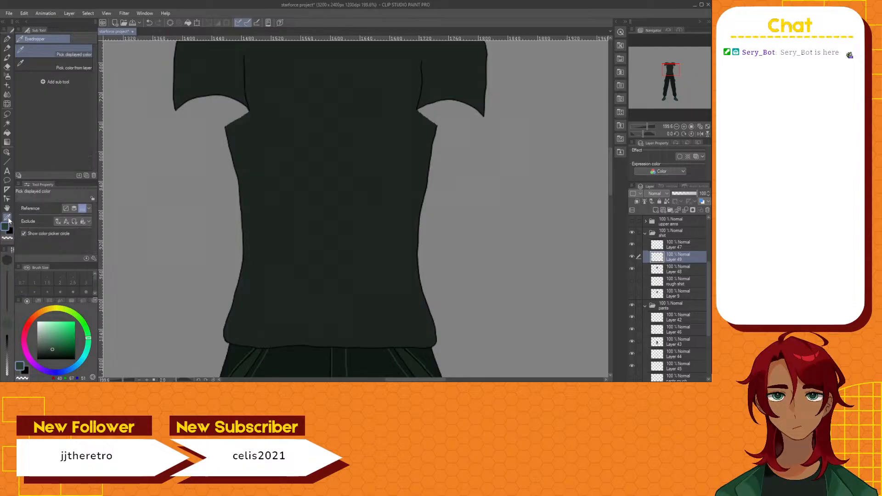
pyautogui.click(256, 270)
pyautogui.click(46, 301)
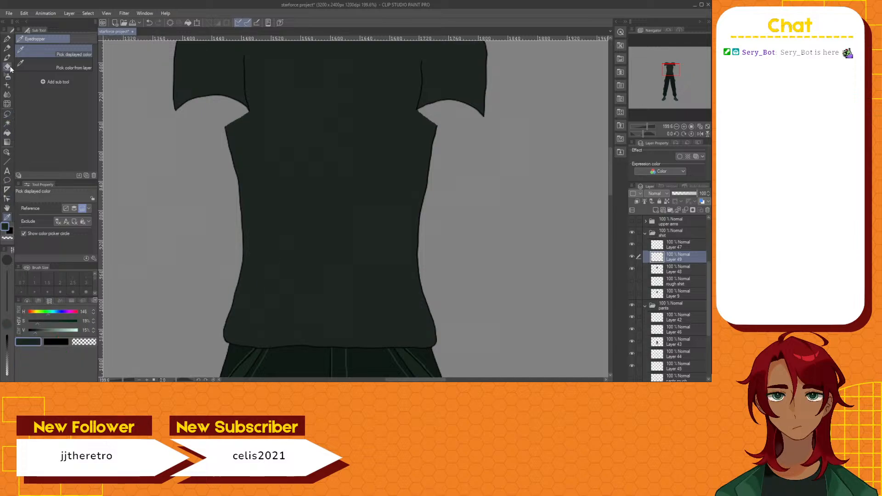
pyautogui.click(6, 41)
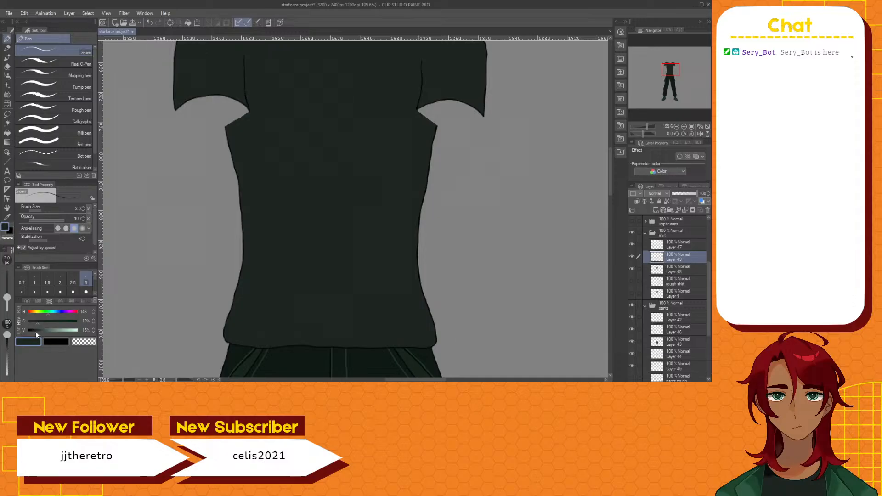
pyautogui.moveTo(40, 332); pyautogui.dragTo(43, 332)
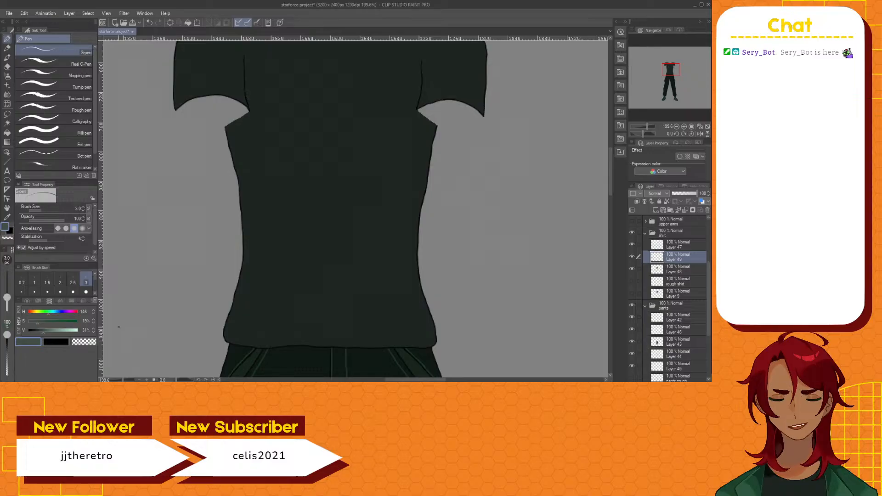
pyautogui.moveTo(293, 286); pyautogui.dragTo(327, 261)
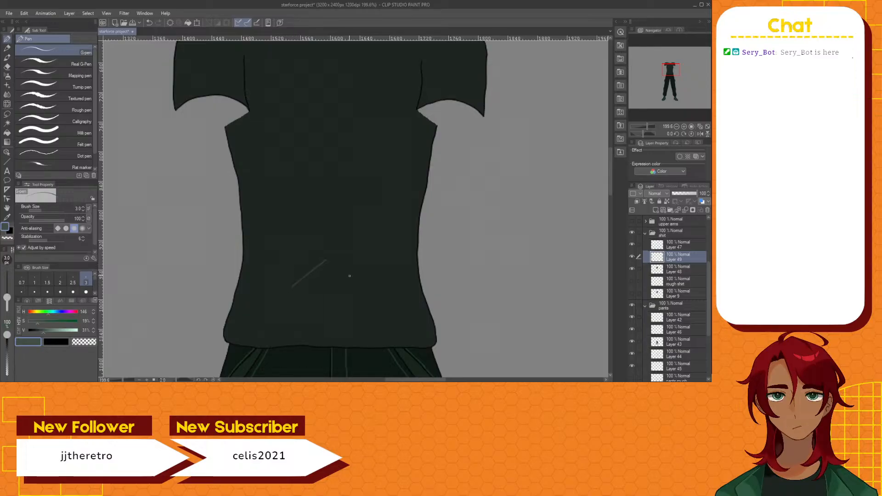
pyautogui.hotkey('ctrl', 'z')
# Set the drawing colour to 26% saturation and 24% brightness, and try it with another test stroke on the shirt, undoing the stroke
pyautogui.click(93, 331)
pyautogui.click(93, 331)
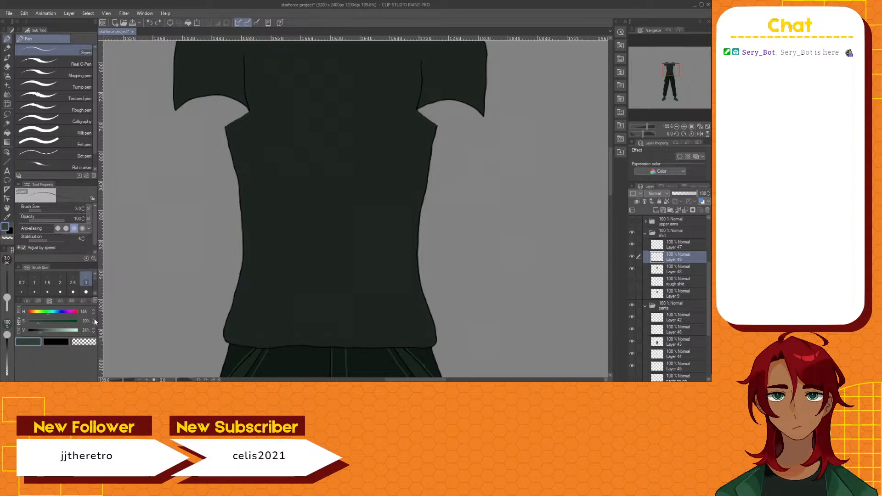
pyautogui.click(94, 320)
pyautogui.click(94, 320)
pyautogui.click(93, 320)
pyautogui.click(94, 320)
pyautogui.moveTo(280, 292); pyautogui.dragTo(300, 279)
pyautogui.hotkey('ctrl', 'z')
# Draw a light seam line across the full width of the shirt just above its bottom hem with the size 3 G-pen
pyautogui.scroll(1, 258, 335)
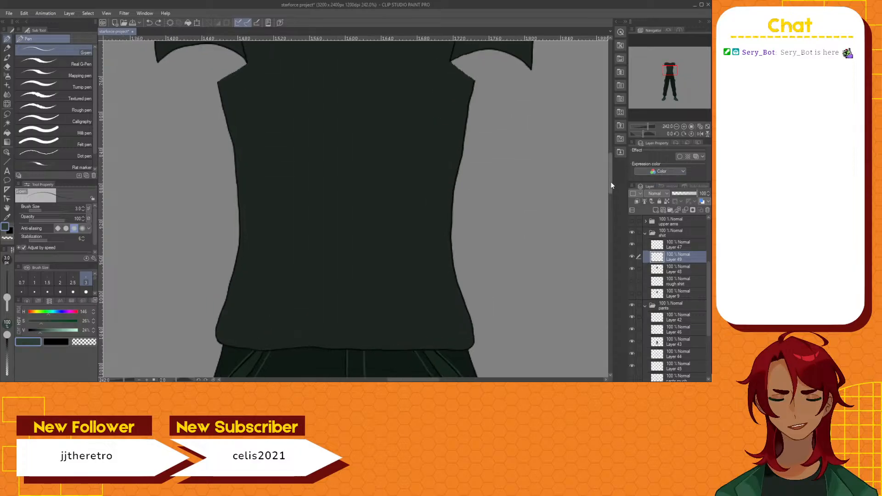
pyautogui.scroll(1, 607, 194)
pyautogui.scroll(2, 280, 250)
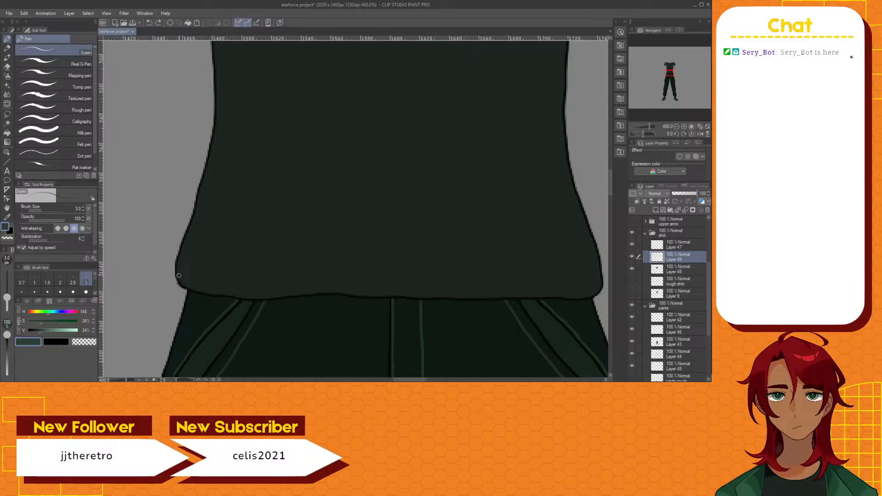
pyautogui.moveTo(194, 282); pyautogui.dragTo(602, 286)
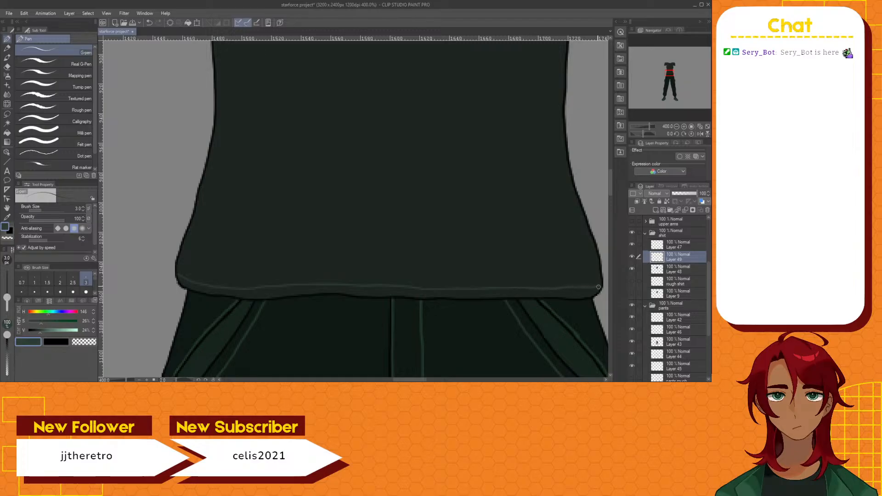
# Draw a second light seam line across the shirt, closely above and parallel to the first hem seam
pyautogui.scroll(-10, 575, 302)
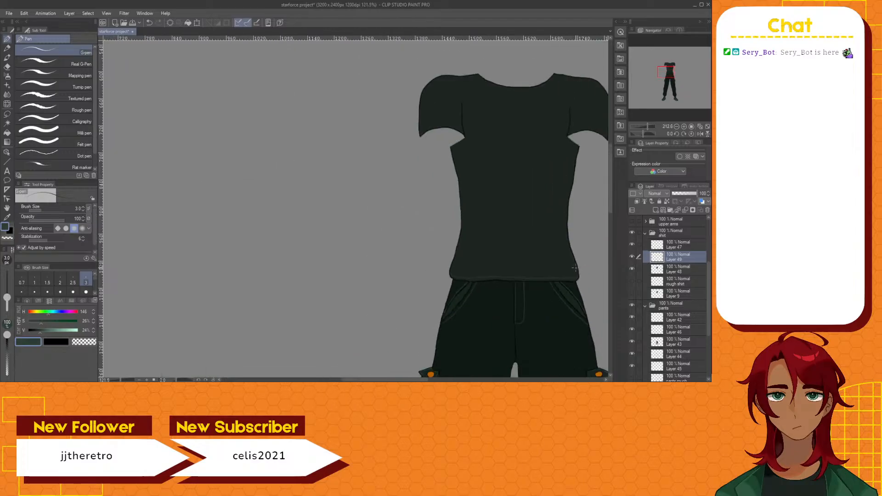
pyautogui.scroll(7, 595, 263)
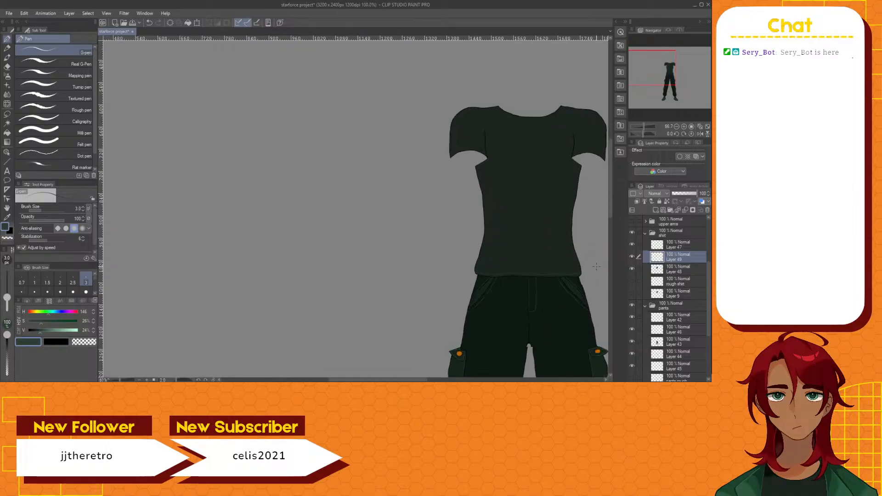
pyautogui.scroll(1, 588, 276)
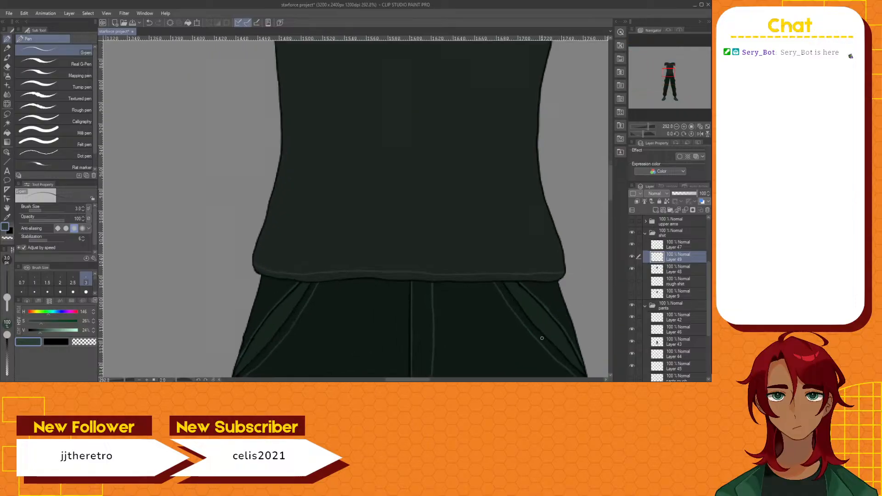
pyautogui.moveTo(427, 380); pyautogui.dragTo(436, 381)
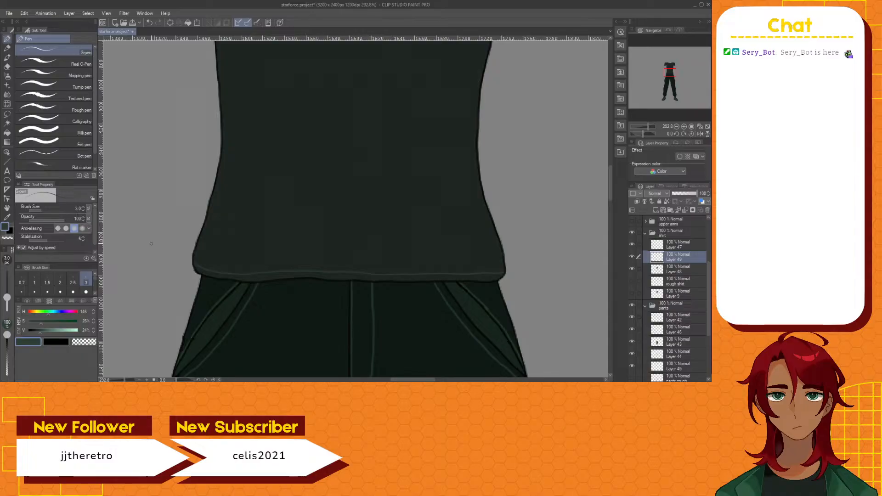
pyautogui.scroll(1, 184, 258)
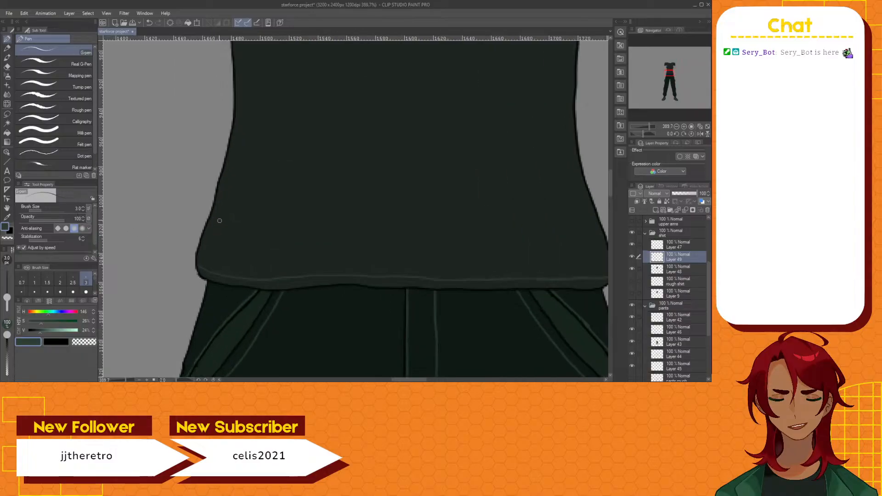
pyautogui.moveTo(409, 380); pyautogui.dragTo(413, 381)
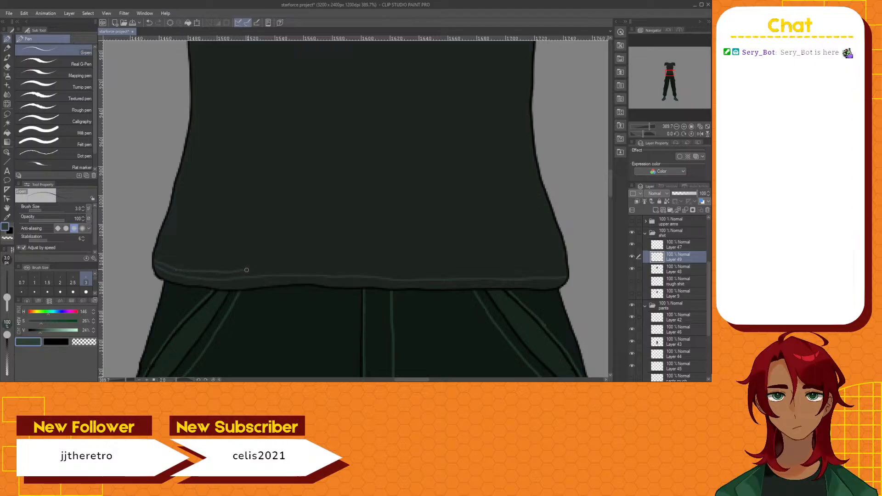
pyautogui.moveTo(247, 270); pyautogui.dragTo(334, 270)
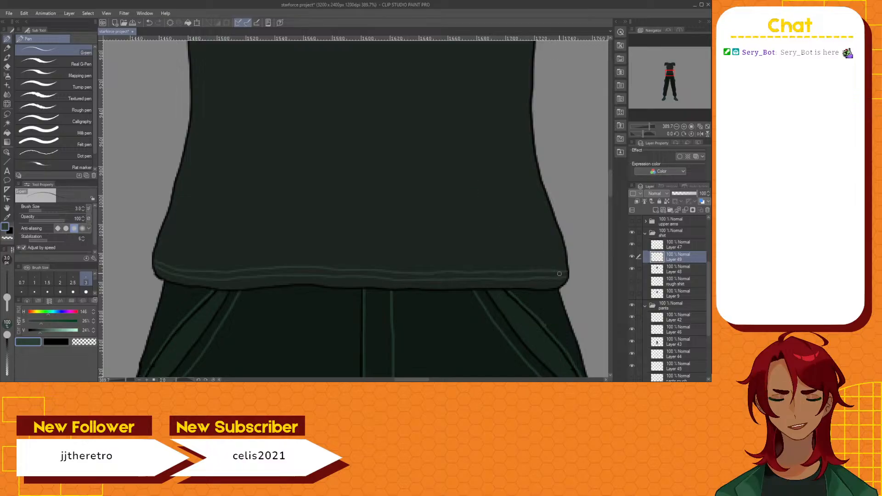
# Touch up the ends of both hem seam lines at the shirt's lower corner on the viewer's right with the G-pen
pyautogui.scroll(2, 563, 272)
pyautogui.moveTo(429, 374); pyautogui.dragTo(264, 368)
pyautogui.click(7, 66)
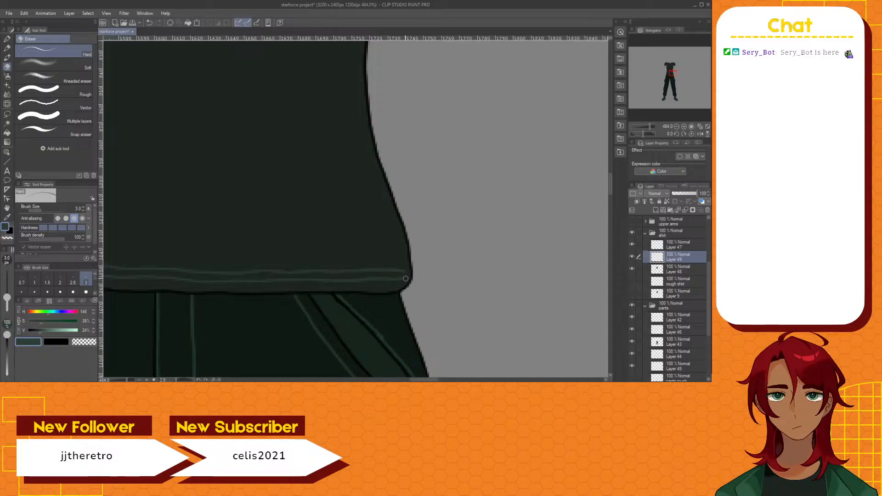
pyautogui.press('p')
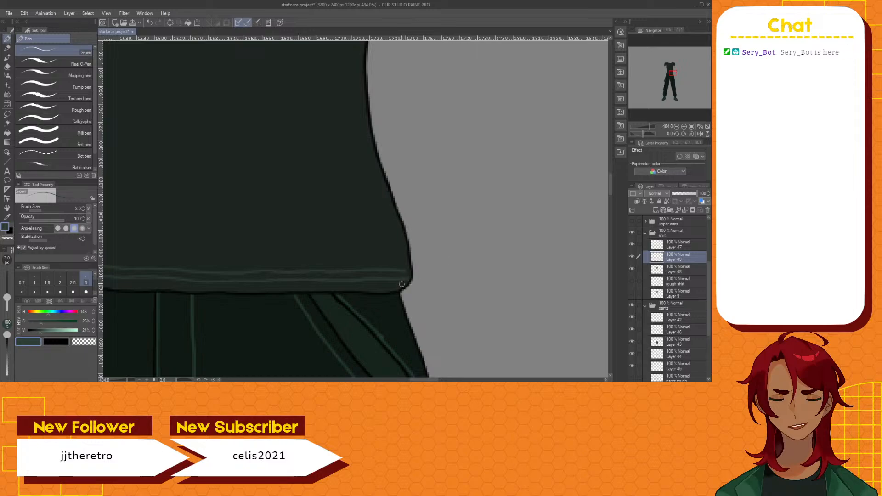
pyautogui.moveTo(411, 266); pyautogui.dragTo(404, 290)
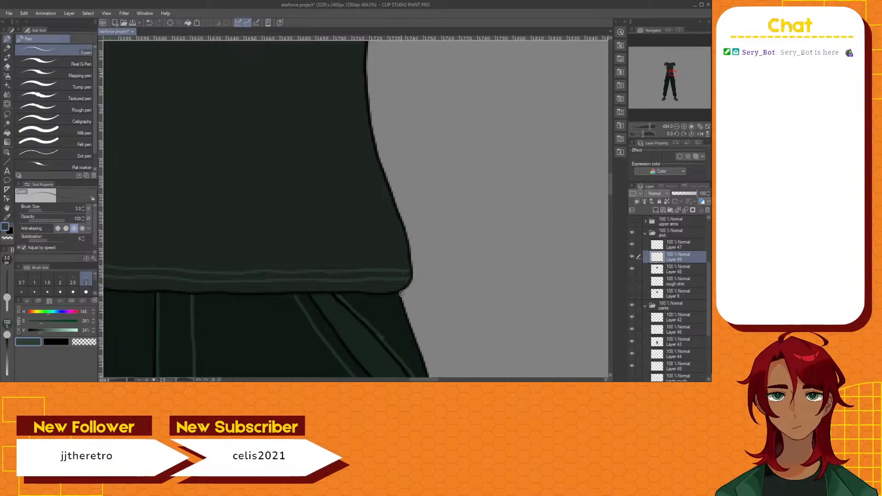
pyautogui.scroll(-10, 402, 294)
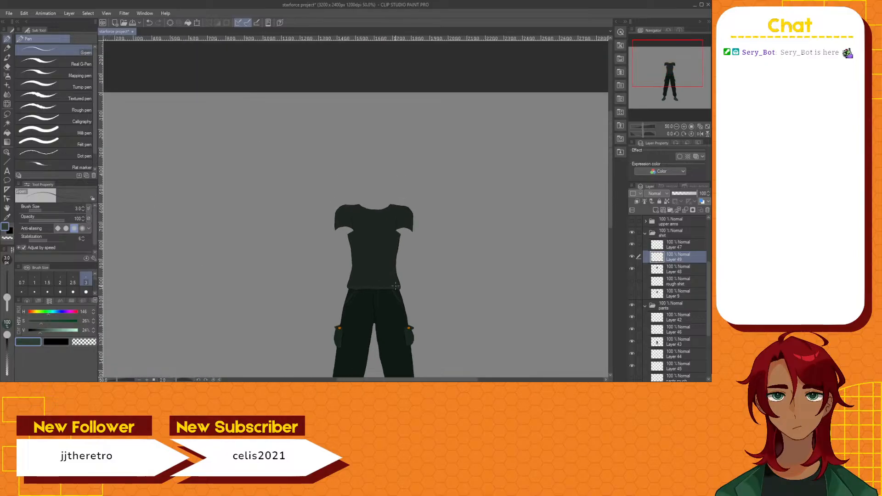
# Draw two parallel light seam lines along the hem of each sleeve, following the curve of its opening
pyautogui.scroll(5, 395, 287)
pyautogui.scroll(2, 393, 286)
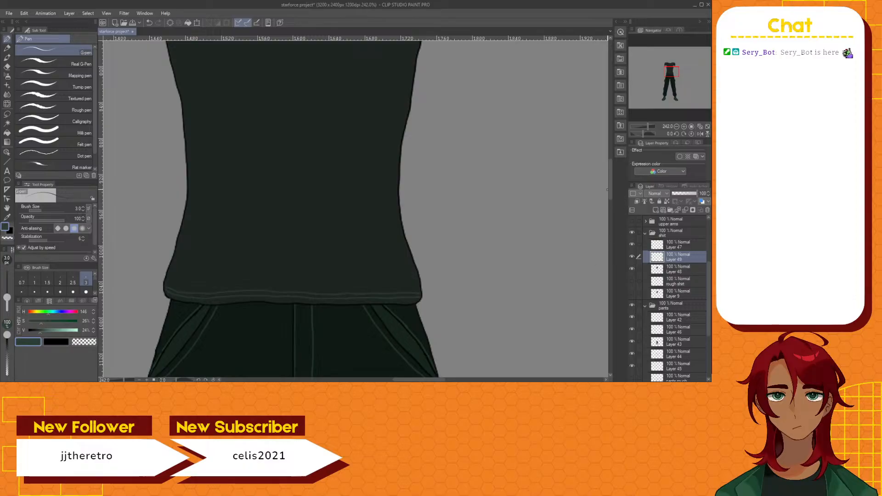
pyautogui.moveTo(611, 192); pyautogui.dragTo(606, 164)
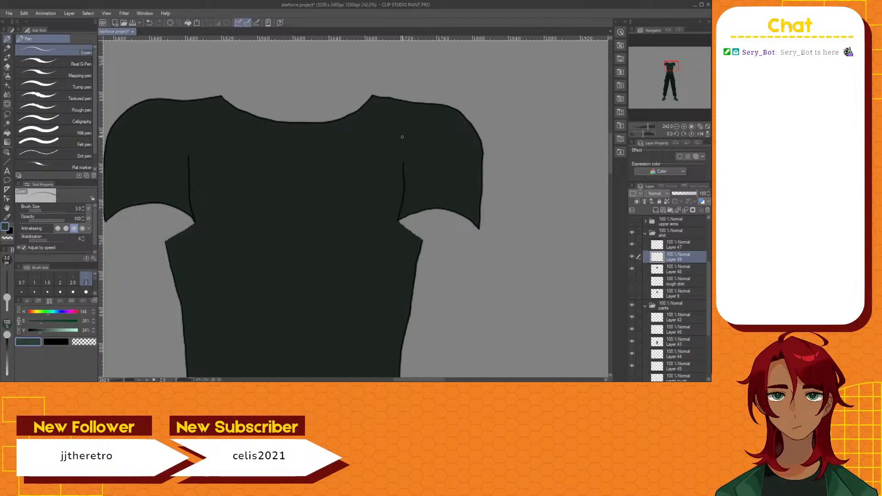
pyautogui.scroll(3, 412, 196)
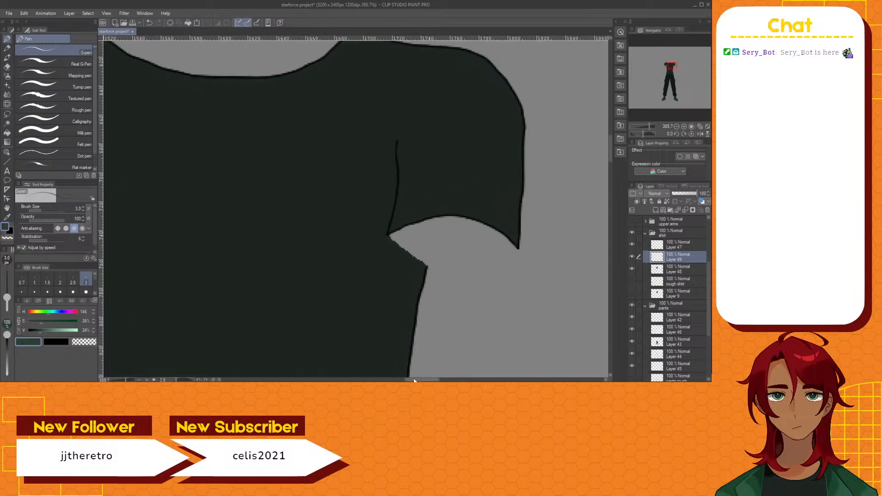
pyautogui.moveTo(413, 381); pyautogui.dragTo(420, 381)
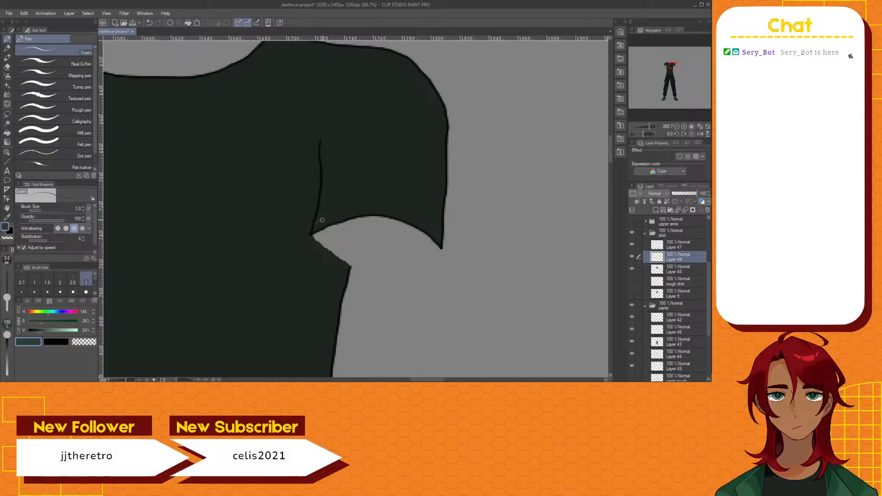
pyautogui.moveTo(334, 216)
pyautogui.mouseDown()
pyautogui.moveTo(384, 207)
pyautogui.moveTo(442, 239)
pyautogui.mouseUp()
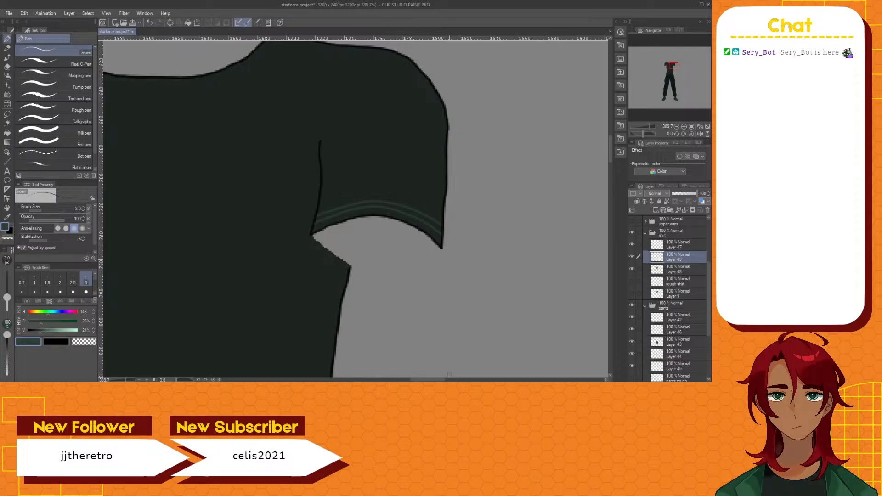
pyautogui.moveTo(443, 380); pyautogui.dragTo(413, 372)
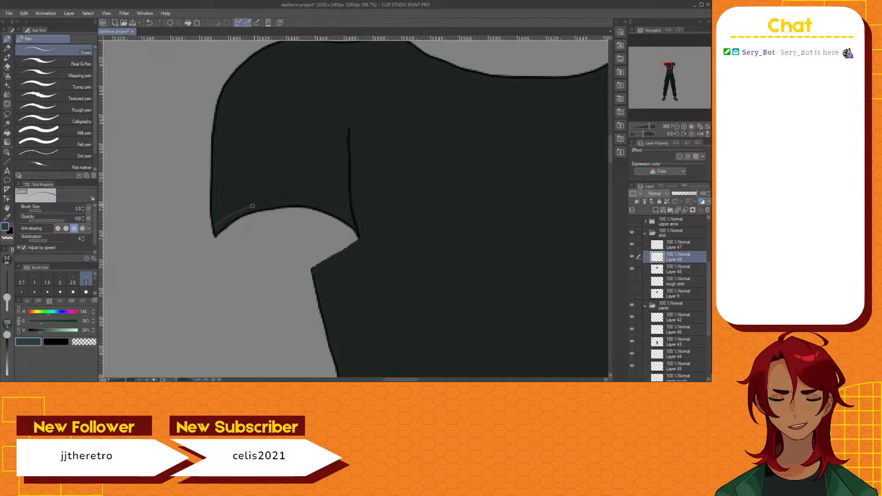
pyautogui.moveTo(275, 201)
pyautogui.mouseDown()
pyautogui.moveTo(326, 202)
pyautogui.moveTo(349, 216)
pyautogui.moveTo(357, 236)
pyautogui.mouseUp()
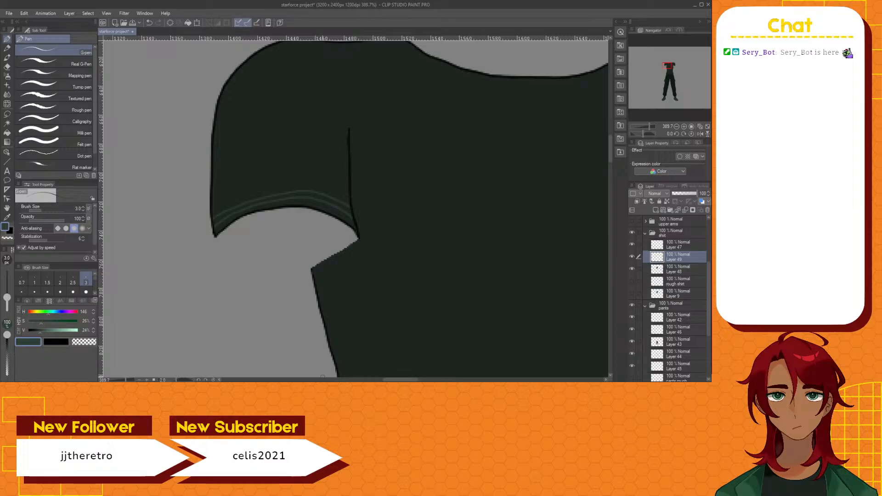
# Draw two parallel light seam lines along the shirt's neckline, redrawing the lower one closer to the upper
pyautogui.moveTo(388, 381); pyautogui.dragTo(400, 381)
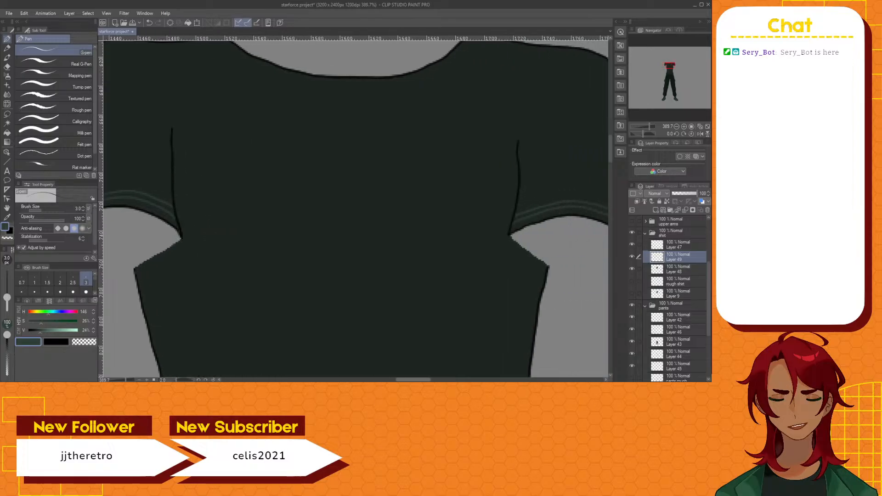
pyautogui.scroll(3, 600, 149)
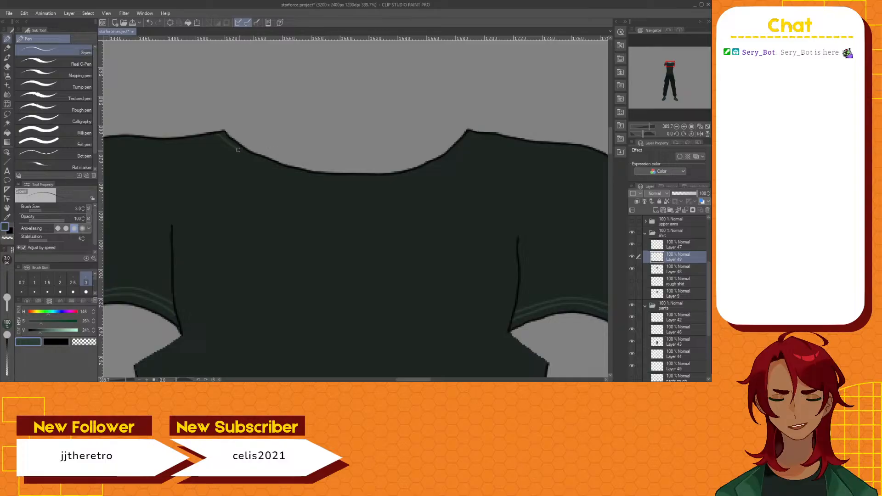
pyautogui.moveTo(257, 161)
pyautogui.mouseDown()
pyautogui.moveTo(295, 177)
pyautogui.moveTo(383, 184)
pyautogui.moveTo(439, 168)
pyautogui.moveTo(474, 135)
pyautogui.mouseUp()
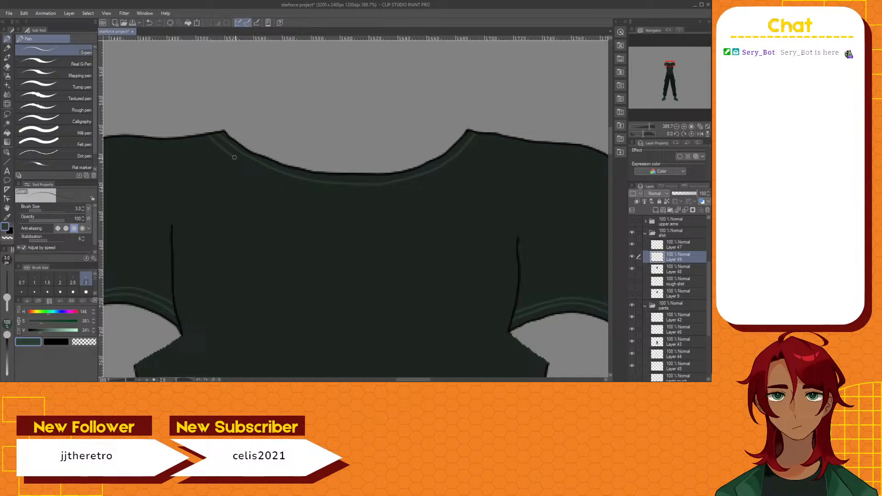
pyautogui.moveTo(272, 178)
pyautogui.mouseDown()
pyautogui.moveTo(348, 196)
pyautogui.moveTo(403, 189)
pyautogui.moveTo(444, 177)
pyautogui.moveTo(488, 136)
pyautogui.mouseUp()
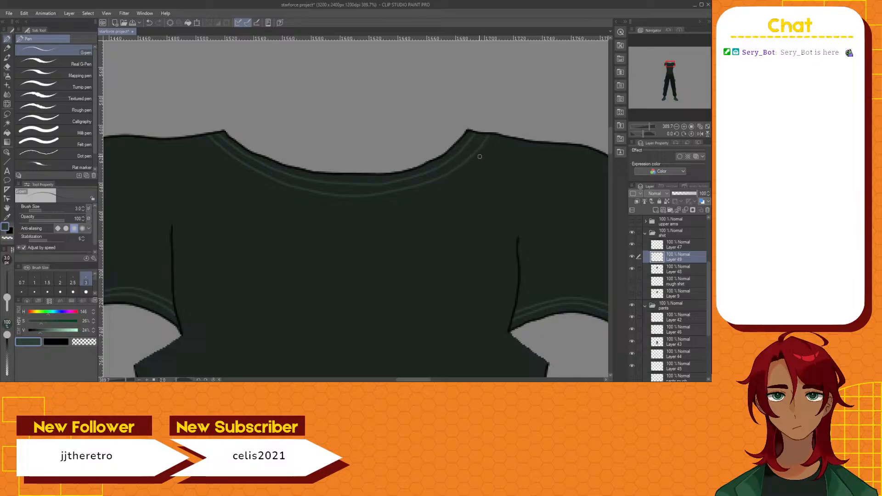
pyautogui.hotkey('ctrl', 'z')
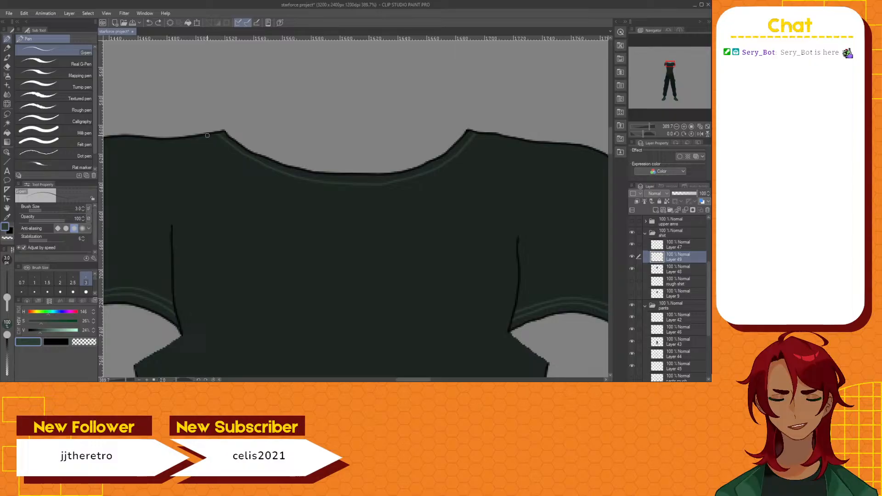
pyautogui.moveTo(211, 138); pyautogui.dragTo(238, 161)
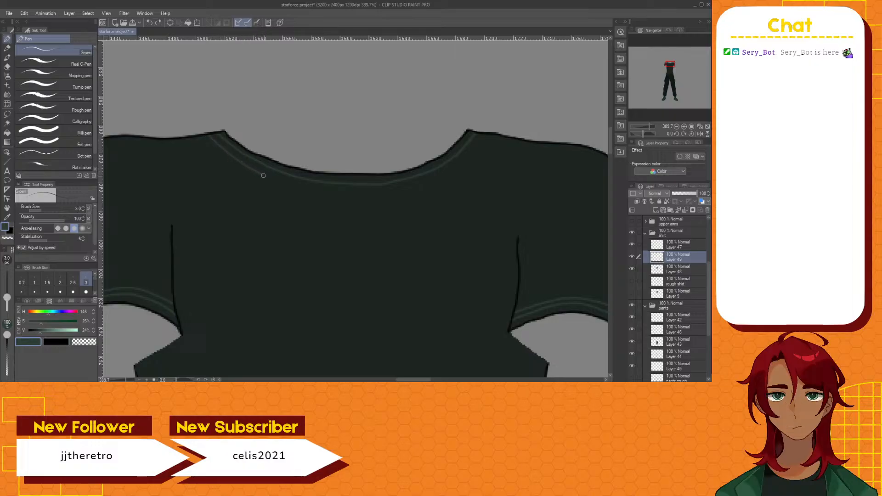
pyautogui.moveTo(300, 187)
pyautogui.mouseDown()
pyautogui.moveTo(393, 192)
pyautogui.moveTo(477, 145)
pyautogui.mouseUp()
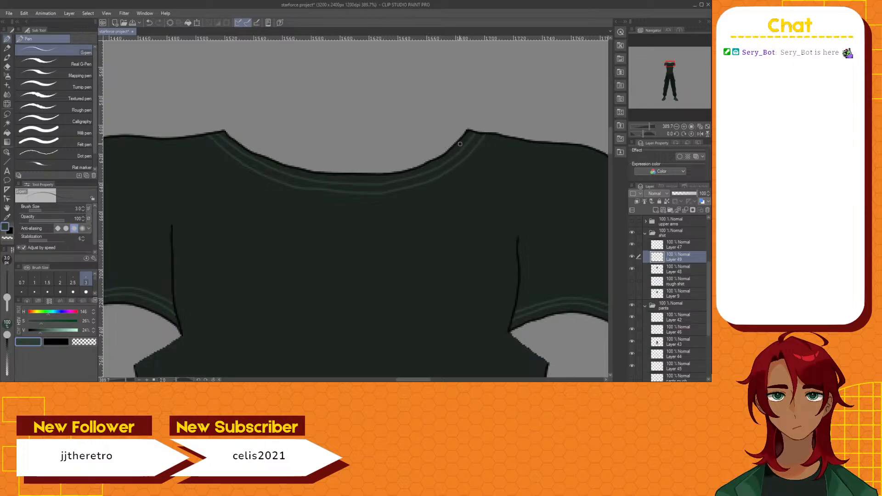
# Examine the shirt's hem, sleeve and neckline seams against the whole outfit and close up
pyautogui.scroll(-5, 458, 153)
pyautogui.scroll(-6, 457, 153)
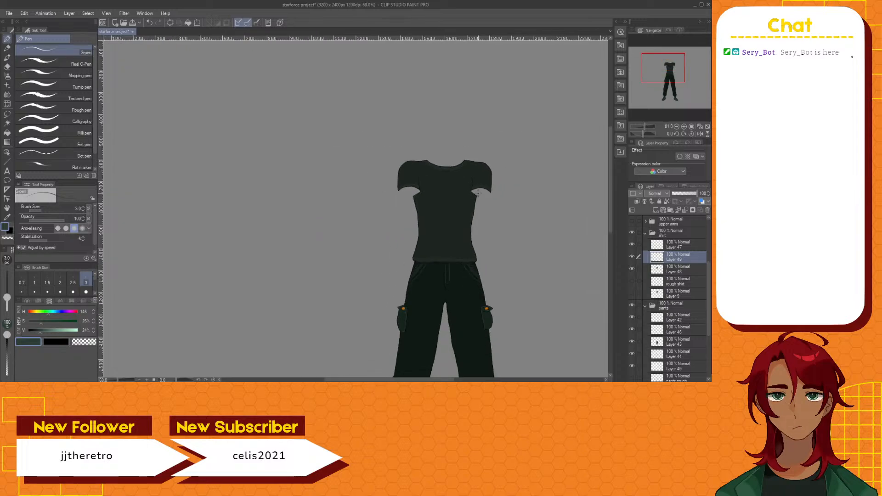
pyautogui.moveTo(440, 380); pyautogui.dragTo(475, 381)
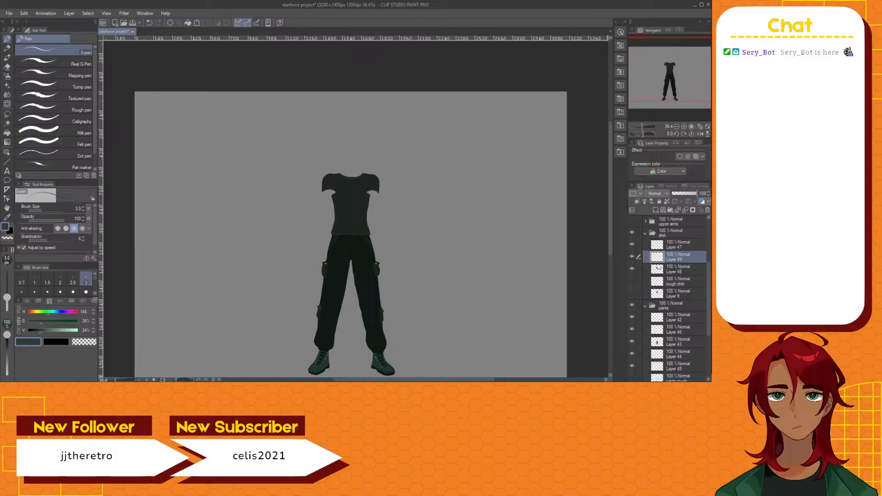
pyautogui.scroll(5, 354, 164)
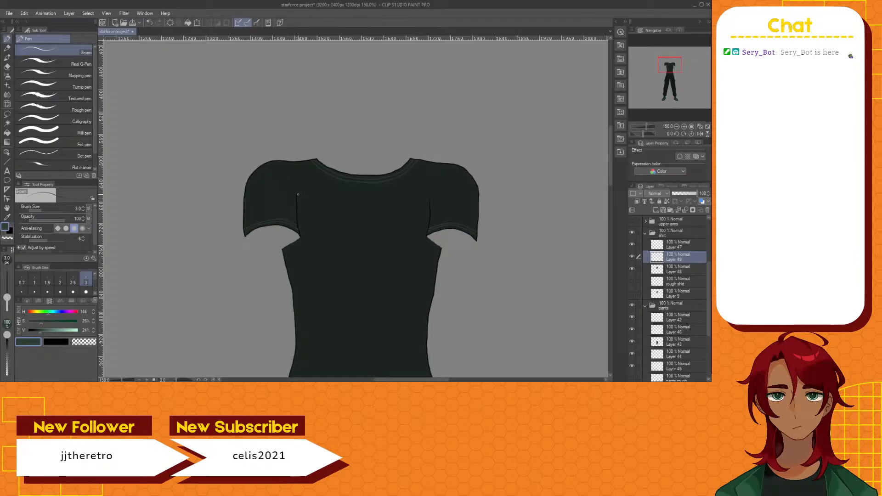
pyautogui.scroll(-1, 298, 194)
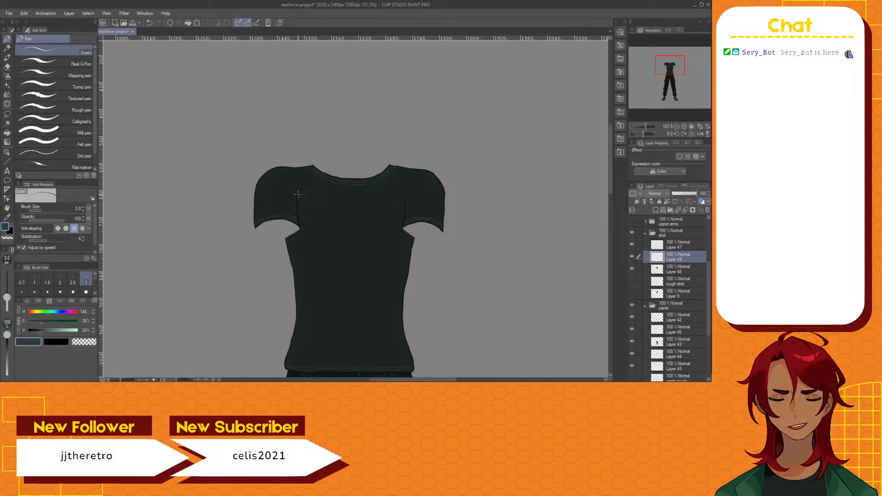
pyautogui.scroll(-4, 298, 194)
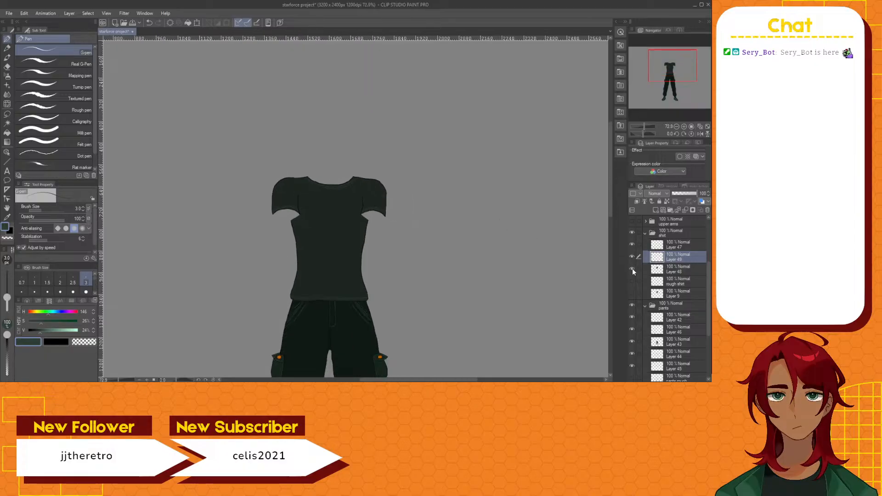
pyautogui.scroll(5, 311, 195)
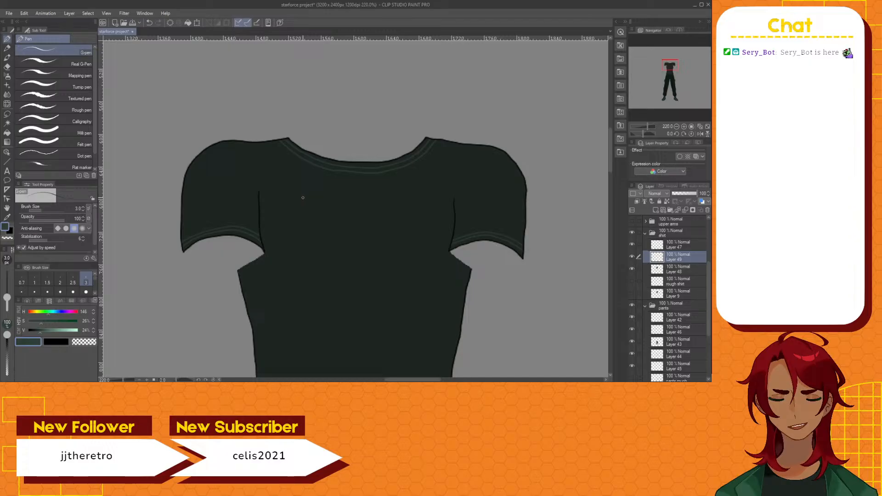
# Sample the shirt's fill colour, raise its saturation, and try it with a G-pen test stroke, undoing the stroke and increasing the saturation to 100%
pyautogui.click(7, 217)
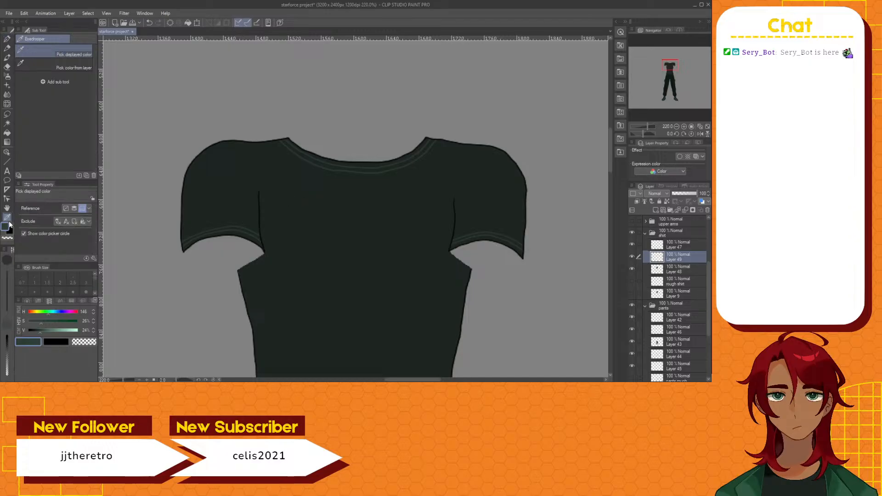
pyautogui.click(344, 296)
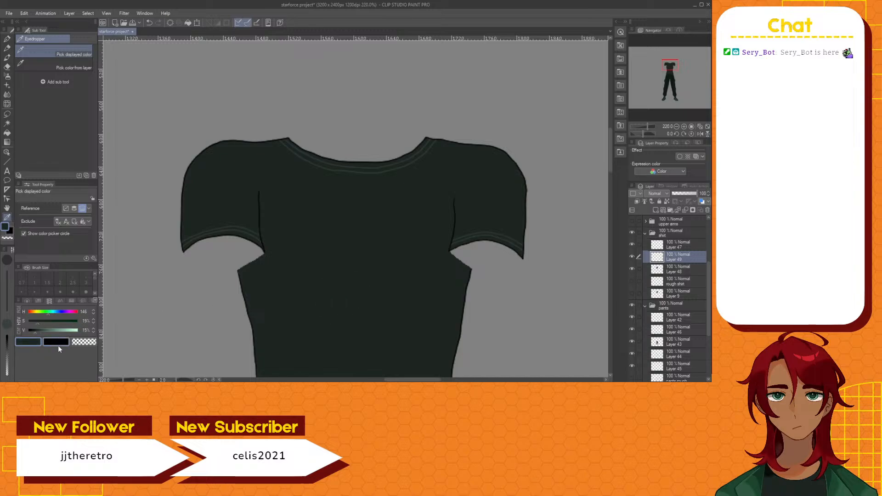
pyautogui.click(93, 321)
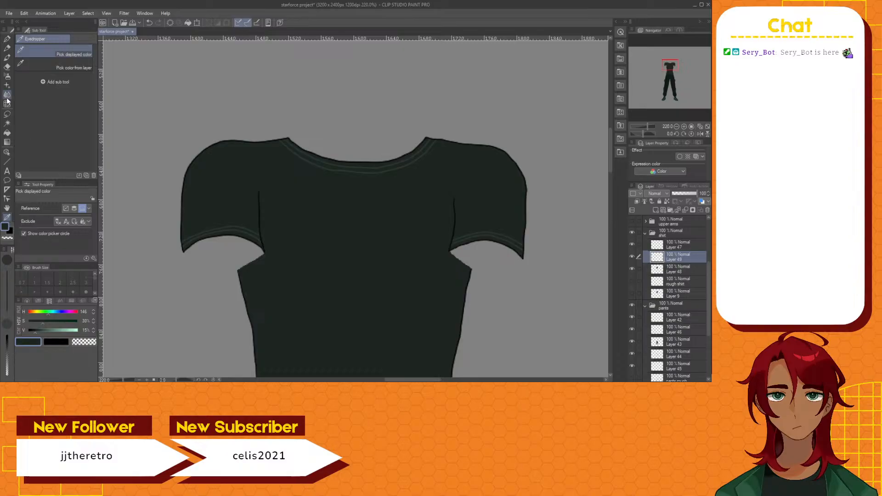
pyautogui.click(7, 39)
pyautogui.scroll(2, 293, 210)
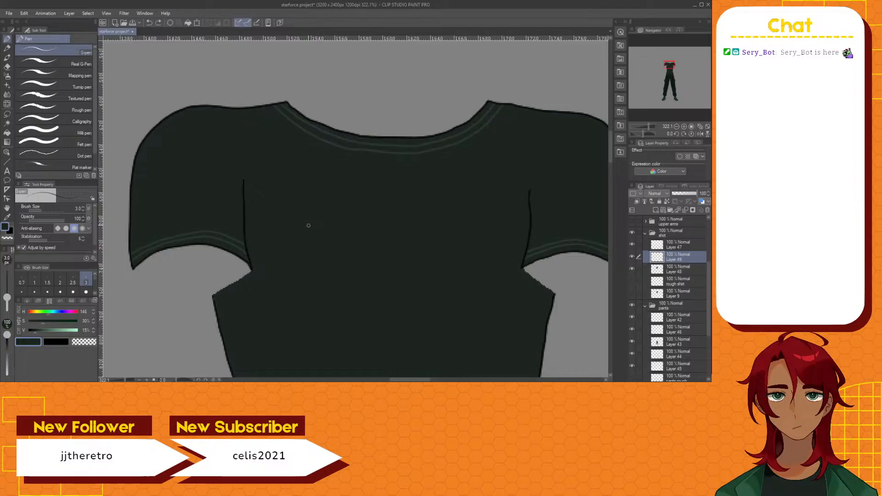
pyautogui.moveTo(214, 265); pyautogui.dragTo(239, 265)
pyautogui.hotkey('ctrl', 'z')
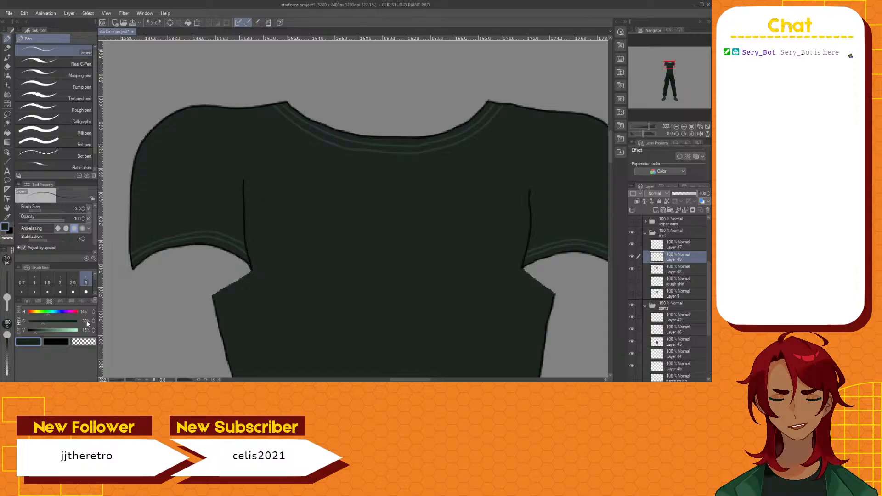
pyautogui.moveTo(42, 324); pyautogui.dragTo(65, 322)
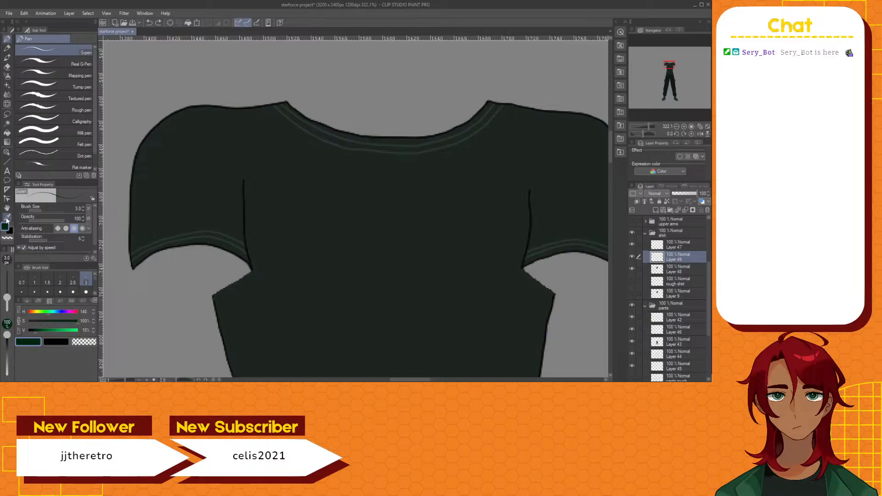
# Sample the shirt's fill colour again and raise its brightness to 20% for the G-pen
pyautogui.press('i')
pyautogui.click(339, 280)
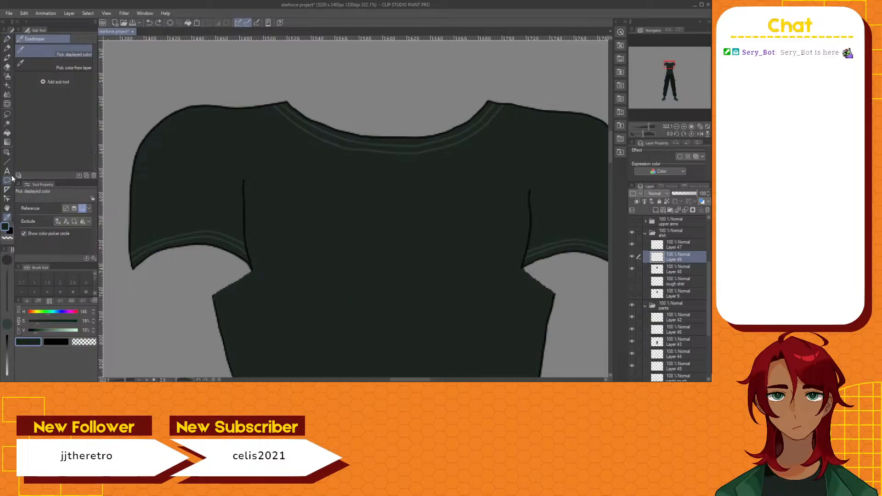
pyautogui.click(7, 39)
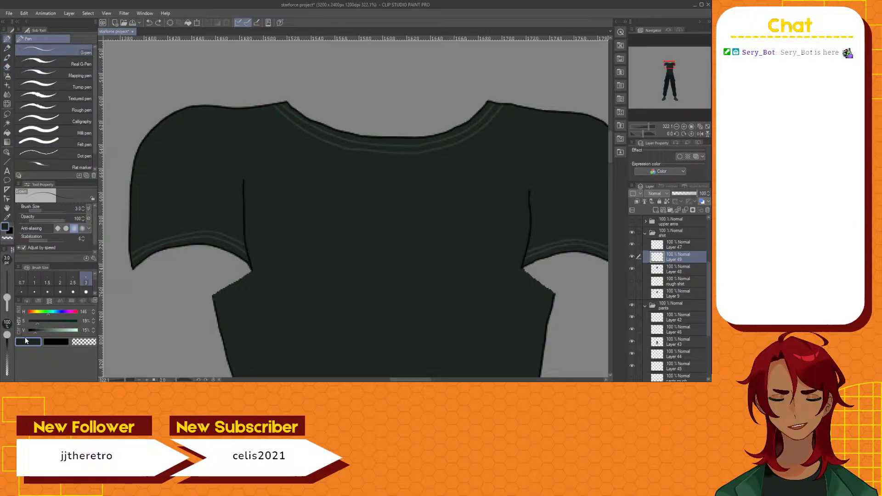
pyautogui.click(93, 329)
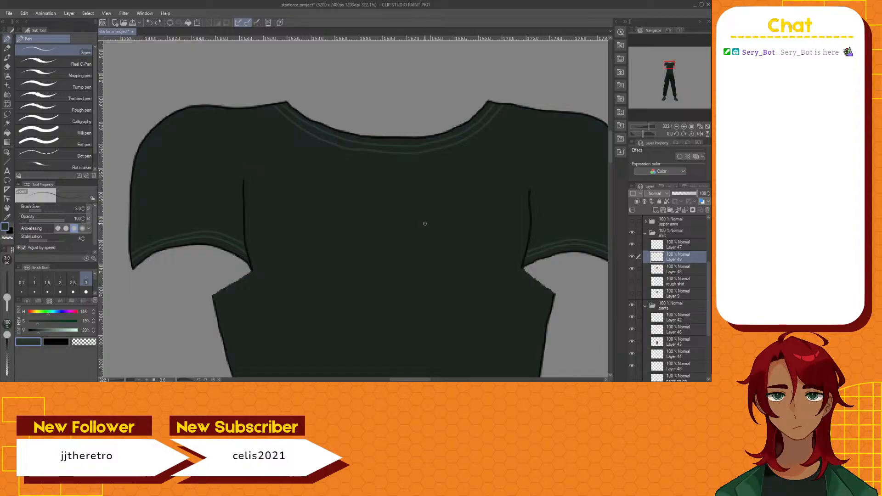
pyautogui.scroll(-3, 425, 224)
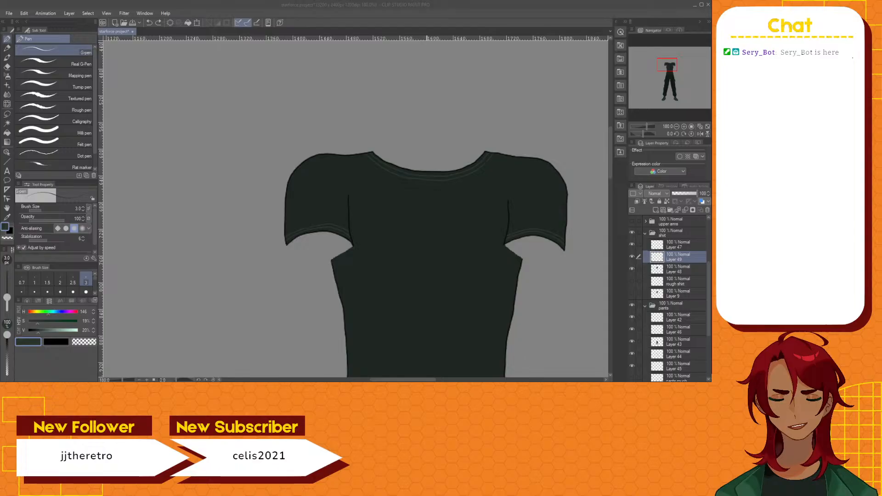
pyautogui.moveTo(425, 380); pyautogui.dragTo(435, 380)
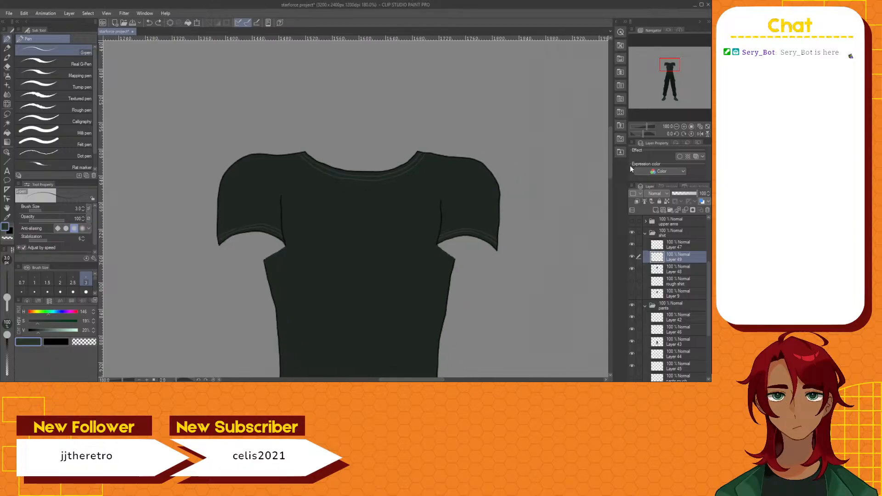
# Collapse the pants and shirt layer folders and make the upper arms folder visible
pyautogui.moveTo(611, 167); pyautogui.dragTo(615, 184)
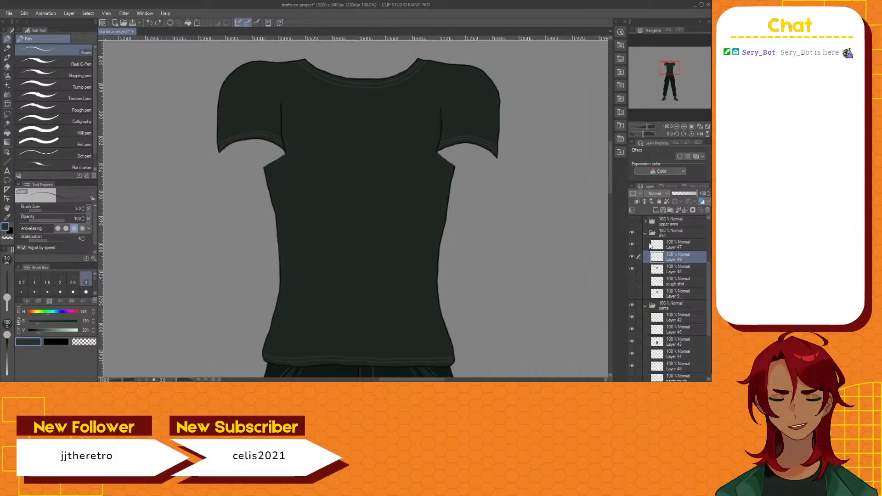
pyautogui.click(645, 306)
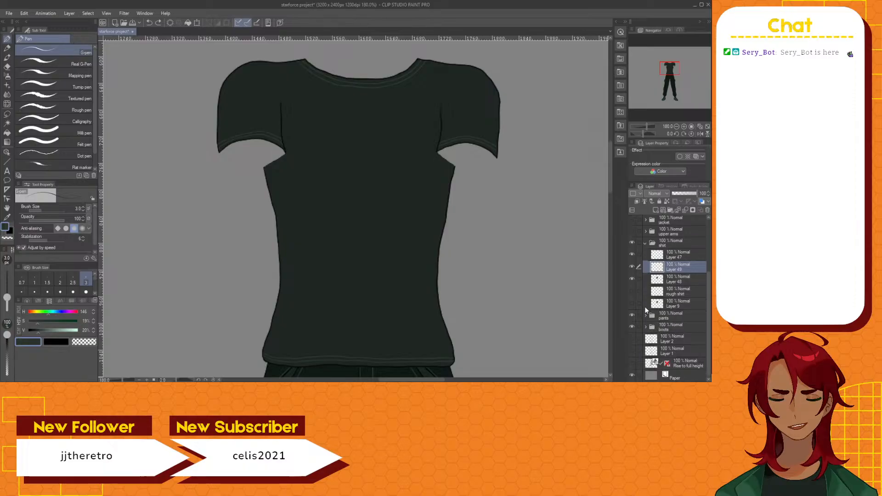
pyautogui.click(645, 244)
pyautogui.scroll(-1, 585, 230)
pyautogui.scroll(-1, 585, 230)
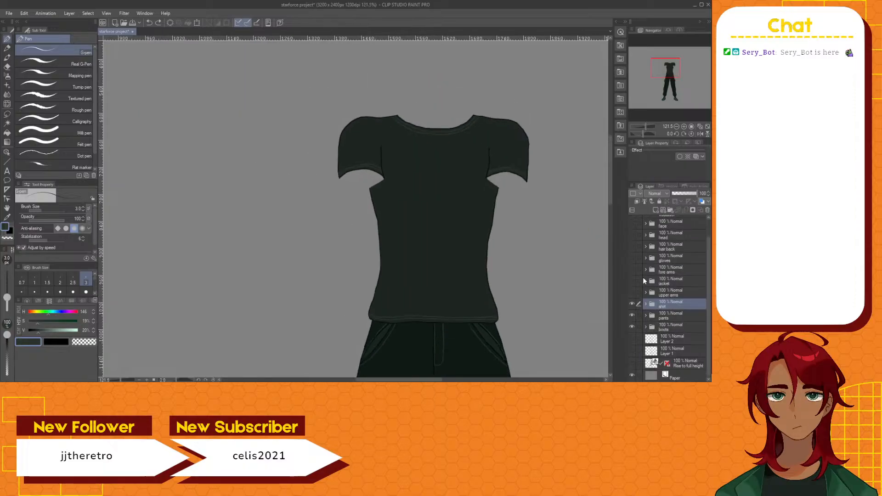
pyautogui.click(631, 291)
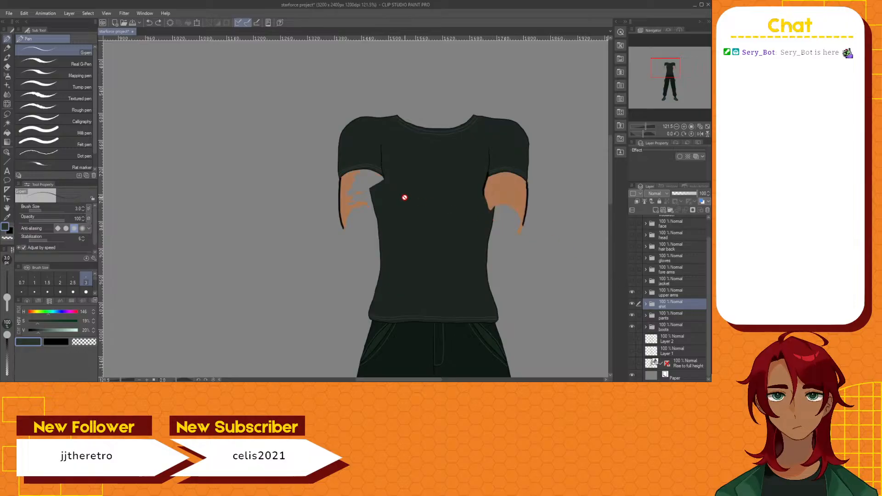
# Check the upper arms with the forearms shown, hide the forearms again, and add a new layer above the rough upper arms layer
pyautogui.scroll(3, 378, 192)
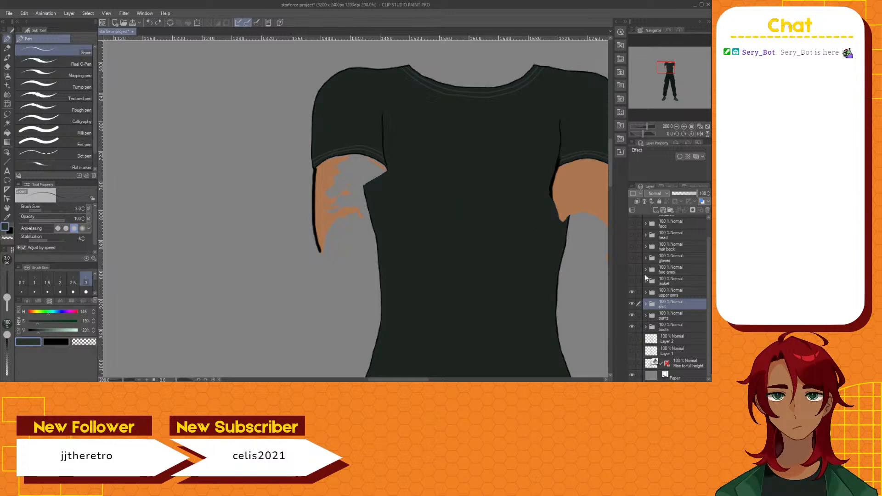
pyautogui.click(633, 270)
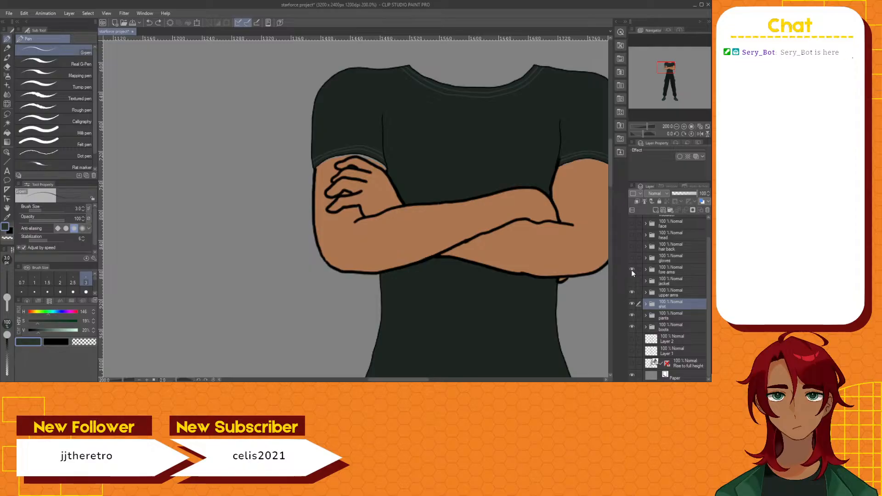
pyautogui.click(631, 269)
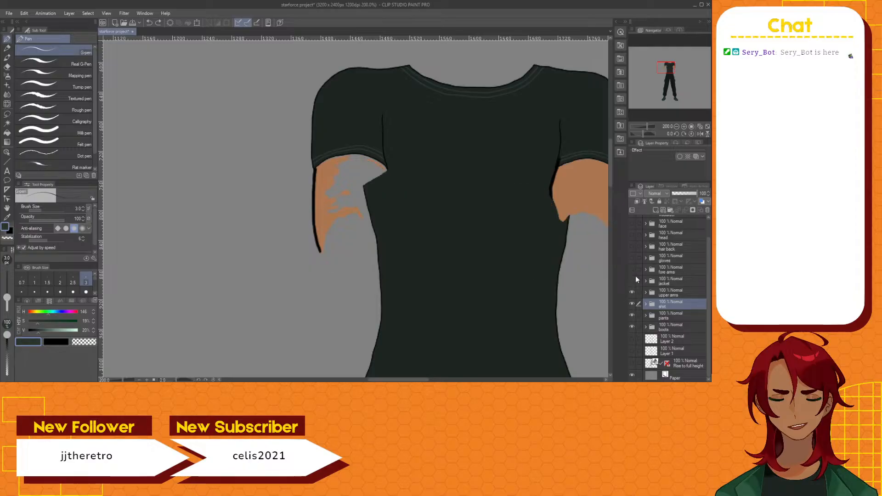
pyautogui.click(645, 292)
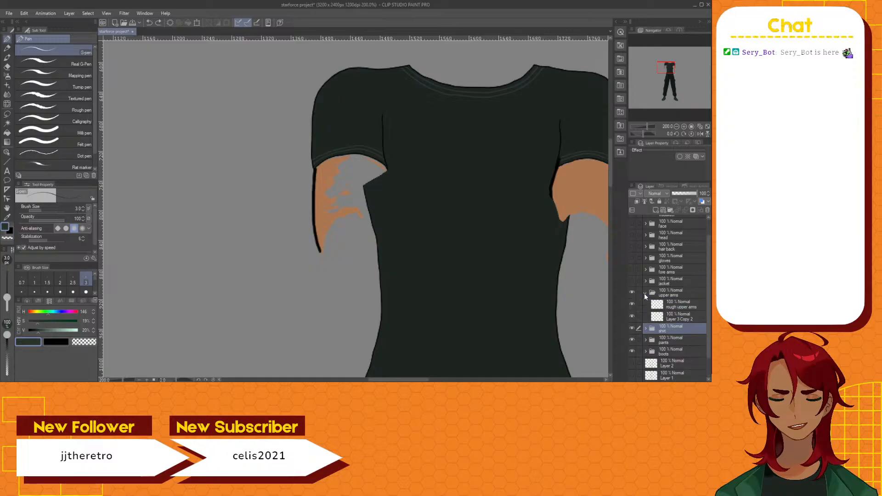
pyautogui.click(683, 302)
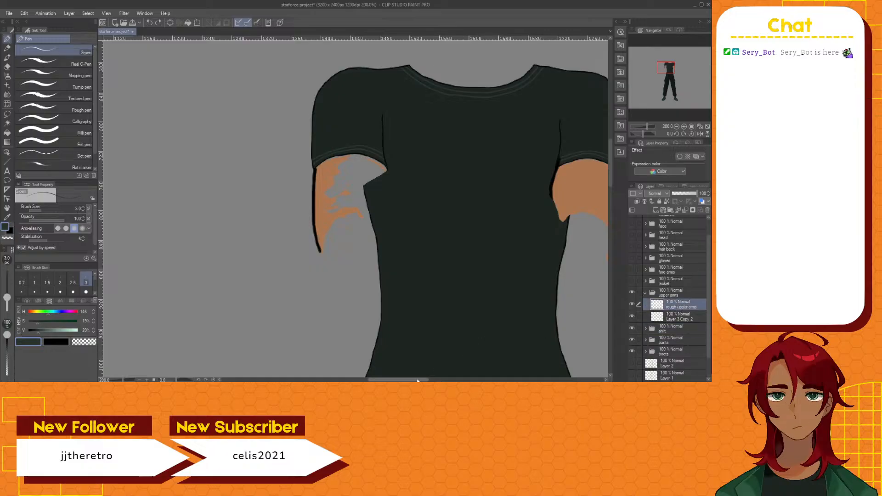
pyautogui.moveTo(398, 380); pyautogui.dragTo(418, 380)
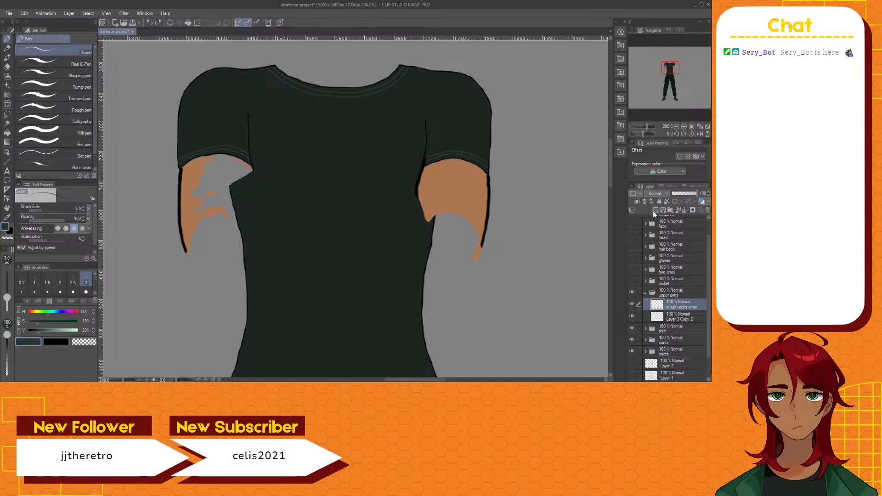
pyautogui.click(632, 302)
pyautogui.click(633, 303)
pyautogui.click(654, 211)
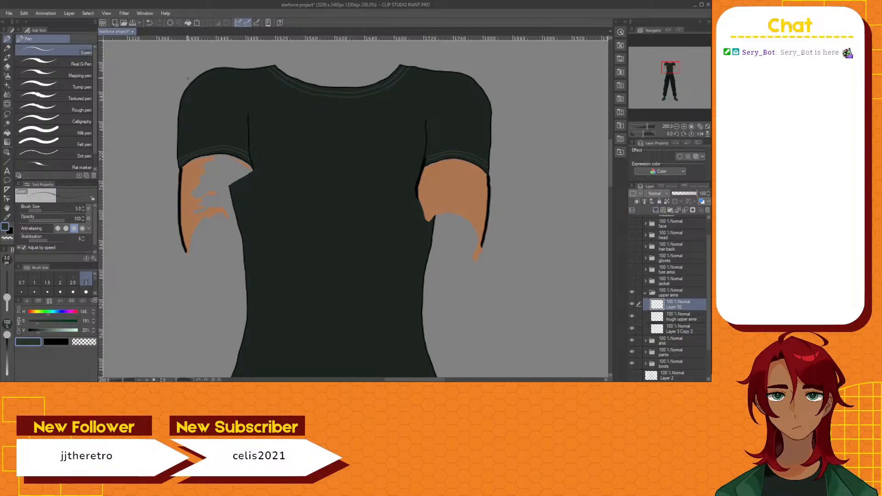
# Ink thin black outlines over the rough lines of the character's left upper arm and compare them with the rough layer hidden
pyautogui.click(10, 231)
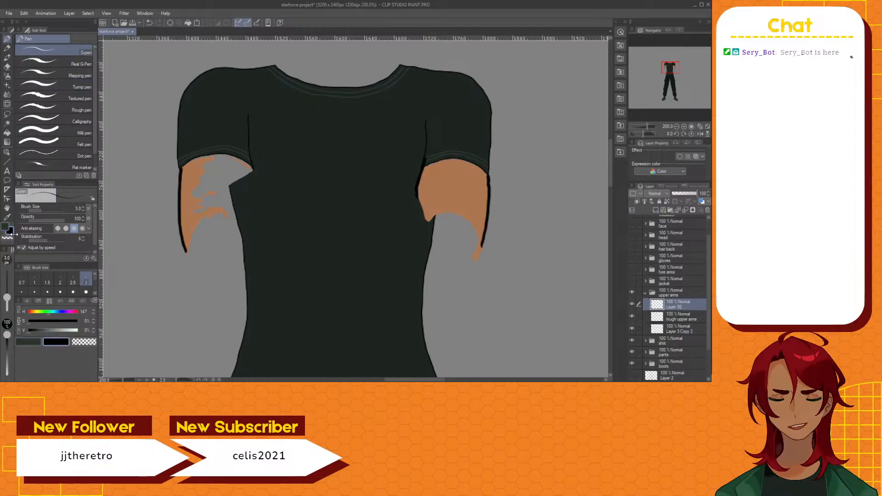
pyautogui.scroll(3, 499, 177)
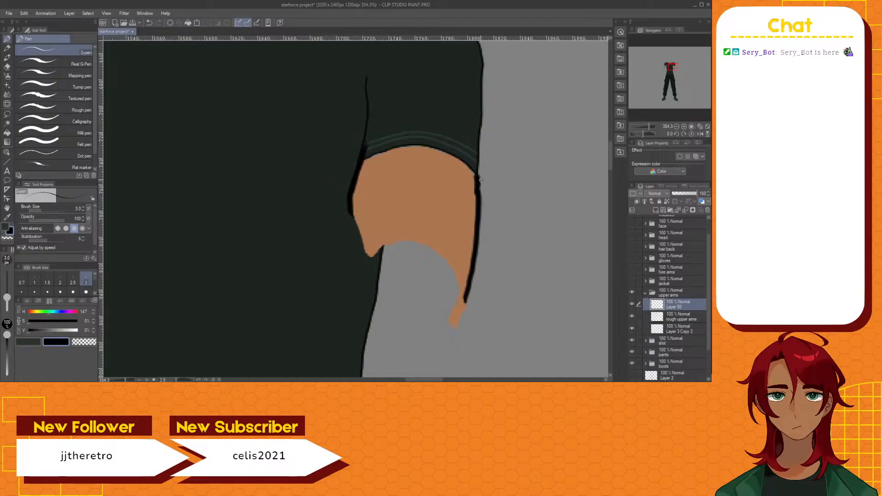
pyautogui.moveTo(477, 186); pyautogui.dragTo(464, 303)
pyautogui.click(632, 317)
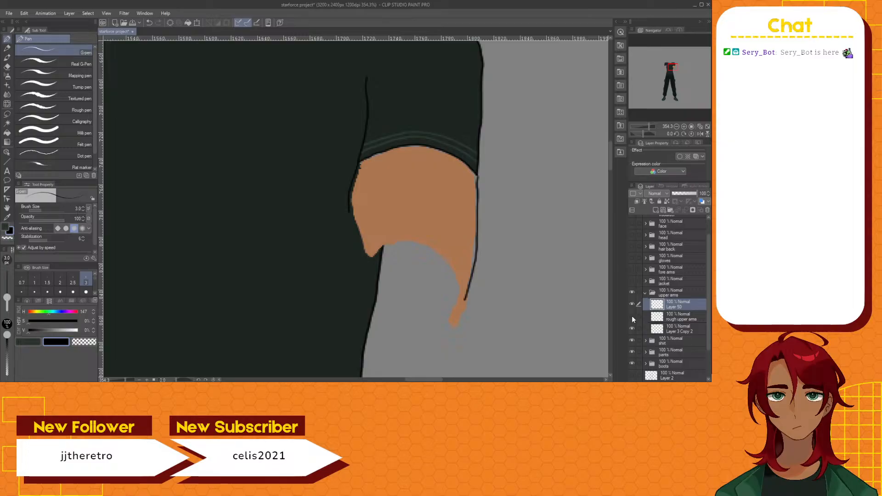
pyautogui.click(632, 315)
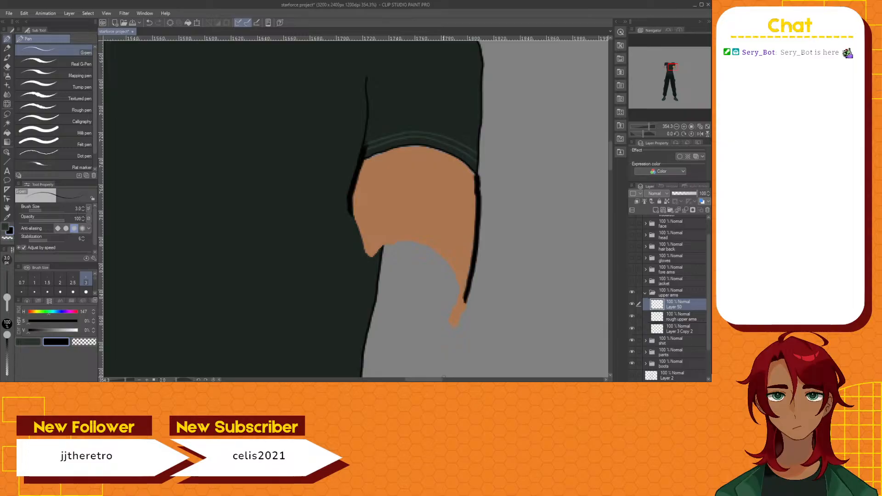
# Ink the outer outline of the character's right upper arm in black and hide the rough upper arms layer
pyautogui.moveTo(433, 380); pyautogui.dragTo(404, 374)
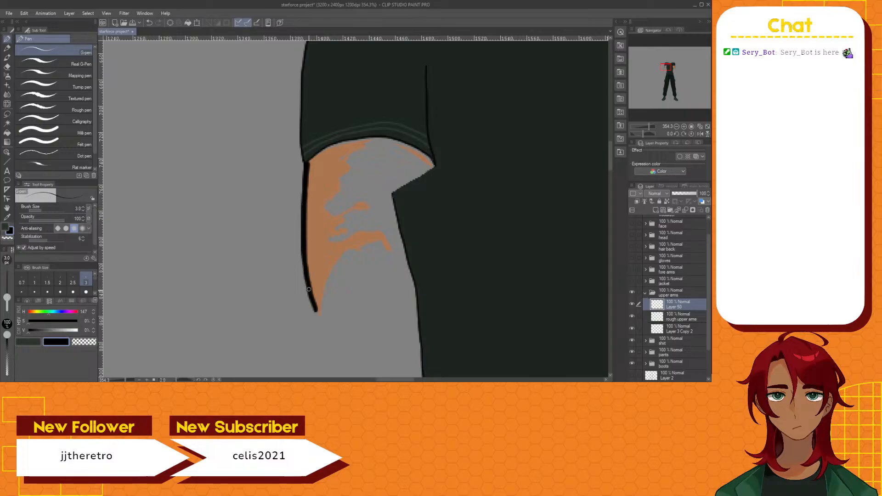
pyautogui.click(632, 316)
pyautogui.scroll(-2, 482, 334)
pyautogui.scroll(-1, 481, 334)
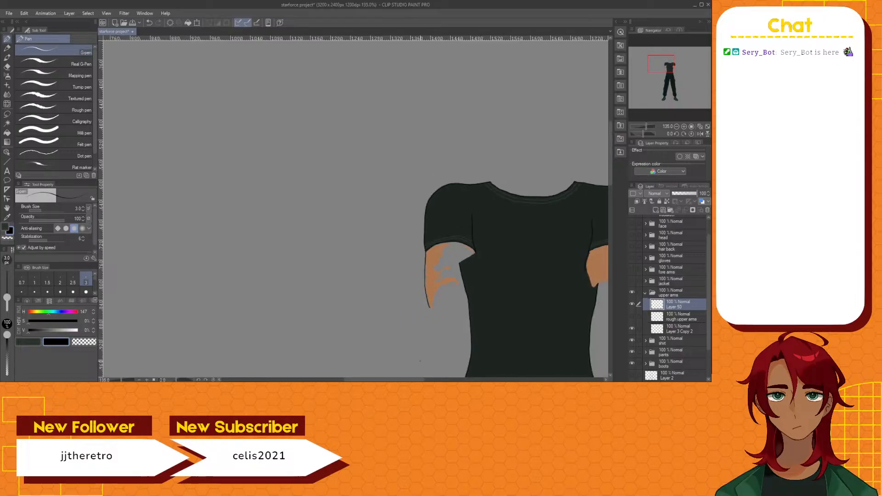
pyautogui.moveTo(481, 334); pyautogui.dragTo(301, 334)
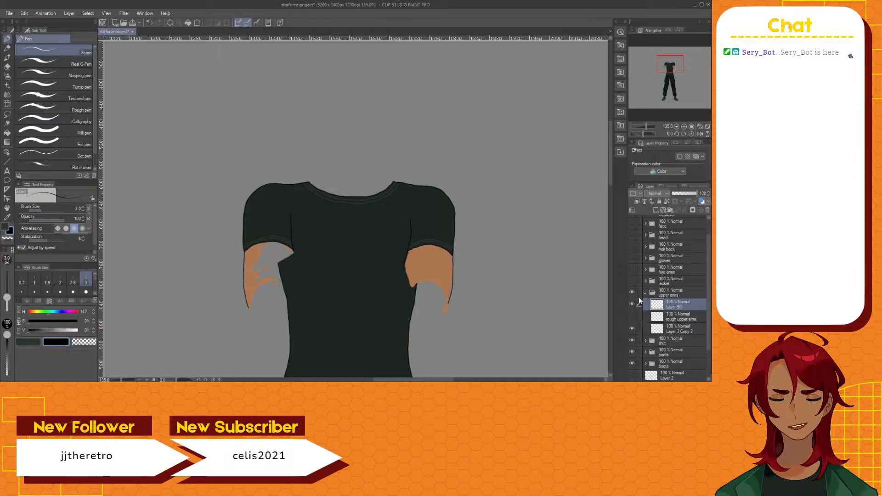
# Show the jacket folder together with the upper arms and collapse the upper arms folder
pyautogui.click(633, 293)
pyautogui.click(632, 280)
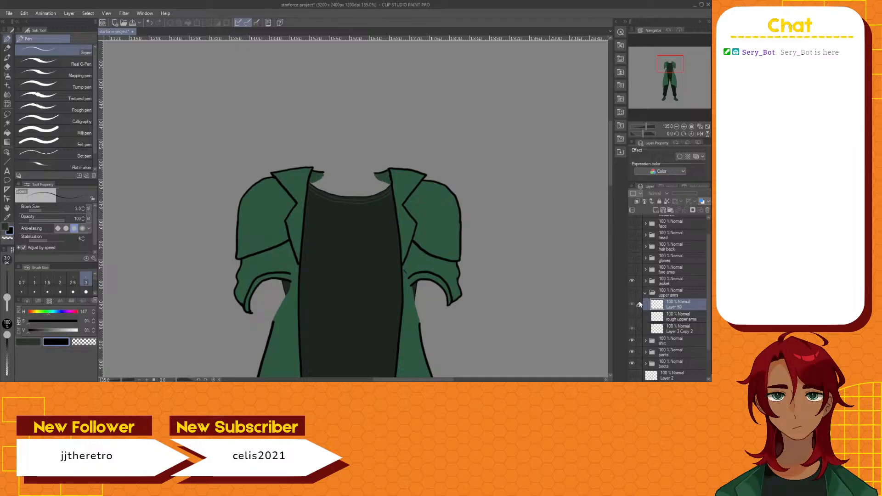
pyautogui.click(633, 292)
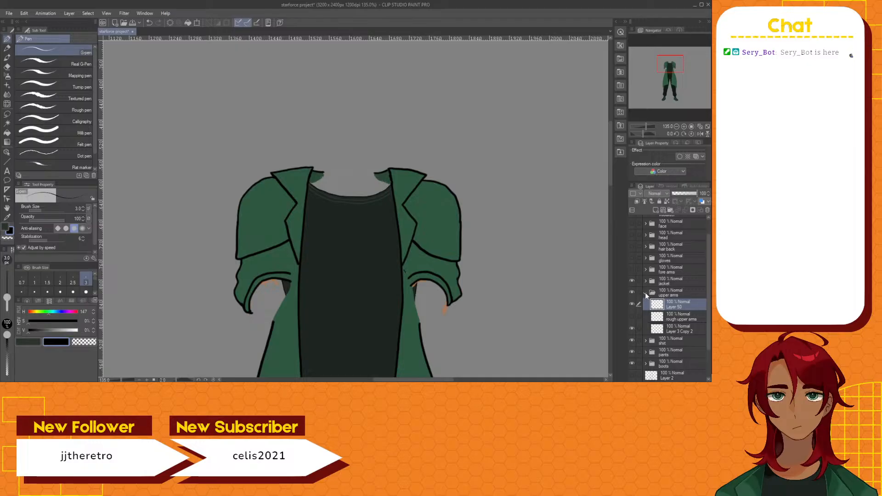
pyautogui.click(646, 294)
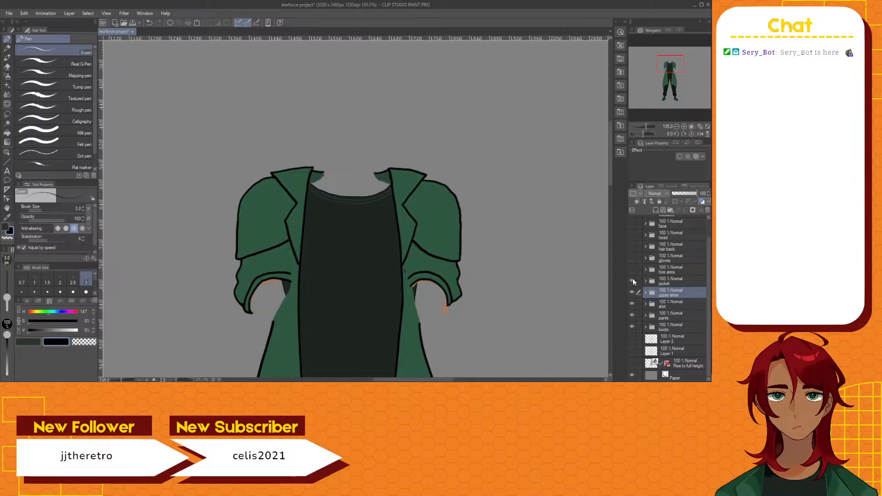
# Examine how the jacket's sleeve cuff meets the arms by toggling the jacket and forearms folders
pyautogui.click(633, 281)
pyautogui.click(633, 282)
pyautogui.scroll(5, 420, 276)
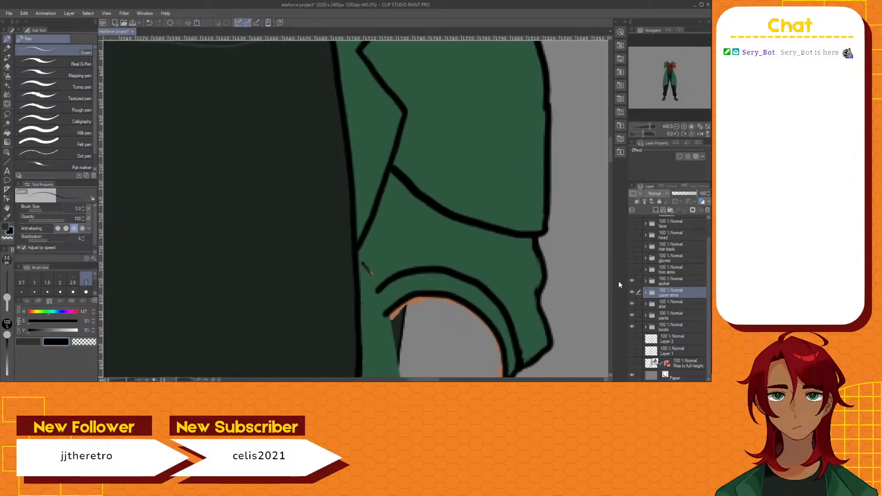
pyautogui.click(632, 281)
pyautogui.click(632, 281)
pyautogui.click(632, 270)
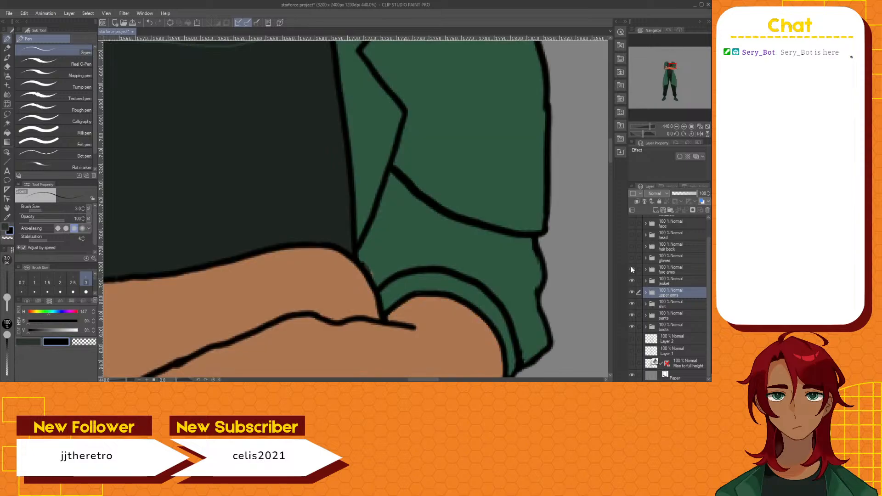
pyautogui.click(632, 270)
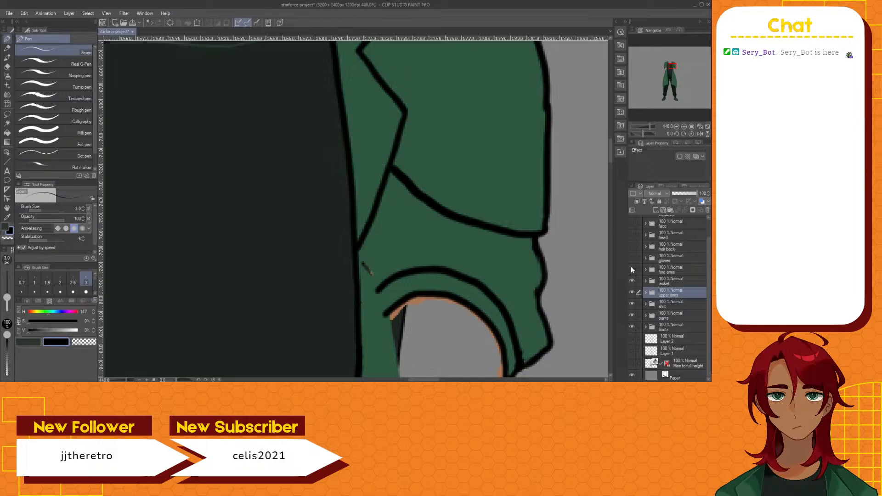
# Hide the upper arms folder and review the jacket over the shirt
pyautogui.click(632, 291)
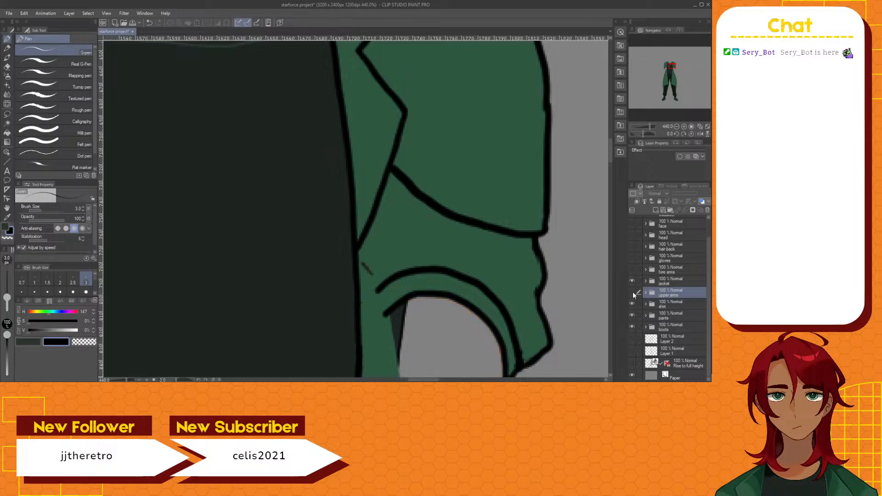
pyautogui.scroll(-4, 530, 299)
pyautogui.scroll(-1, 530, 299)
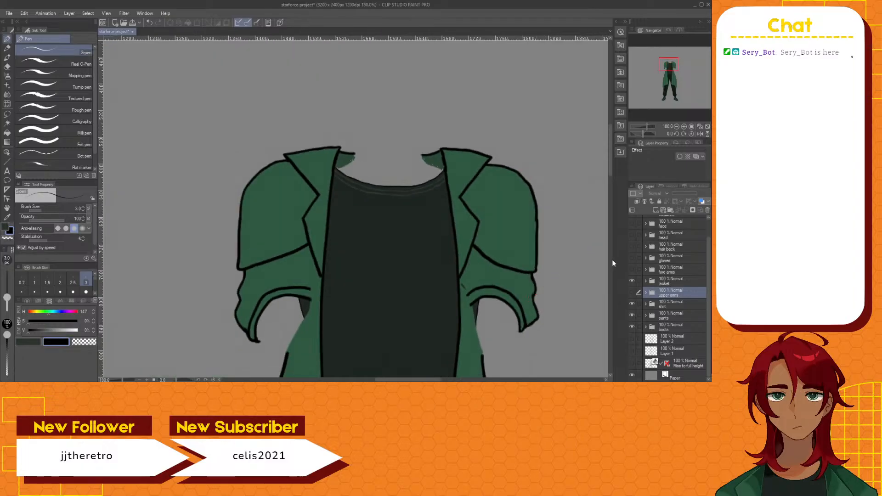
pyautogui.moveTo(610, 166)
pyautogui.mouseDown()
pyautogui.moveTo(589, 246)
pyautogui.moveTo(580, 181)
pyautogui.mouseUp()
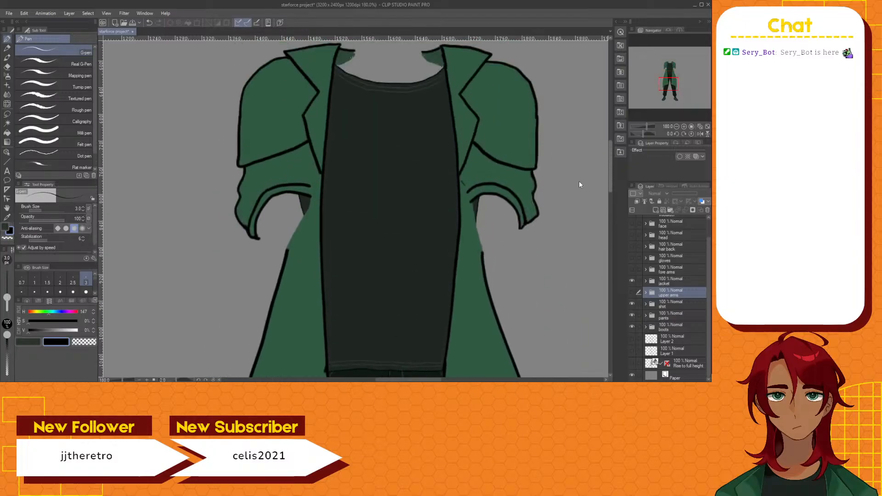
pyautogui.scroll(-4, 580, 175)
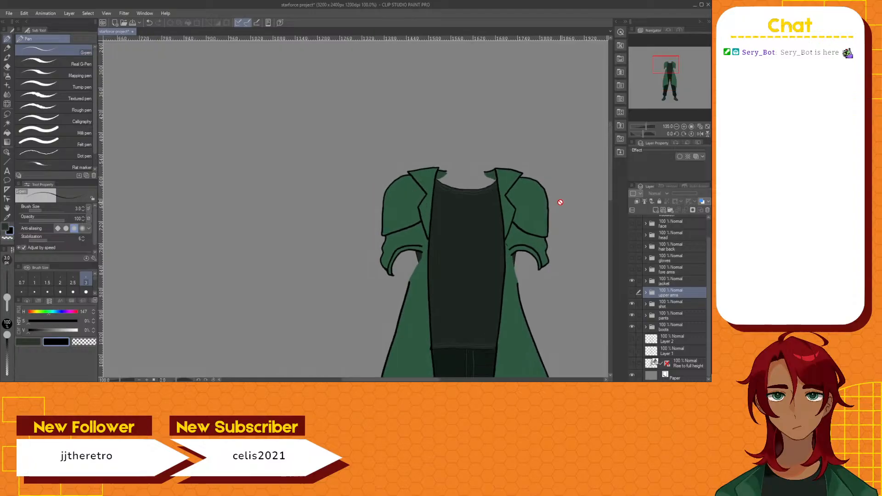
pyautogui.moveTo(390, 380); pyautogui.dragTo(406, 380)
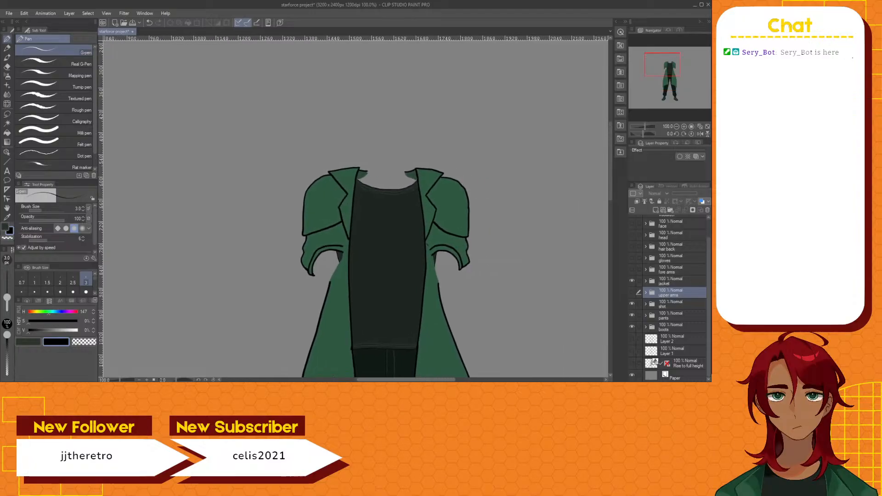
pyautogui.scroll(2, 345, 302)
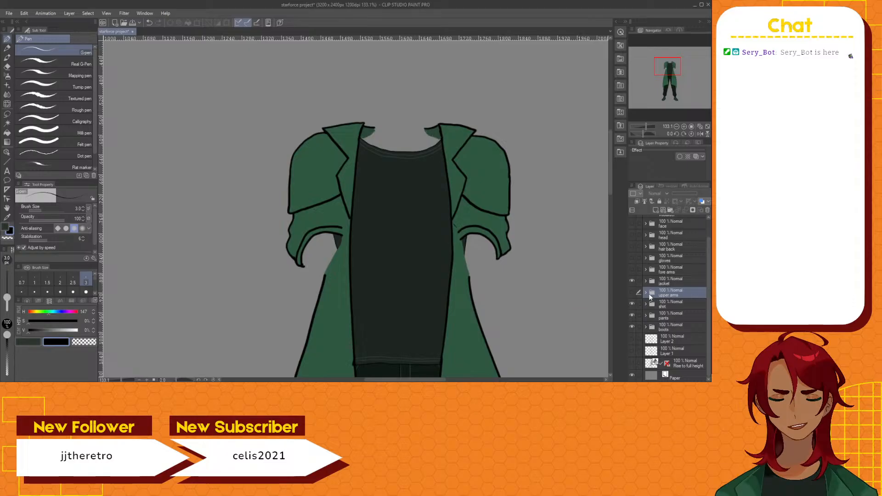
# Expand the jacket folder and check what its fill and rough line layers contain by toggling their visibility
pyautogui.click(646, 281)
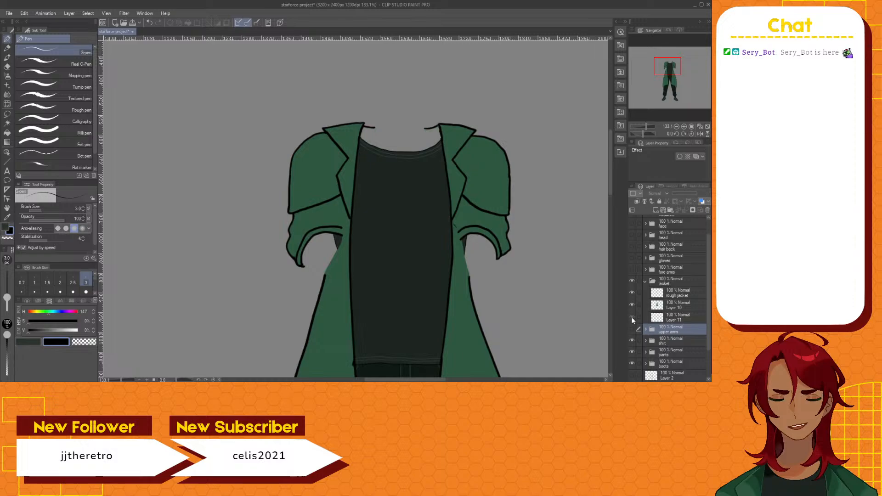
pyautogui.click(632, 303)
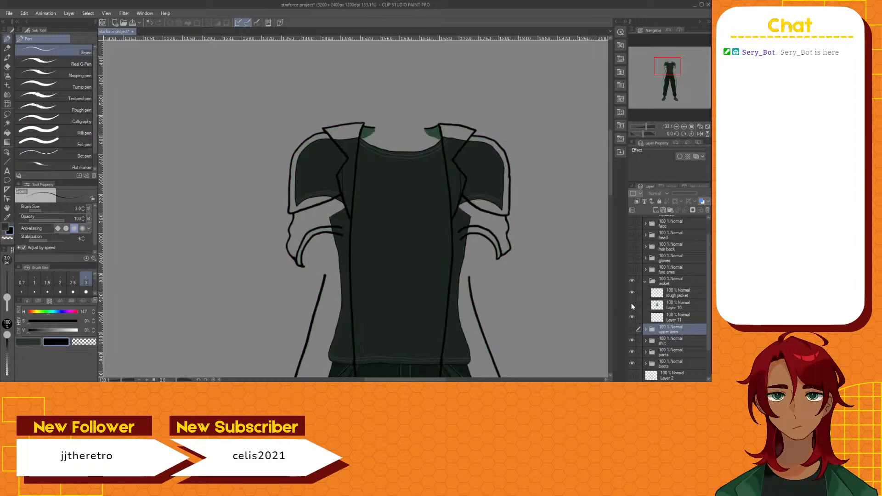
pyautogui.click(632, 304)
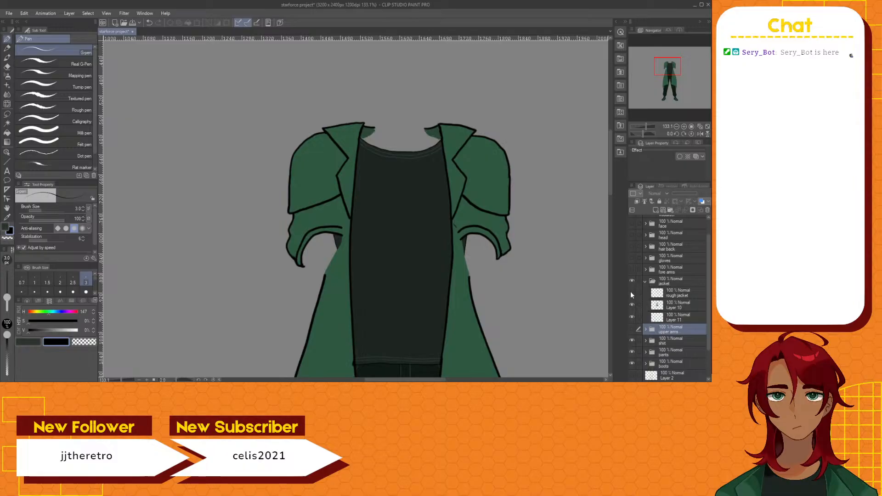
pyautogui.click(632, 293)
pyautogui.click(632, 293)
# Add a new layer directly above the rough jacket layer for the jacket's line art
pyautogui.click(666, 294)
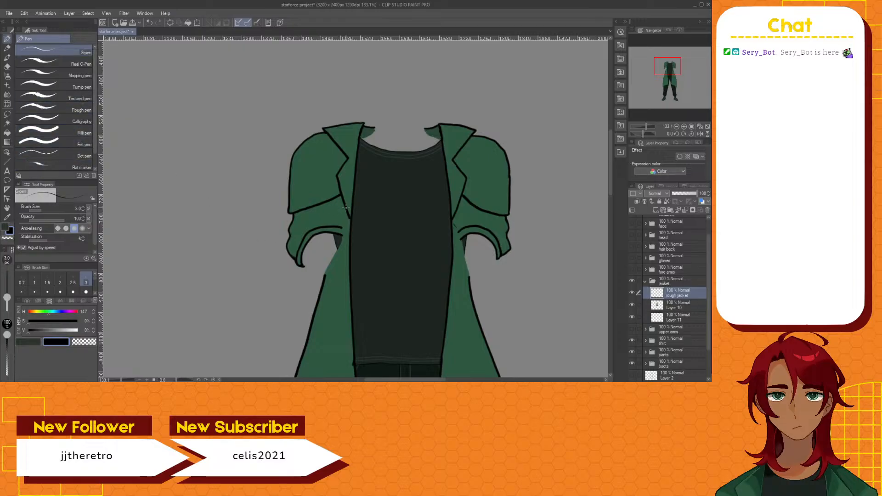
pyautogui.click(656, 210)
pyautogui.scroll(3, 340, 169)
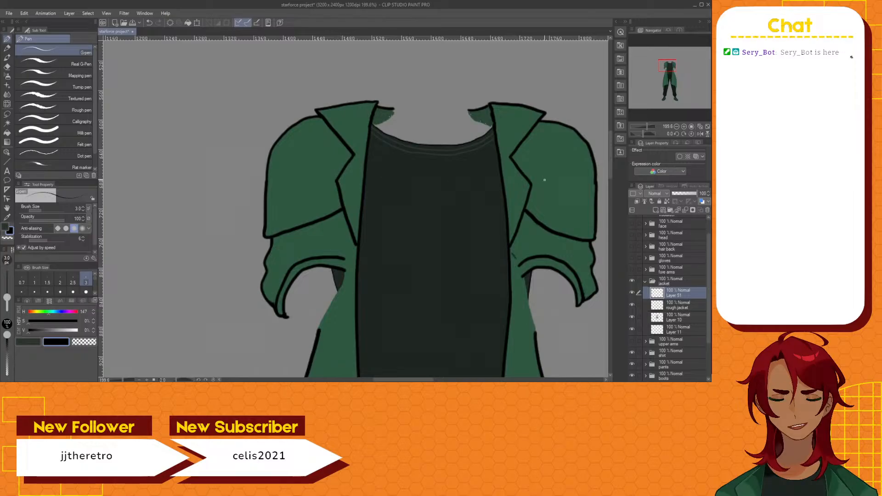
# Ink the inner front edge of the viewer-left lapel over the rough jacket lines and erase the stray stroke at its lower tip
pyautogui.moveTo(611, 167); pyautogui.dragTo(610, 152)
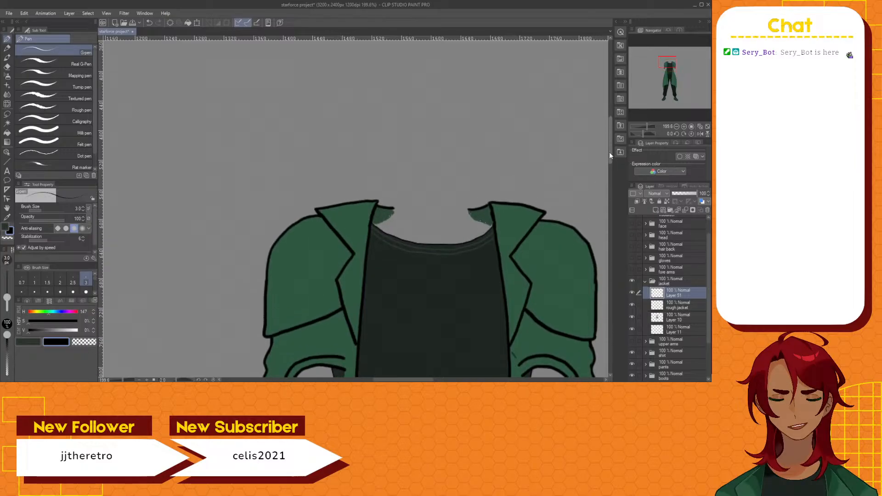
pyautogui.scroll(1, 452, 266)
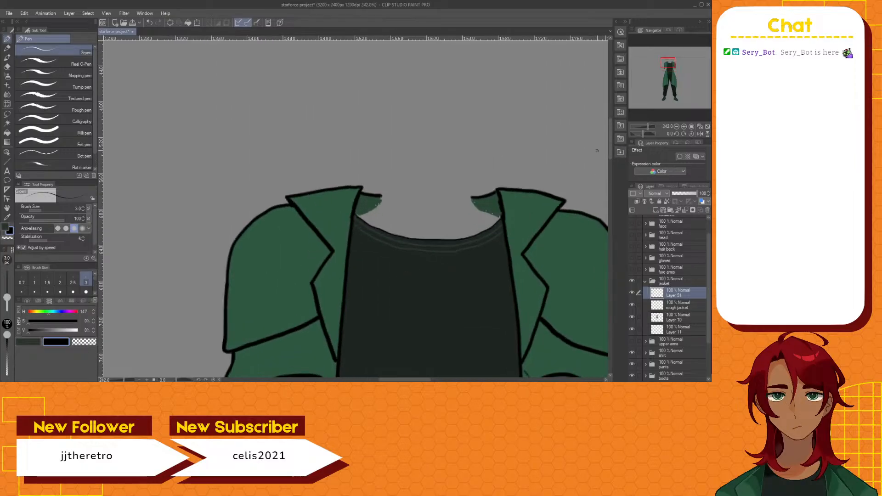
pyautogui.moveTo(608, 148); pyautogui.dragTo(608, 158)
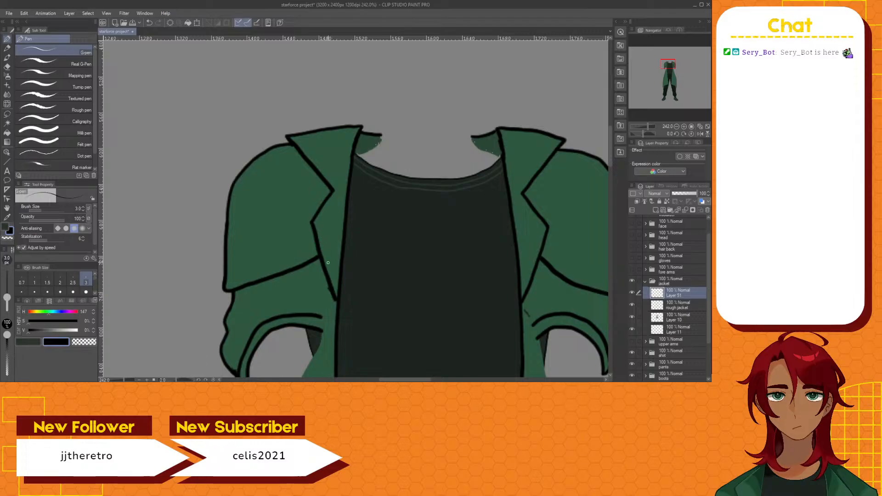
pyautogui.click(633, 305)
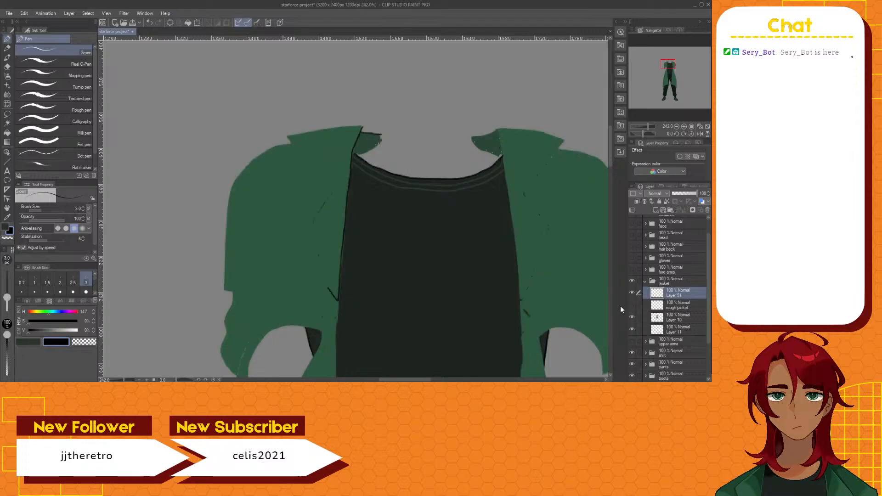
pyautogui.click(7, 66)
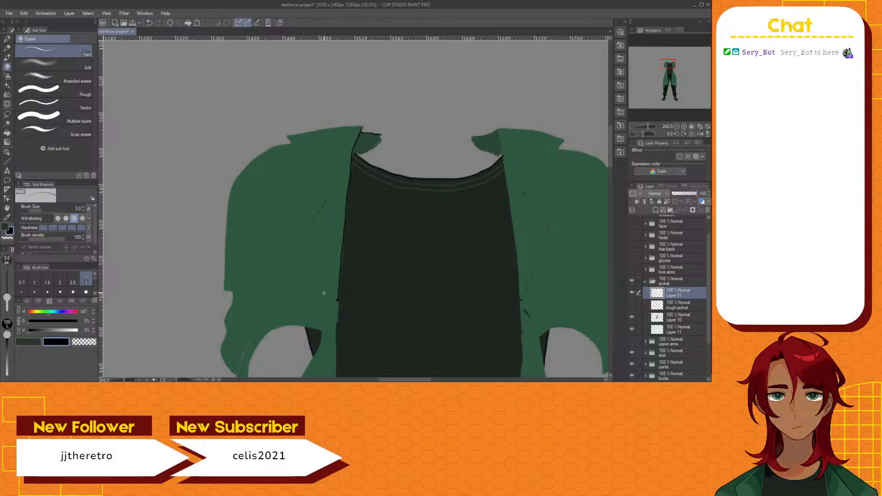
pyautogui.click(633, 306)
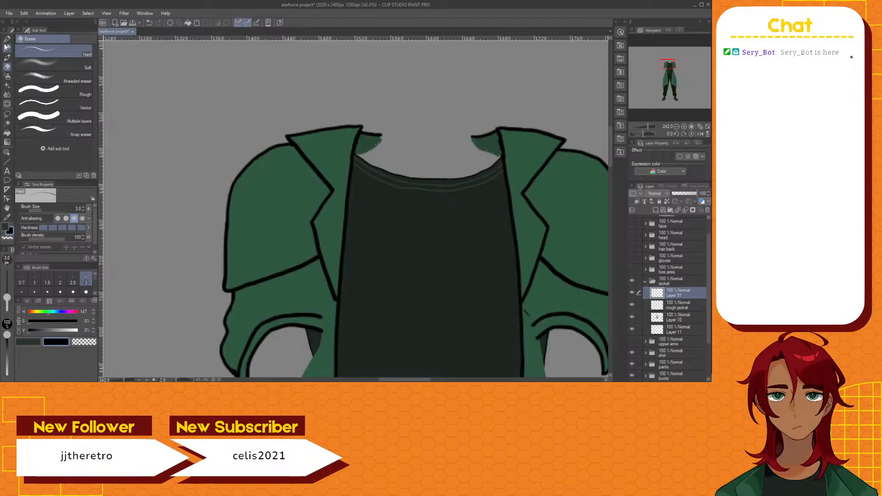
# Trace the collar top and notched outer edge of the viewer-left lapel with the G-pen, and hide the rough jacket layer
pyautogui.press('p')
pyautogui.scroll(1, 331, 294)
pyautogui.scroll(2, 331, 295)
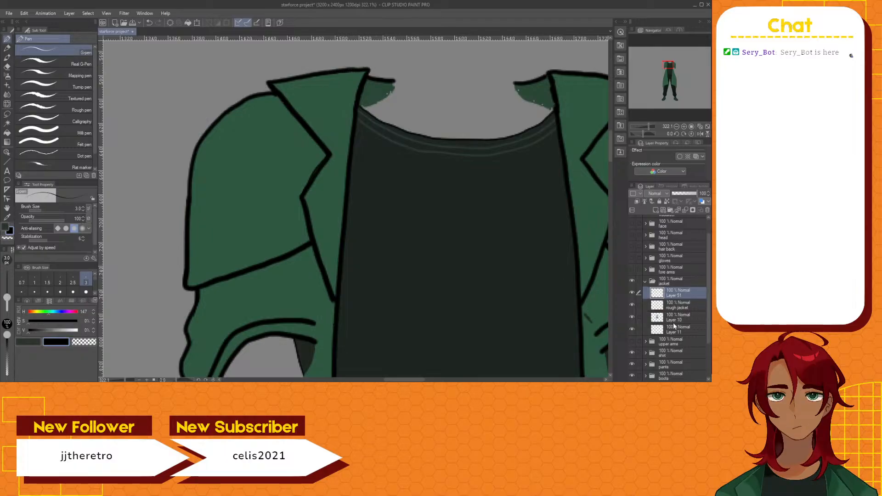
pyautogui.click(633, 305)
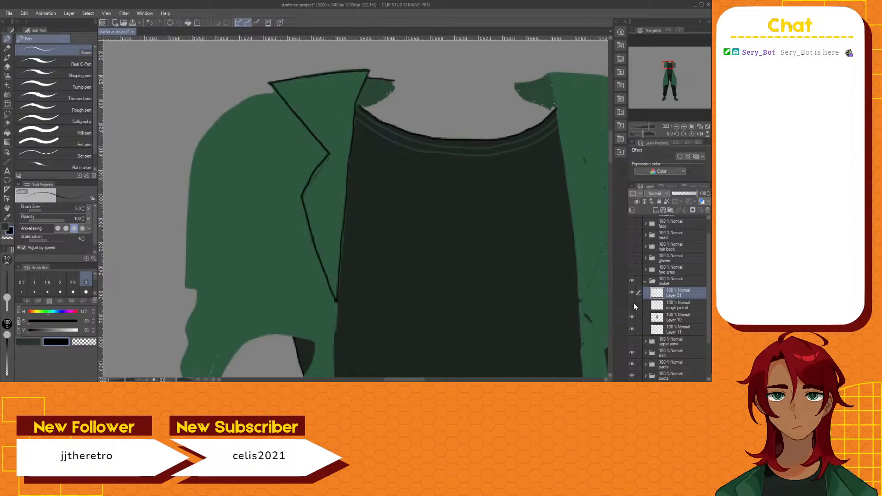
# Erase the uneven line below the viewer-left lapel's notch and redraw it as one clean stroke between the two corners
pyautogui.scroll(3, 301, 140)
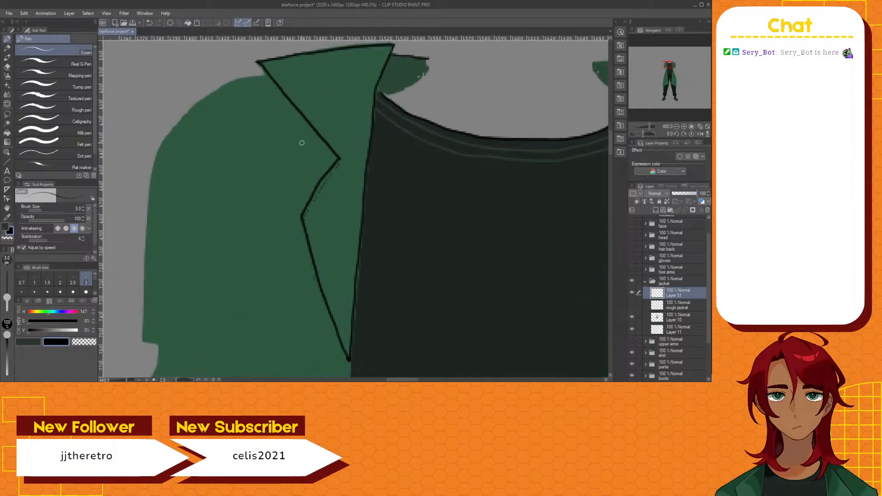
pyautogui.click(10, 68)
pyautogui.moveTo(324, 178)
pyautogui.mouseDown()
pyautogui.moveTo(309, 197)
pyautogui.moveTo(338, 165)
pyautogui.moveTo(329, 177)
pyautogui.mouseUp()
pyautogui.moveTo(310, 206)
pyautogui.mouseDown()
pyautogui.moveTo(306, 213)
pyautogui.moveTo(309, 206)
pyautogui.mouseUp()
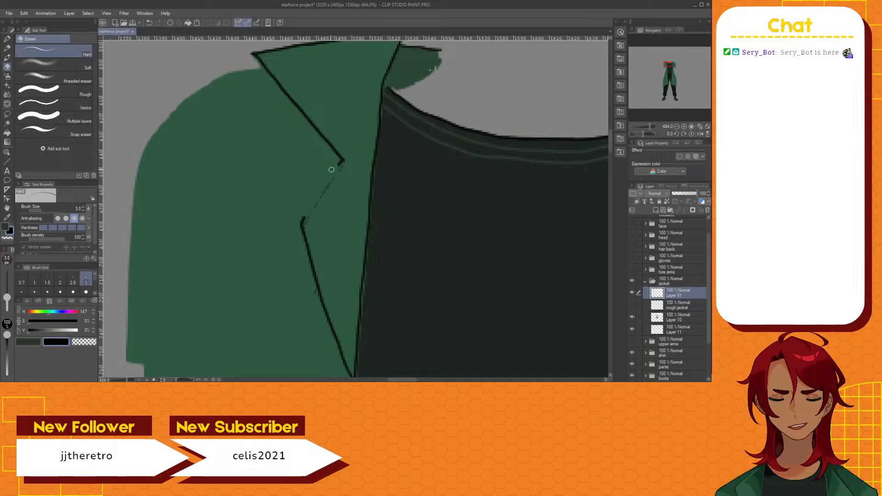
pyautogui.click(7, 39)
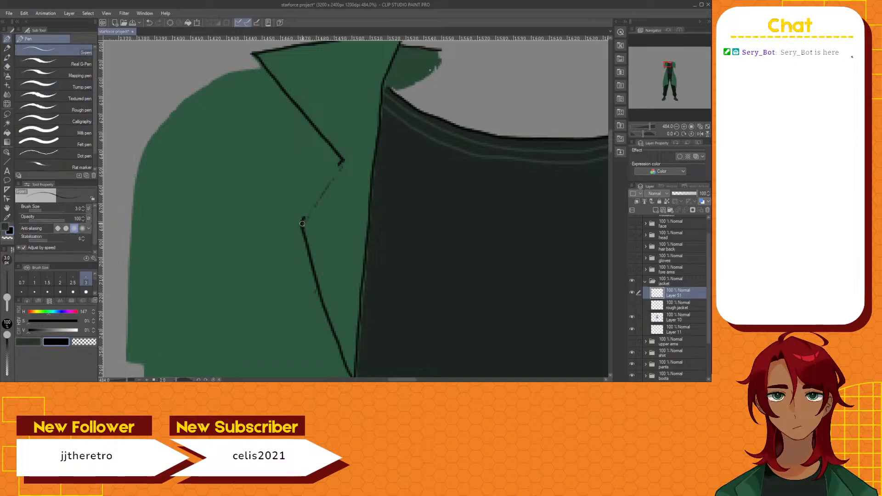
pyautogui.moveTo(304, 219); pyautogui.dragTo(344, 161)
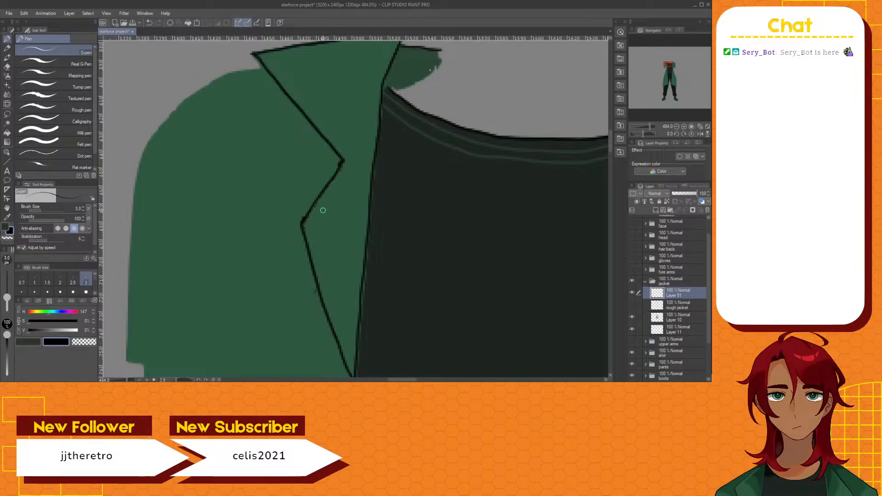
pyautogui.scroll(-4, 324, 210)
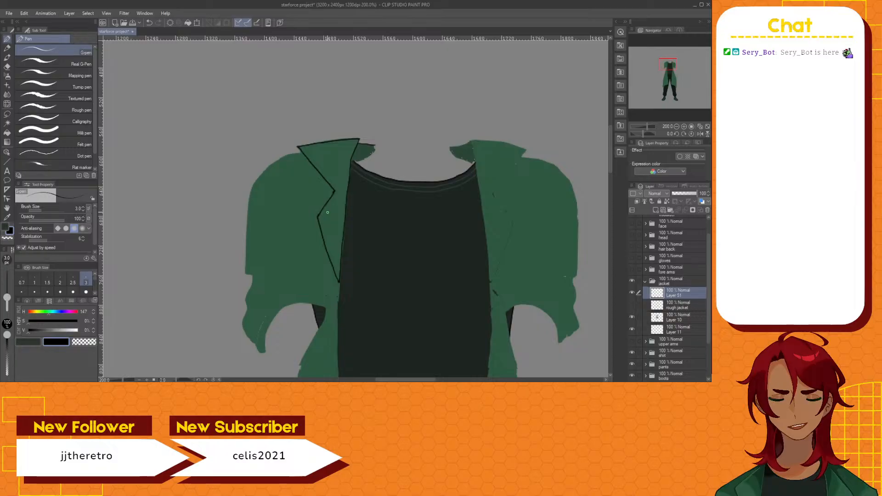
pyautogui.scroll(3, 314, 234)
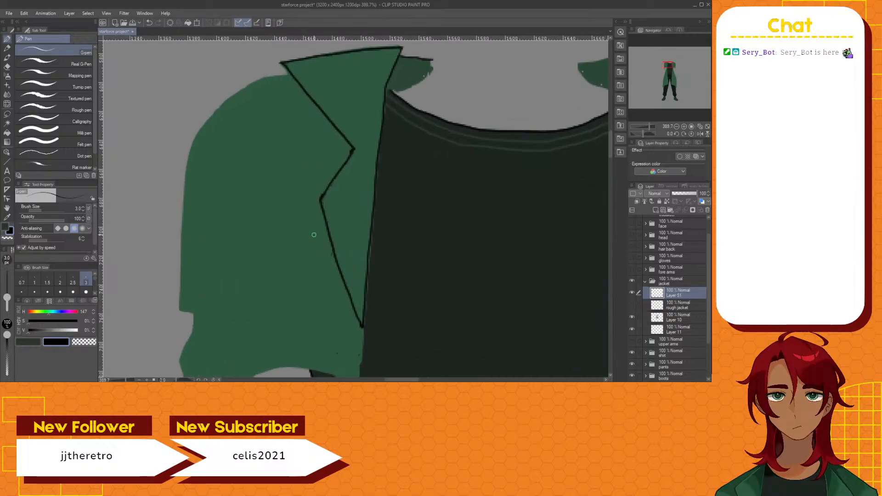
pyautogui.scroll(-2, 465, 226)
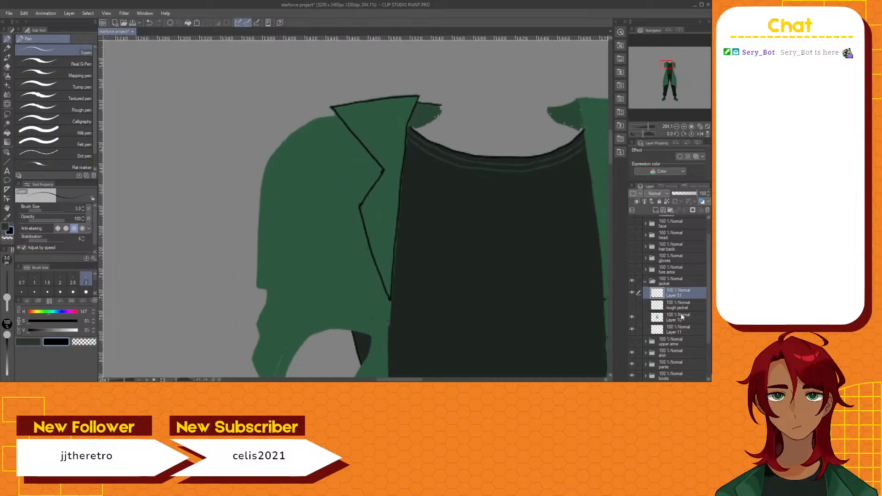
# Ink the shoulder panel beside the viewer-left lapel over the rough lines and tidy its line with the eraser
pyautogui.click(633, 306)
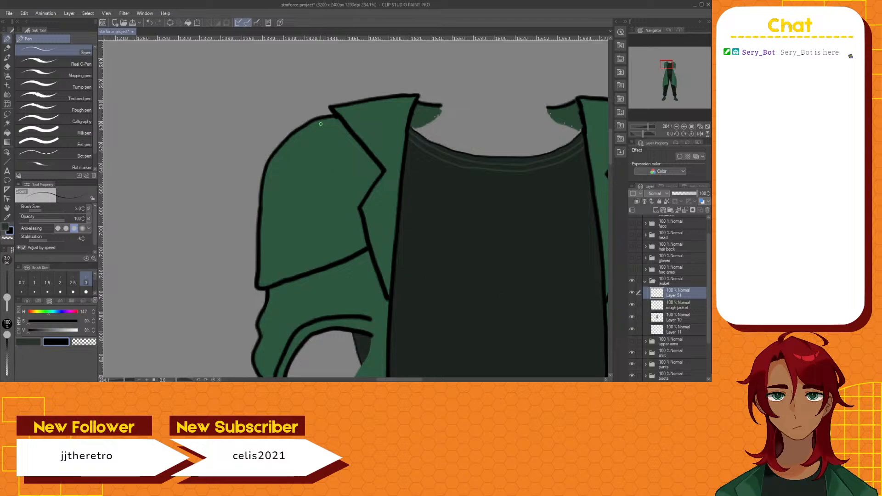
pyautogui.scroll(1, 321, 124)
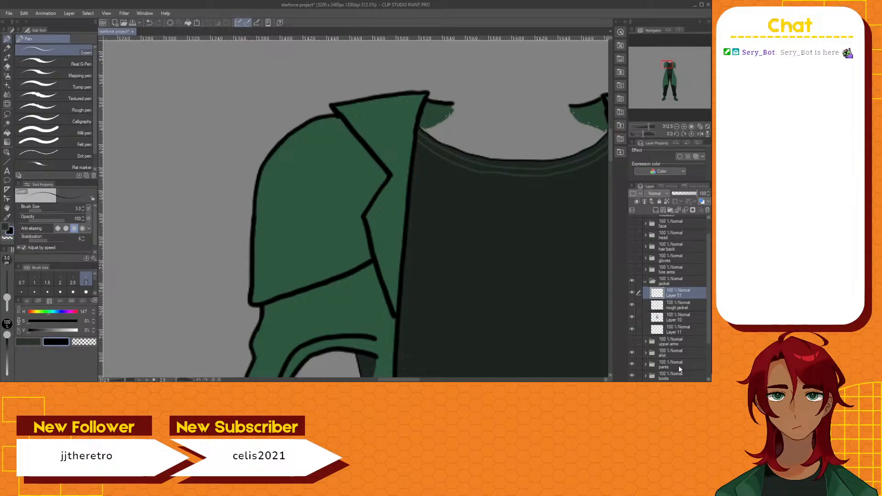
pyautogui.click(633, 305)
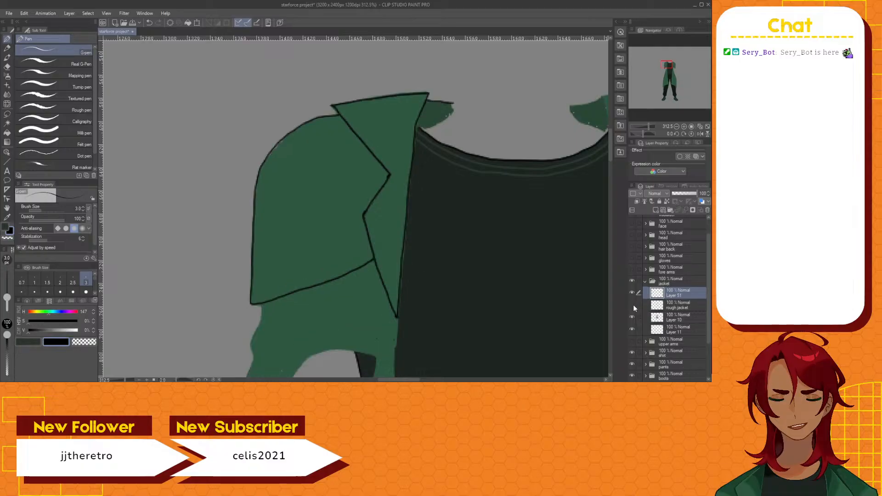
pyautogui.scroll(3, 441, 224)
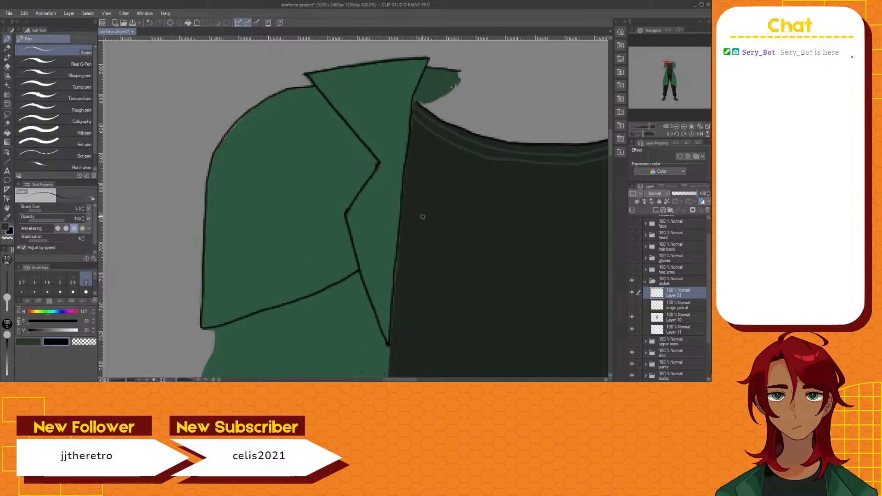
pyautogui.click(7, 68)
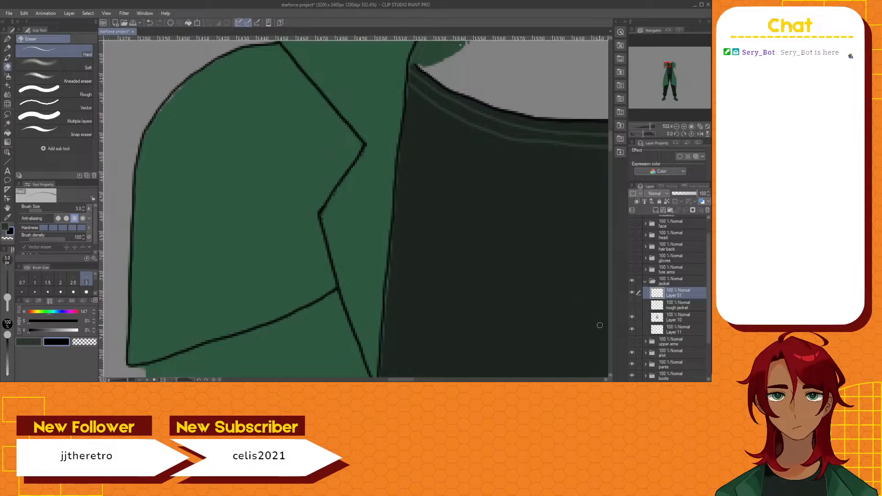
pyautogui.click(633, 304)
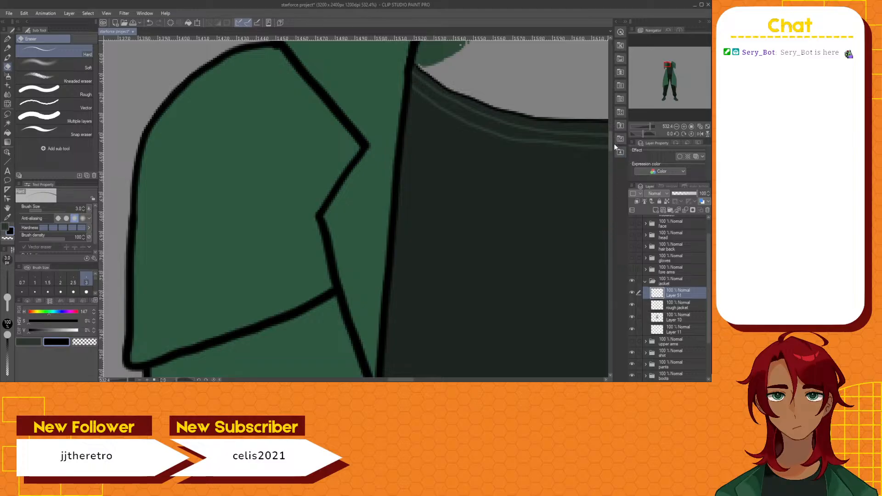
# Ink the lower sleeve and curved cuff on the viewer-left side, checking them with the rough jacket layer briefly hidden
pyautogui.click(8, 38)
pyautogui.scroll(-2, 203, 258)
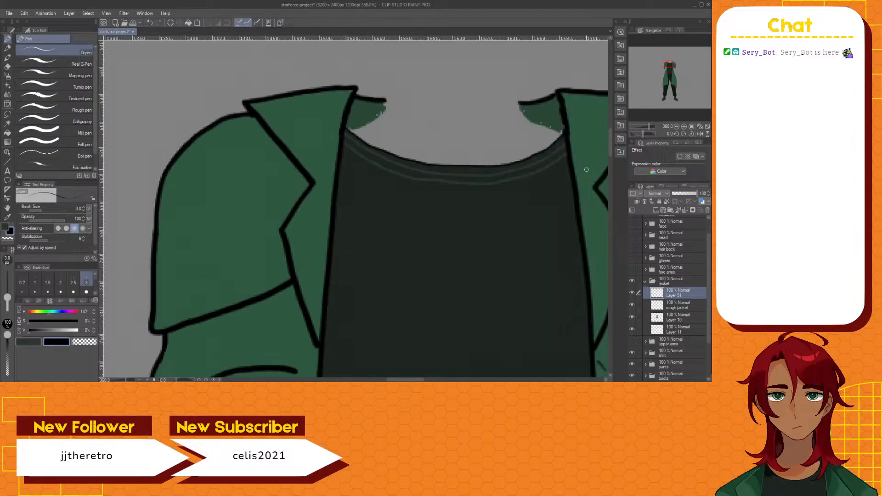
pyautogui.moveTo(609, 146); pyautogui.dragTo(608, 164)
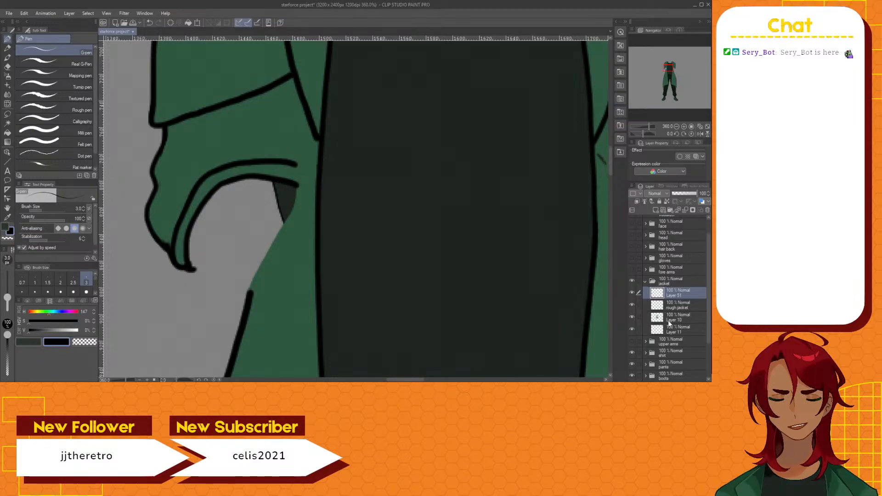
pyautogui.click(633, 306)
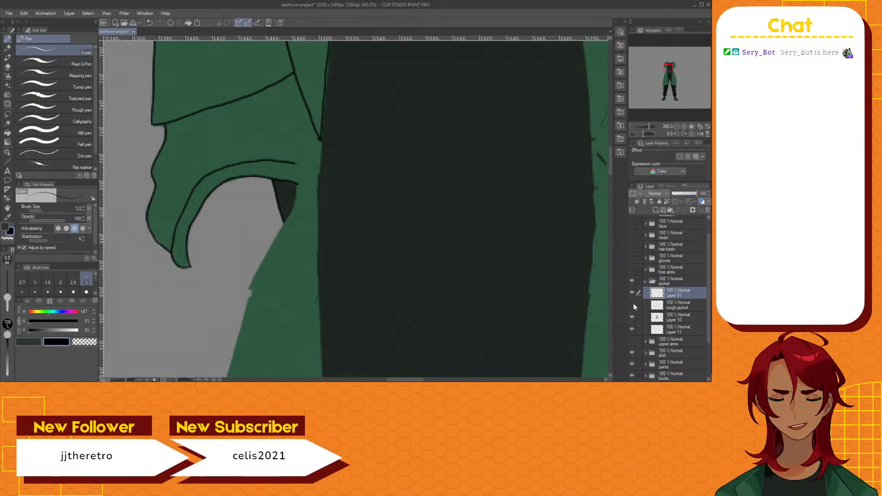
pyautogui.click(633, 305)
# Ink the collar and notched lapel on the viewer-right side of the jacket, and hide the rough jacket layer
pyautogui.click(611, 279)
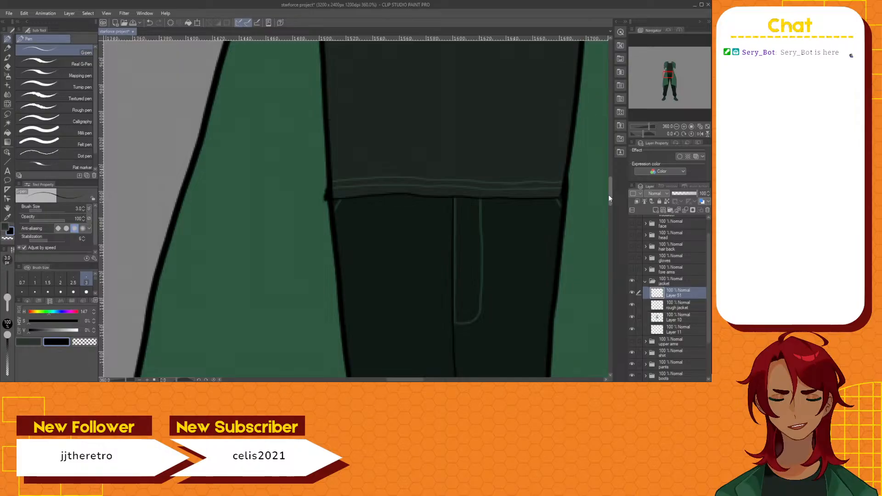
pyautogui.moveTo(608, 195); pyautogui.dragTo(605, 148)
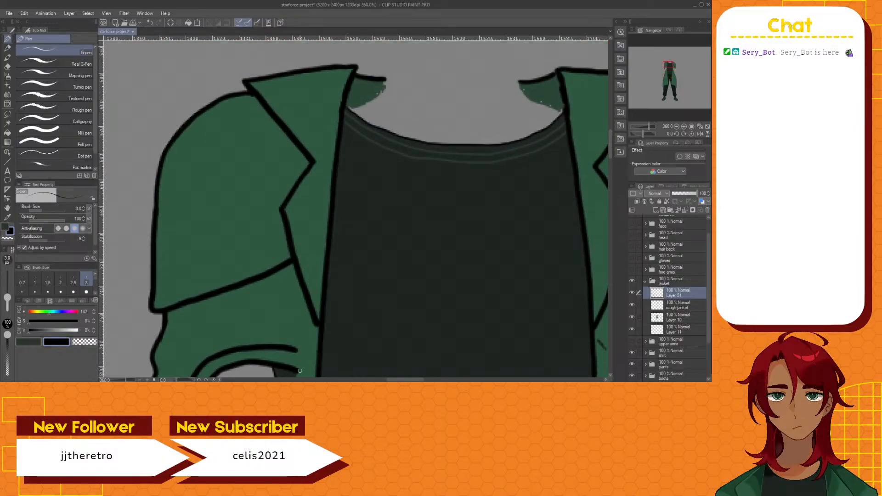
pyautogui.moveTo(387, 380); pyautogui.dragTo(417, 381)
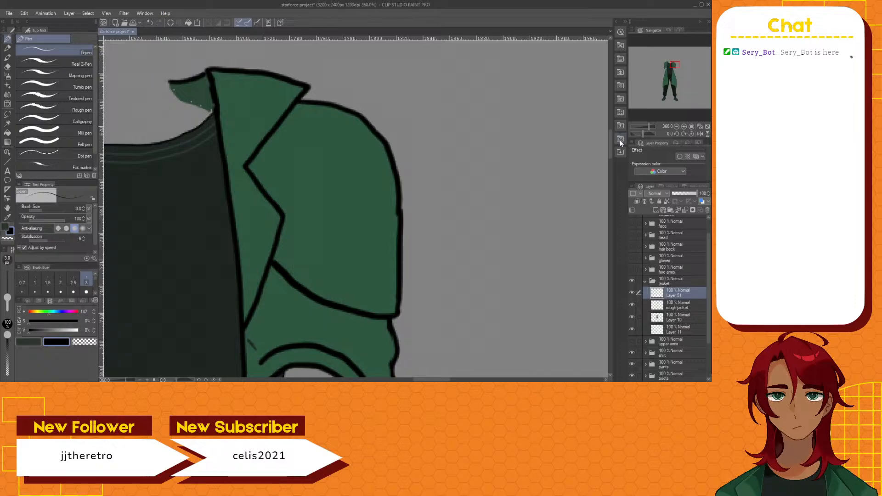
pyautogui.moveTo(611, 142); pyautogui.dragTo(610, 139)
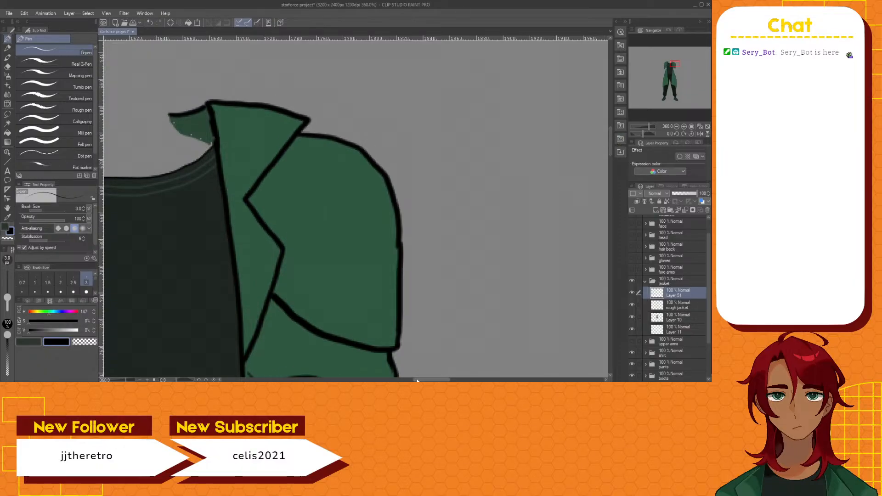
pyautogui.moveTo(418, 381); pyautogui.dragTo(414, 381)
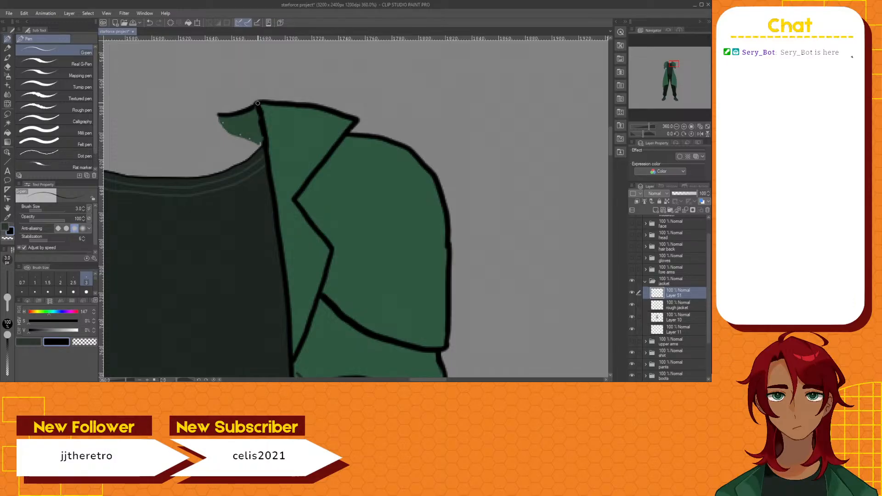
pyautogui.moveTo(254, 105); pyautogui.dragTo(259, 102)
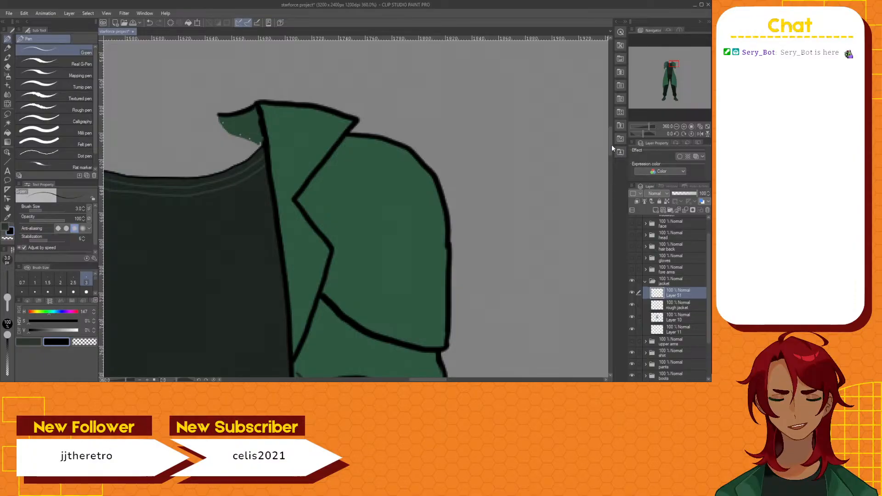
pyautogui.moveTo(611, 149); pyautogui.dragTo(610, 152)
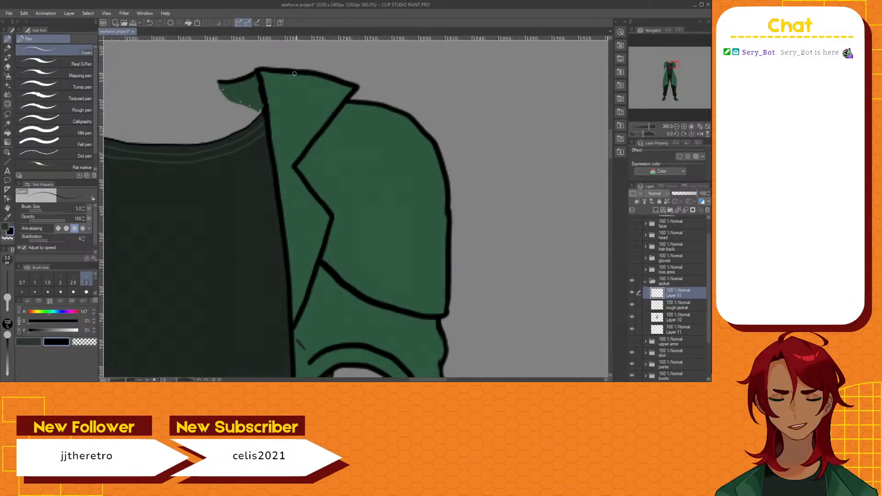
pyautogui.hotkey('ctrl', 's')
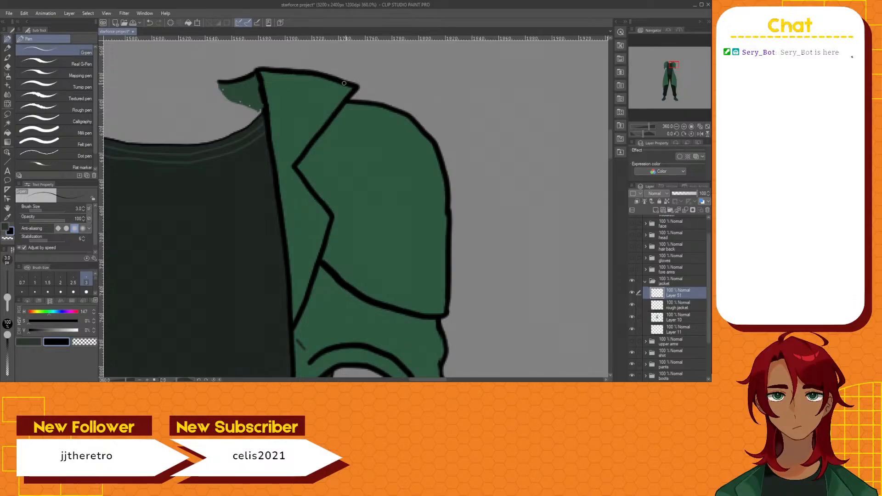
pyautogui.click(352, 86)
pyautogui.click(632, 305)
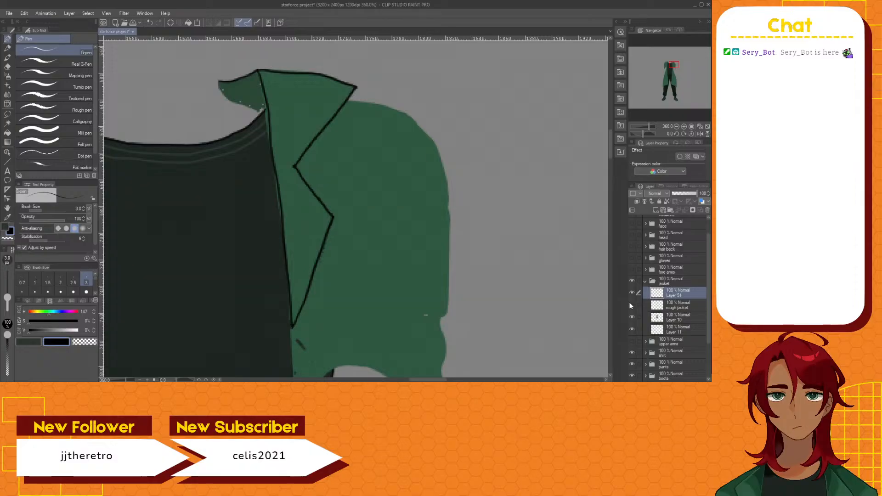
# Touch up the viewer-right lapel's line art with the eraser, toggle Layer 51 to check it, and show the rough jacket layer
pyautogui.click(8, 67)
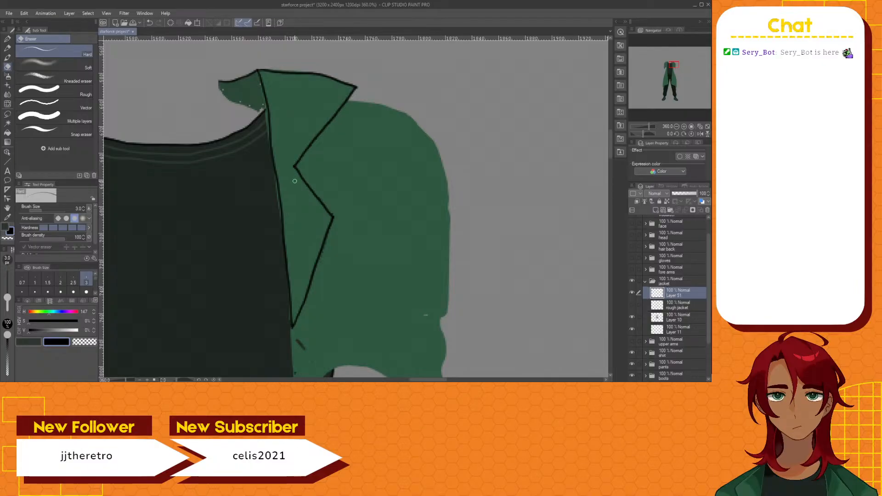
pyautogui.click(633, 293)
pyautogui.click(633, 292)
pyautogui.click(632, 304)
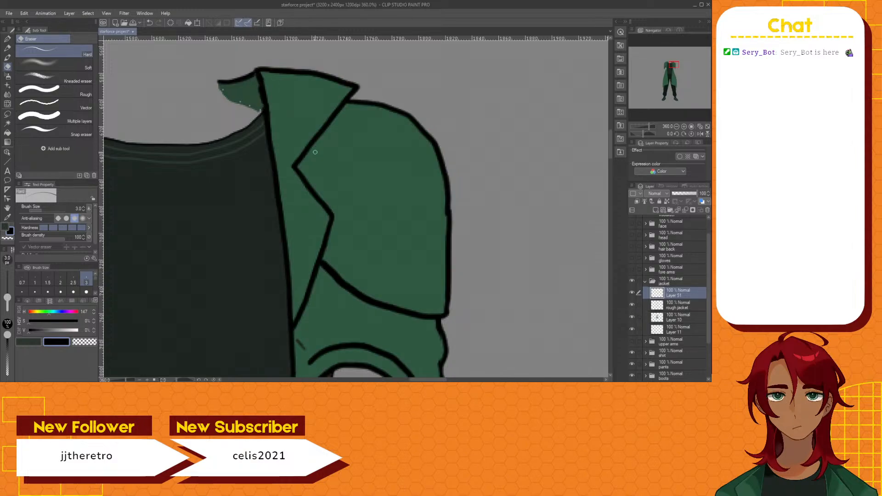
# Ink the shoulder panel on the viewer-right side of the jacket with the G-pen, checking it with the rough jacket layer briefly hidden
pyautogui.press('p')
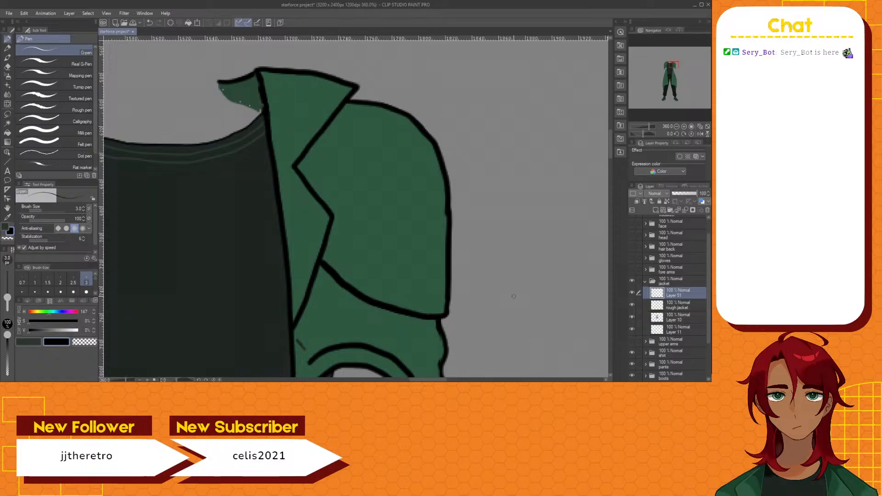
pyautogui.click(633, 306)
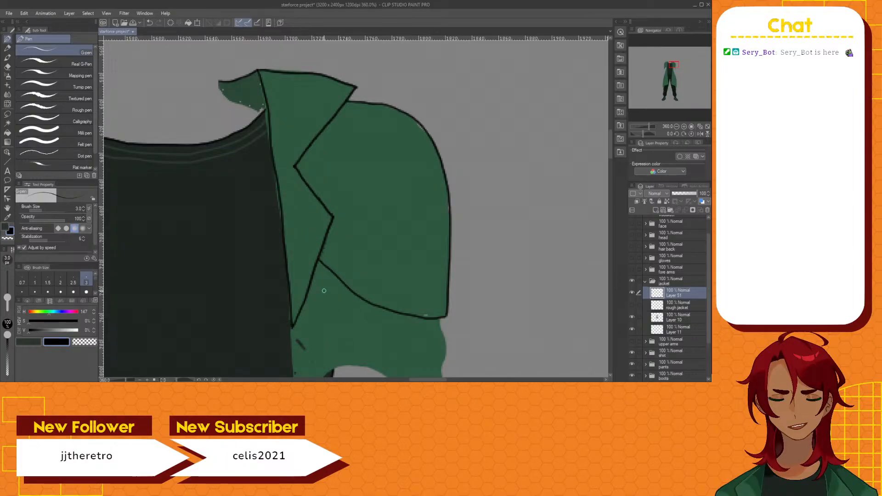
pyautogui.click(632, 305)
# Ink the lower sleeve and curved cuff on the viewer-right side of the jacket, checking them with the rough lines briefly hidden
pyautogui.moveTo(608, 140); pyautogui.dragTo(608, 153)
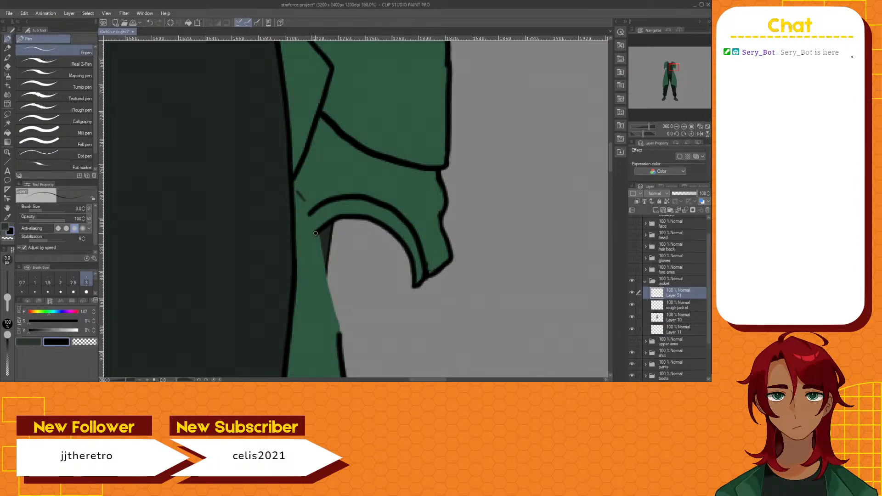
pyautogui.moveTo(315, 235)
pyautogui.mouseDown()
pyautogui.moveTo(346, 216)
pyautogui.moveTo(373, 221)
pyautogui.moveTo(408, 248)
pyautogui.moveTo(415, 285)
pyautogui.mouseUp()
pyautogui.moveTo(310, 214)
pyautogui.mouseDown()
pyautogui.moveTo(342, 198)
pyautogui.moveTo(388, 208)
pyautogui.moveTo(421, 246)
pyautogui.moveTo(426, 277)
pyautogui.mouseUp()
pyautogui.click(631, 305)
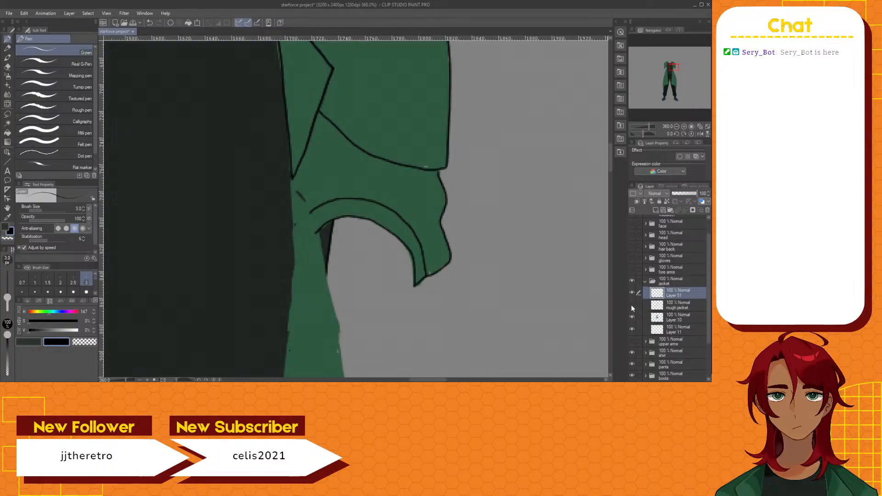
pyautogui.click(631, 305)
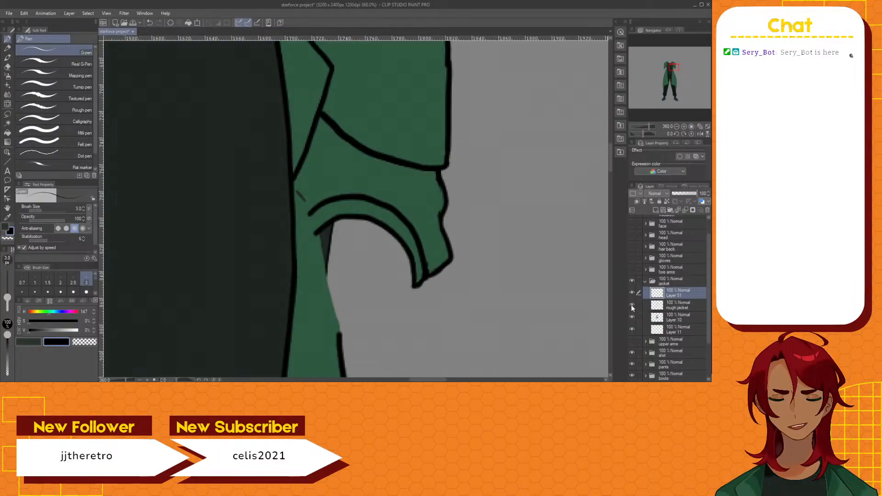
# Ink both inner front edges of the jacket alongside the shirt down to its hem, and hide the rough jacket layer
pyautogui.scroll(-3, 601, 210)
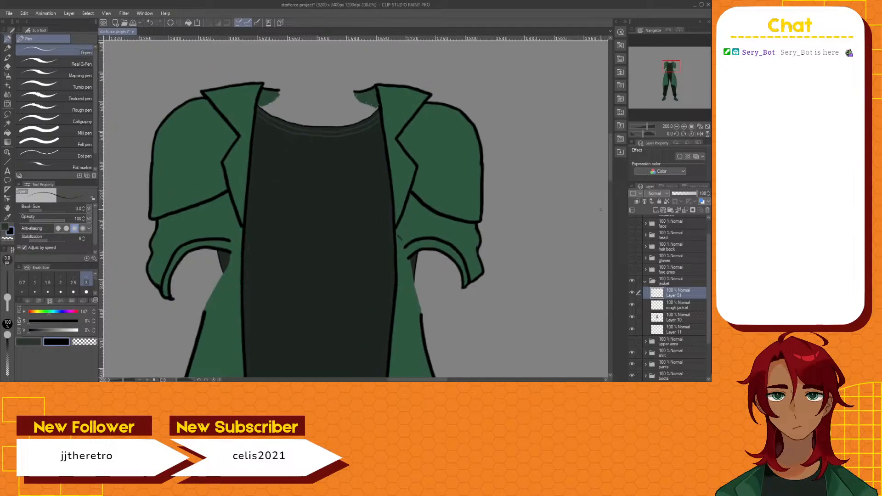
pyautogui.moveTo(611, 169); pyautogui.dragTo(606, 188)
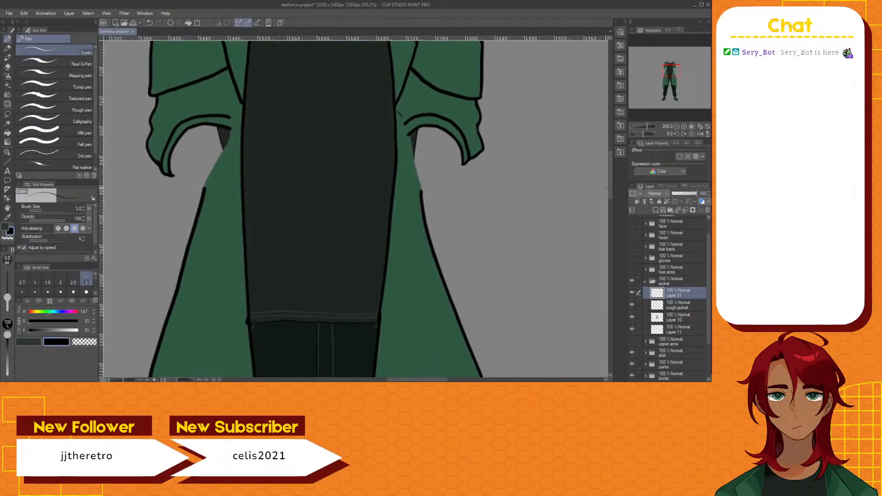
pyautogui.click(632, 306)
pyautogui.click(632, 306)
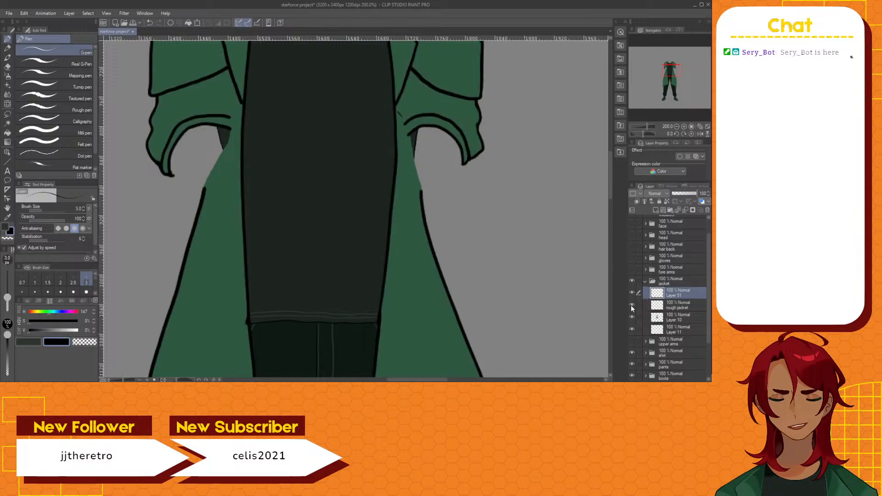
pyautogui.click(632, 306)
pyautogui.click(632, 306)
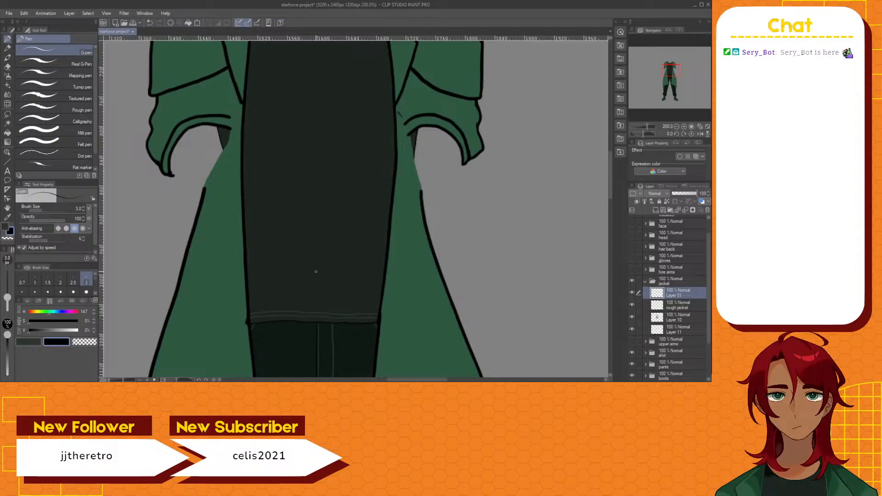
pyautogui.click(633, 305)
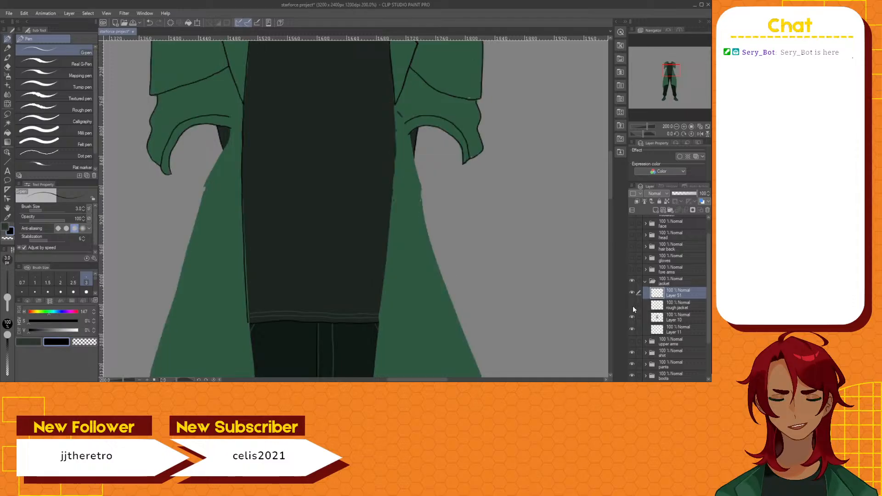
pyautogui.click(633, 305)
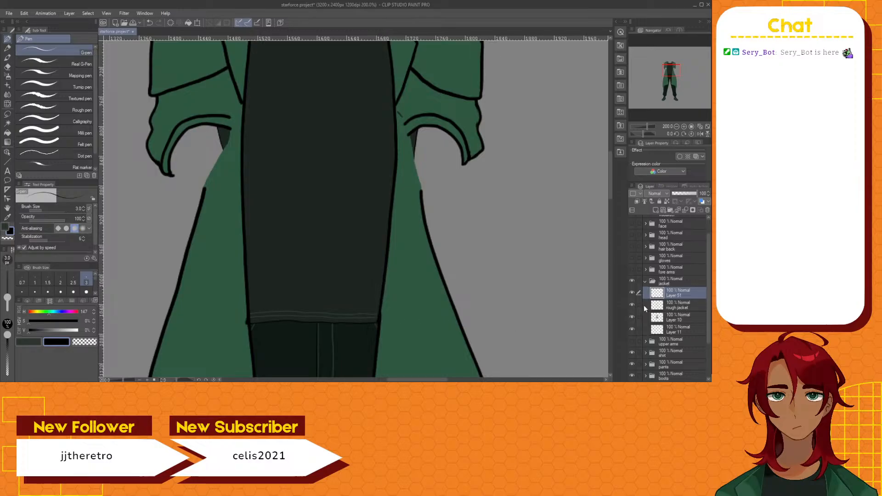
pyautogui.click(632, 305)
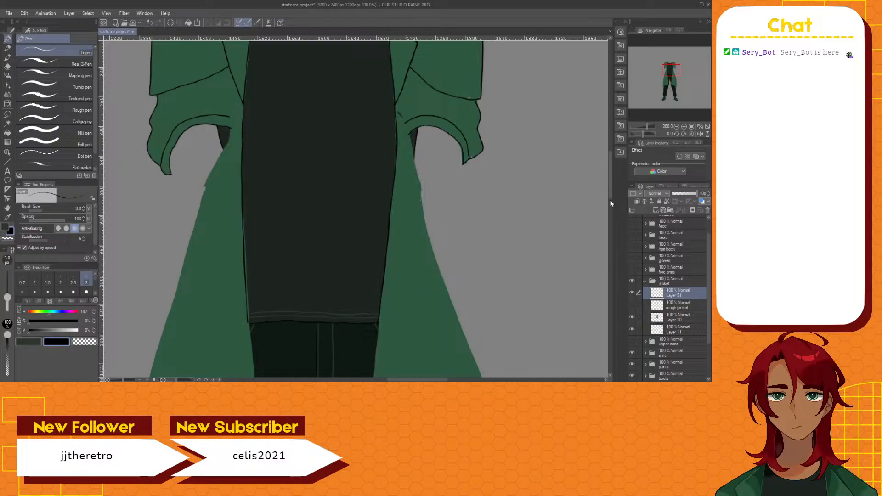
# Ink the viewer-left front edge of the jacket from the shirt hem down to its lower corner, redoing a stroke, and hide the rough lines
pyautogui.scroll(-2, 610, 202)
pyautogui.moveTo(608, 200); pyautogui.dragTo(607, 230)
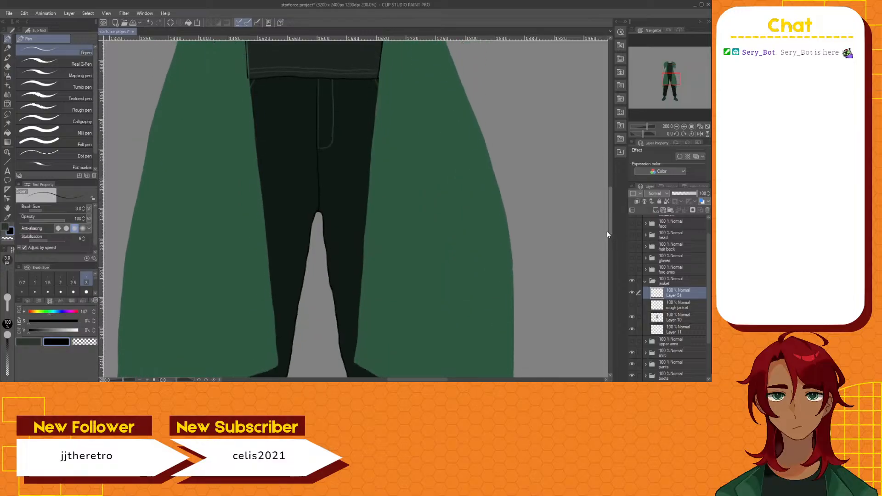
pyautogui.click(631, 305)
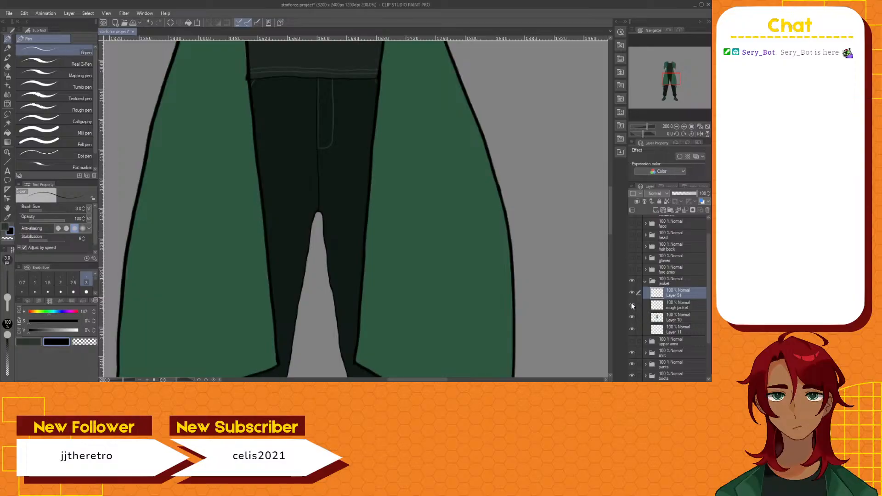
pyautogui.click(632, 305)
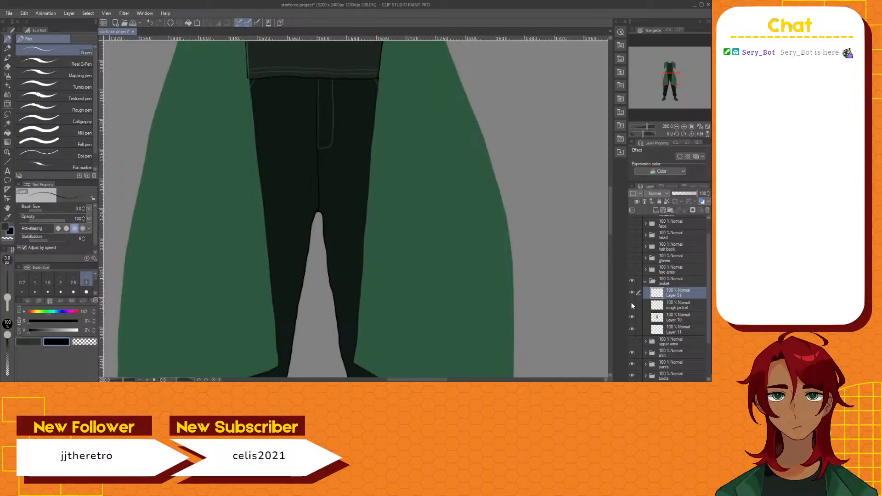
pyautogui.click(631, 305)
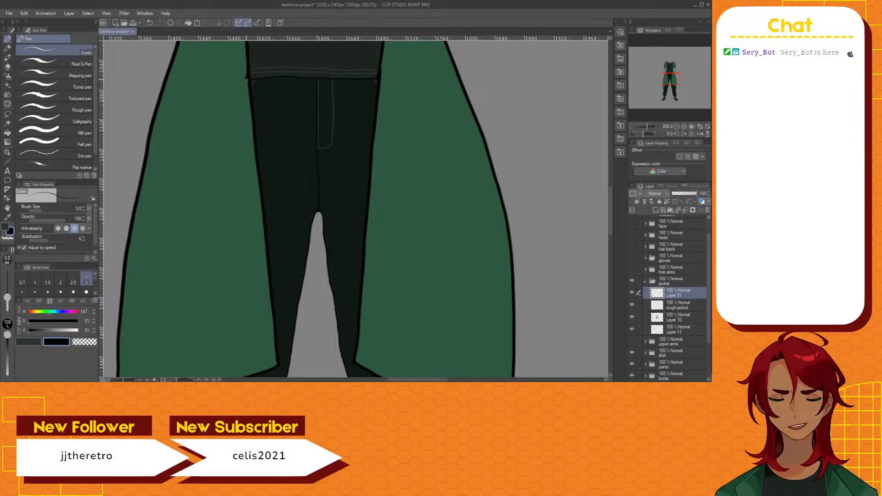
pyautogui.click(611, 374)
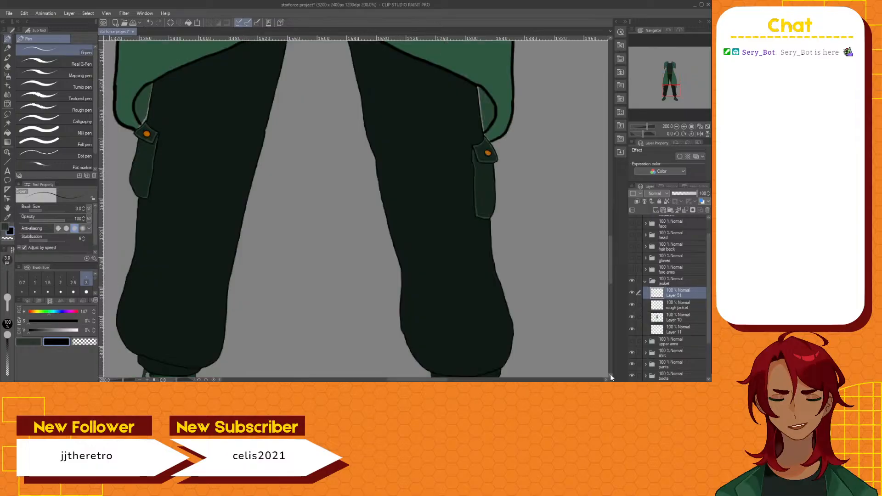
pyautogui.moveTo(610, 262); pyautogui.dragTo(608, 217)
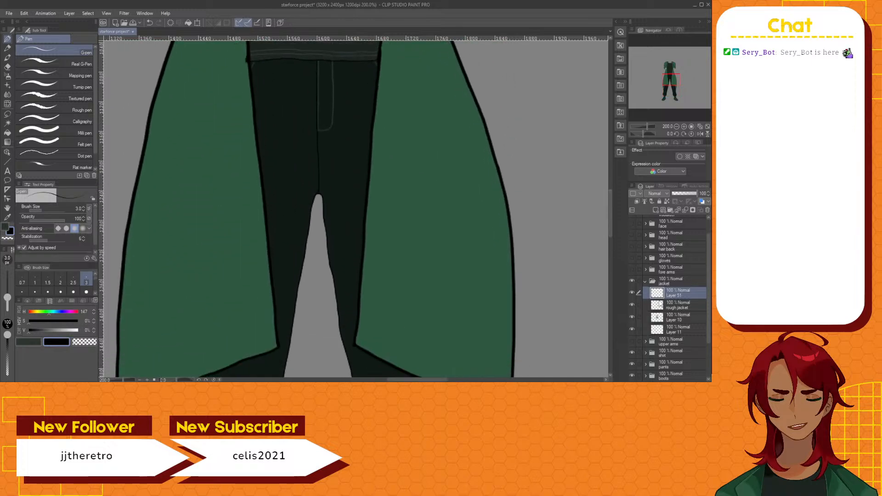
pyautogui.click(632, 306)
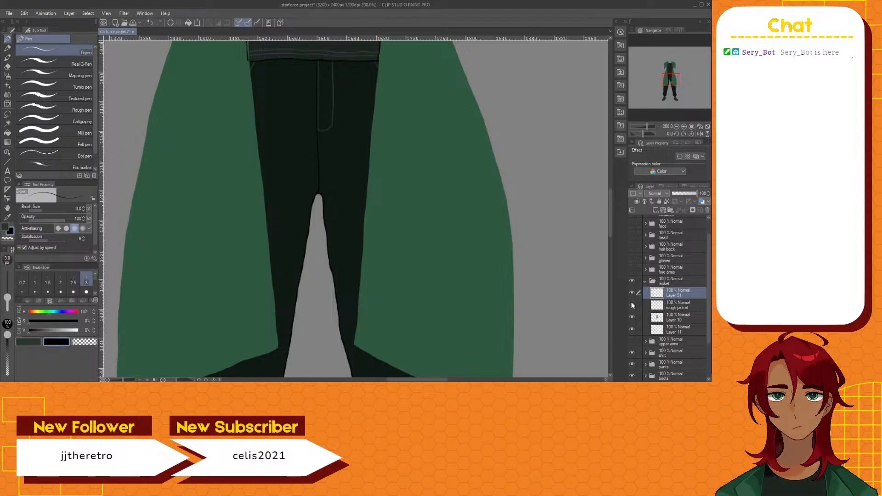
pyautogui.click(632, 307)
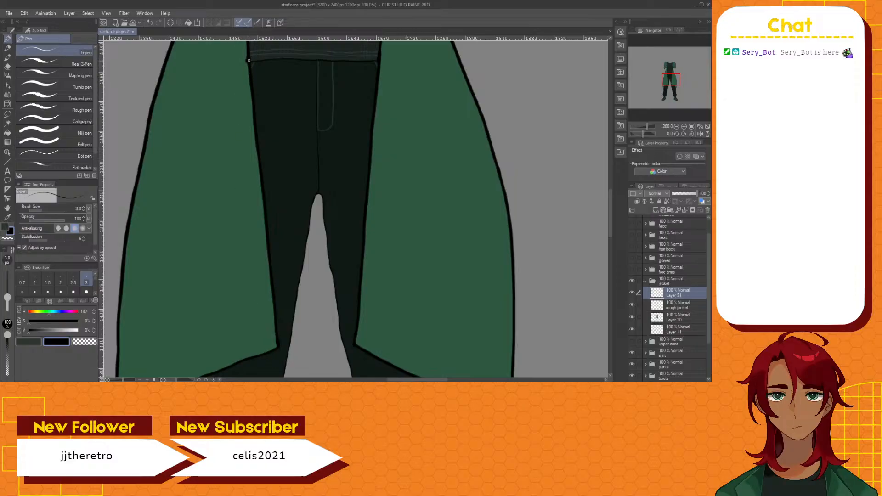
pyautogui.hotkey('ctrl', 'z')
pyautogui.click(632, 306)
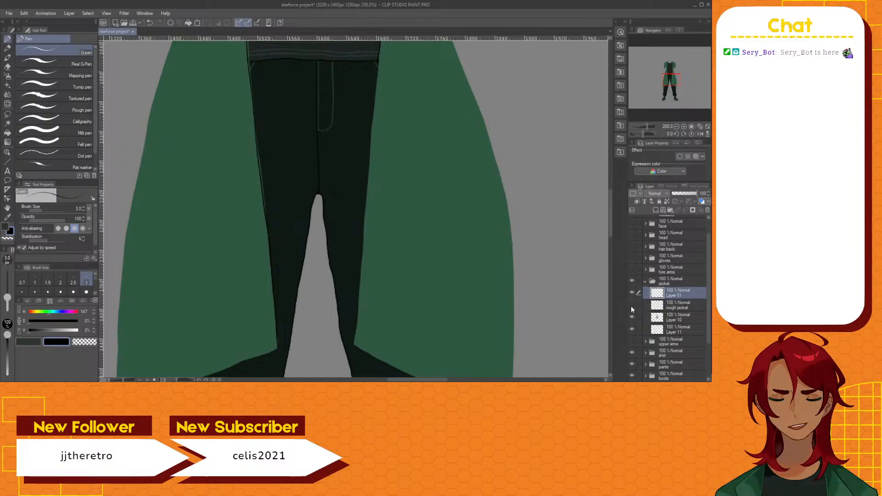
# Ink the viewer-right front edge of the jacket from the shirt hem to its lower corner, checking it with the rough jacket and Layer 10 hidden
pyautogui.click(631, 306)
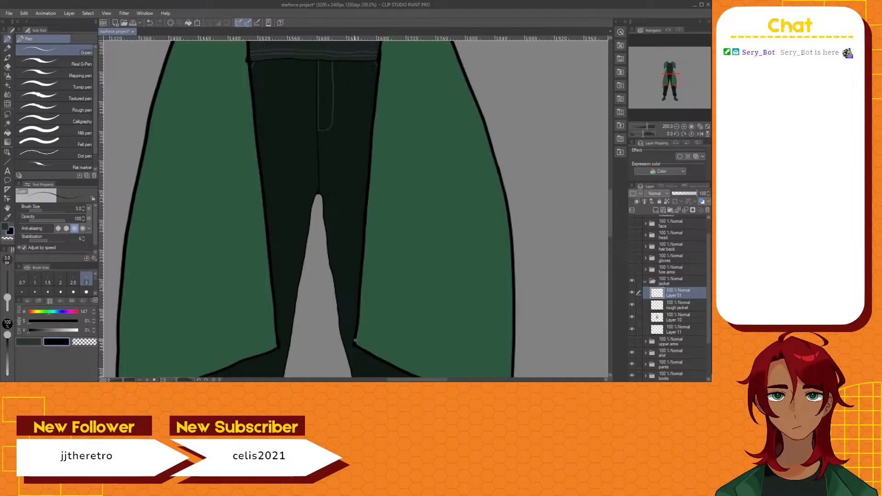
pyautogui.click(633, 304)
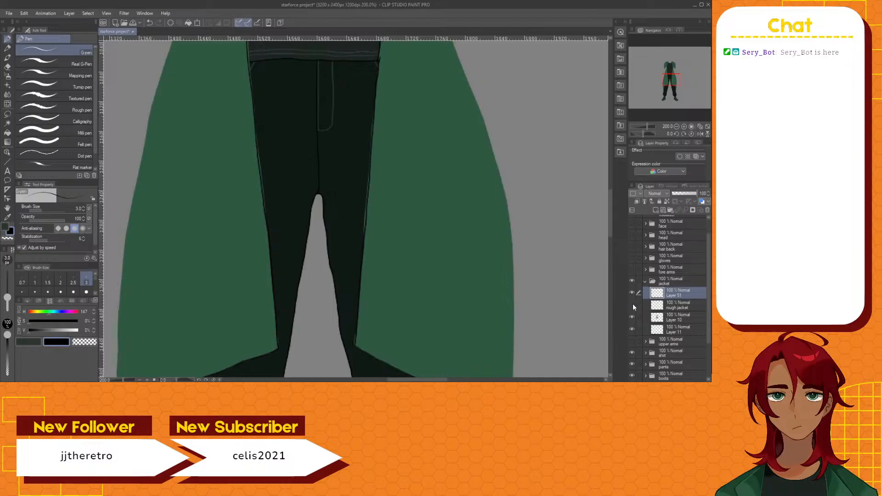
pyautogui.click(632, 318)
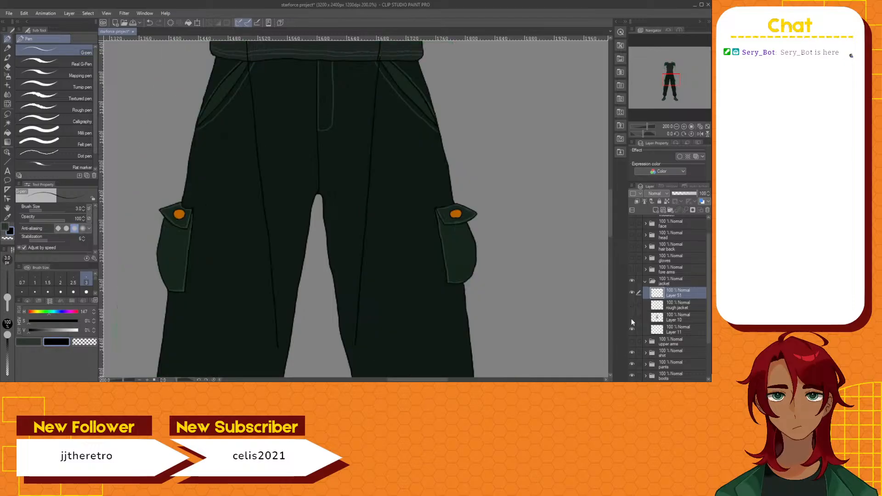
pyautogui.click(632, 318)
pyautogui.click(632, 318)
pyautogui.click(632, 318)
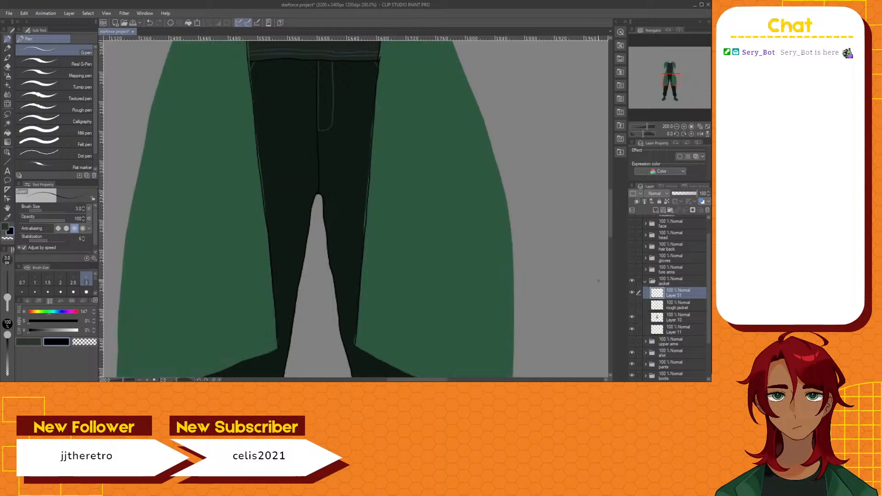
# Hide the pants and shirt folders, join the broken line on the jacket's viewer-right front edge, and tidy the join with the eraser
pyautogui.scroll(1, 426, 115)
pyautogui.scroll(1, 425, 115)
pyautogui.moveTo(609, 210); pyautogui.dragTo(605, 183)
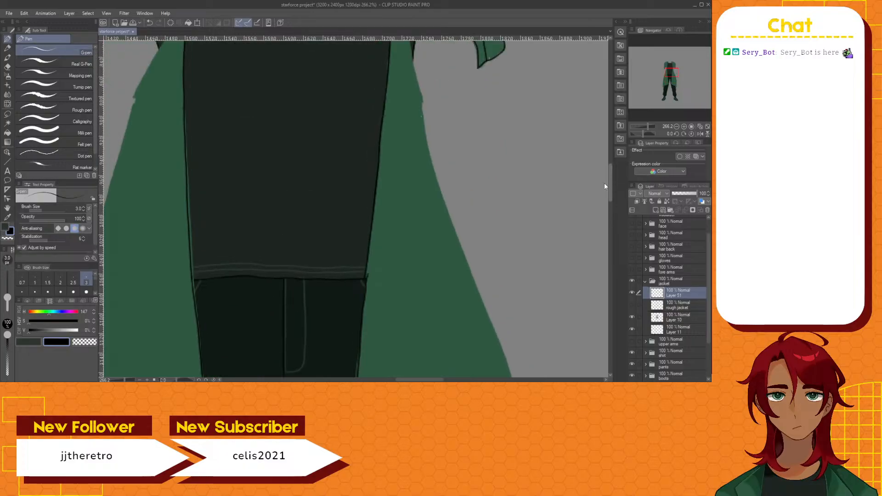
pyautogui.scroll(2, 385, 273)
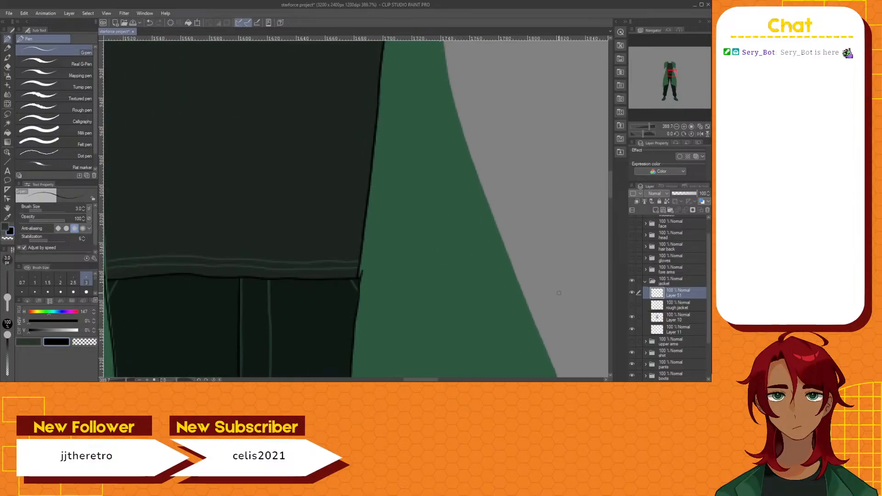
pyautogui.click(635, 364)
pyautogui.click(633, 353)
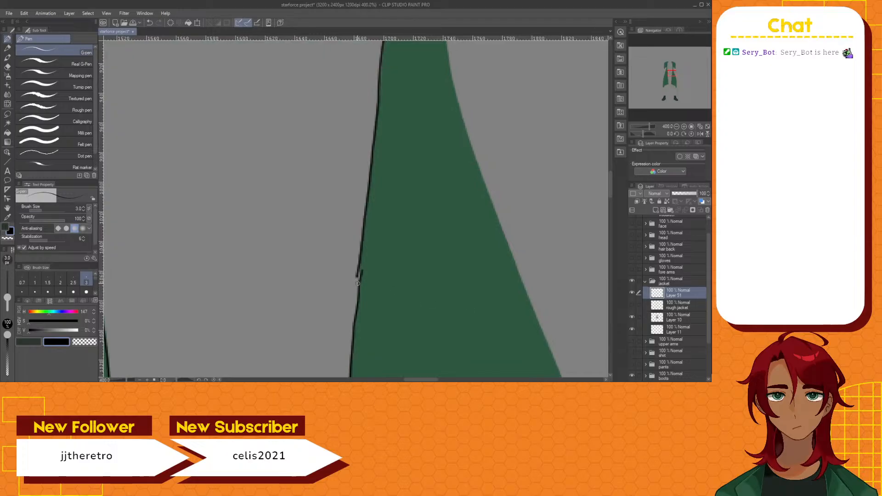
pyautogui.moveTo(404, 380)
pyautogui.mouseDown()
pyautogui.moveTo(389, 381)
pyautogui.moveTo(398, 381)
pyautogui.mouseUp()
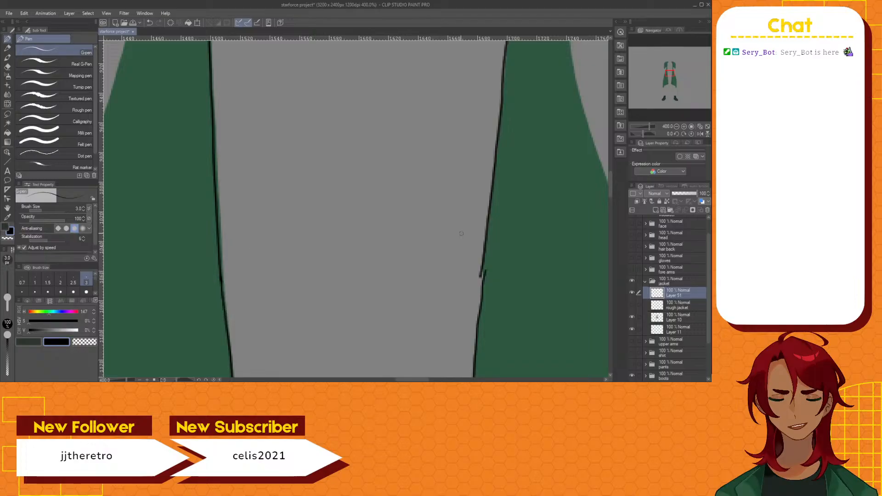
pyautogui.moveTo(483, 266); pyautogui.dragTo(480, 287)
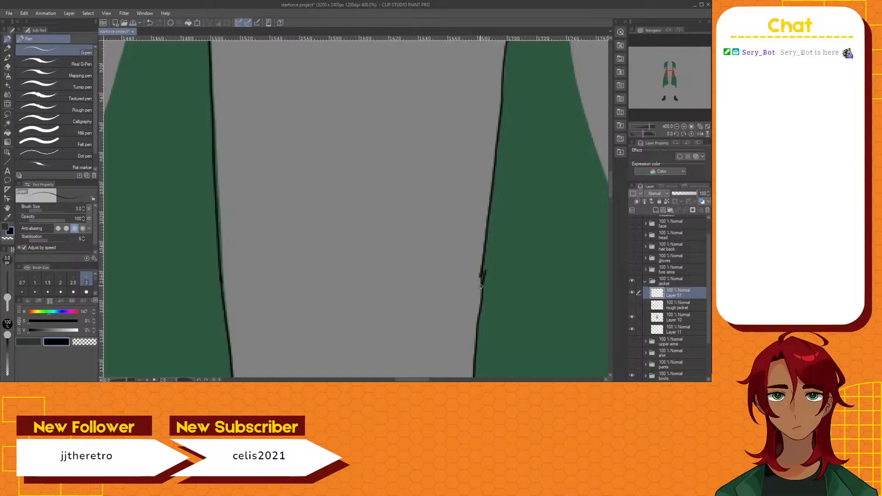
pyautogui.click(7, 67)
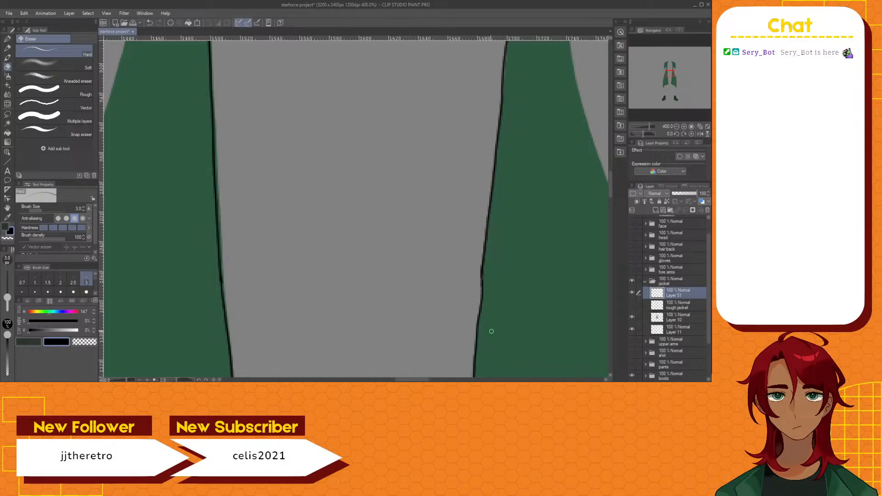
# Check the inked front edges down to the jacket's hem and show the shirt and pants folders again
pyautogui.scroll(-5, 471, 299)
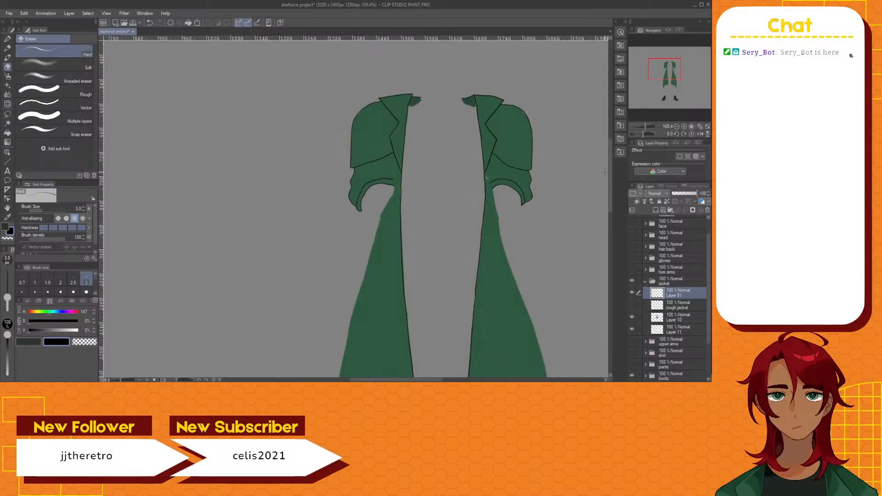
pyautogui.scroll(-5, 610, 202)
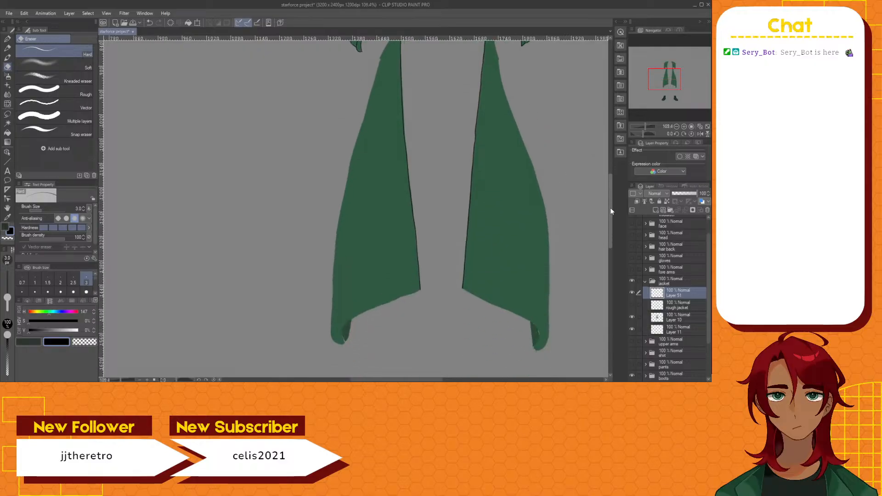
pyautogui.scroll(-3, 611, 215)
pyautogui.scroll(2, 458, 231)
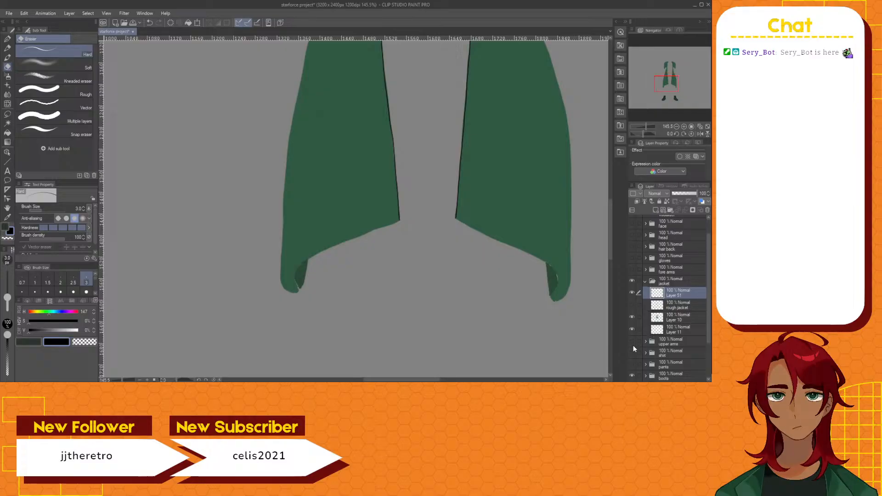
pyautogui.click(633, 352)
pyautogui.click(632, 364)
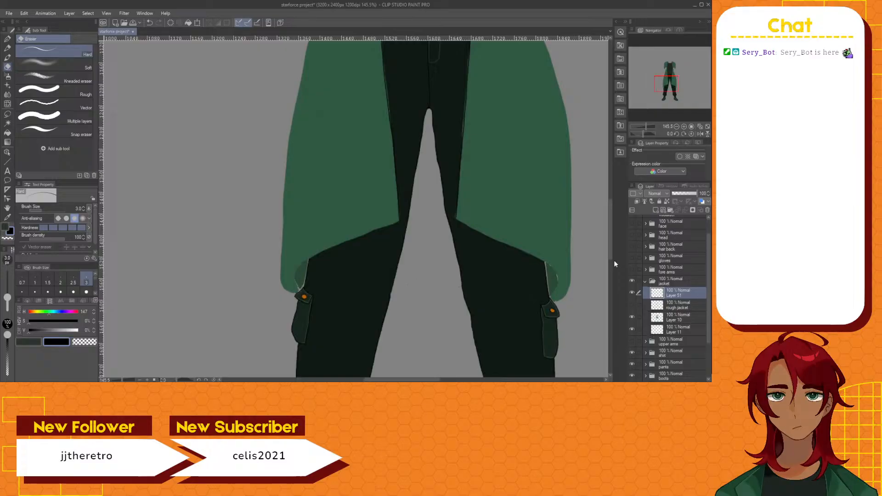
# Ink the viewer-left lower hem from the front corner to the curled side fold with the G-pen over the shown rough jacket, redoing a stroke
pyautogui.click(633, 304)
pyautogui.scroll(1, 391, 268)
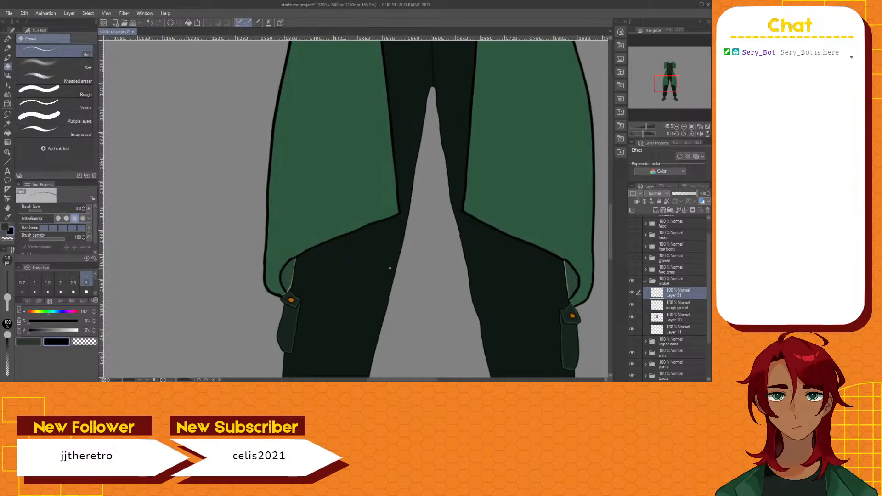
pyautogui.scroll(1, 391, 268)
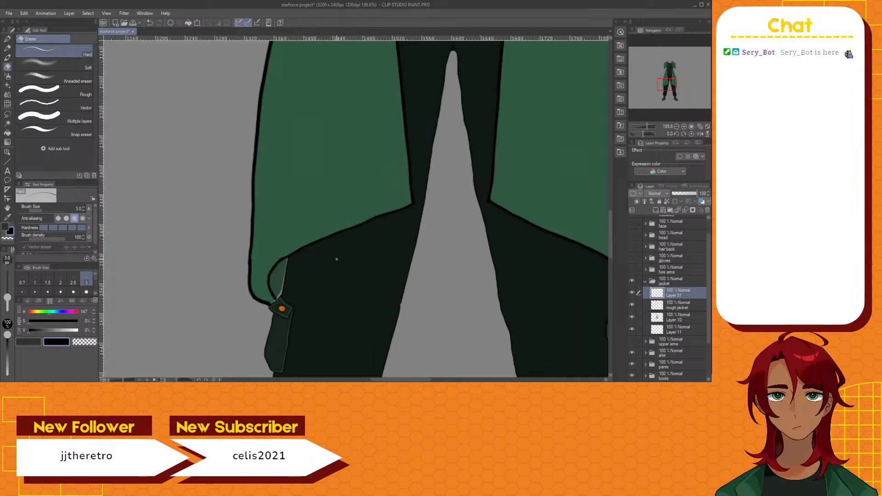
pyautogui.click(4, 40)
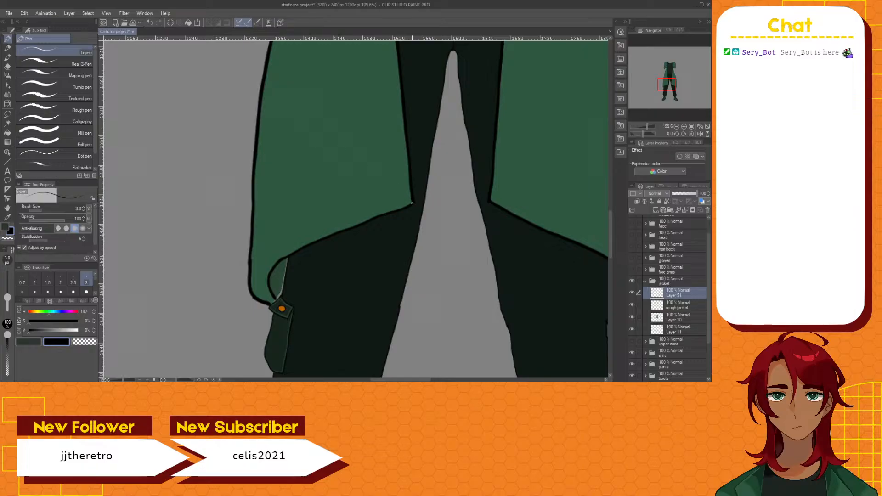
pyautogui.scroll(1, 412, 203)
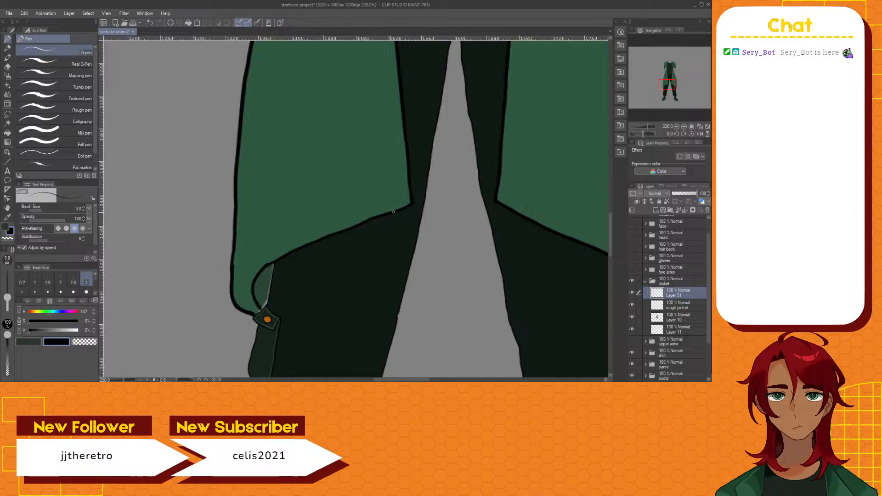
pyautogui.moveTo(367, 220); pyautogui.dragTo(333, 232)
pyautogui.hotkey('ctrl', 'z')
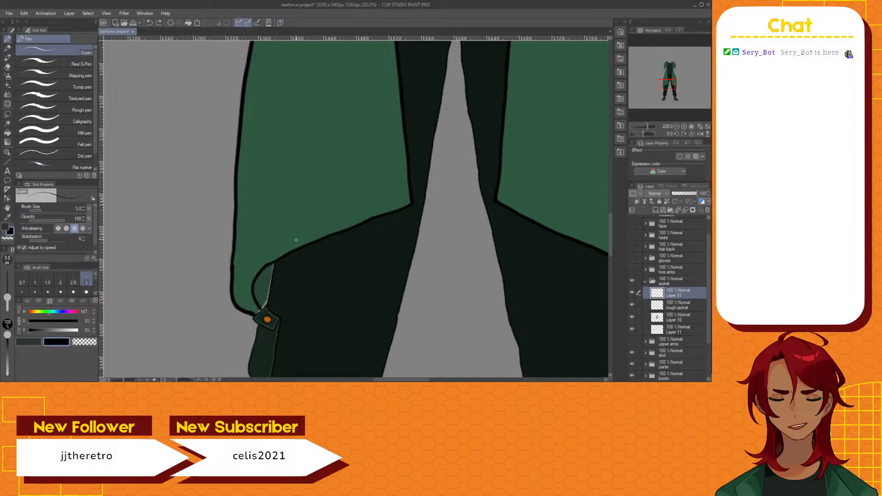
pyautogui.scroll(2, 297, 247)
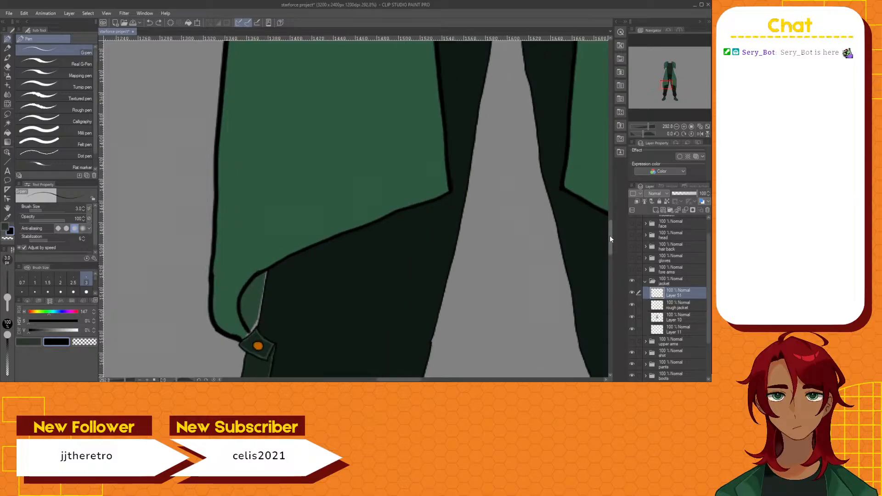
pyautogui.moveTo(610, 235); pyautogui.dragTo(610, 244)
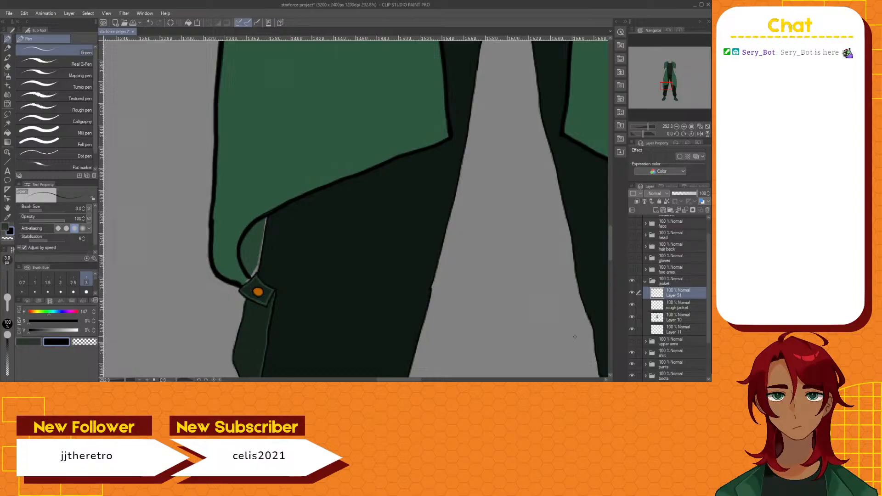
pyautogui.click(632, 305)
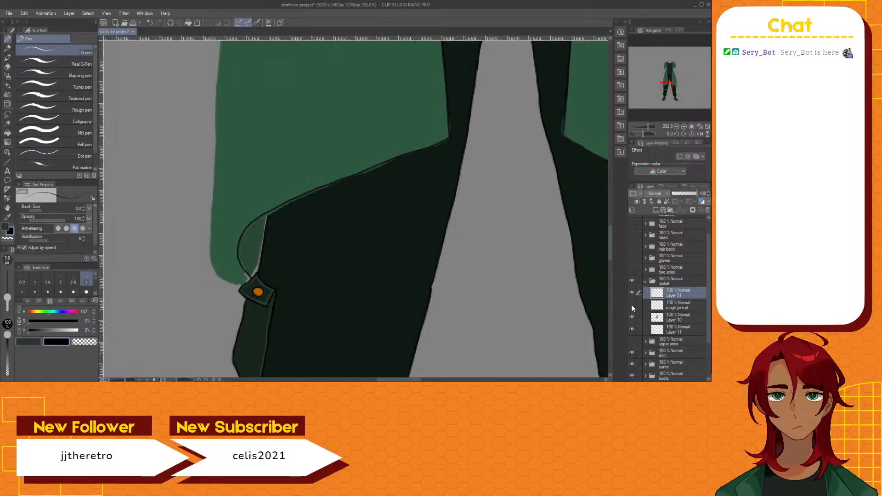
pyautogui.click(632, 304)
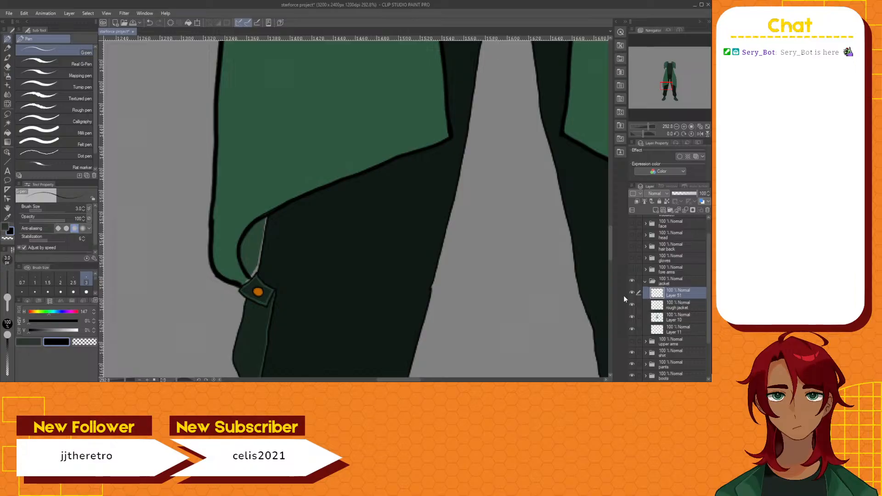
# Ink the jacket's viewer-left outer edge down to its lower corner, and hide the rough jacket layer
pyautogui.scroll(-4, 529, 283)
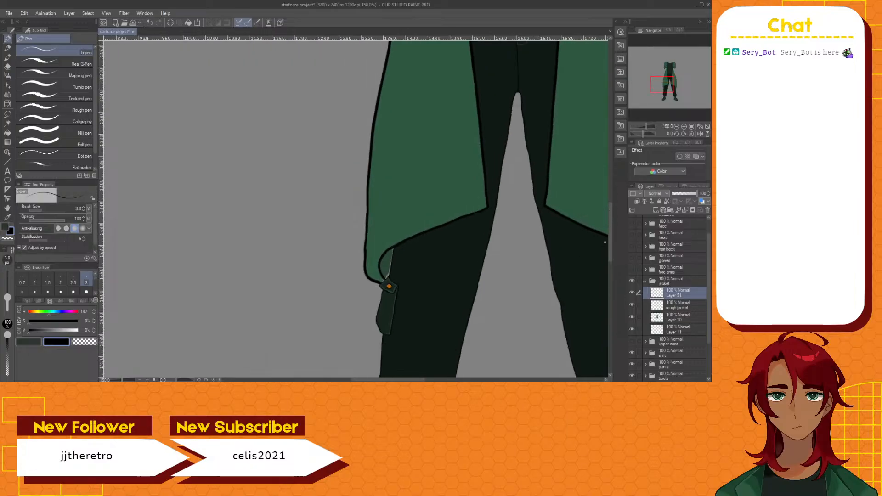
pyautogui.scroll(-3, 598, 230)
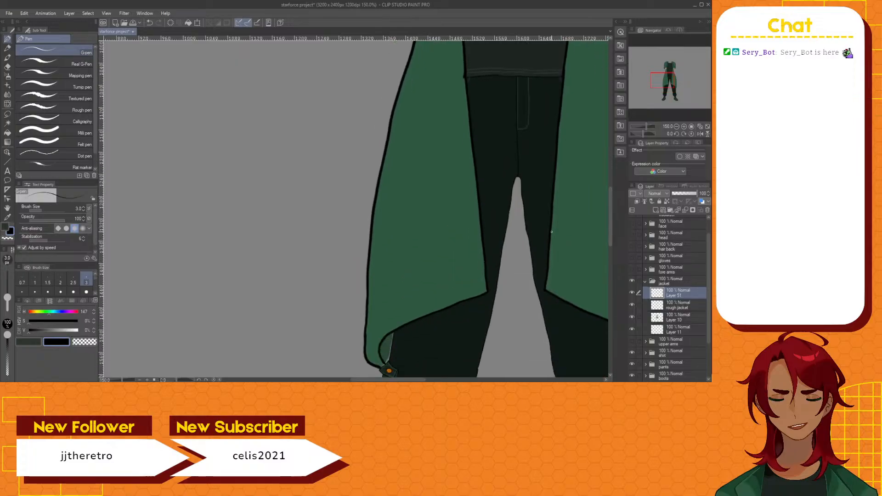
pyautogui.scroll(-2, 561, 220)
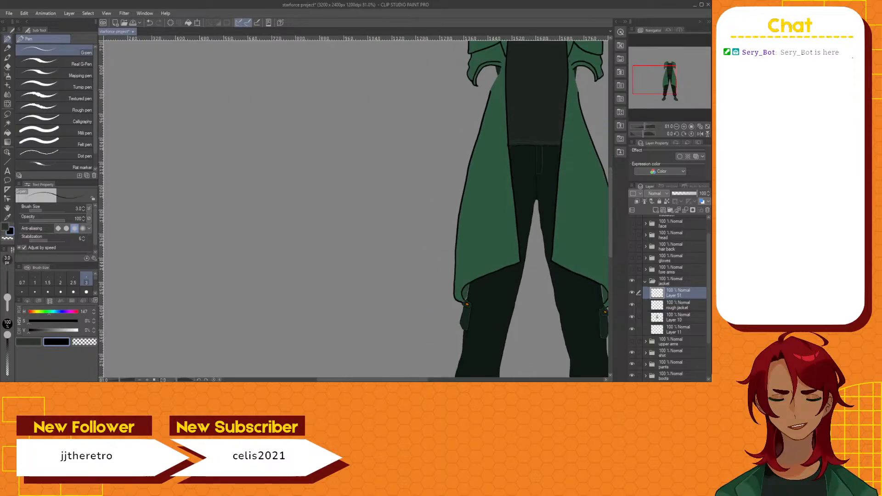
pyautogui.moveTo(427, 380); pyautogui.dragTo(448, 381)
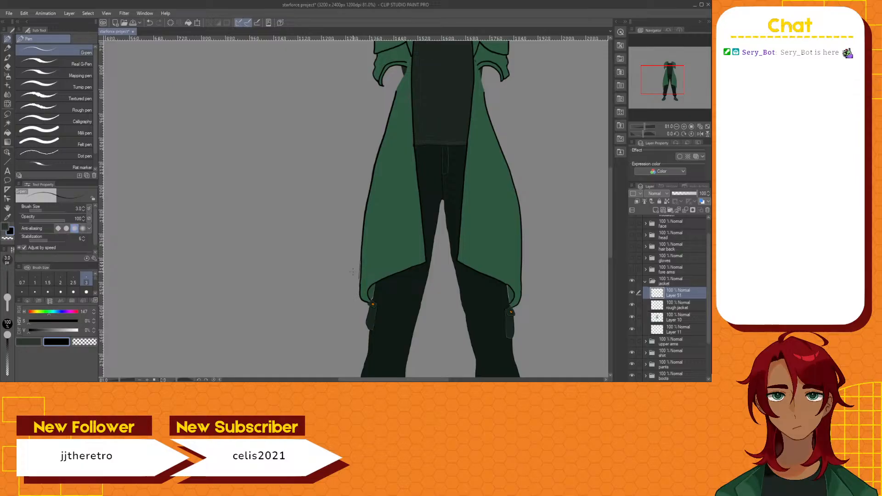
pyautogui.scroll(3, 357, 297)
pyautogui.scroll(1, 373, 267)
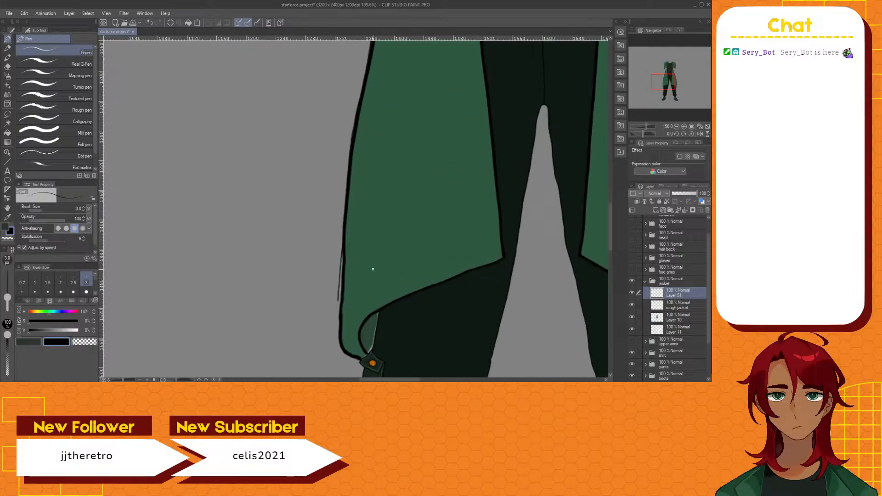
pyautogui.scroll(-3, 610, 223)
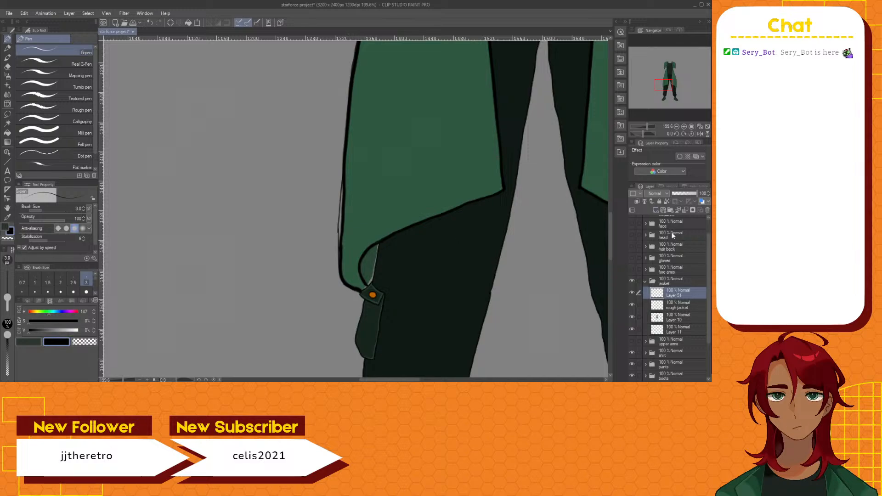
pyautogui.click(633, 305)
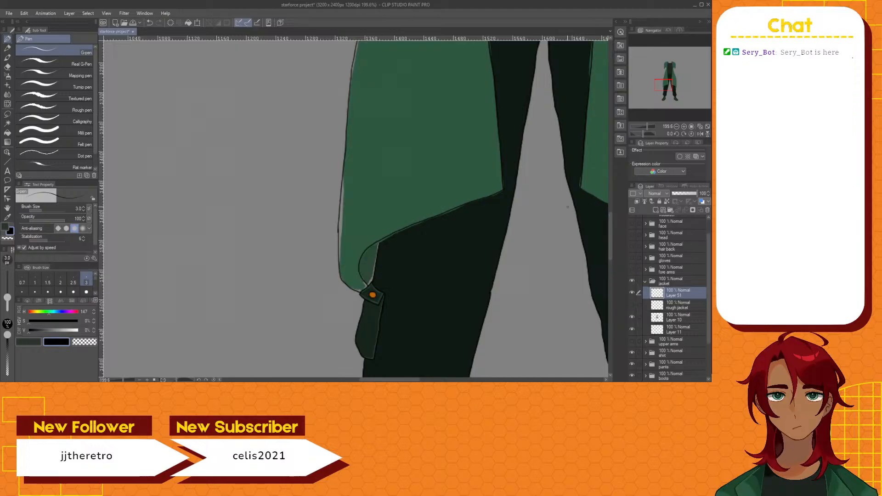
# Ink the jacket's viewer-right lower hem from the front corner into the curled fold, using the rough jacket as guide, and hide it
pyautogui.scroll(-5, 401, 220)
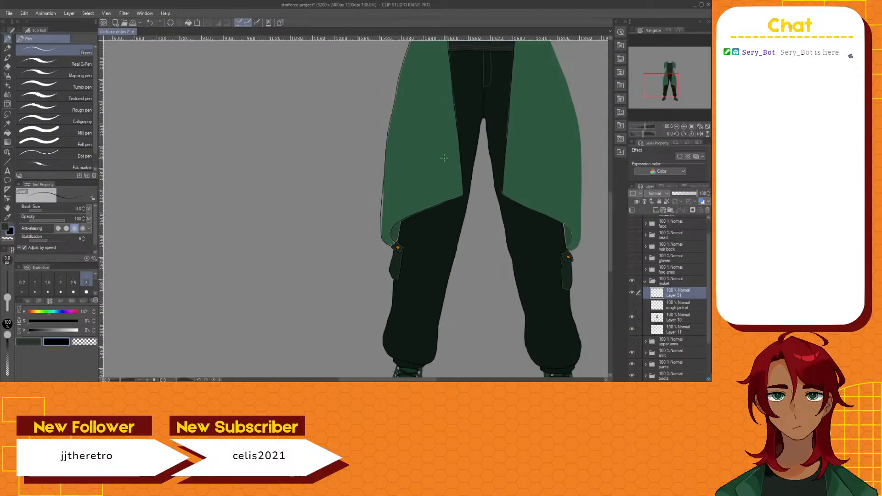
pyautogui.scroll(-1, 439, 158)
pyautogui.scroll(4, 440, 158)
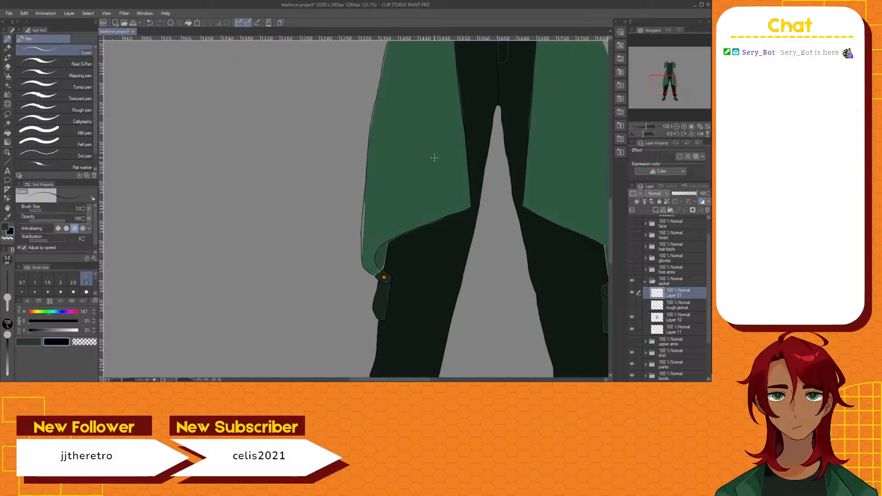
pyautogui.scroll(-3, 434, 157)
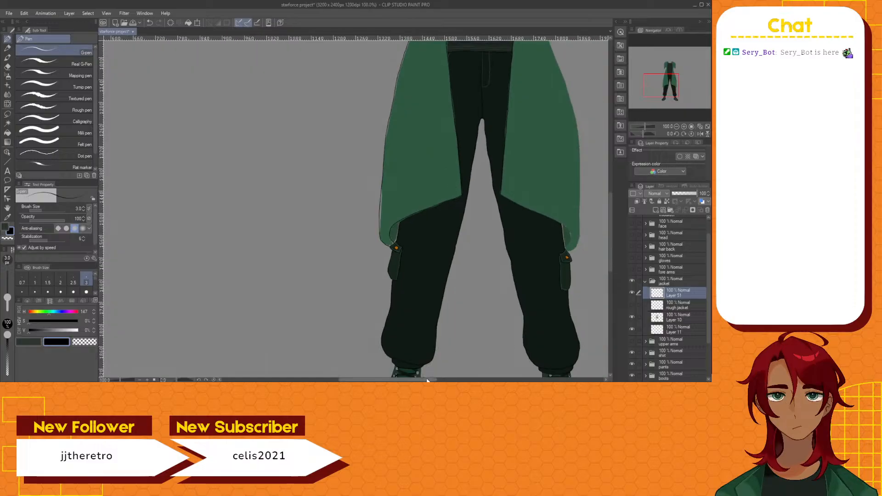
pyautogui.moveTo(428, 381); pyautogui.dragTo(451, 376)
pyautogui.scroll(1, 351, 207)
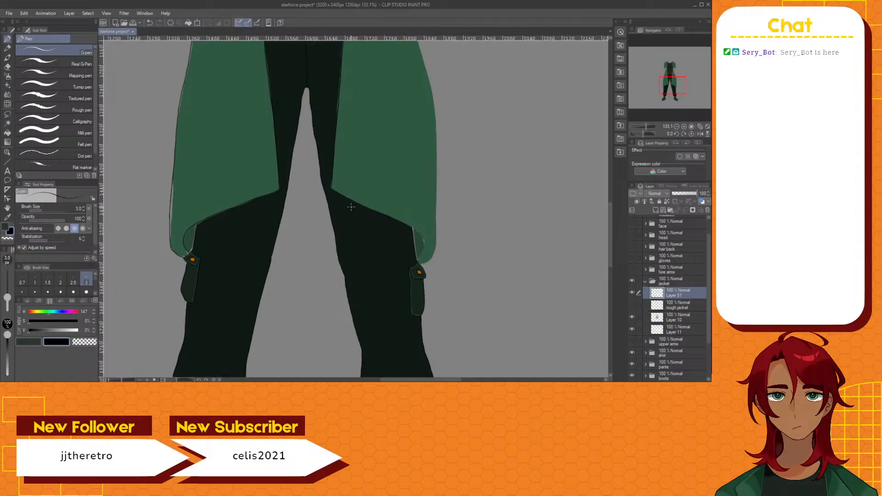
pyautogui.scroll(2, 351, 207)
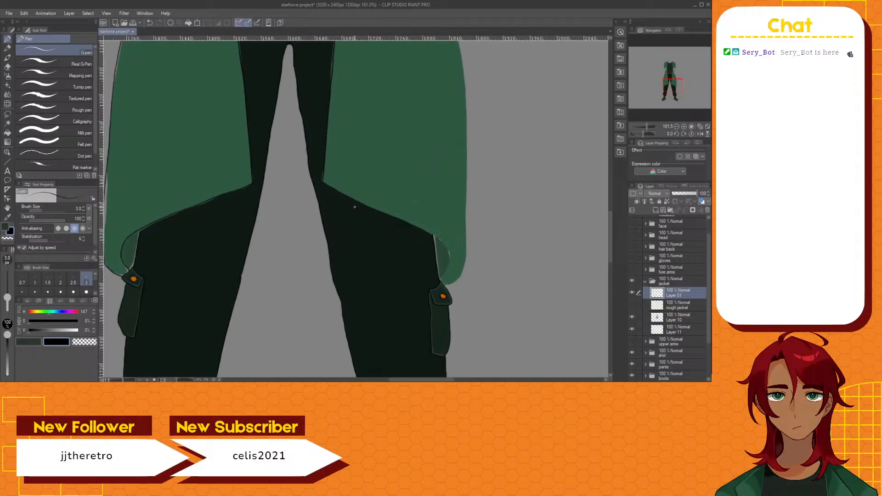
pyautogui.click(633, 306)
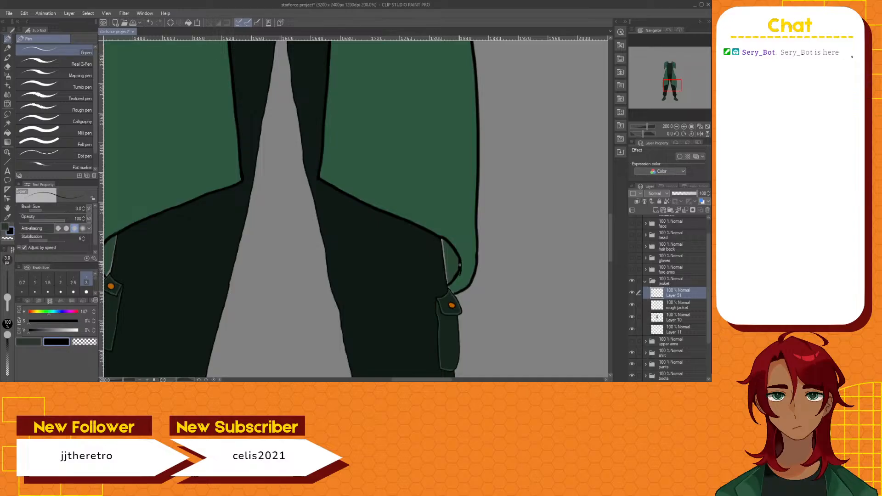
pyautogui.click(632, 305)
# Refine the curved line of the viewer-right hem fold above the trouser pocket and tidy it with the hard eraser
pyautogui.scroll(2, 475, 290)
pyautogui.scroll(2, 475, 290)
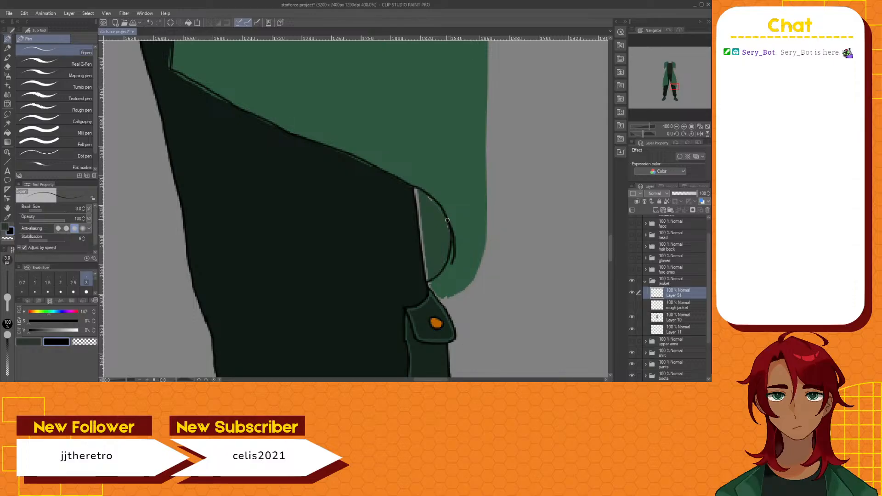
pyautogui.click(8, 67)
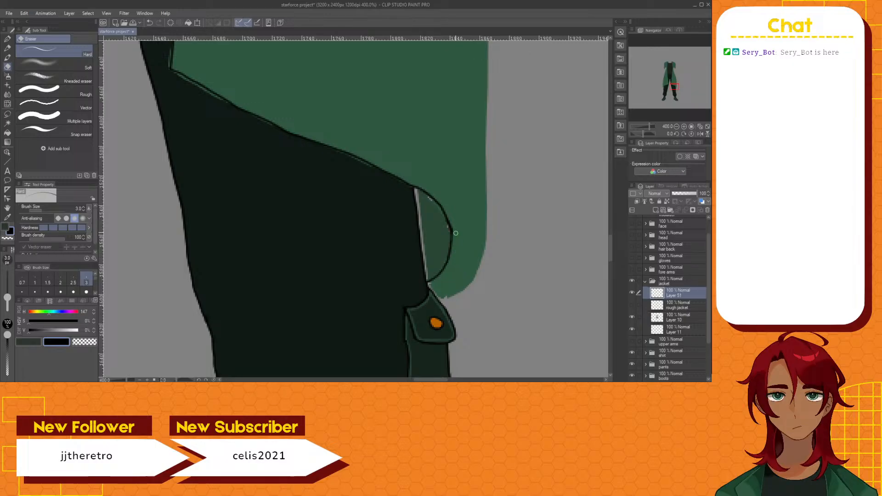
pyautogui.press('p')
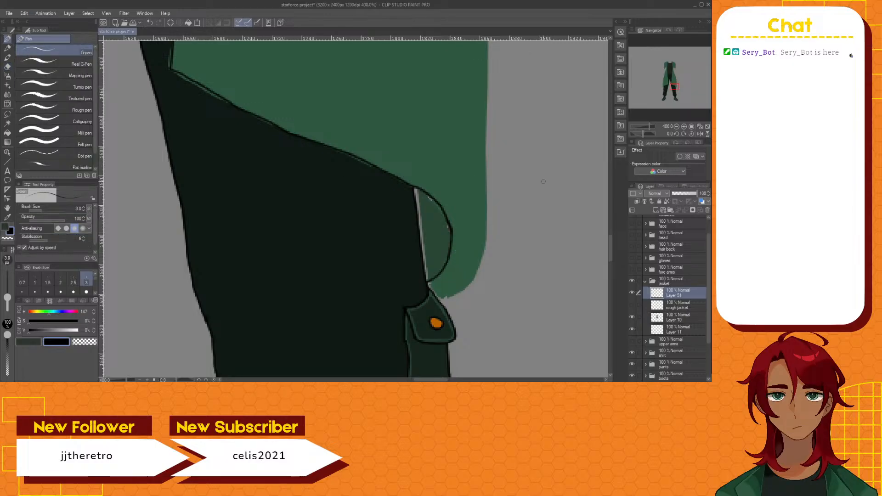
# Show the rough jacket and ink the jacket's viewer-right outer edge from below the sleeve down to its lower corner
pyautogui.scroll(-2, 576, 183)
pyautogui.scroll(-3, 610, 249)
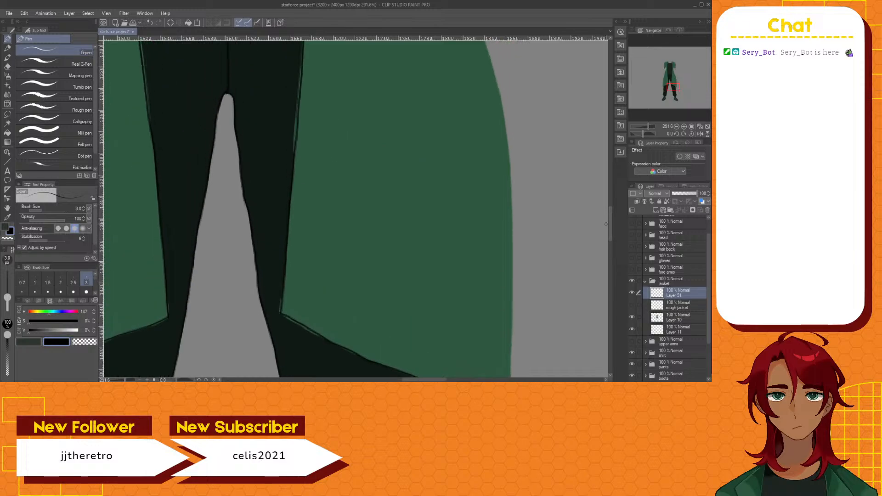
pyautogui.moveTo(611, 229); pyautogui.dragTo(605, 200)
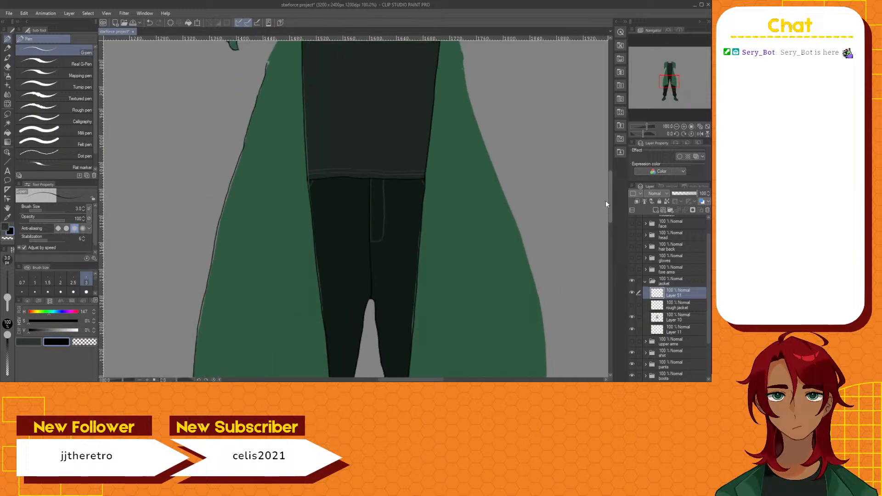
pyautogui.scroll(-2, 503, 369)
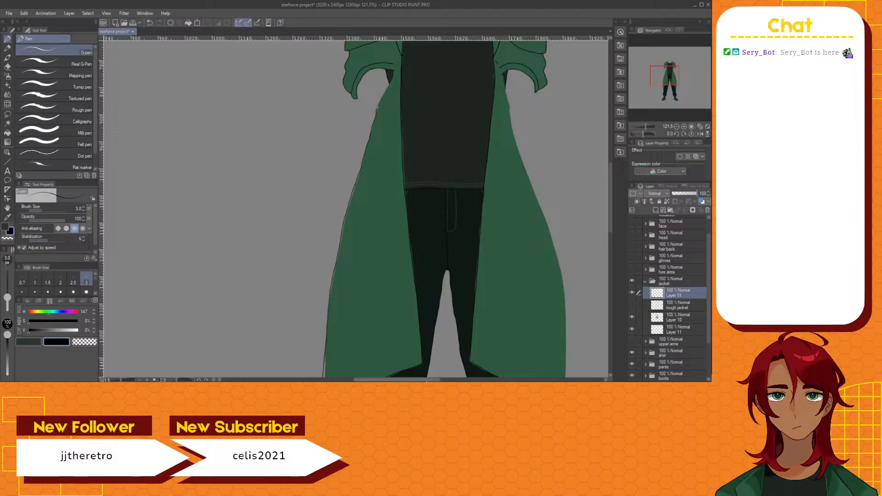
pyautogui.hscroll(5, 442, 374)
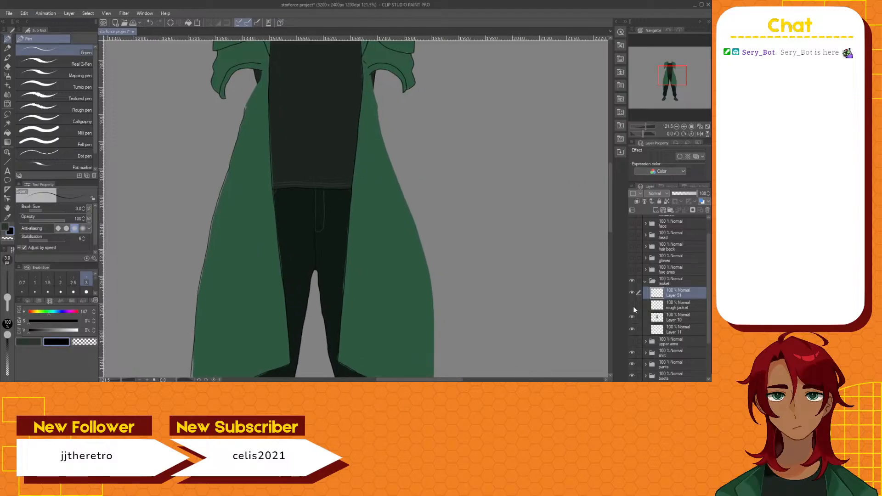
pyautogui.click(632, 304)
pyautogui.moveTo(608, 218); pyautogui.dragTo(608, 232)
pyautogui.scroll(-1, 555, 221)
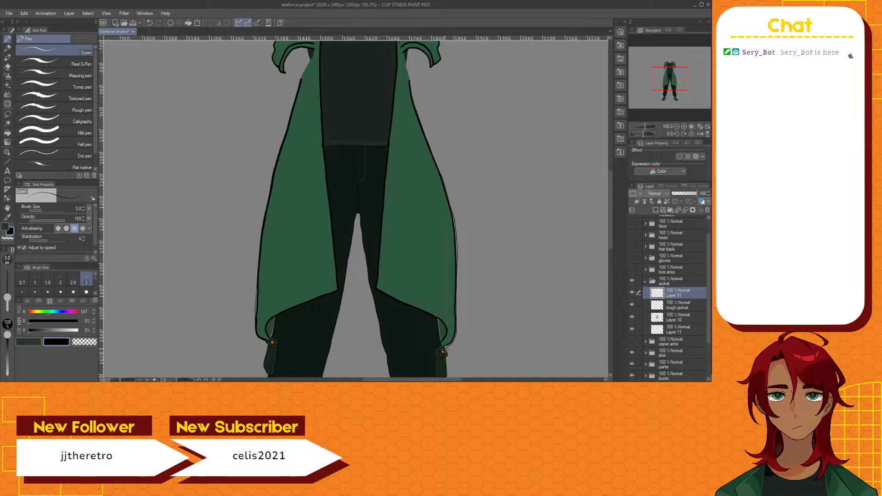
pyautogui.scroll(3, 445, 348)
pyautogui.scroll(3, 460, 341)
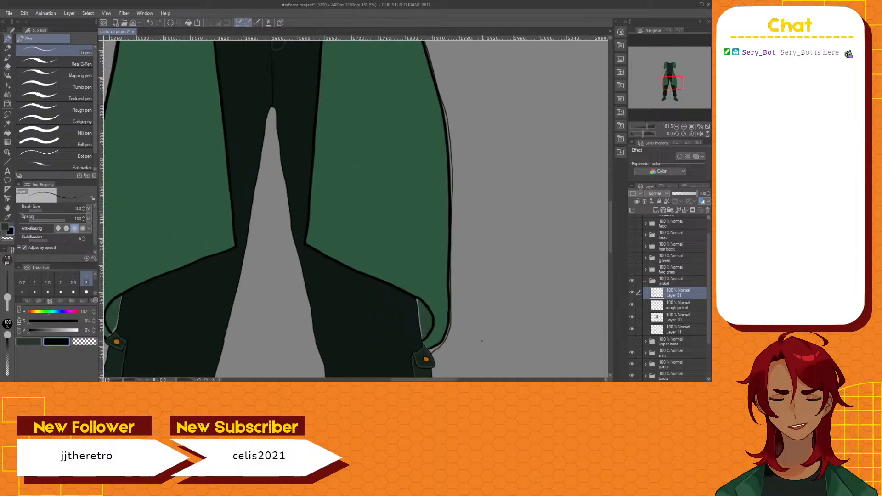
# Check the inked jacket outline by toggling the visibility of Layer 51, the jacket folder and the rough jacket
pyautogui.click(631, 293)
pyautogui.click(632, 293)
pyautogui.click(633, 281)
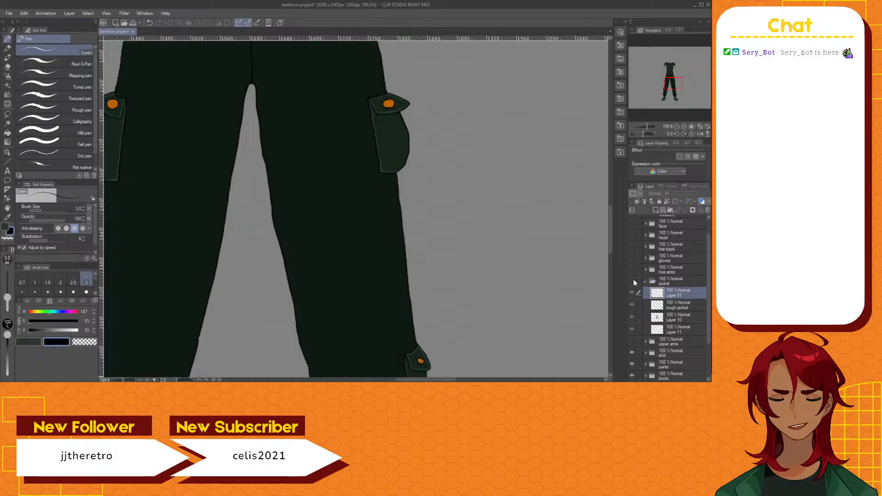
pyautogui.click(633, 281)
pyautogui.click(633, 304)
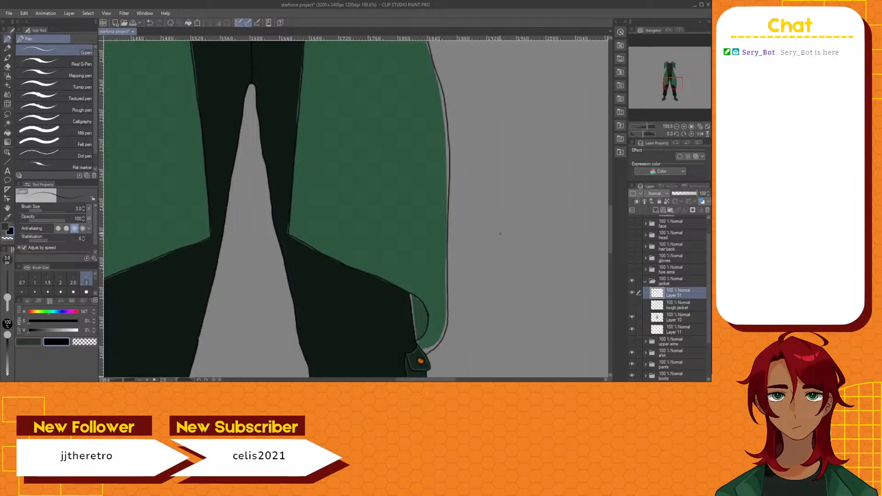
pyautogui.scroll(-3, 500, 234)
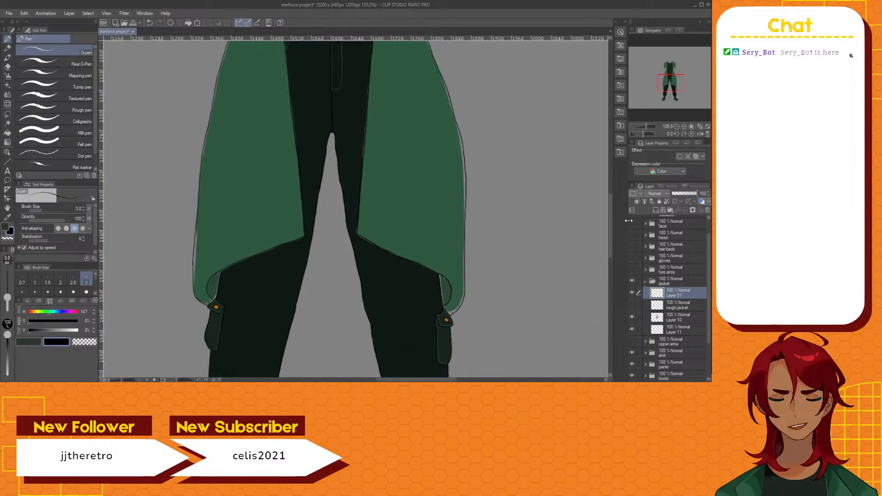
pyautogui.moveTo(611, 223); pyautogui.dragTo(603, 199)
pyautogui.click(632, 305)
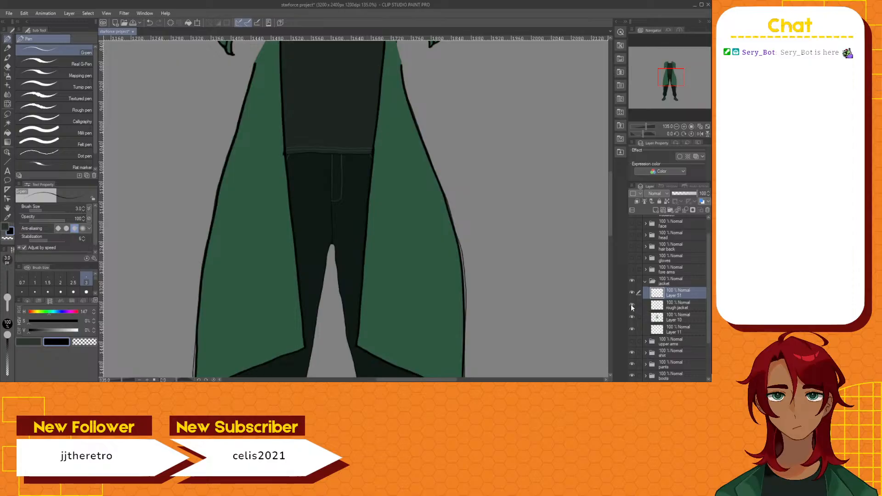
# Examine the jacket's outer edges and curled hem folds up close, comparing the inked lines with and without the rough jacket
pyautogui.hotkey('ctrl', 'z')
pyautogui.hotkey('ctrl', 'alt', '0')
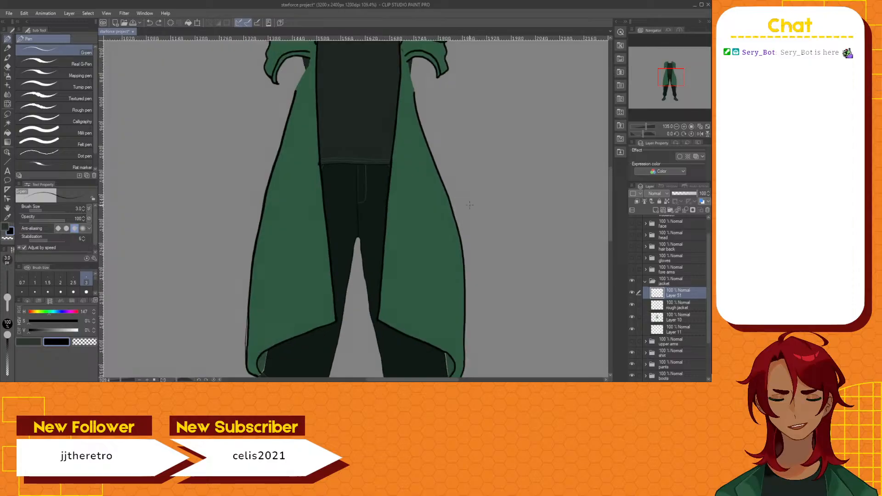
pyautogui.scroll(-1, 611, 206)
pyautogui.scroll(-1, 609, 205)
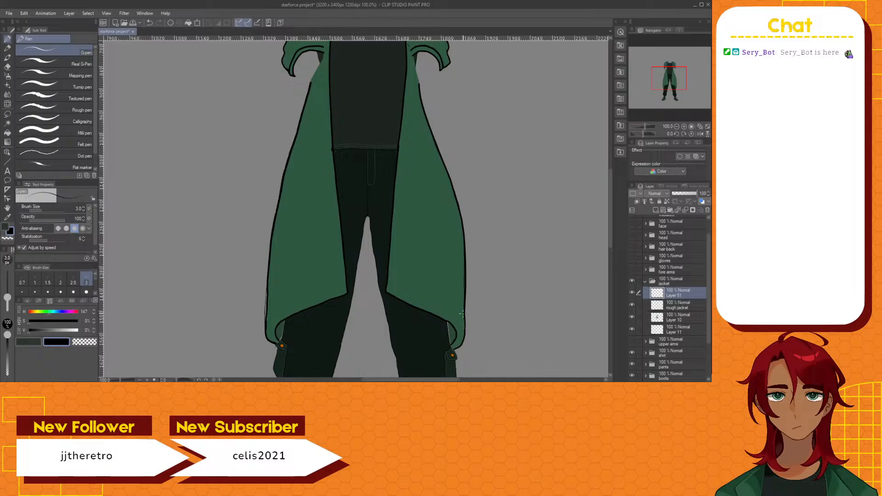
pyautogui.scroll(2, 488, 312)
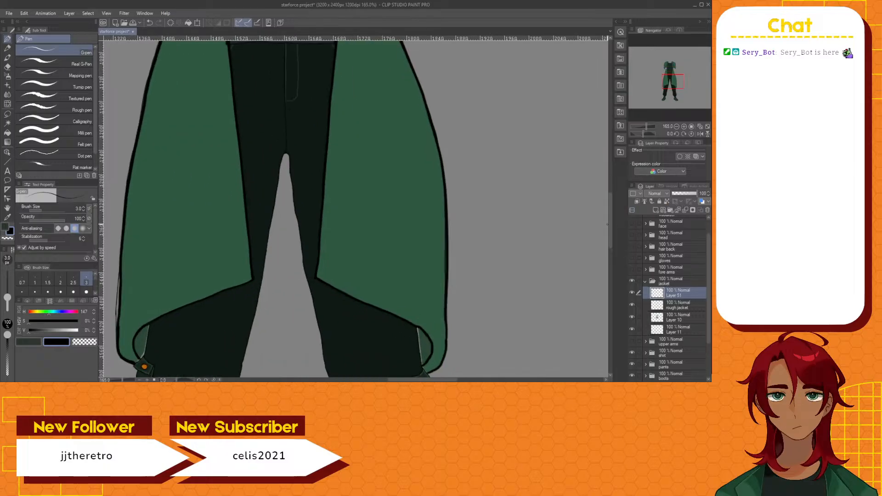
pyautogui.scroll(3, 481, 223)
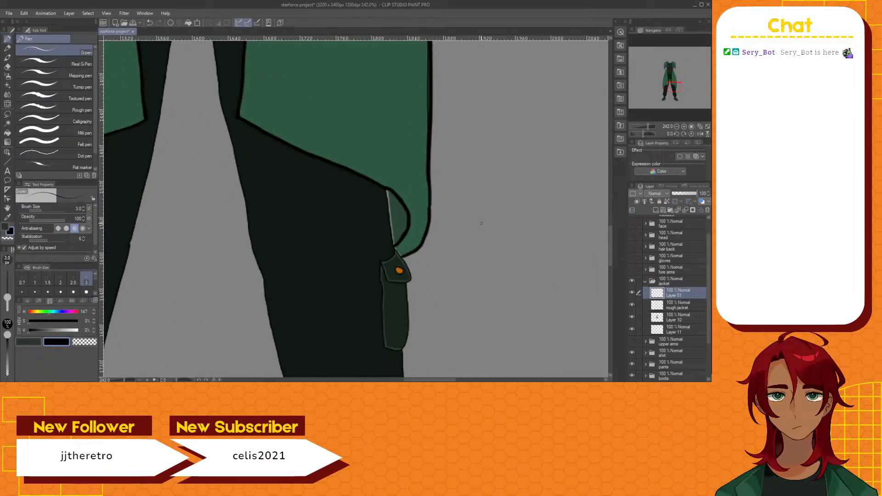
pyautogui.scroll(-5, 482, 223)
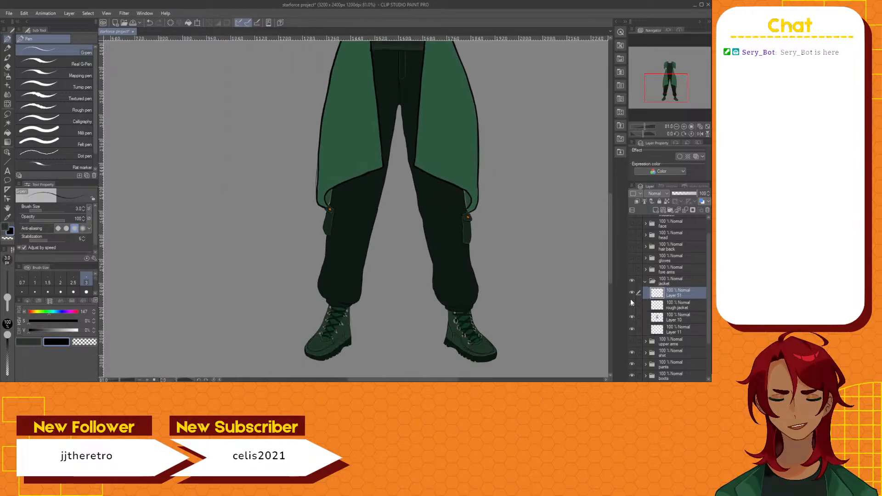
pyautogui.click(632, 305)
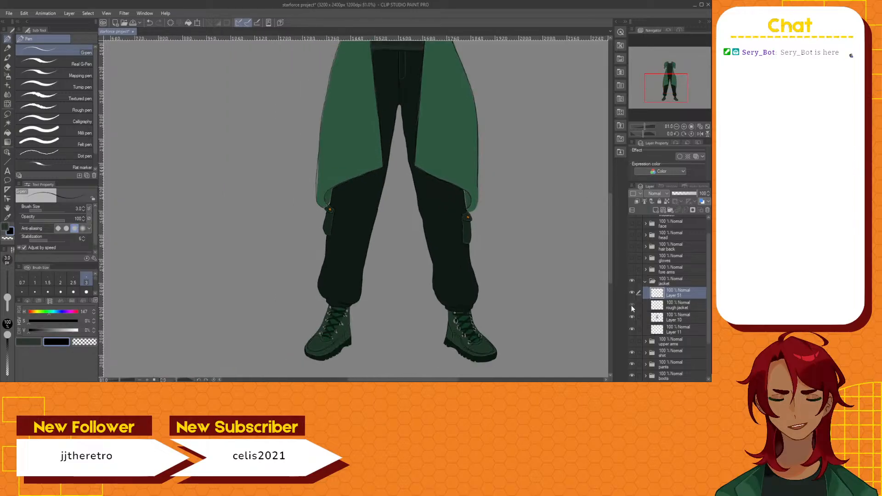
pyautogui.click(632, 305)
pyautogui.scroll(3, 564, 225)
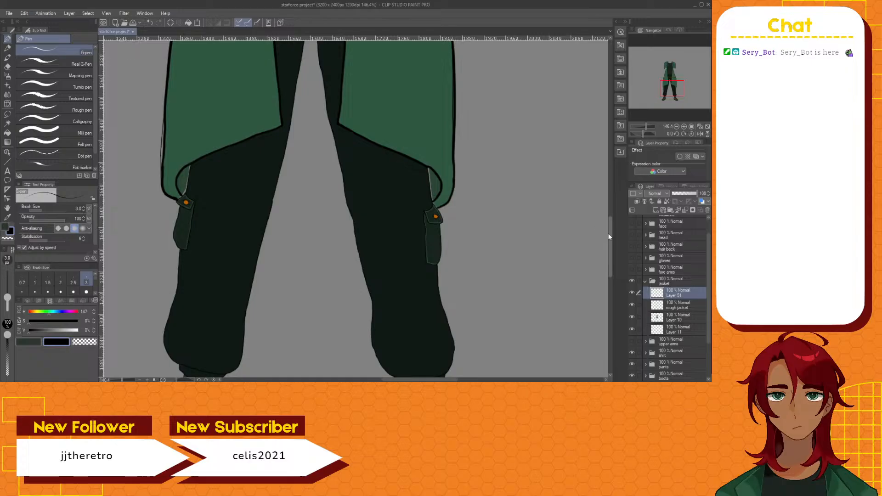
pyautogui.scroll(4, 564, 224)
pyautogui.scroll(1, 543, 234)
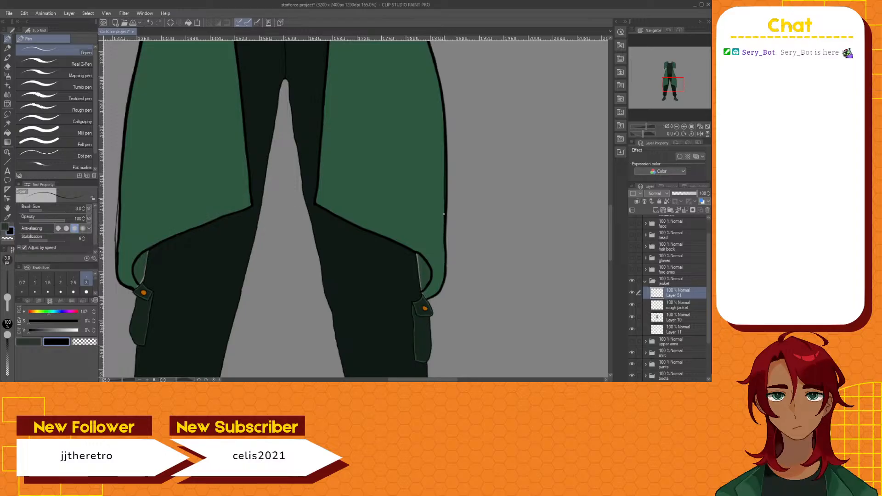
# Hide the rough jacket and trim the uneven line on the jacket's viewer-right outer edge above the hem with the hard eraser
pyautogui.click(632, 304)
pyautogui.scroll(3, 425, 211)
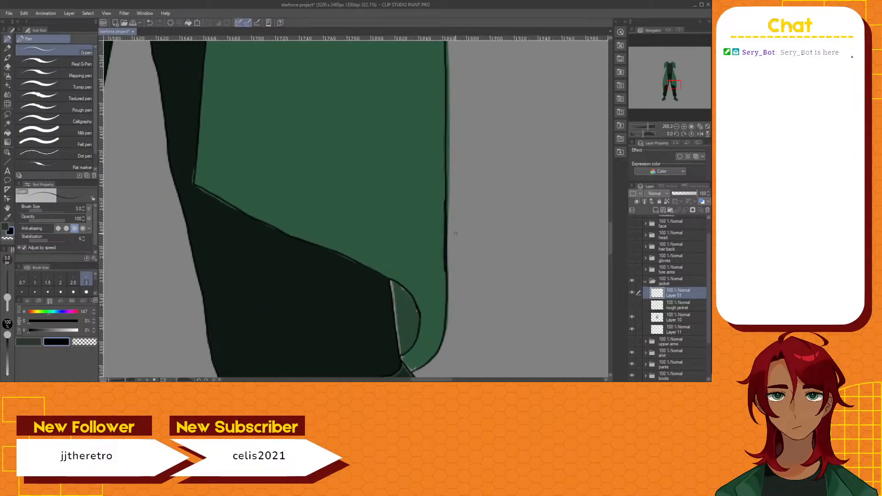
pyautogui.click(7, 67)
pyautogui.scroll(1, 558, 246)
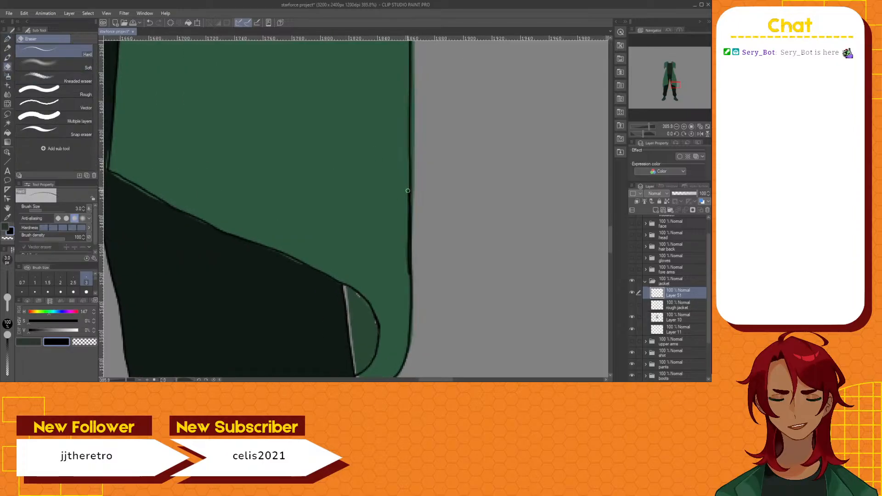
pyautogui.moveTo(408, 210); pyautogui.dragTo(408, 272)
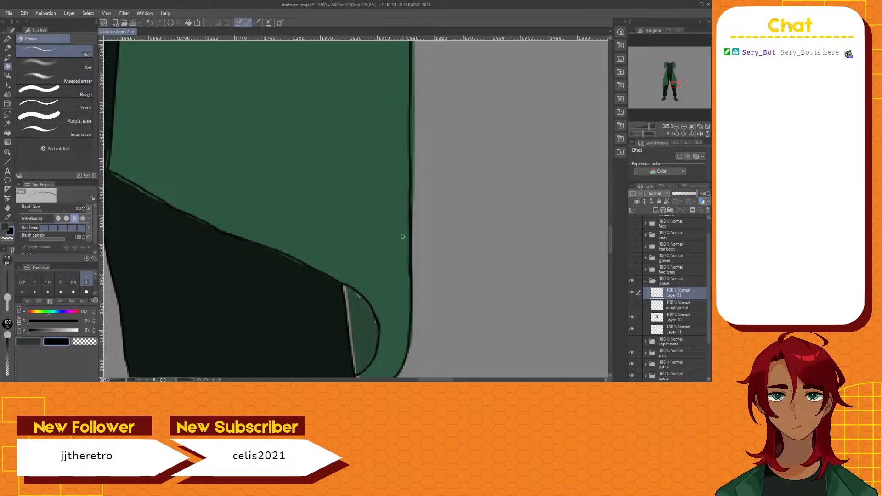
pyautogui.scroll(-5, 418, 233)
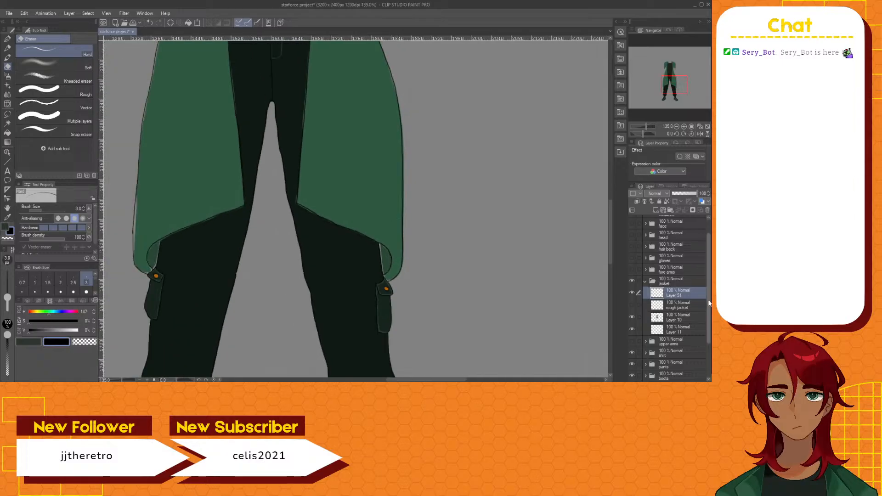
# Isolate the jacket line art on Layer 51 by hiding Layer 10, the shirt and pants folders, and Layer 11
pyautogui.moveTo(613, 260); pyautogui.dragTo(609, 250)
pyautogui.scroll(-3, 559, 214)
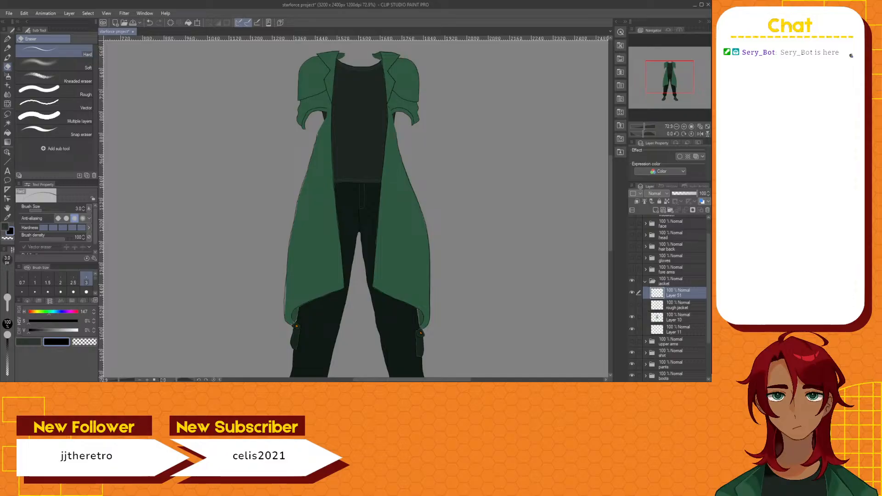
pyautogui.moveTo(446, 380); pyautogui.dragTo(466, 380)
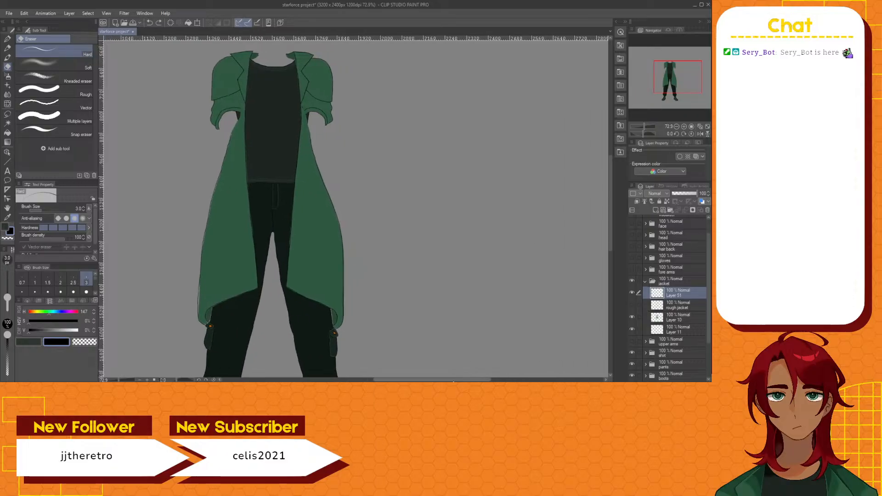
pyautogui.moveTo(453, 379); pyautogui.dragTo(436, 380)
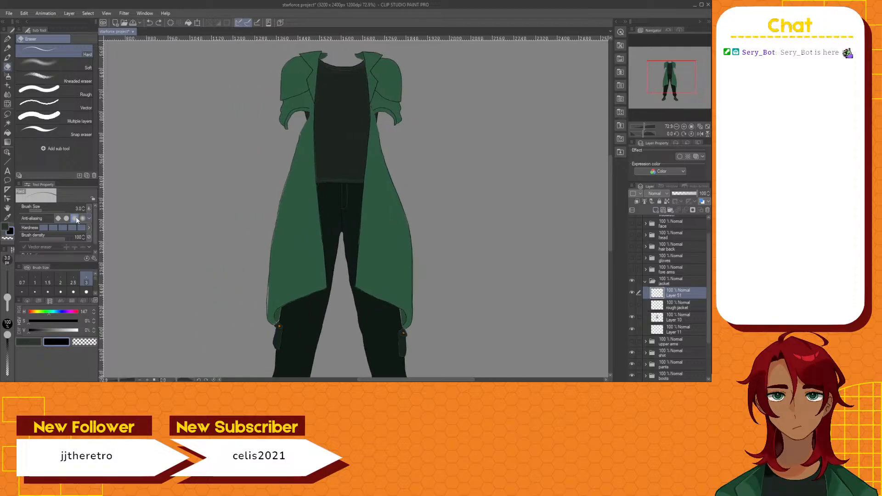
pyautogui.click(8, 38)
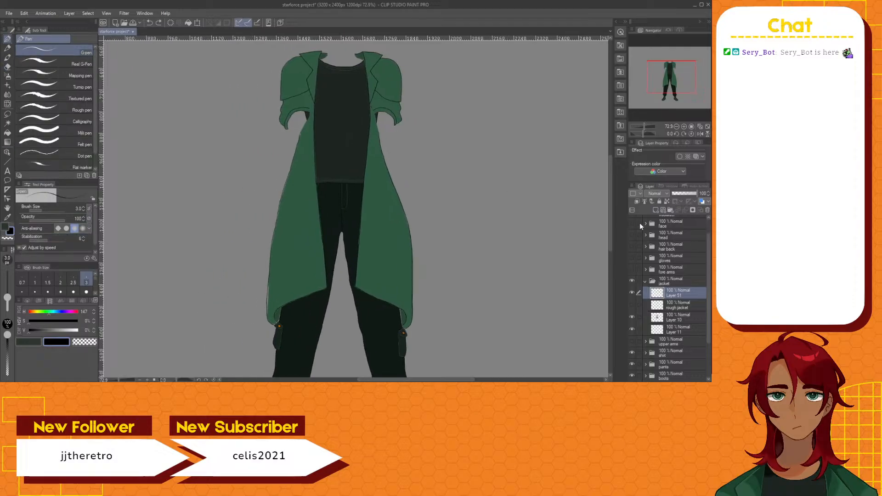
pyautogui.moveTo(611, 208); pyautogui.dragTo(611, 199)
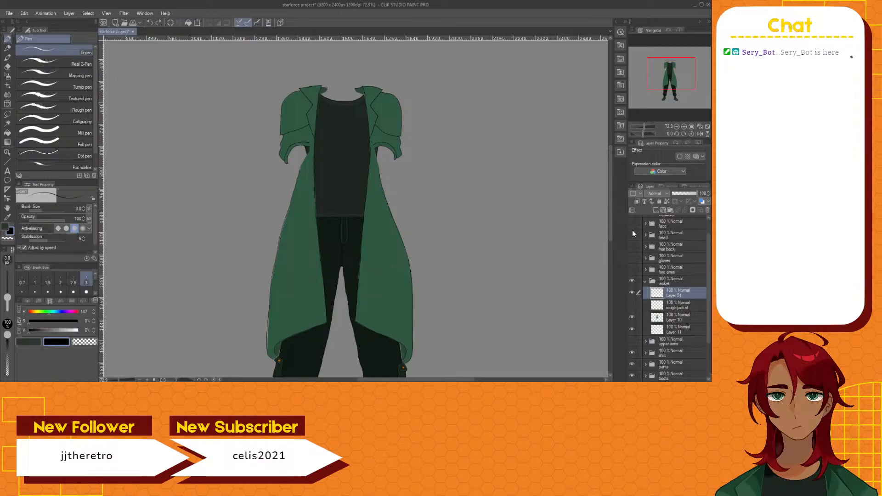
pyautogui.click(633, 317)
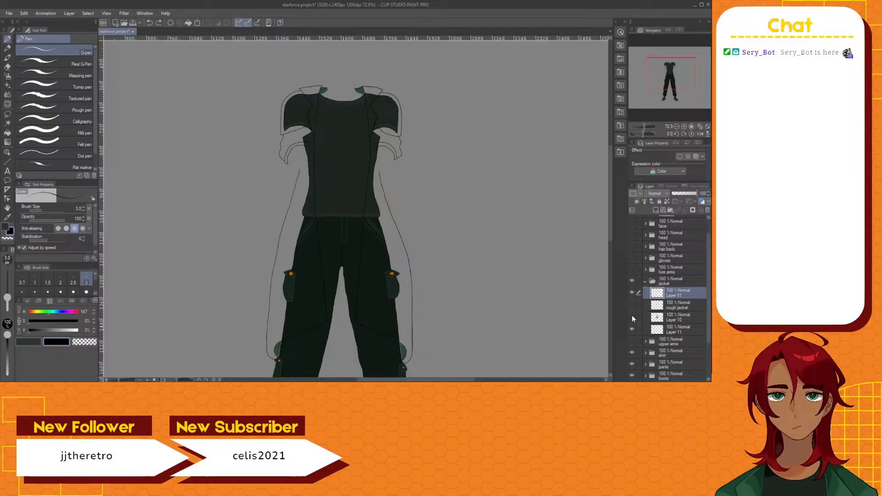
pyautogui.click(631, 353)
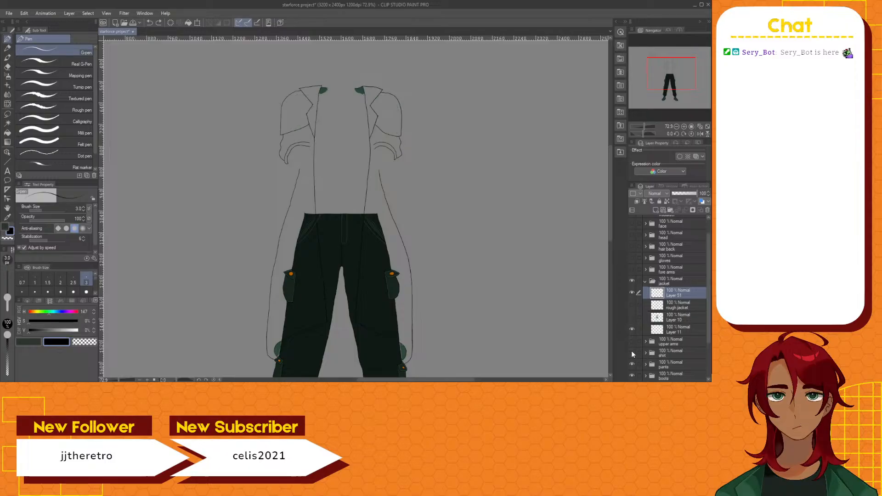
pyautogui.click(633, 363)
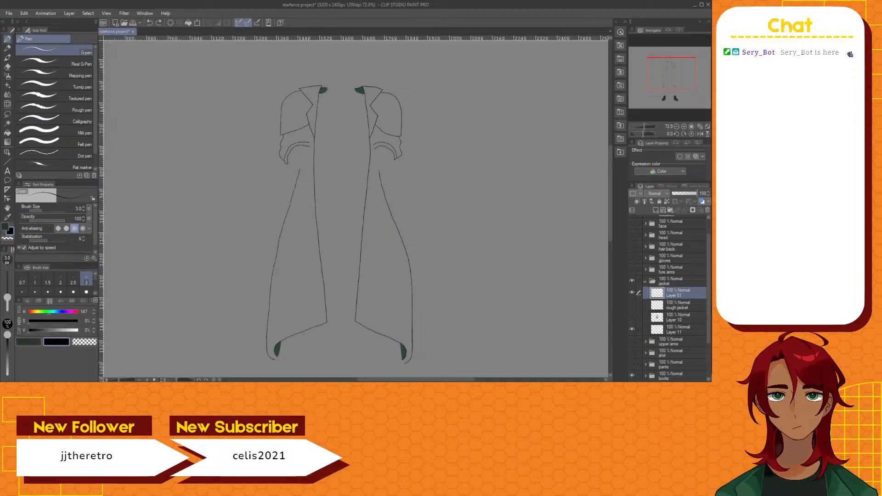
pyautogui.click(632, 330)
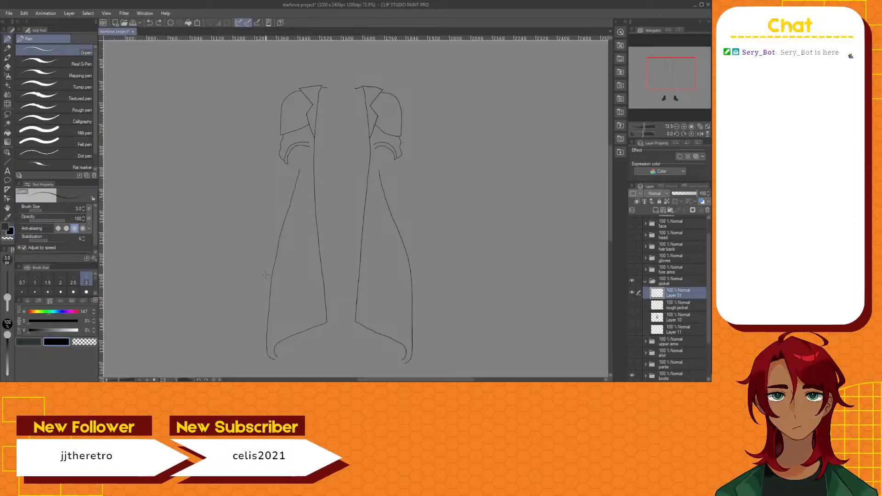
# Show Layer 10 and sample the jacket's green from its viewer-left panel as the drawing colour
pyautogui.click(632, 317)
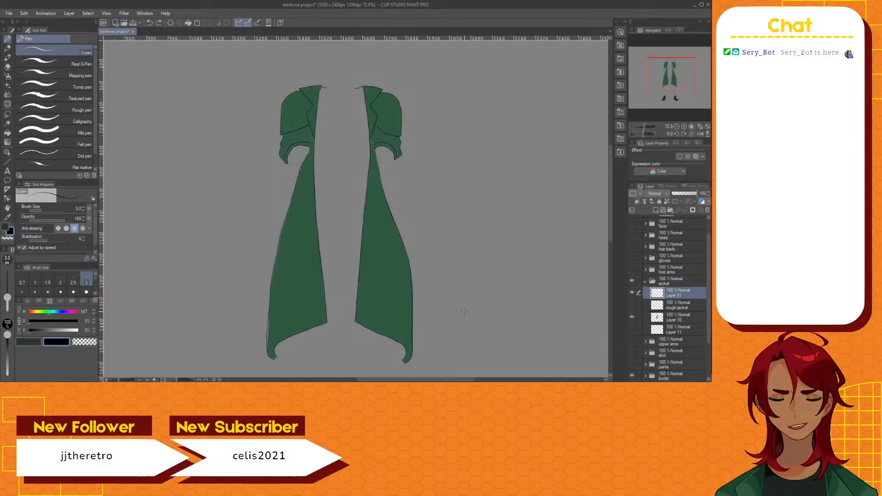
pyautogui.click(7, 217)
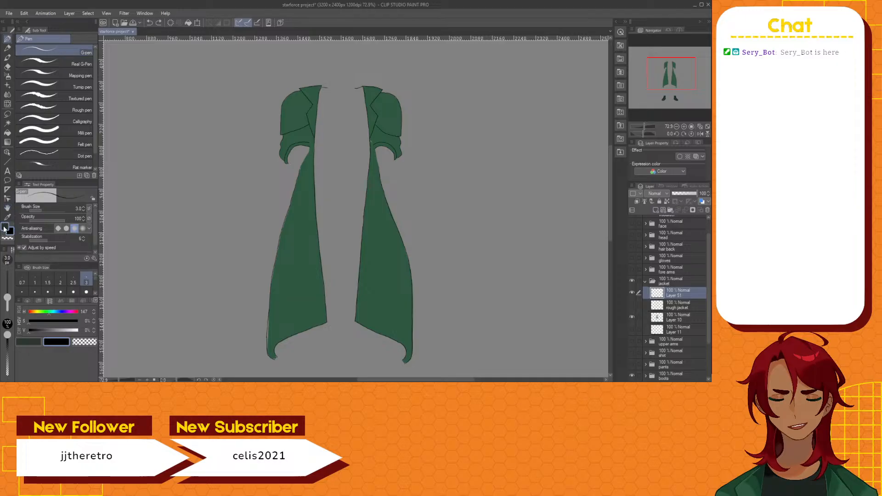
pyautogui.click(283, 276)
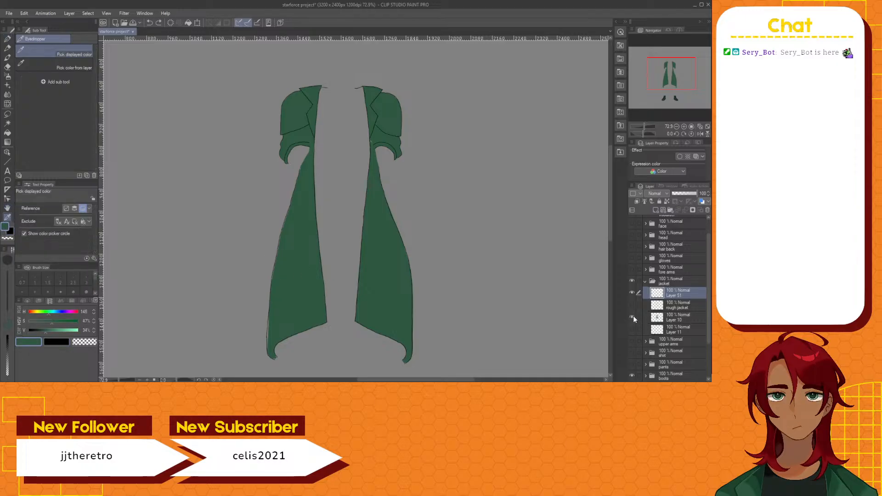
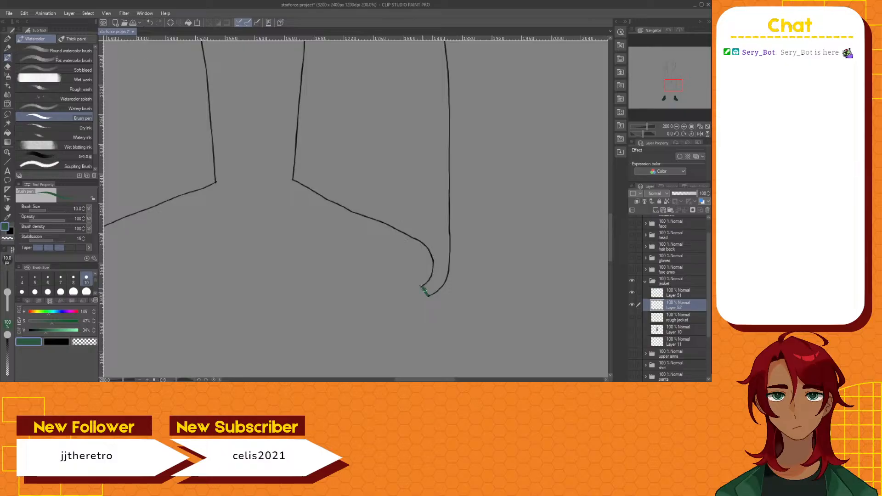
# Auto-select both long jacket panels with their sleeve cuffs and fill them with the sampled green on Layer 52
pyautogui.scroll(-4, 424, 290)
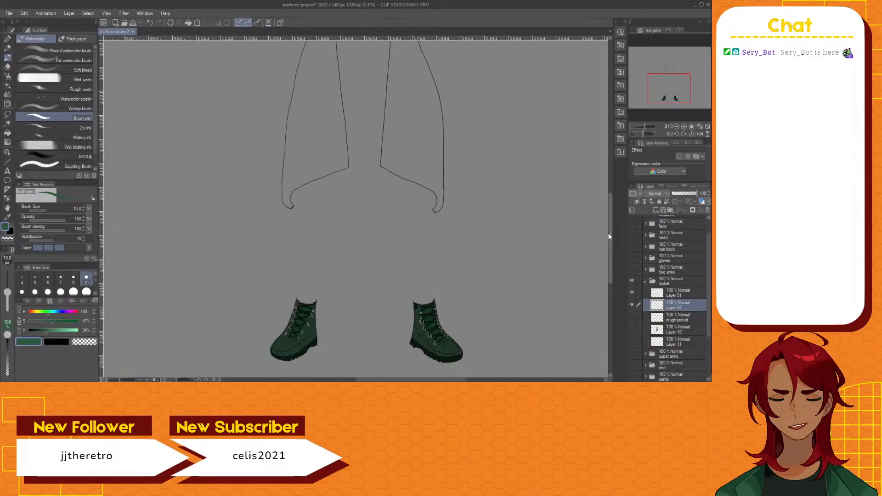
pyautogui.moveTo(605, 214); pyautogui.dragTo(603, 185)
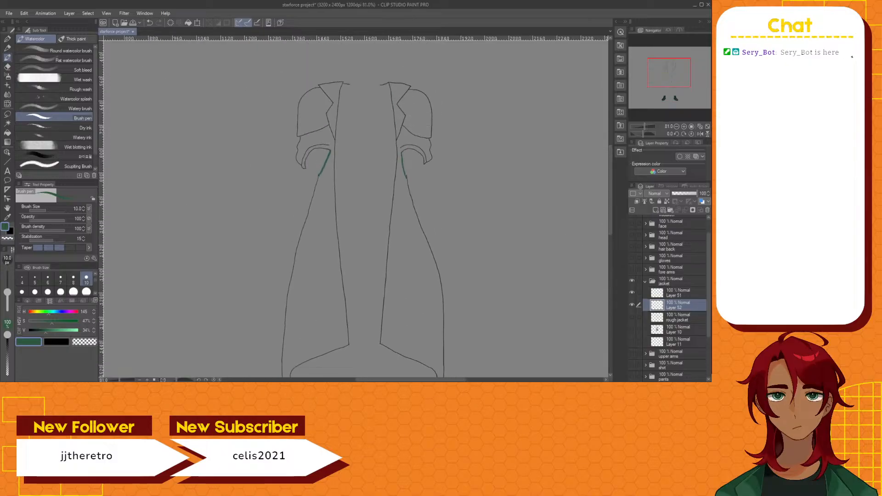
pyautogui.click(7, 123)
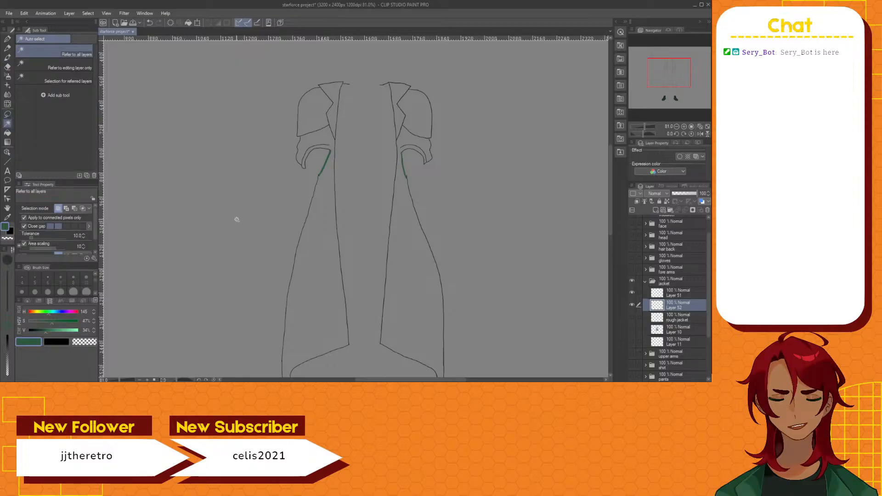
pyautogui.click(312, 258)
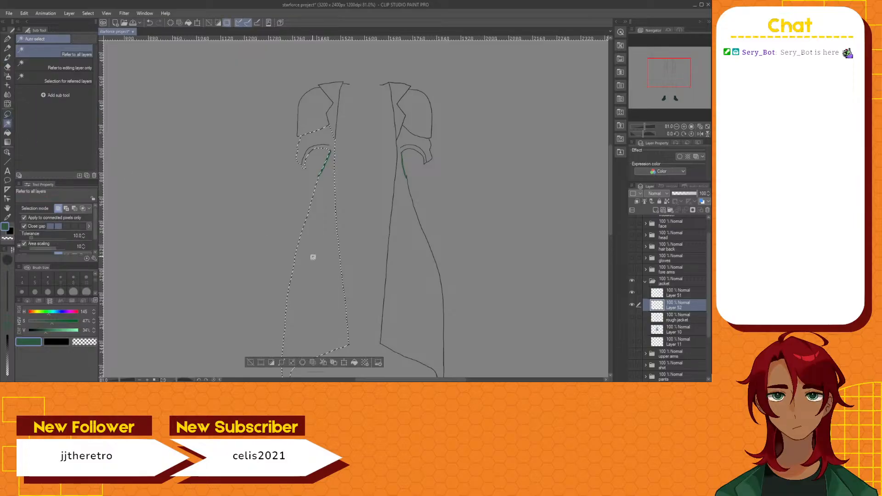
pyautogui.click(353, 363)
pyautogui.click(396, 306)
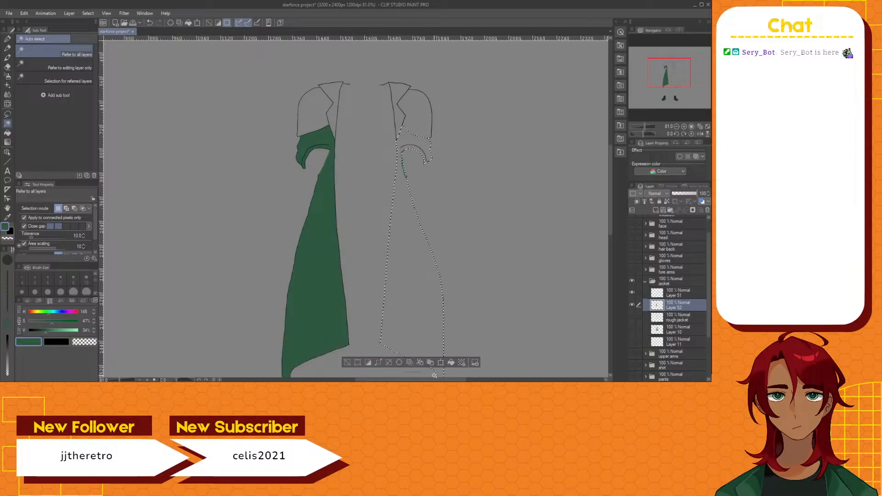
pyautogui.click(451, 363)
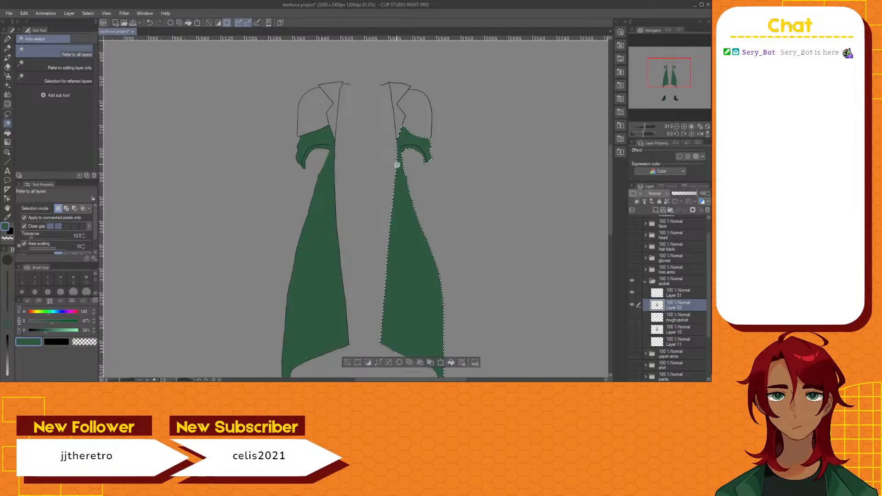
# Auto-select the viewer-right lapel and upper sleeve of the jacket and fill each with the same green
pyautogui.click(396, 115)
pyautogui.click(438, 151)
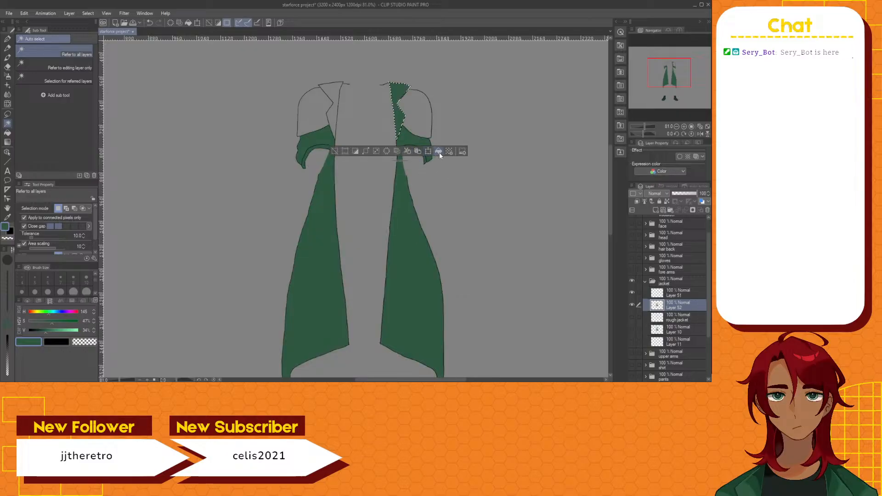
pyautogui.click(420, 117)
pyautogui.click(454, 150)
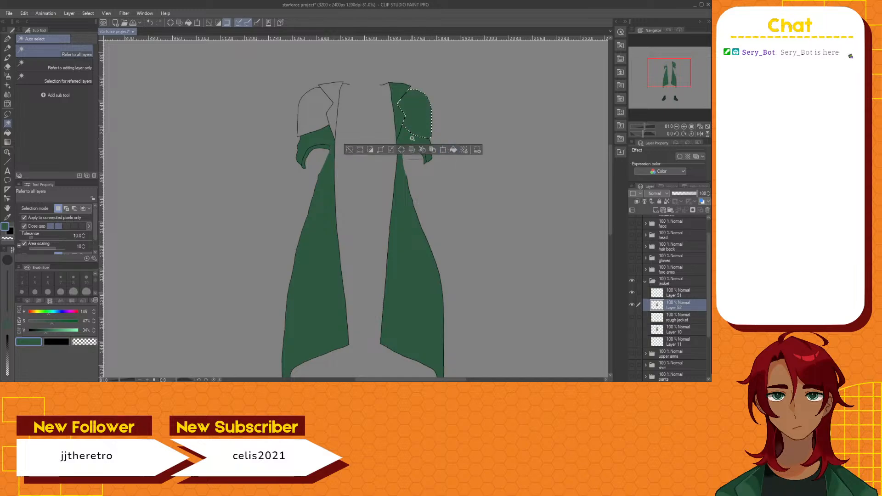
# Auto-select the viewer-left lapel and upper sleeve of the jacket, fill each with the same green, and clear the selection
pyautogui.click(332, 120)
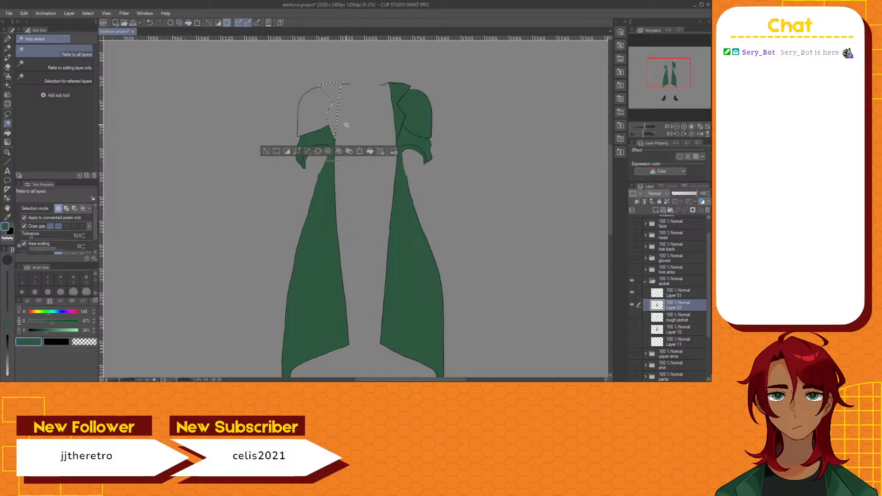
pyautogui.click(372, 152)
pyautogui.click(311, 114)
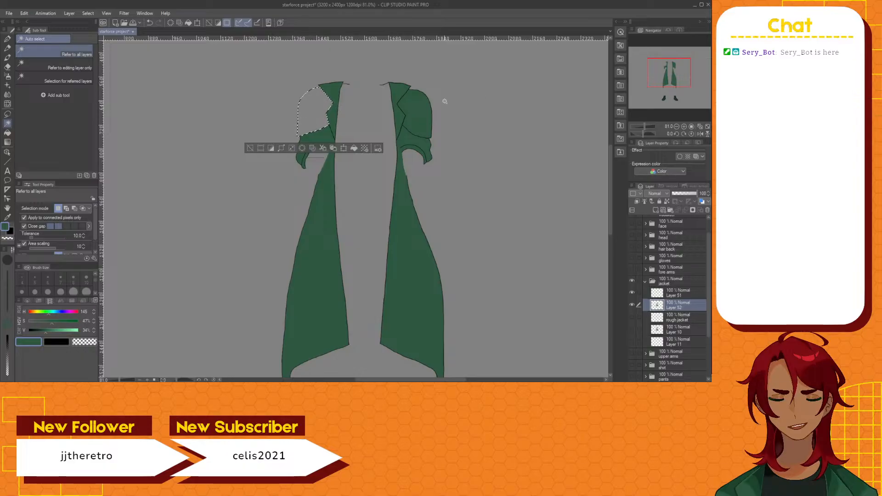
pyautogui.click(353, 152)
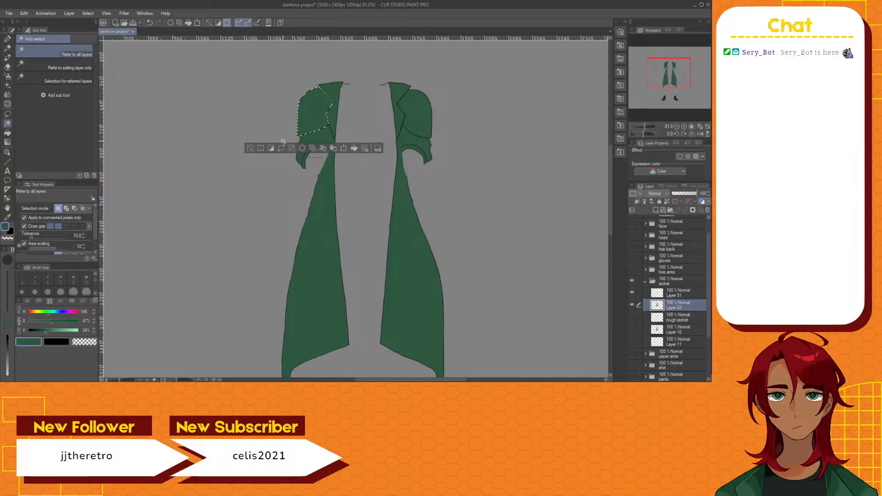
pyautogui.click(251, 149)
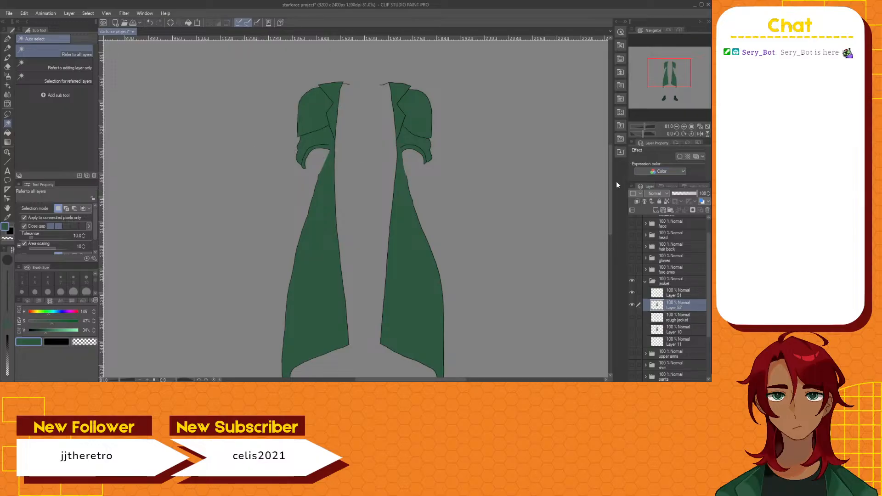
# Show the shirt and pants folders beneath the coloured jacket
pyautogui.moveTo(611, 175); pyautogui.dragTo(611, 227)
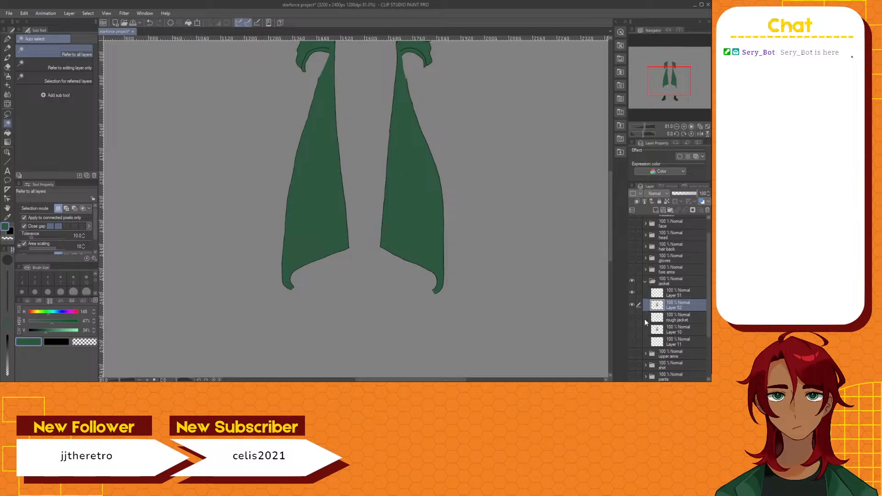
pyautogui.click(632, 365)
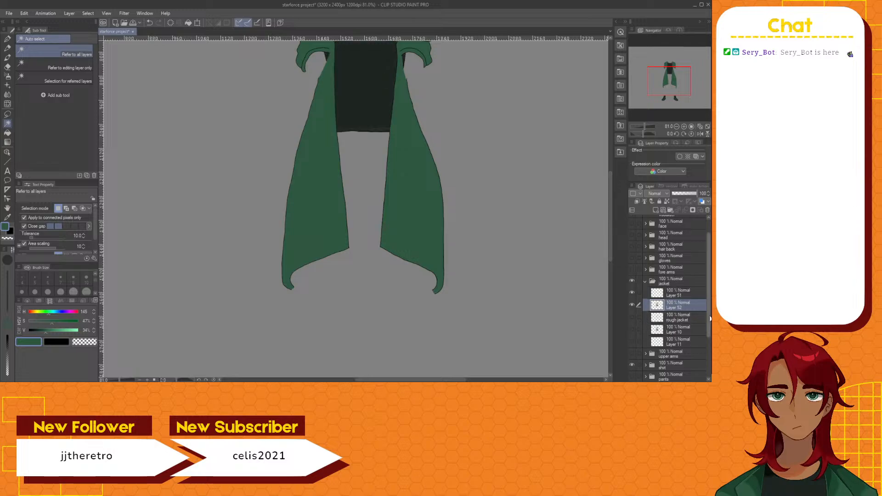
pyautogui.scroll(-1, 710, 326)
pyautogui.scroll(-2, 710, 327)
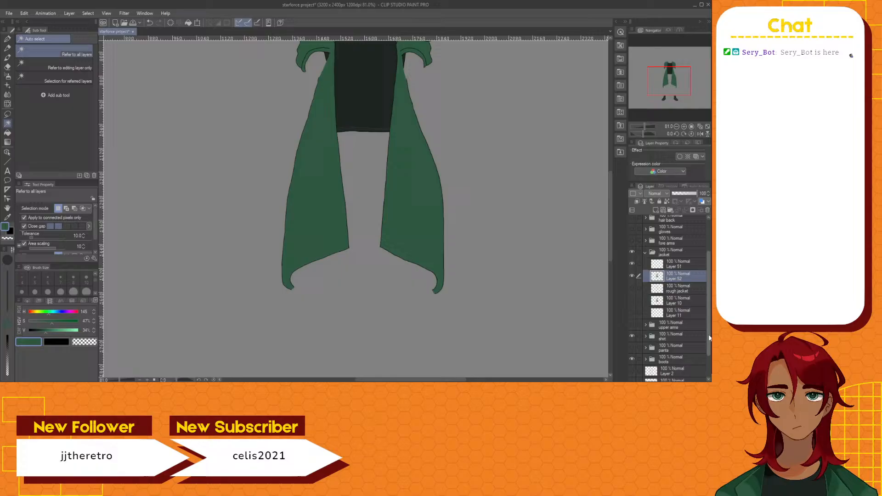
pyautogui.click(633, 344)
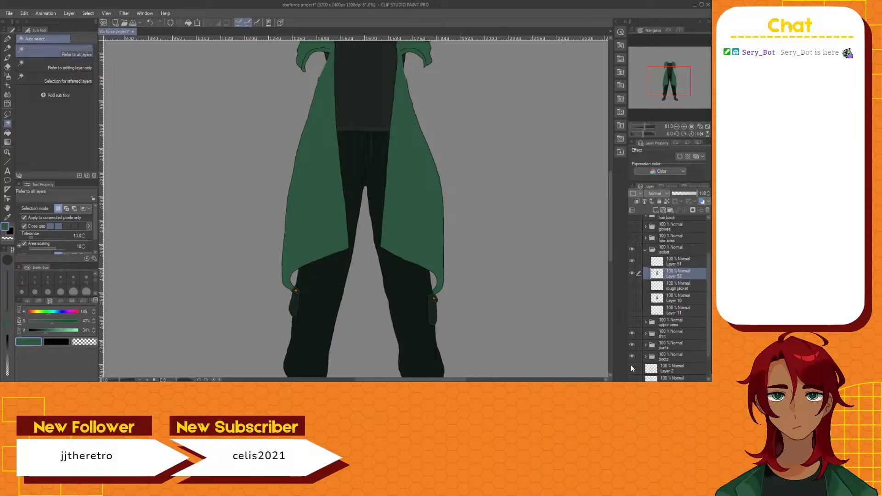
# Check where both coat tails meet the pants pockets, and make Layer 42 in the pants folder the active layer
pyautogui.scroll(8, 340, 291)
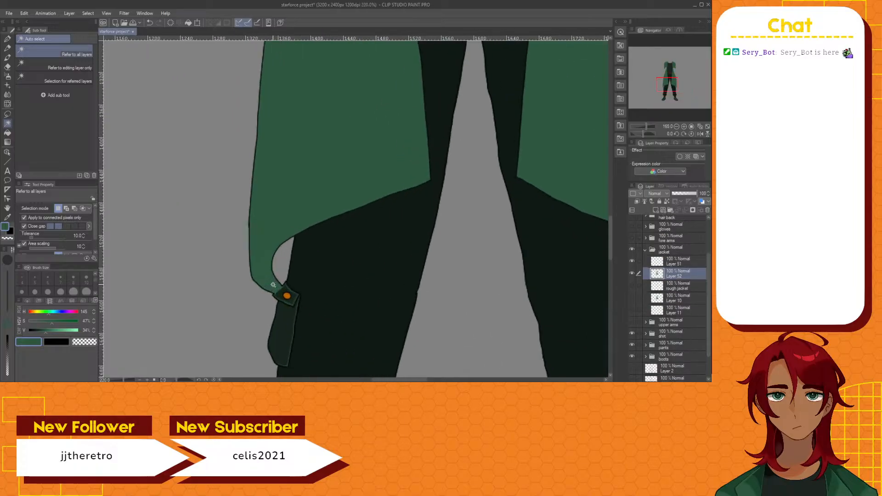
pyautogui.scroll(-1, 274, 285)
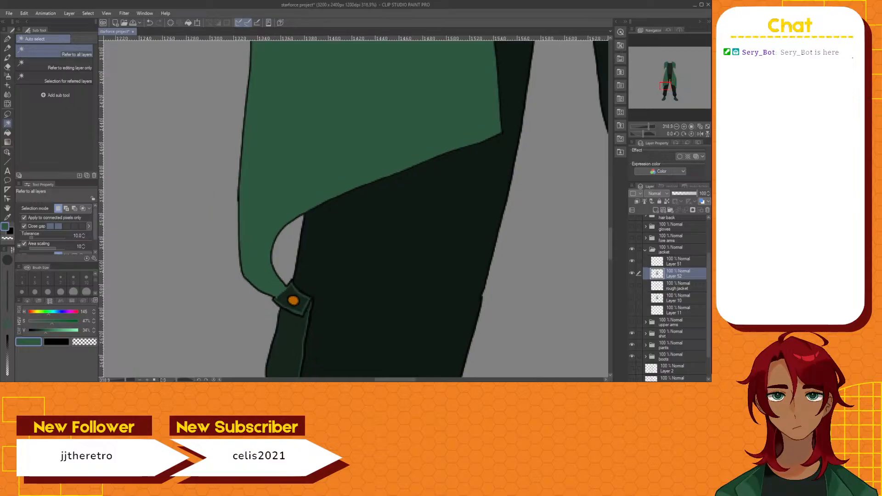
pyautogui.moveTo(394, 380); pyautogui.dragTo(423, 380)
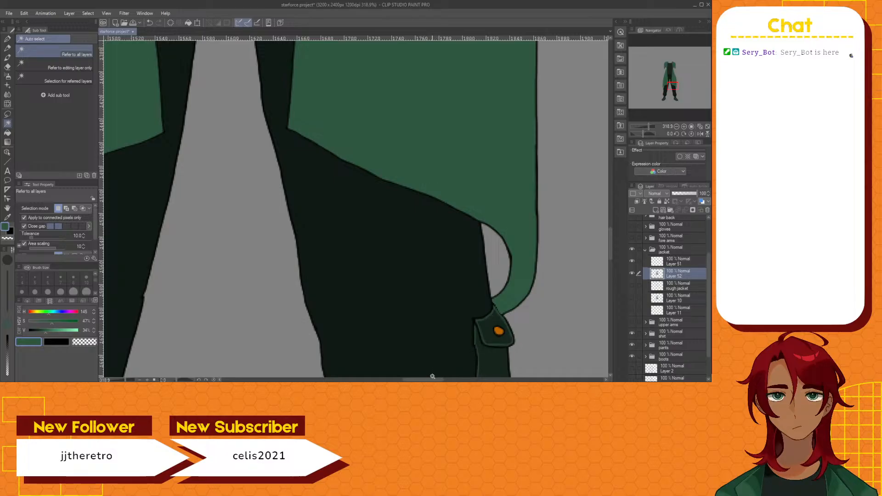
pyautogui.moveTo(433, 379)
pyautogui.mouseDown()
pyautogui.moveTo(413, 379)
pyautogui.moveTo(434, 379)
pyautogui.mouseUp()
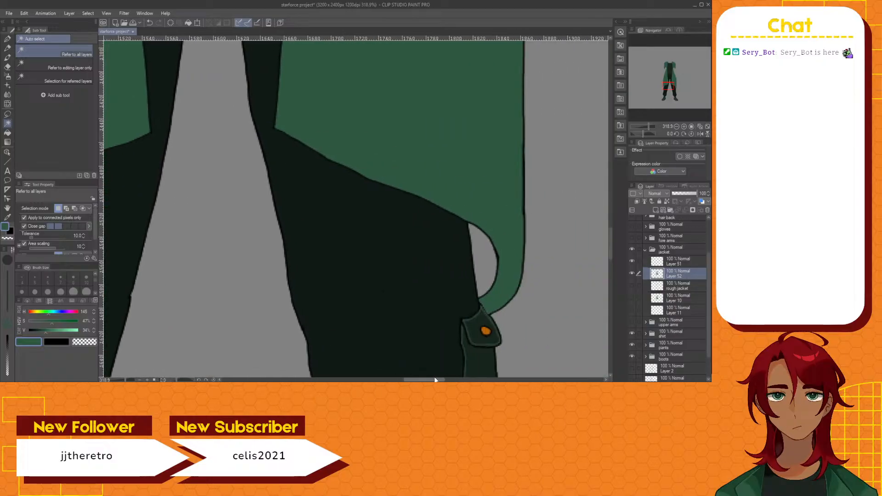
pyautogui.click(647, 345)
pyautogui.scroll(-1, 666, 352)
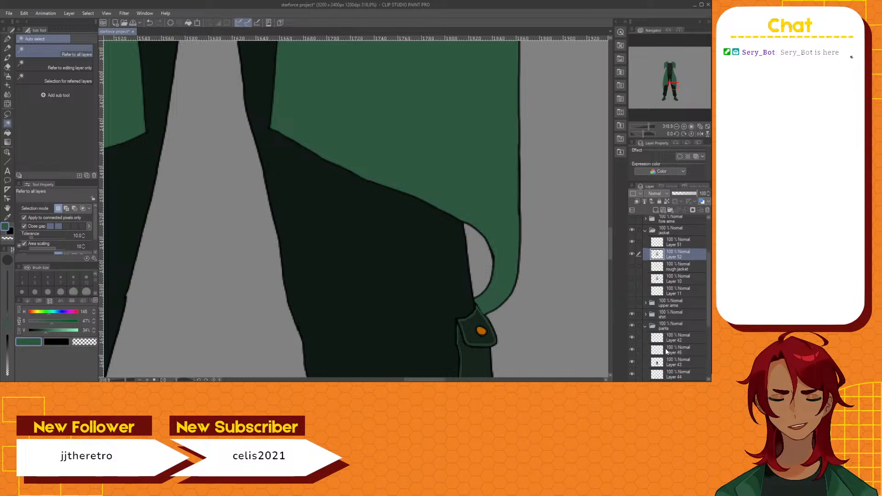
pyautogui.scroll(-1, 666, 352)
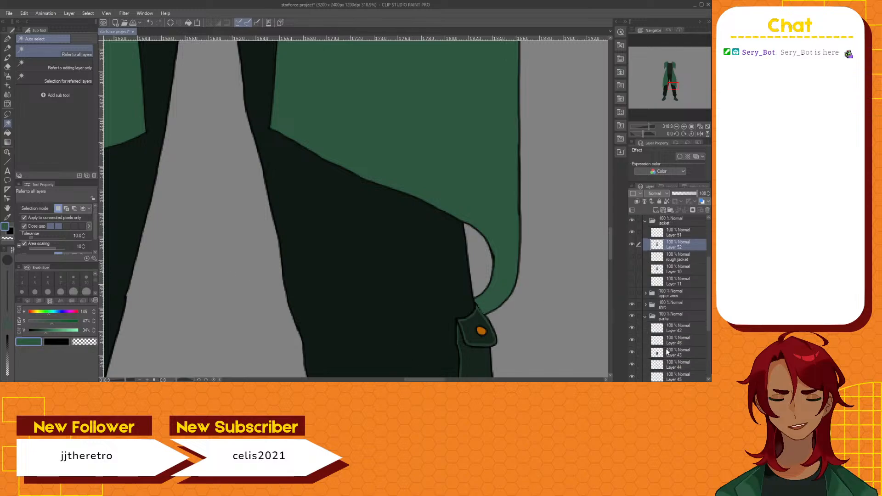
pyautogui.click(632, 328)
pyautogui.click(632, 328)
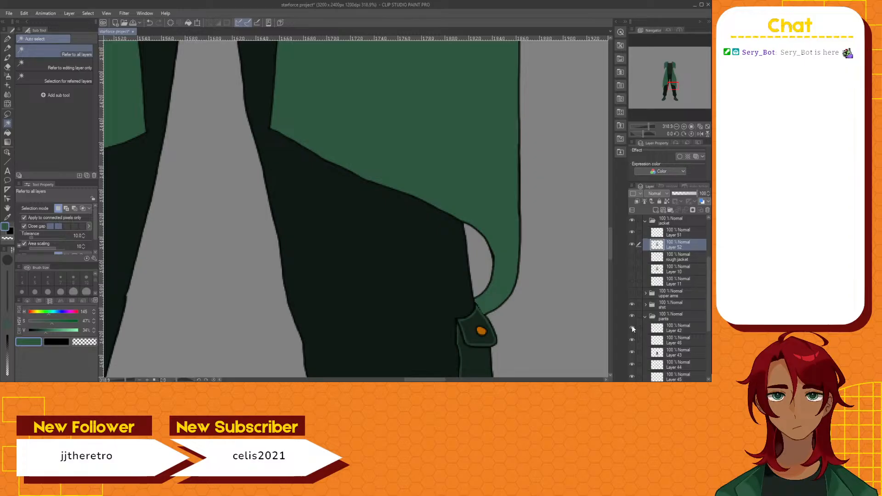
pyautogui.click(647, 330)
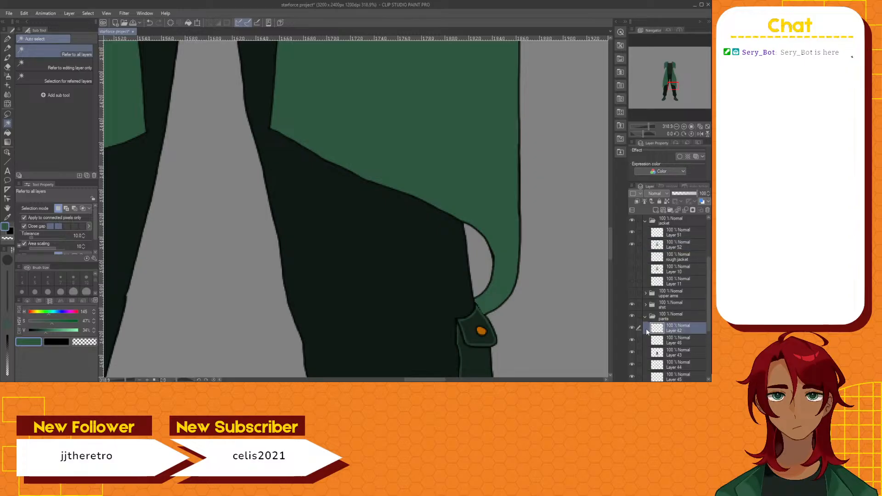
pyautogui.scroll(2, 488, 320)
pyautogui.click(488, 320)
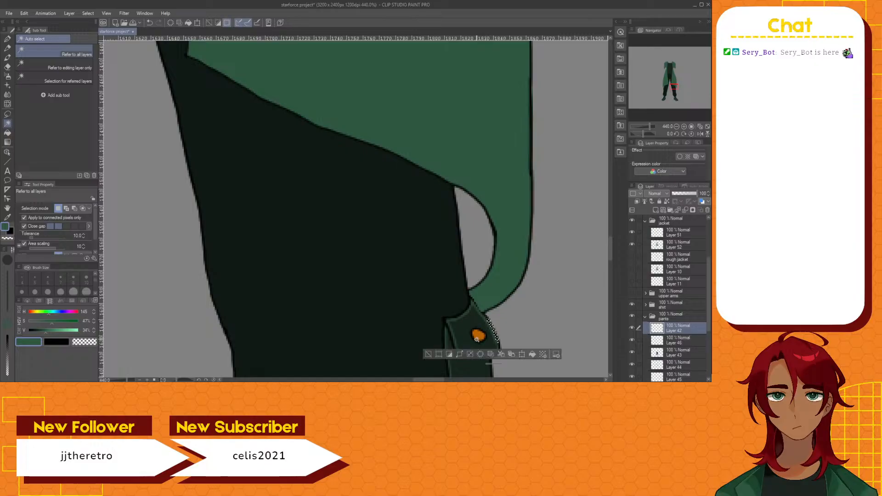
pyautogui.click(429, 354)
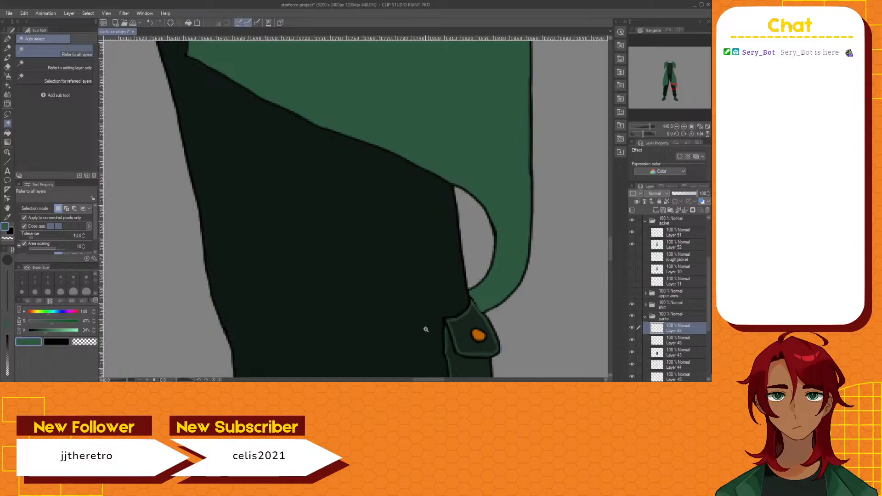
# Switch Auto select to Refer to editing layer only and try selecting pieces of the pants outline beside the viewer-right pocket
pyautogui.click(37, 69)
pyautogui.click(461, 241)
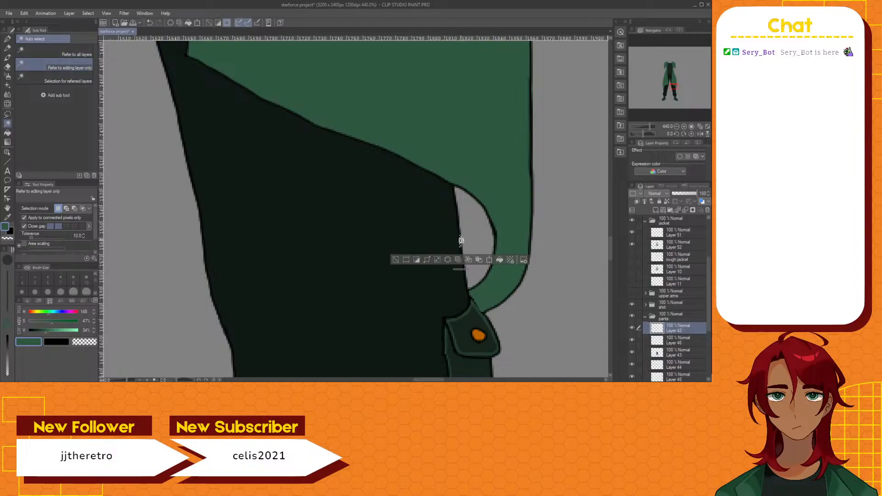
pyautogui.hotkey('ctrl', 'd')
pyautogui.click(459, 225)
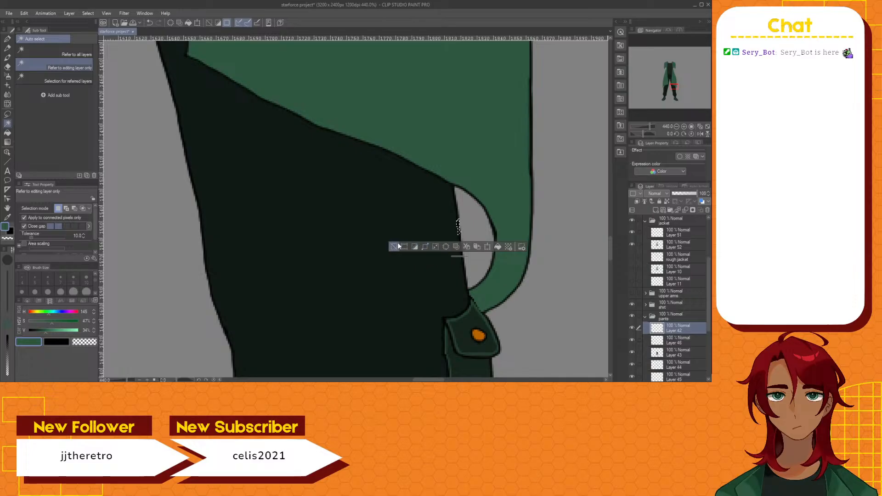
pyautogui.hotkey('ctrl', 'd')
pyautogui.scroll(2, 468, 283)
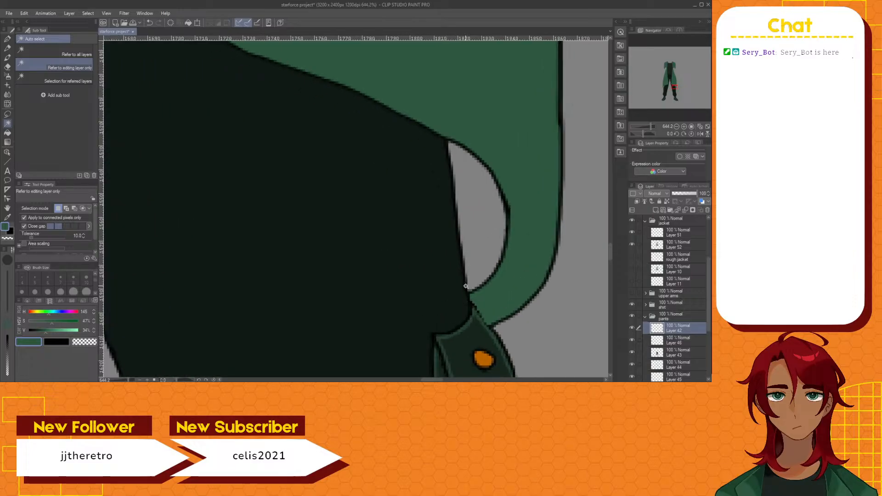
pyautogui.click(465, 286)
pyautogui.hotkey('alt', 'Delete')
pyautogui.click(402, 308)
pyautogui.click(472, 305)
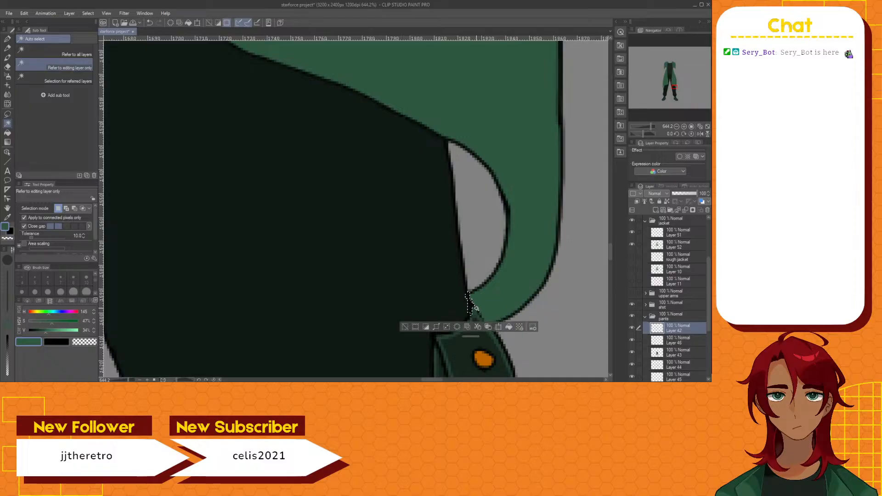
pyautogui.hotkey('alt', 'Delete')
pyautogui.hotkey('ctrl', 'd')
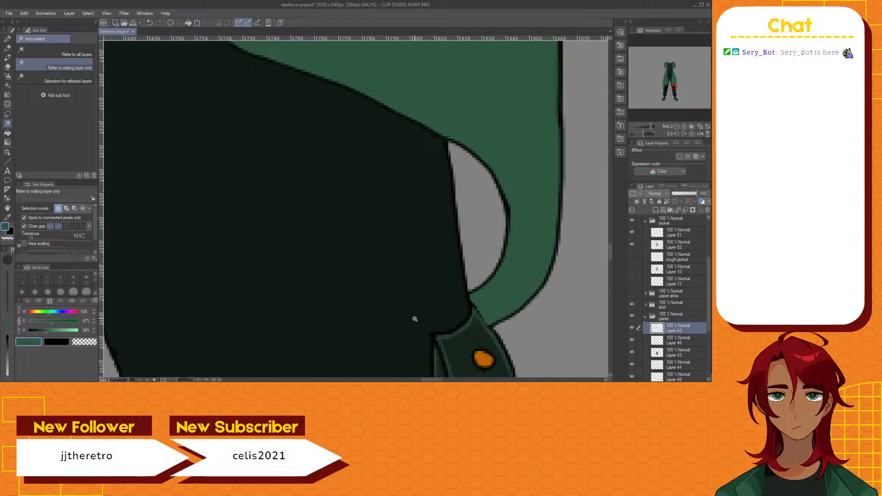
# Auto-select the region bounded by the pants and pocket outline on Layer 42
pyautogui.scroll(-3, 491, 331)
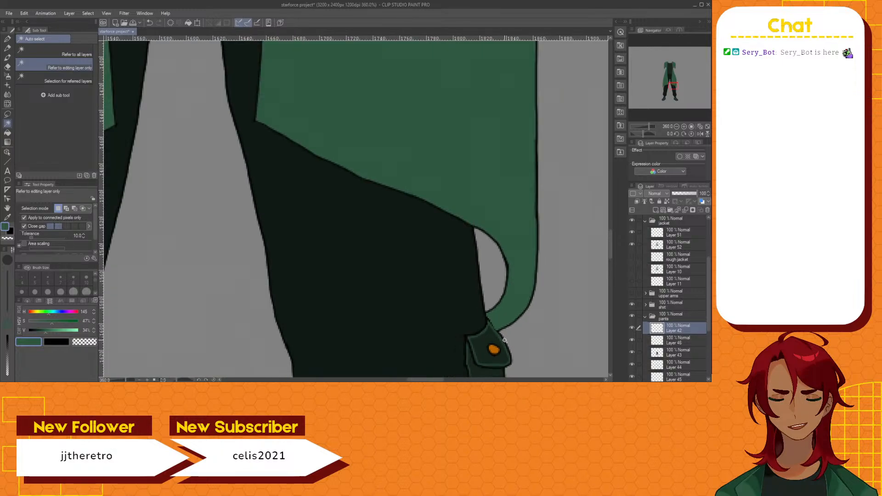
pyautogui.click(503, 339)
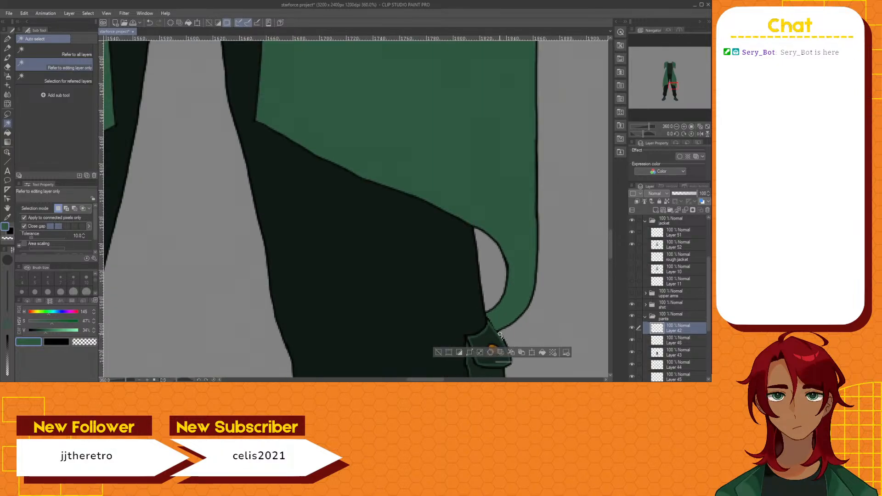
pyautogui.scroll(3, 501, 335)
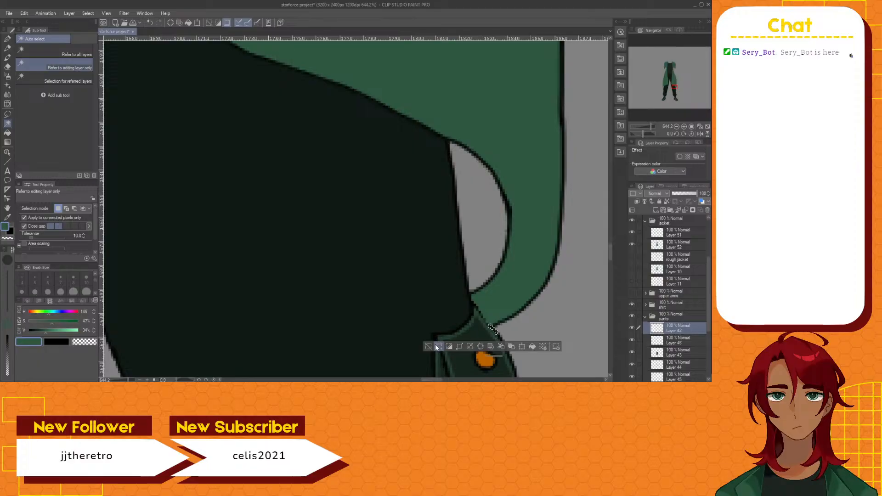
pyautogui.click(436, 347)
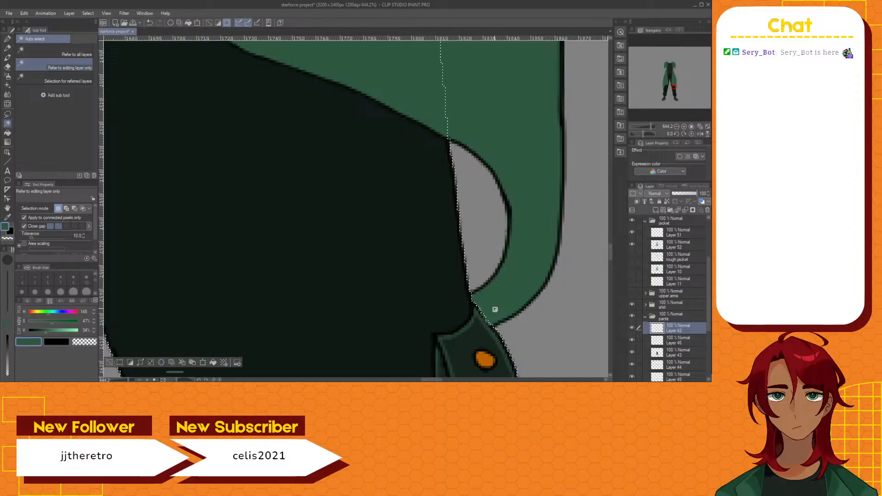
# Clean up the green on Layer 52 where both coat tails meet the pocket flaps with the Hard eraser, and clear the selection
pyautogui.scroll(3, 495, 309)
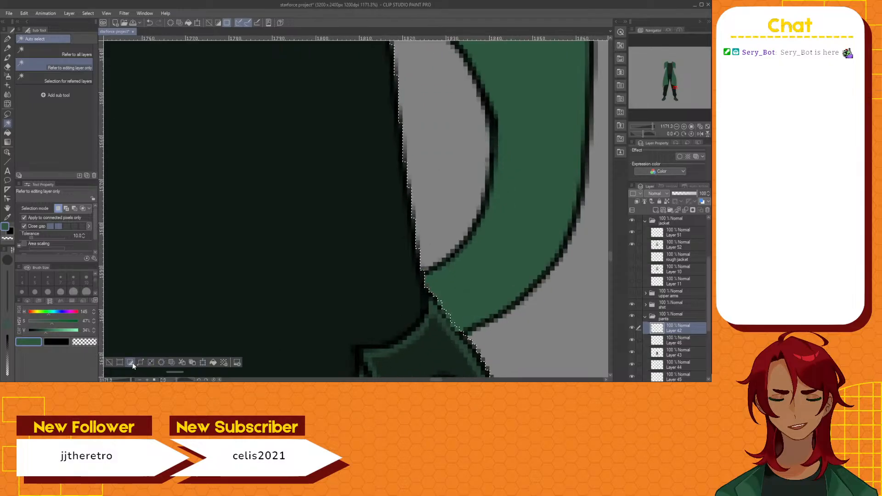
pyautogui.click(7, 66)
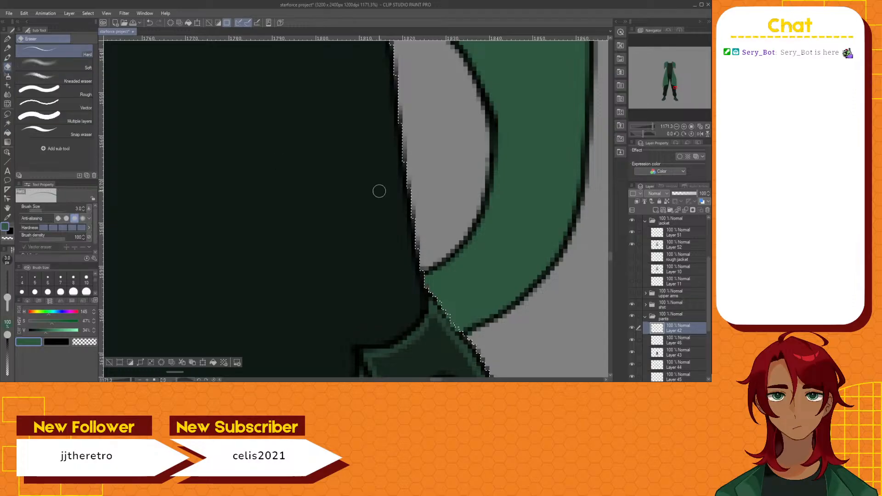
pyautogui.click(676, 245)
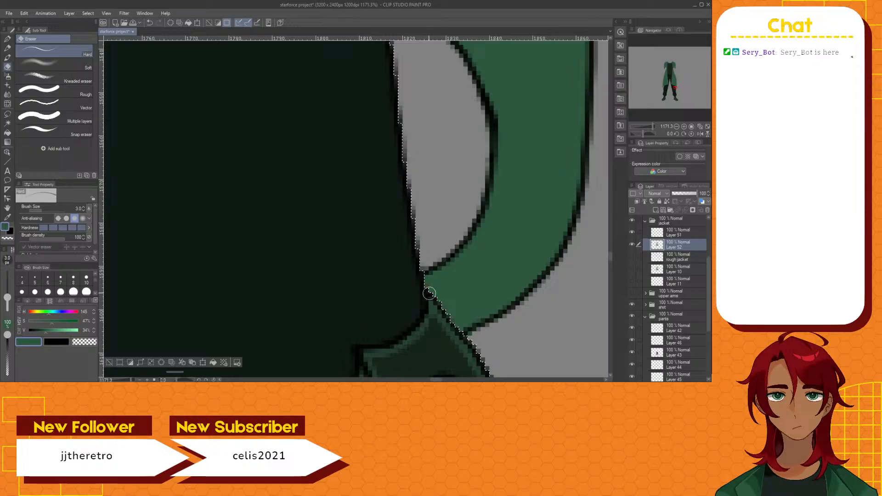
pyautogui.scroll(-3, 451, 327)
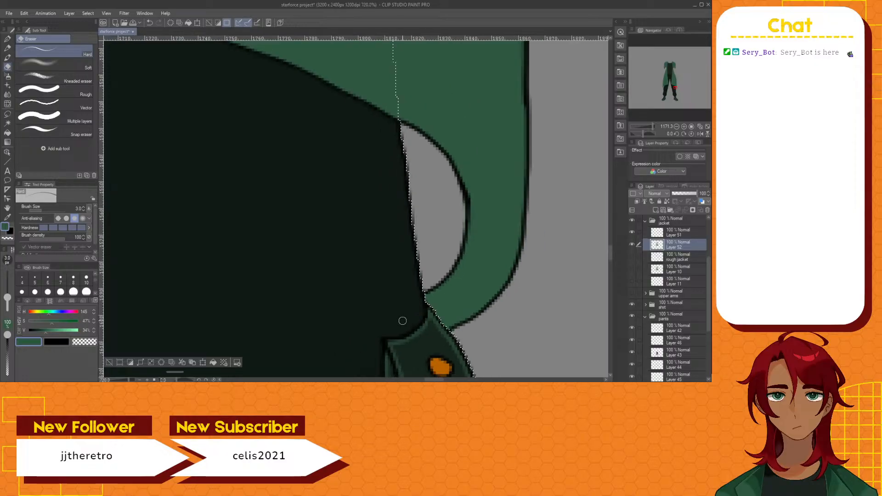
pyautogui.press('h')
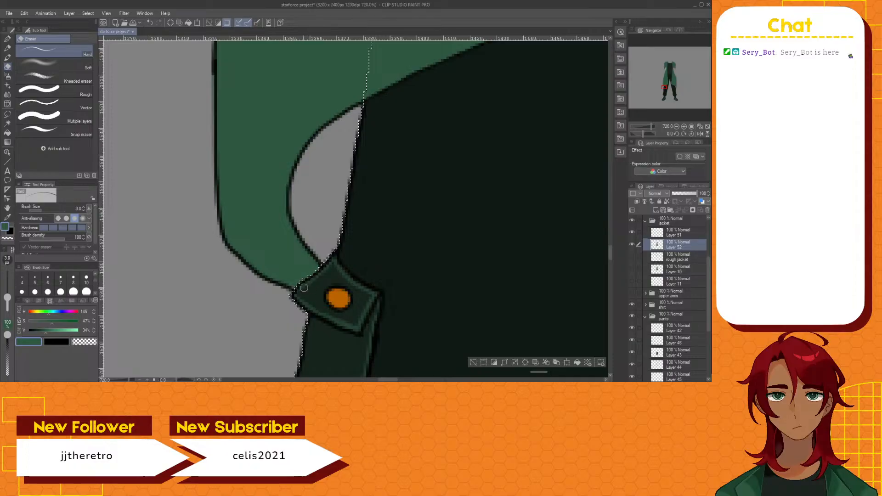
pyautogui.hotkey('ctrl', 'd')
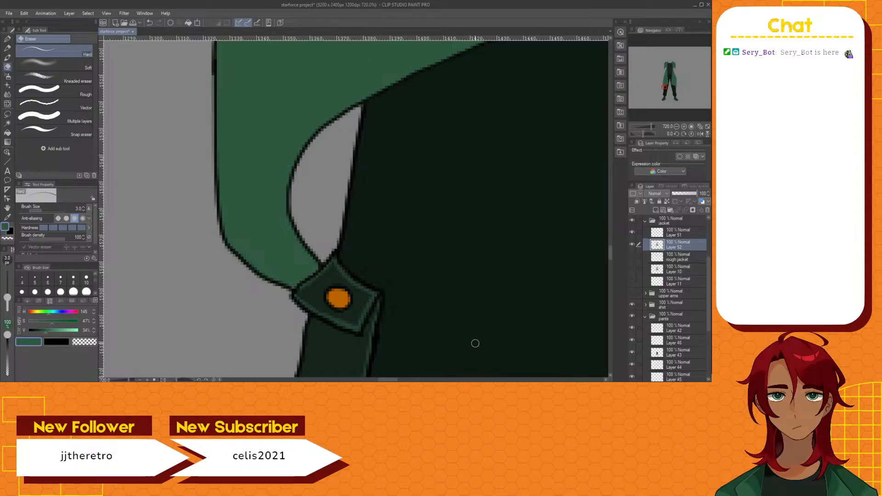
pyautogui.scroll(-2, 475, 344)
pyautogui.hscroll(6, 356, 209)
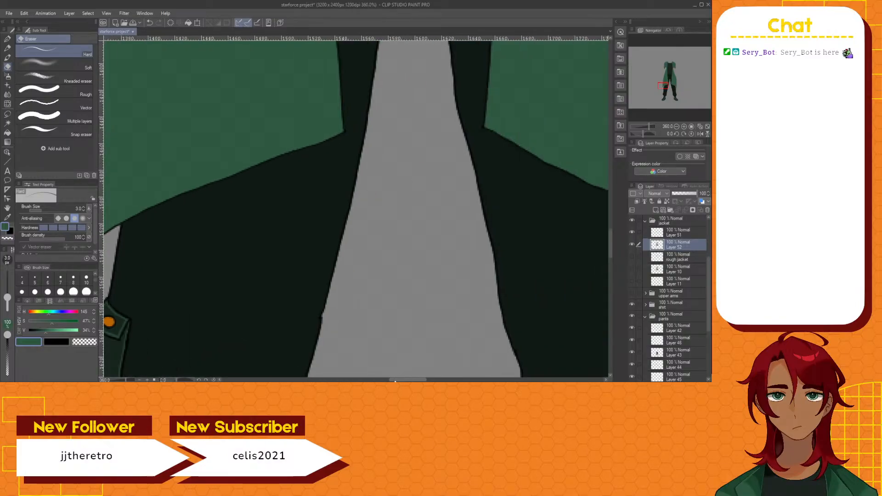
pyautogui.hscroll(-2, 404, 354)
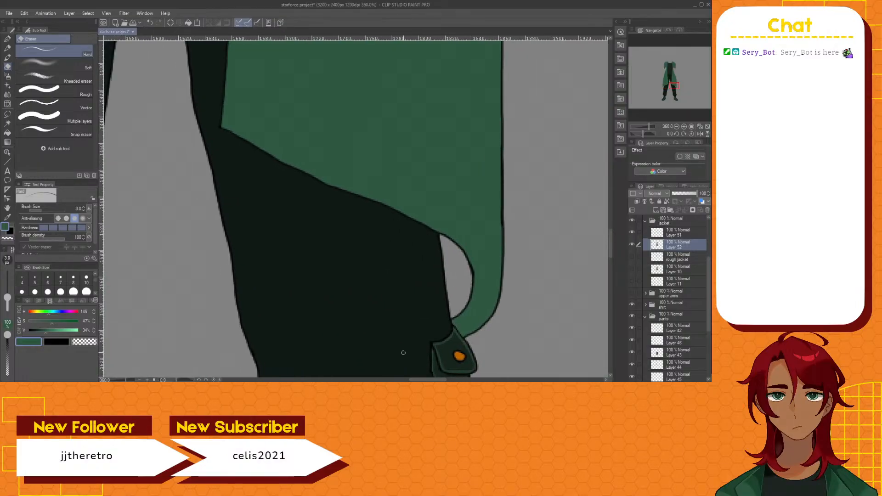
# Add a new raster layer in the jacket folder, directly above the rough jacket layer and below Layer 52
pyautogui.scroll(-4, 380, 286)
pyautogui.scroll(1, 381, 287)
pyautogui.hscroll(2, 381, 287)
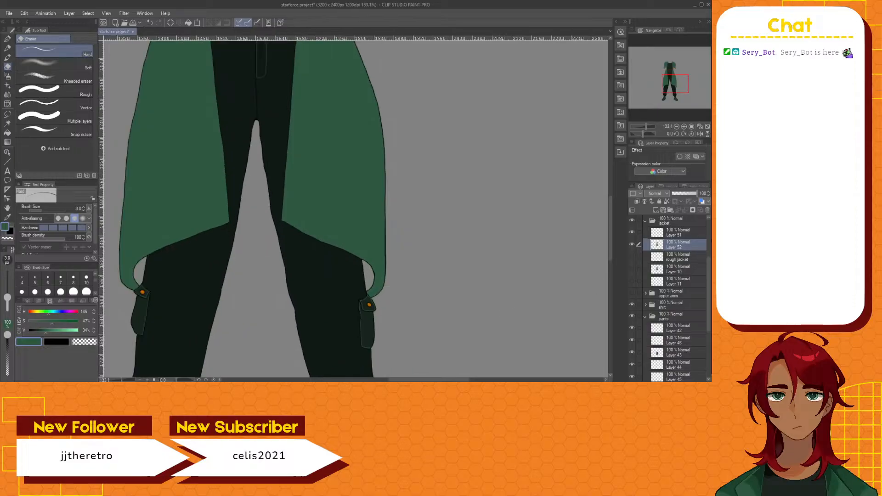
pyautogui.click(681, 256)
pyautogui.click(656, 212)
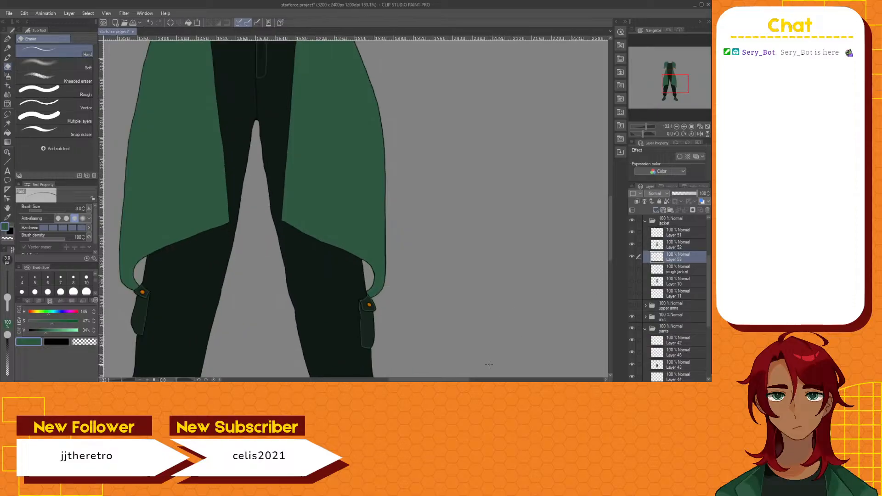
# Collapse the pants folder, show Layer 11 in the jacket folder, and switch to the Eyedropper for picking its darker lining green
pyautogui.hscroll(-2, 282, 209)
pyautogui.moveTo(453, 381); pyautogui.dragTo(452, 381)
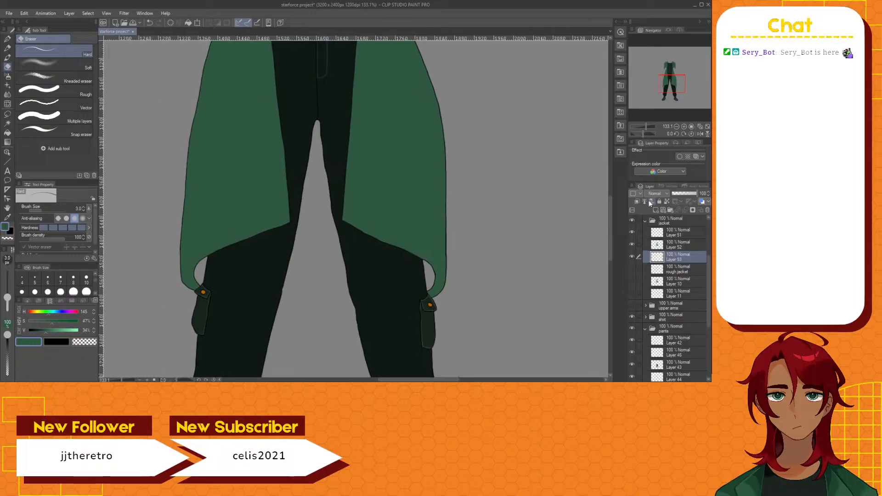
pyautogui.click(646, 329)
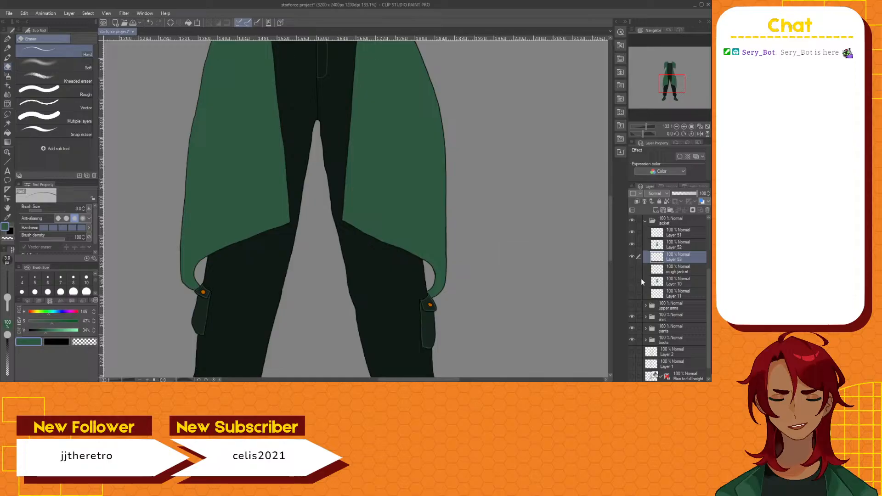
pyautogui.click(633, 293)
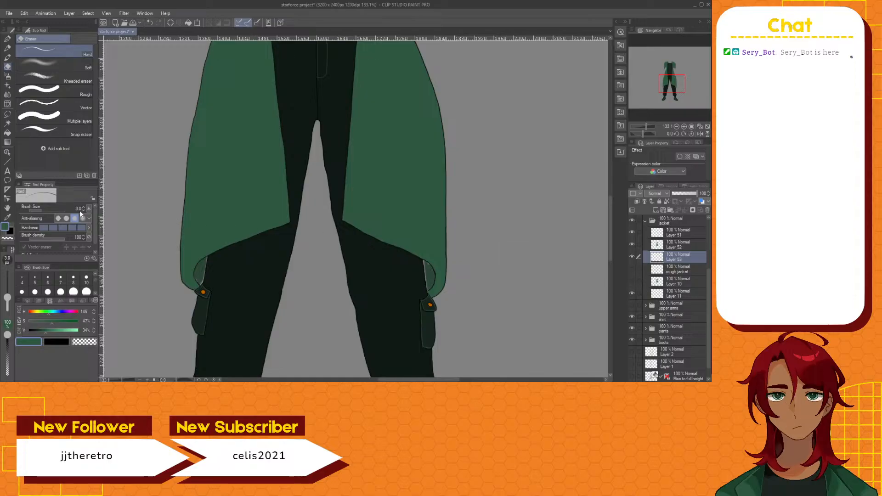
pyautogui.click(7, 217)
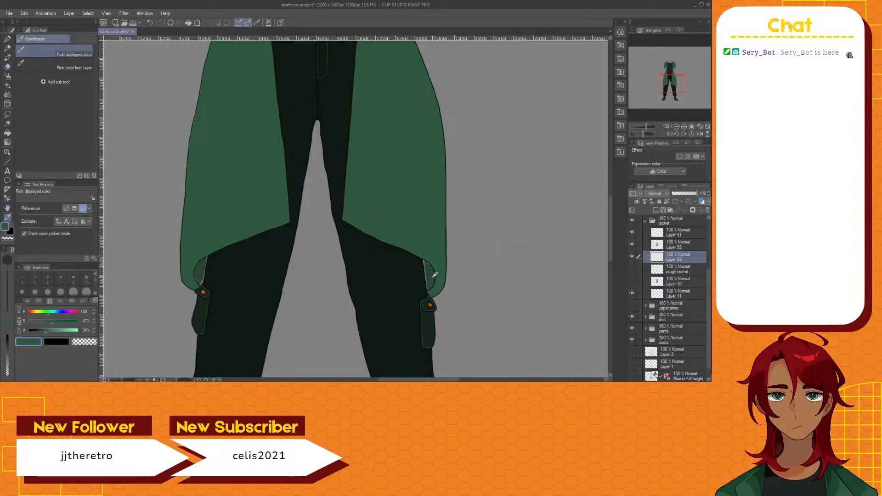
# Sample the darker lining green from Layer 11, hide that layer, and fill the right-hand jacket hem gap with this colour on Layer 53
pyautogui.click(432, 276)
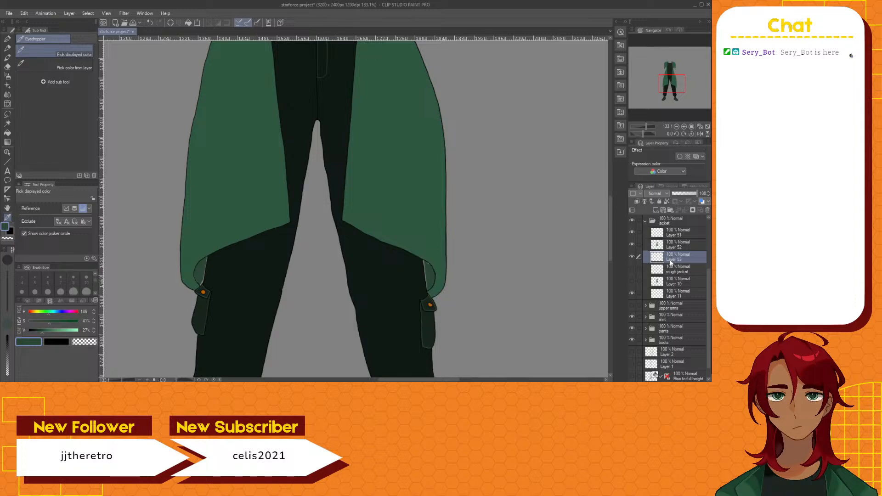
pyautogui.click(632, 293)
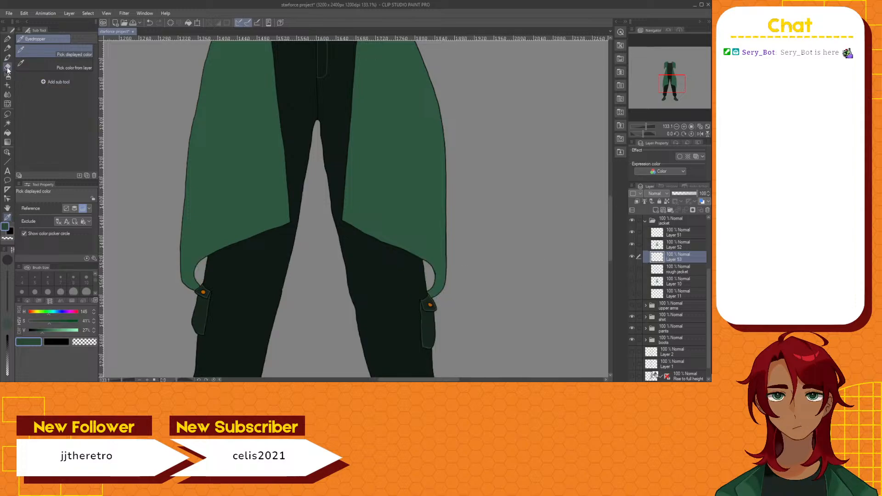
pyautogui.click(10, 124)
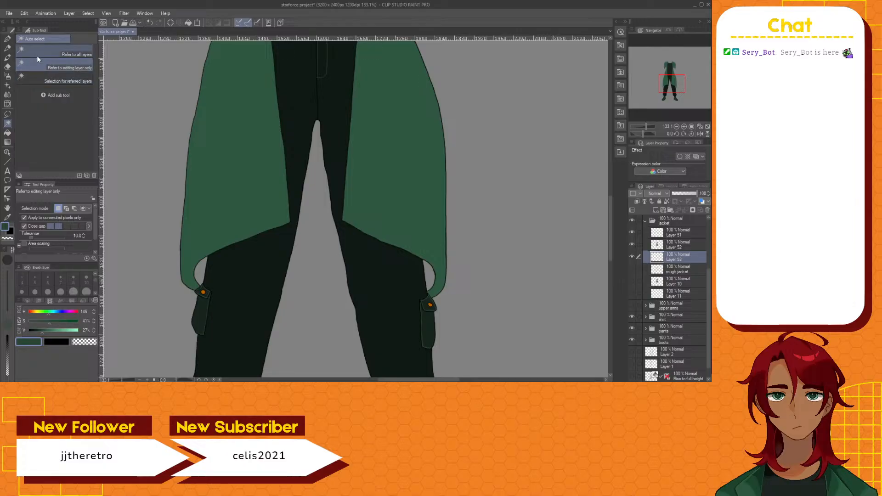
pyautogui.scroll(2, 422, 274)
pyautogui.click(430, 276)
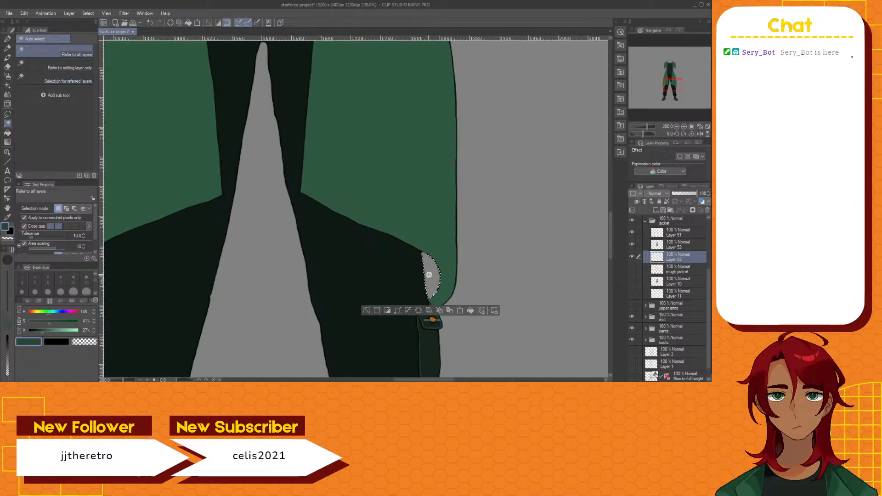
pyautogui.scroll(3, 457, 293)
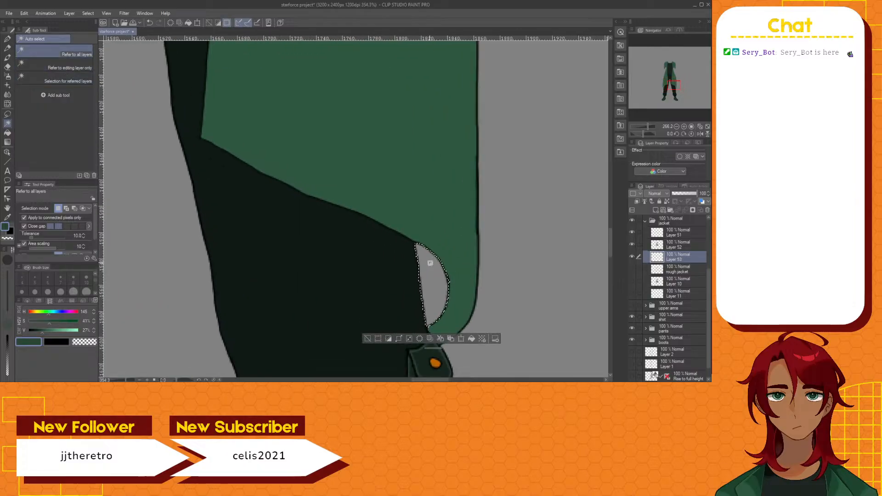
pyautogui.click(471, 339)
pyautogui.click(368, 339)
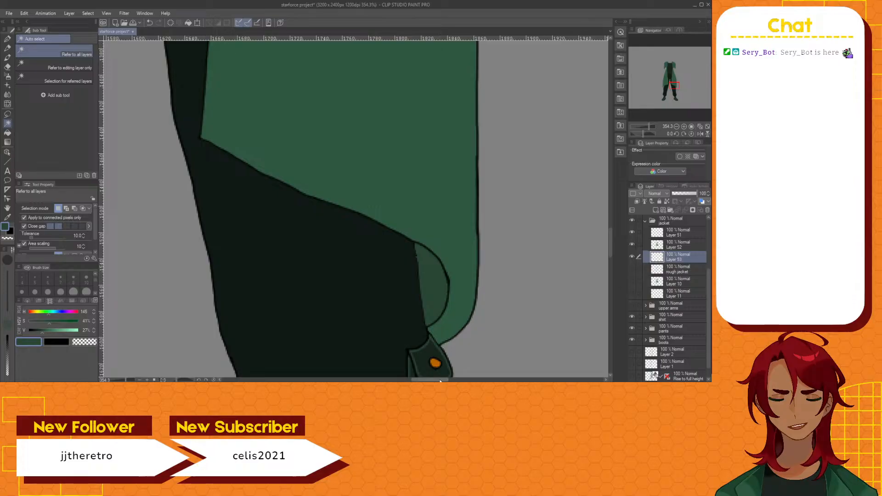
# Fill the matching gap inside the left-hand jacket hem with the same dark green on Layer 53, and clear the selection
pyautogui.moveTo(447, 380); pyautogui.dragTo(409, 378)
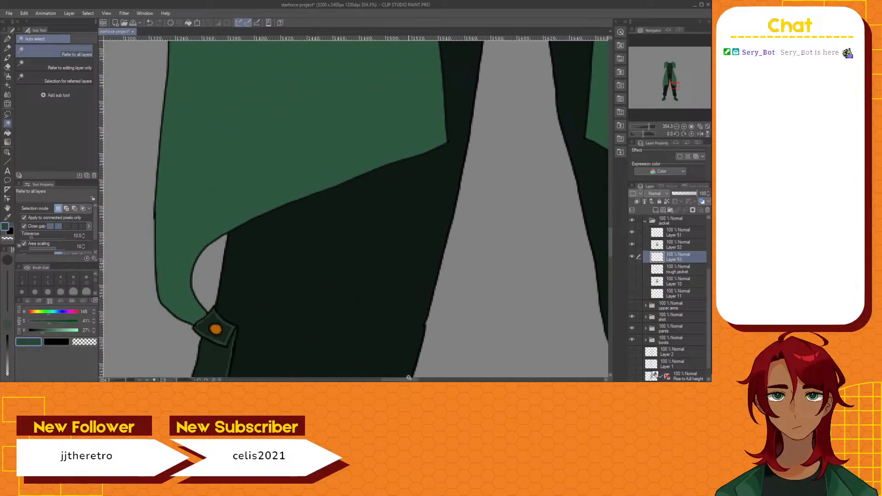
pyautogui.click(207, 268)
pyautogui.click(249, 326)
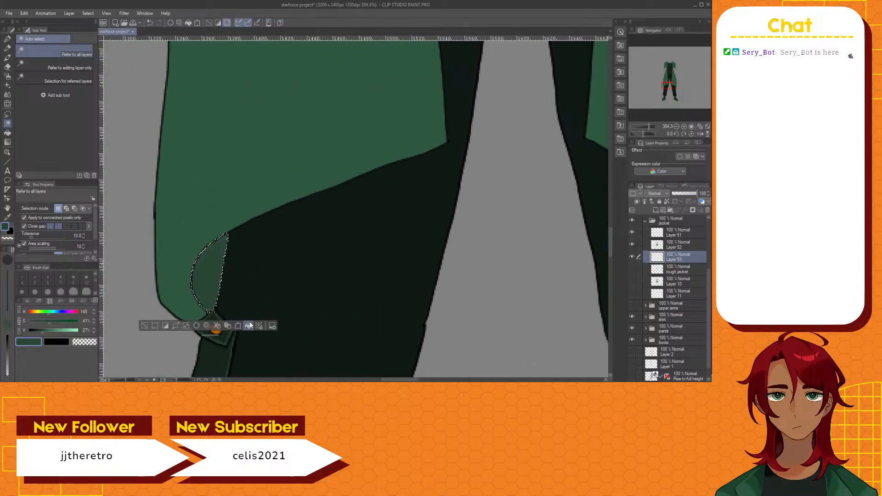
pyautogui.hotkey('ctrl', 'd')
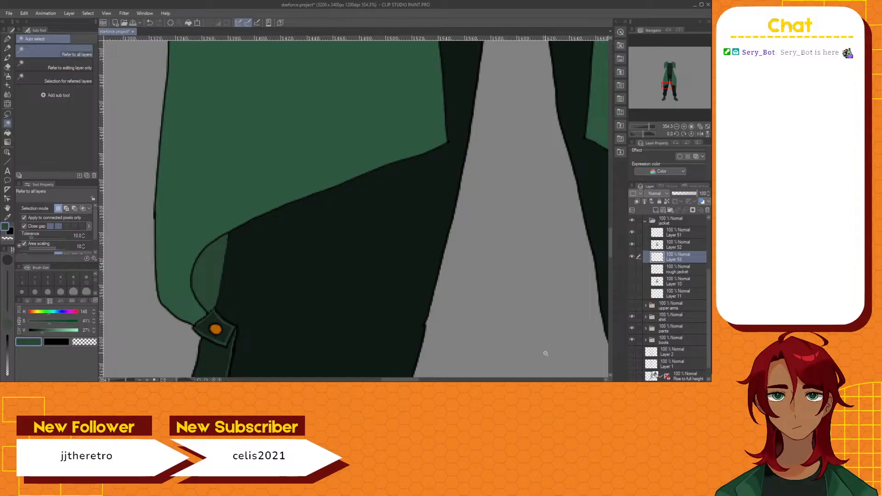
# Select along the pants outline from Layer 42 only, and clean up the jacket lining's edges on Layer 53 with the Hard eraser
pyautogui.click(646, 328)
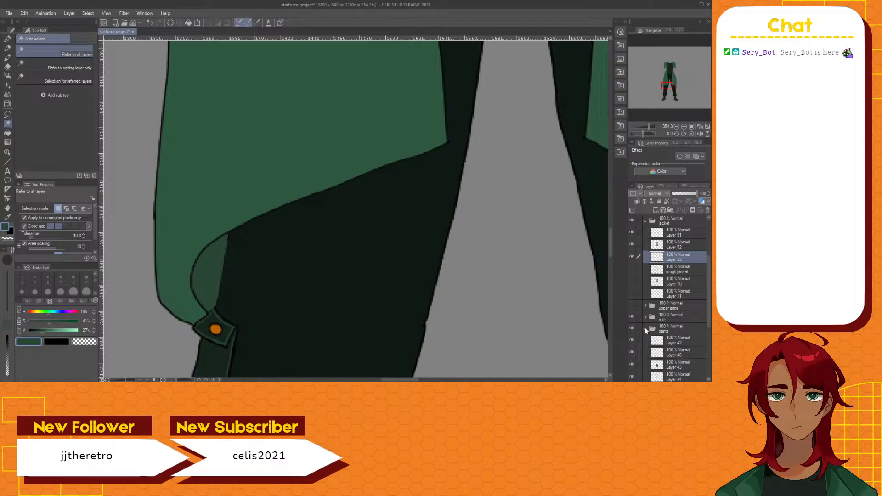
pyautogui.click(675, 341)
pyautogui.click(535, 327)
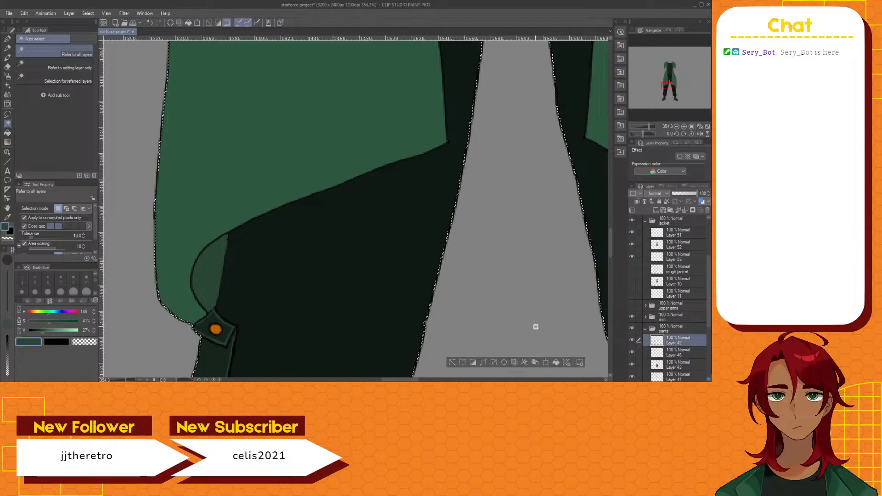
pyautogui.click(452, 363)
pyautogui.click(57, 65)
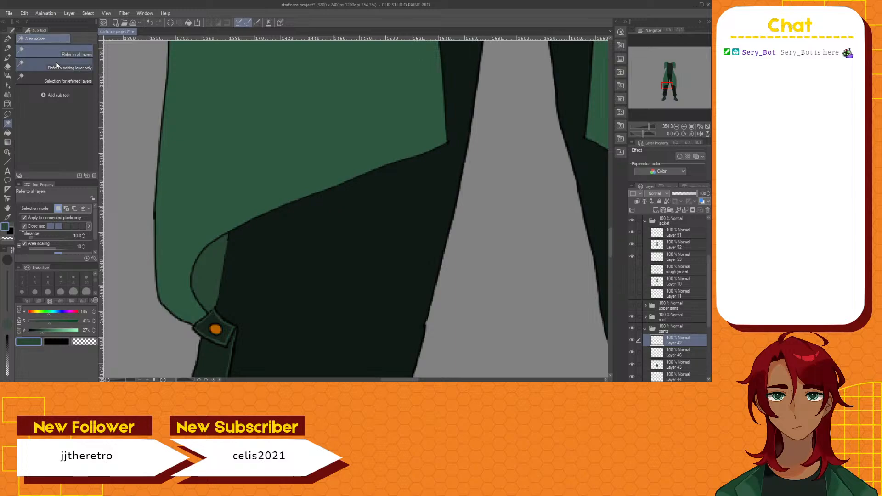
pyautogui.click(481, 252)
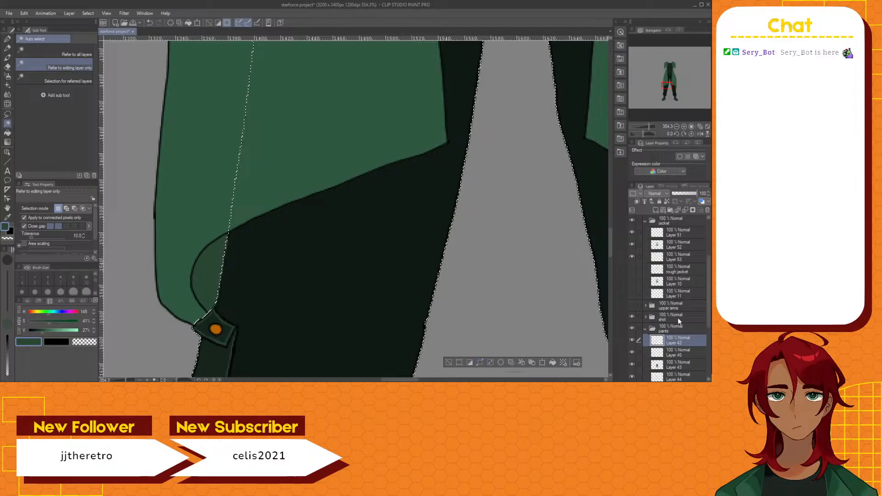
pyautogui.click(679, 258)
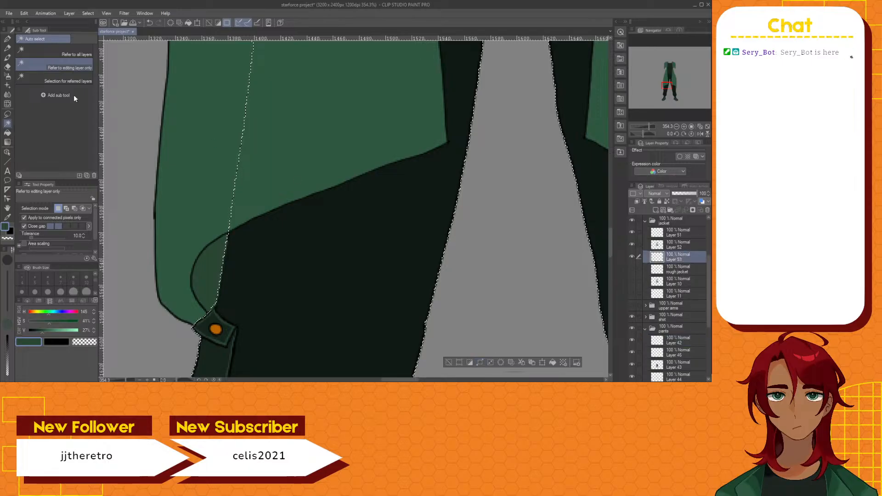
pyautogui.click(9, 67)
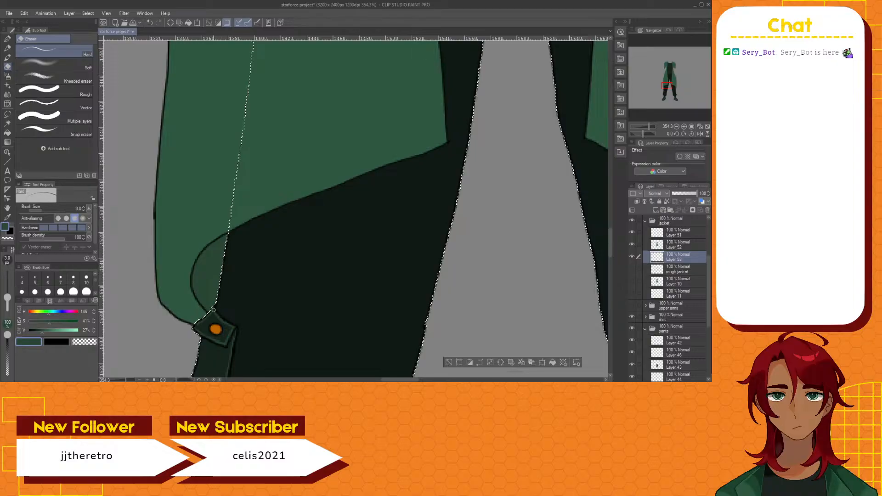
pyautogui.hscroll(6, 406, 377)
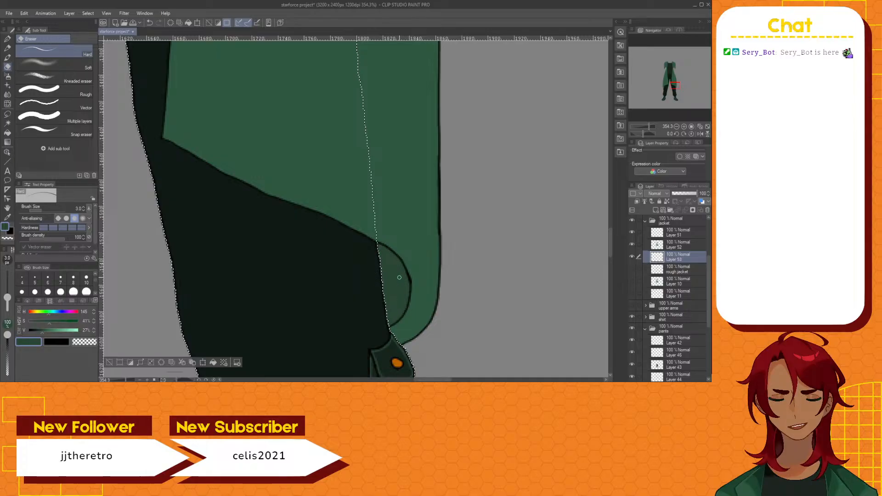
pyautogui.click(112, 360)
# Examine the coat on the Cyrus.png reference sheet, and return to the starforce project drawing
pyautogui.scroll(-3, 317, 194)
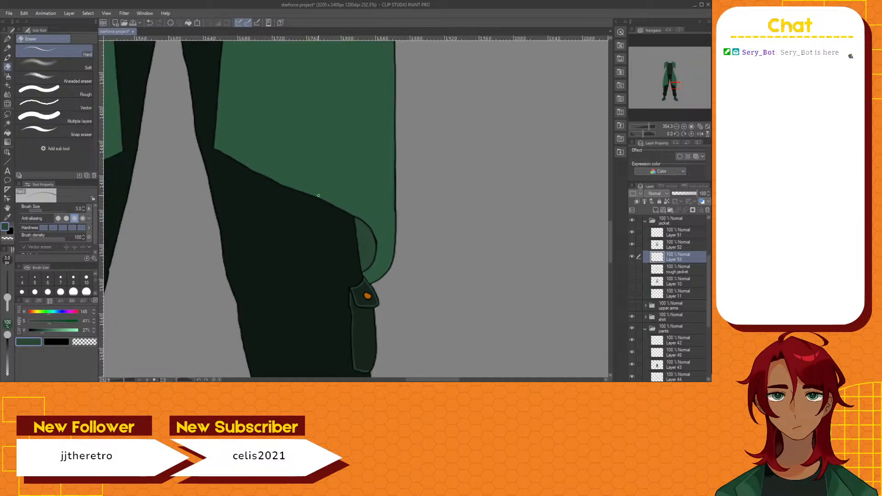
pyautogui.scroll(-1, 317, 194)
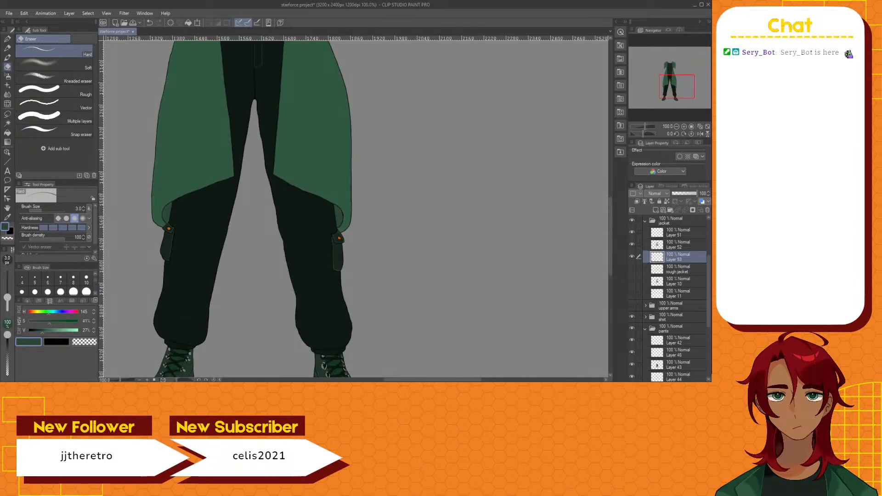
pyautogui.moveTo(424, 380); pyautogui.dragTo(403, 377)
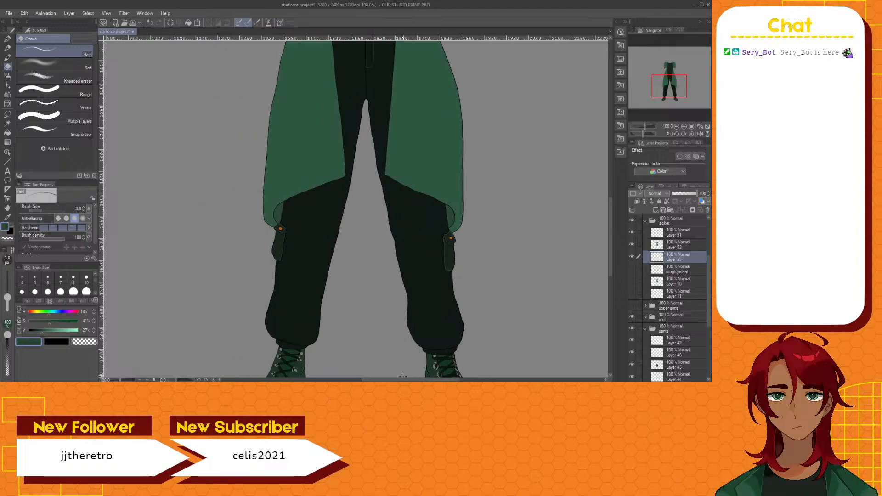
pyautogui.moveTo(611, 226); pyautogui.dragTo(608, 206)
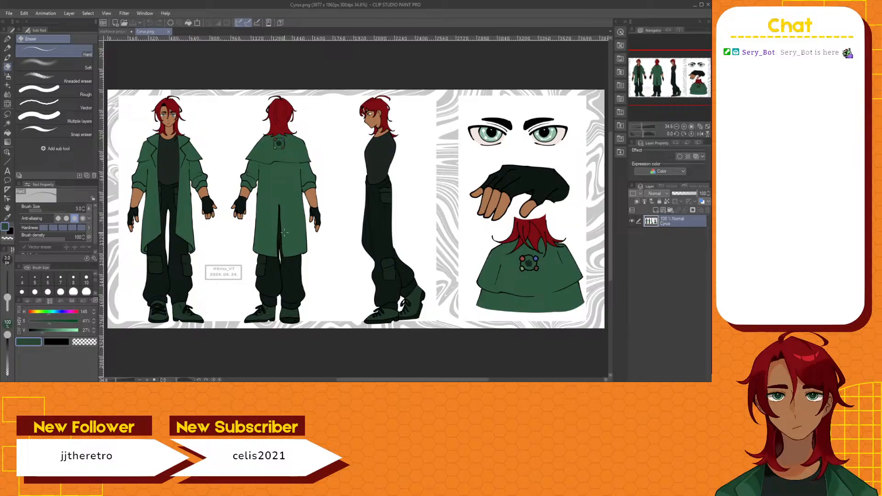
pyautogui.scroll(10, 285, 232)
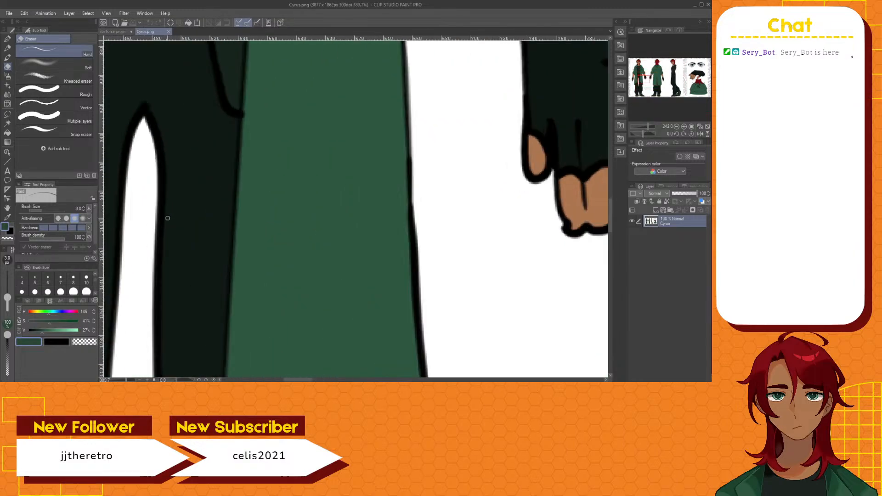
pyautogui.scroll(-10, 168, 218)
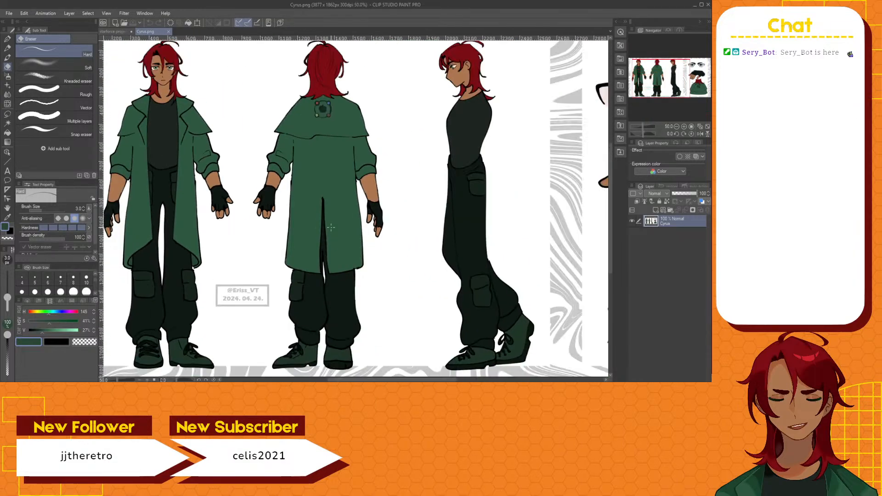
pyautogui.click(117, 33)
# Show the head folder temporarily to check how the jacket collar and shirt neckline fit around the neck, and hide it again
pyautogui.scroll(-2, 372, 223)
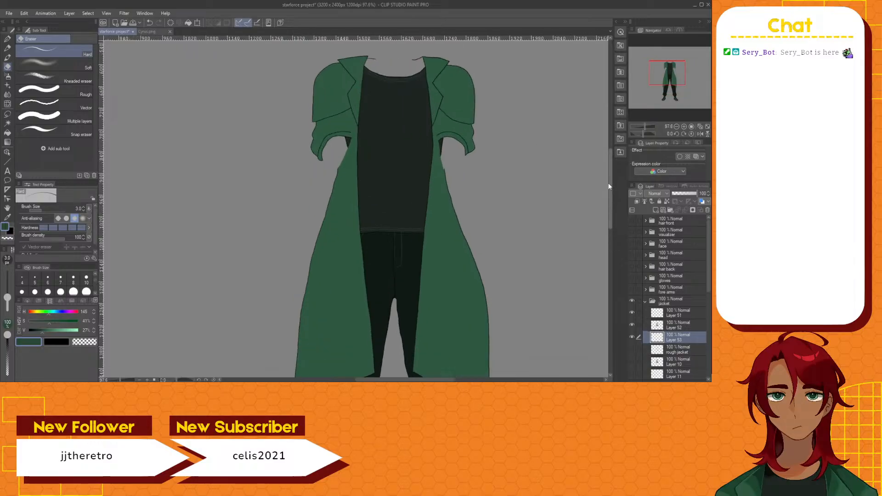
pyautogui.scroll(3, 611, 184)
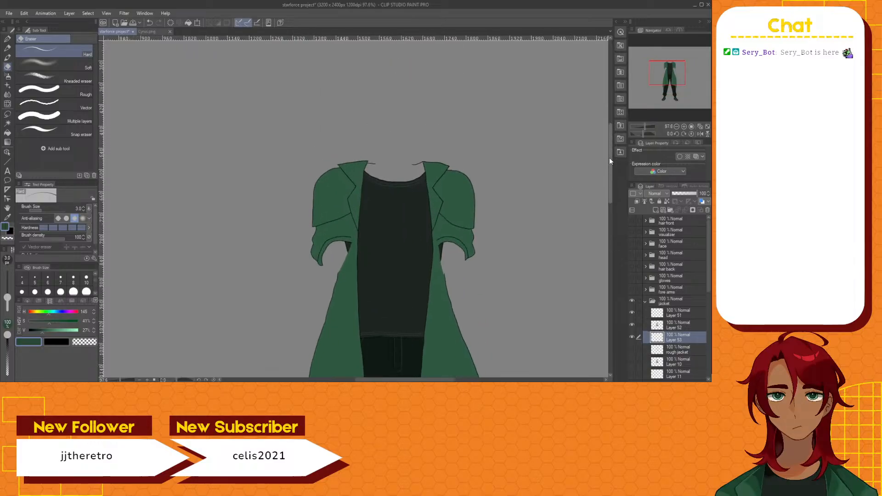
pyautogui.click(632, 256)
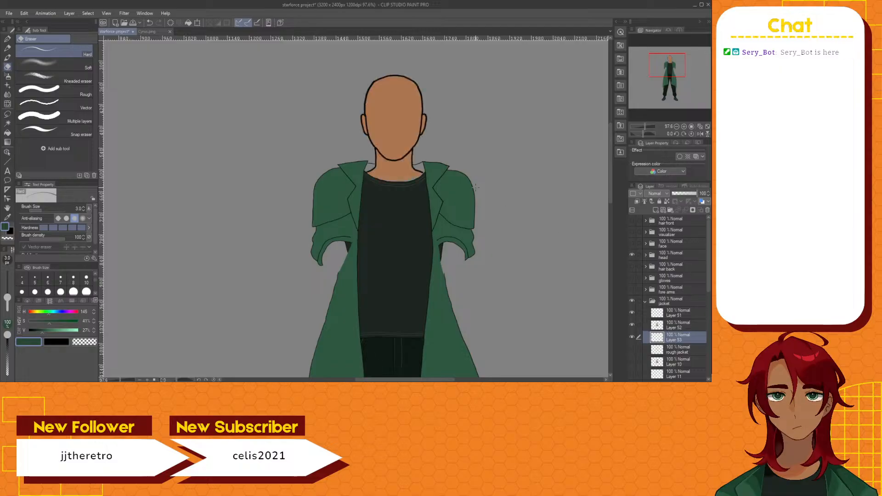
pyautogui.scroll(5, 399, 164)
pyautogui.scroll(3, 399, 164)
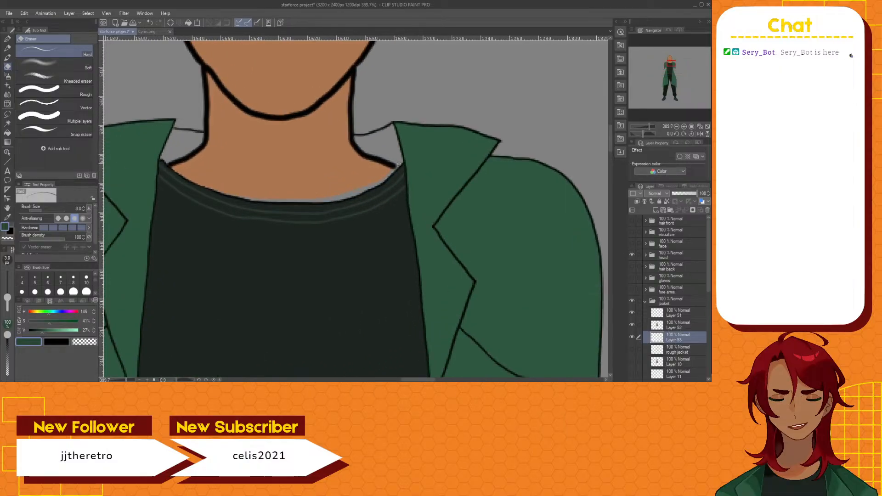
pyautogui.scroll(-2, 399, 163)
pyautogui.scroll(-3, 399, 164)
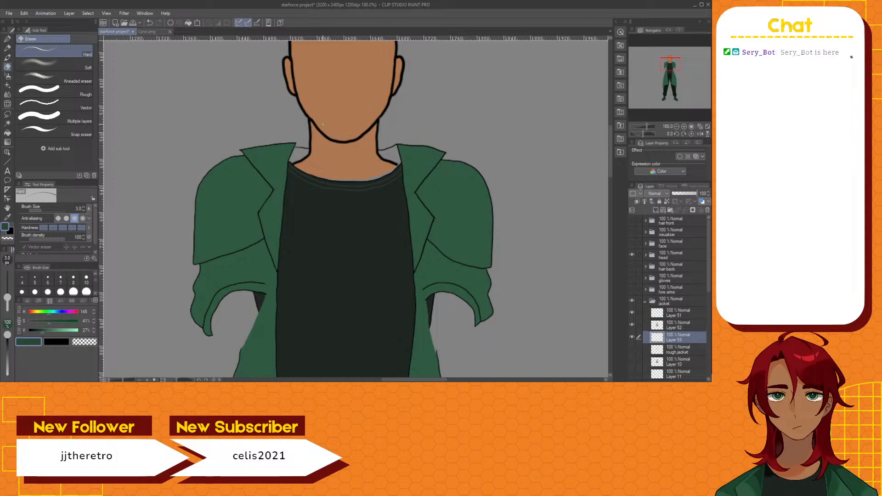
pyautogui.scroll(-4, 323, 124)
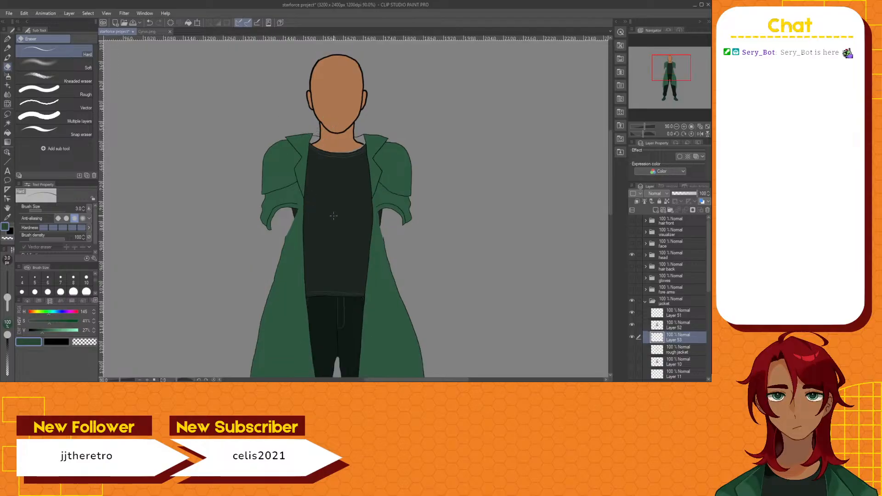
pyautogui.scroll(-5, 334, 215)
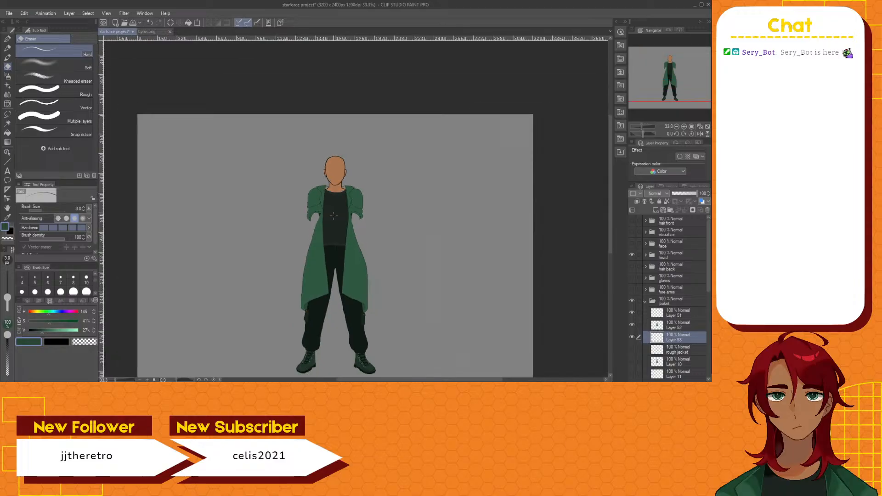
pyautogui.scroll(5, 334, 215)
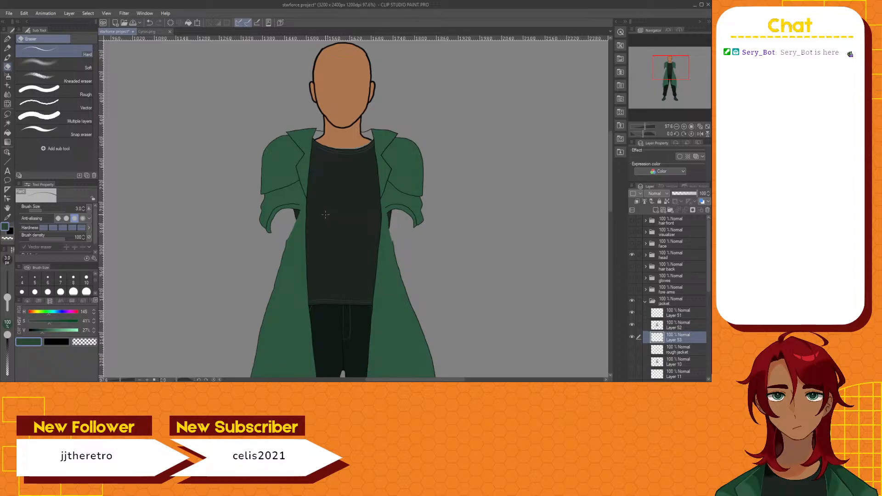
pyautogui.scroll(2, 326, 215)
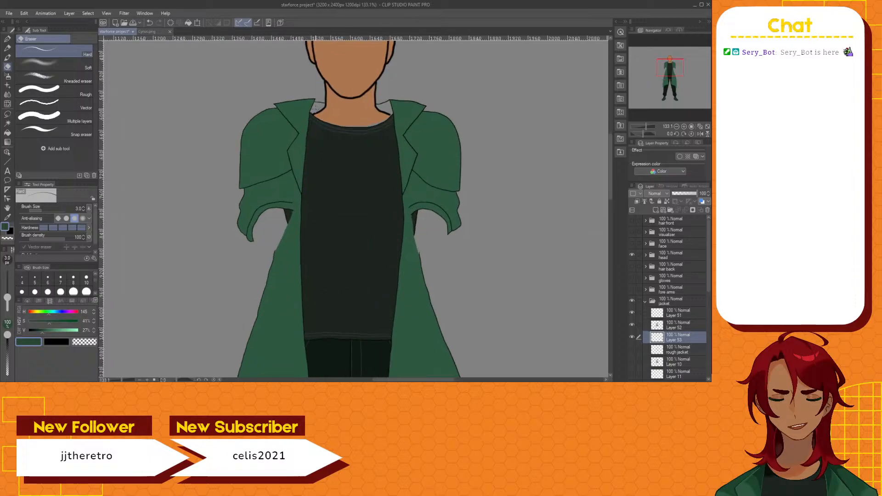
pyautogui.scroll(4, 313, 117)
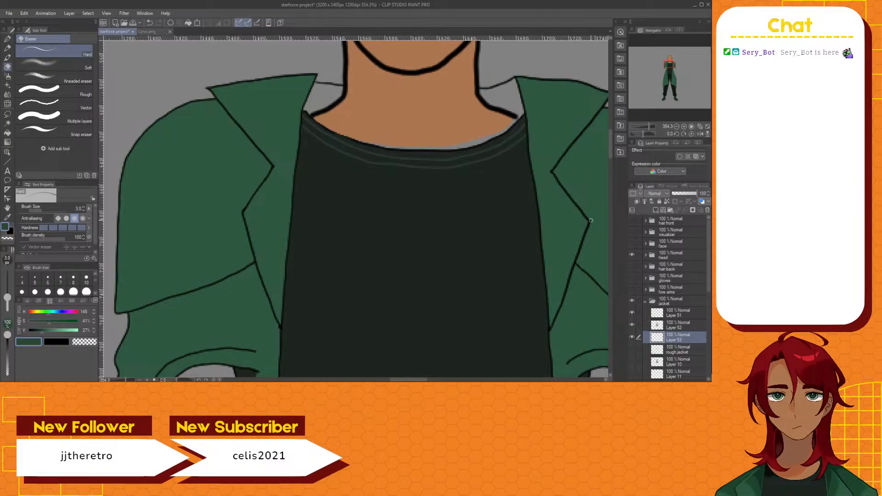
pyautogui.click(632, 256)
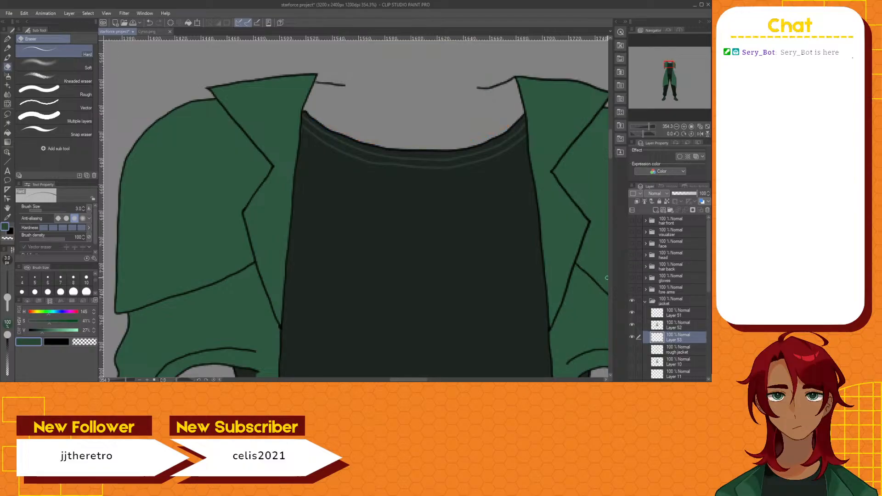
pyautogui.scroll(-4, 596, 314)
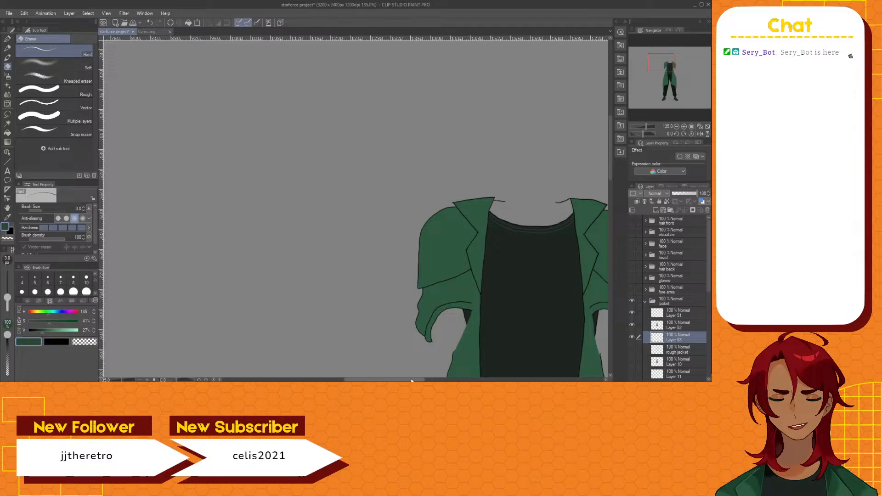
pyautogui.hscroll(5, 589, 234)
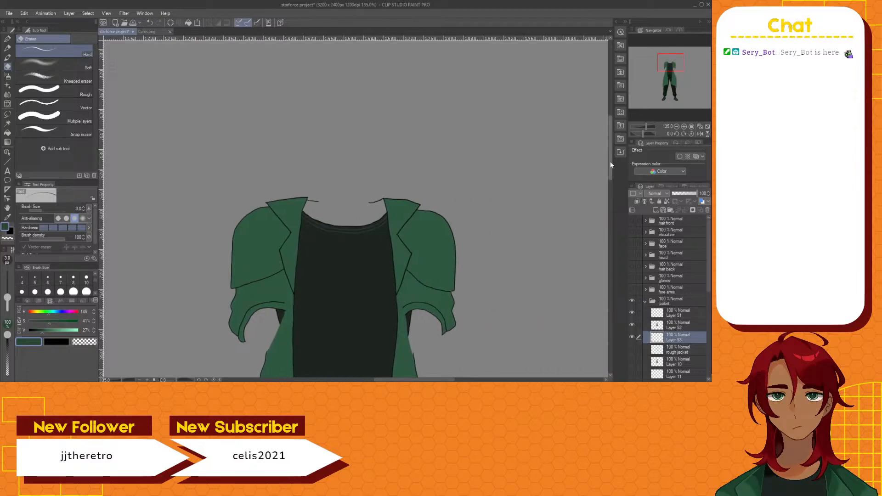
pyautogui.moveTo(610, 161); pyautogui.dragTo(610, 187)
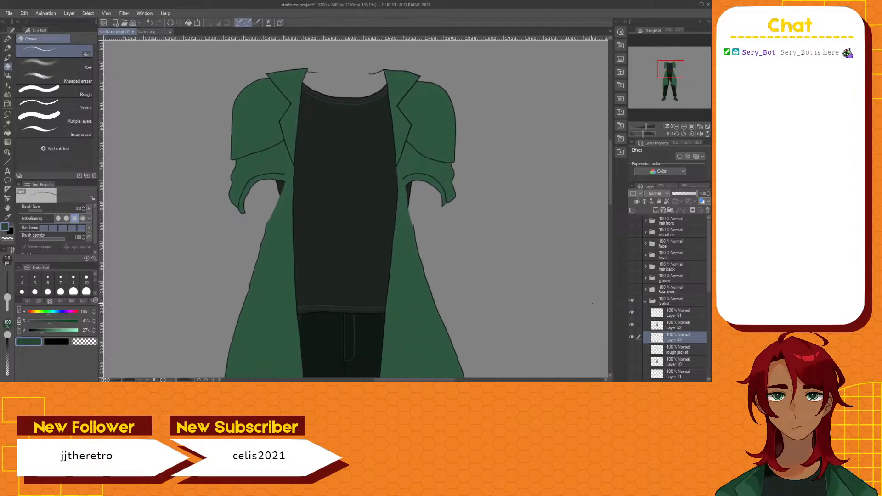
pyautogui.moveTo(609, 200); pyautogui.dragTo(595, 253)
pyautogui.hotkey('ctrl', 'z')
pyautogui.hotkey('ctrl', 'z')
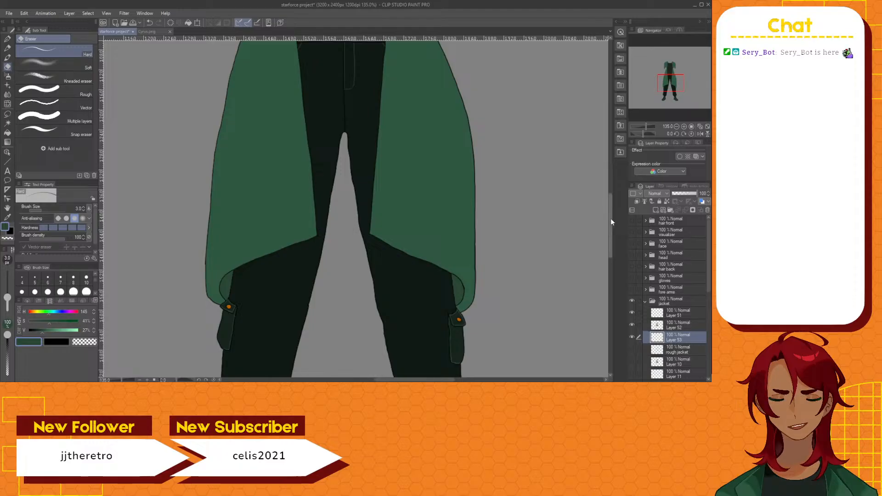
pyautogui.moveTo(610, 222); pyautogui.dragTo(637, 192)
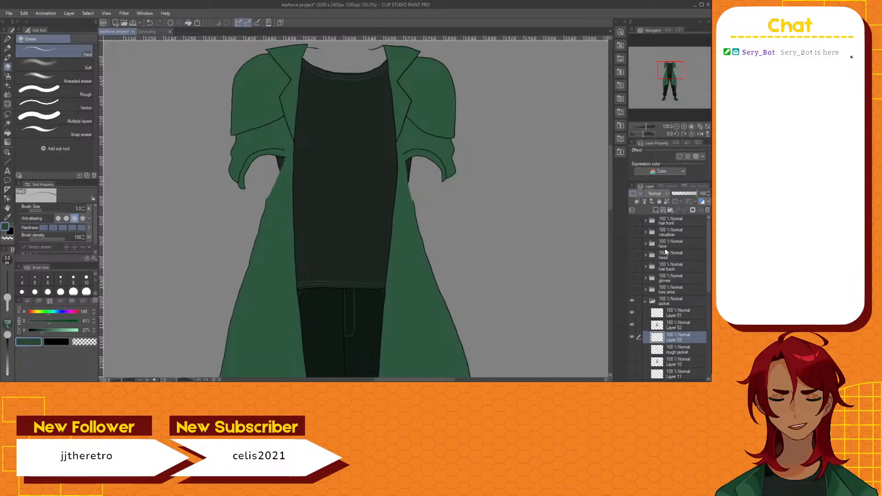
# Show the hair back, hair front, visualizer, face and head folders temporarily to check the head against the jacket collar, and hide them again
pyautogui.click(632, 266)
pyautogui.moveTo(609, 203); pyautogui.dragTo(606, 180)
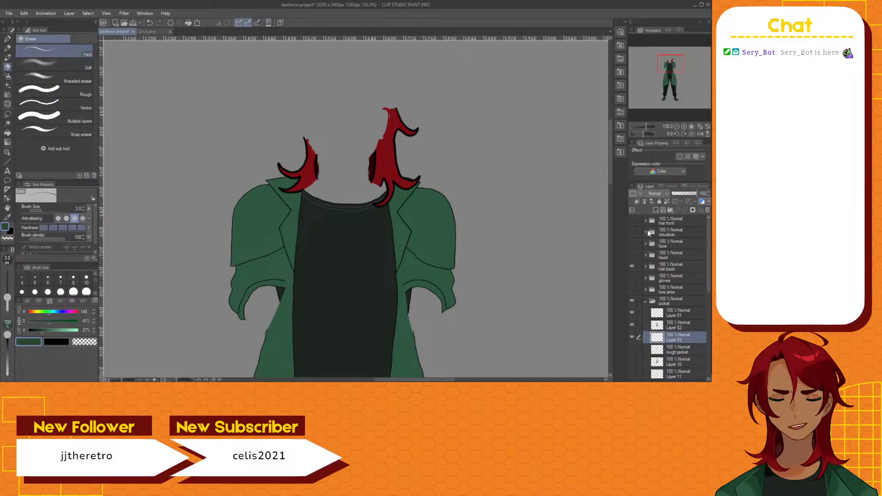
pyautogui.click(633, 220)
pyautogui.click(632, 232)
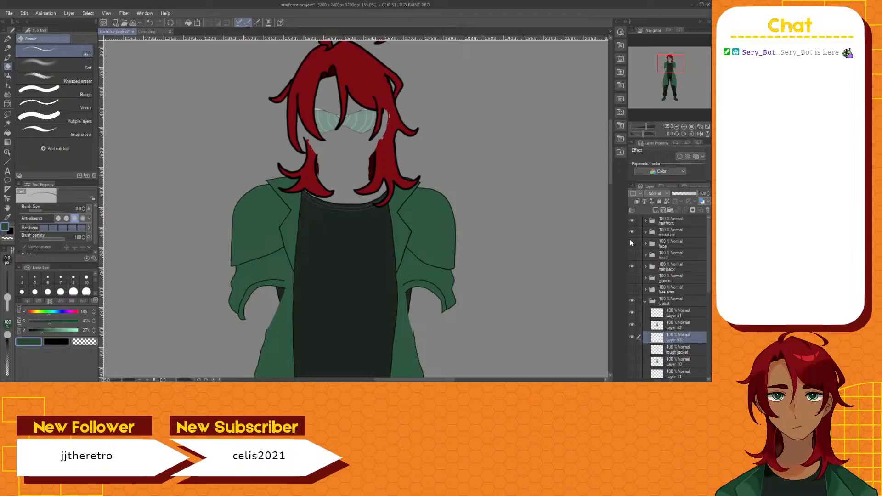
pyautogui.click(632, 243)
pyautogui.click(632, 255)
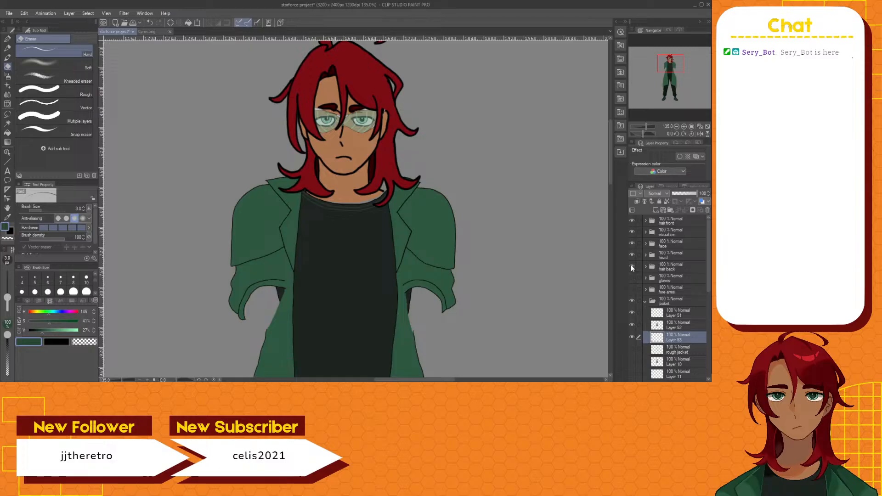
pyautogui.moveTo(631, 265); pyautogui.dragTo(633, 234)
pyautogui.click(632, 224)
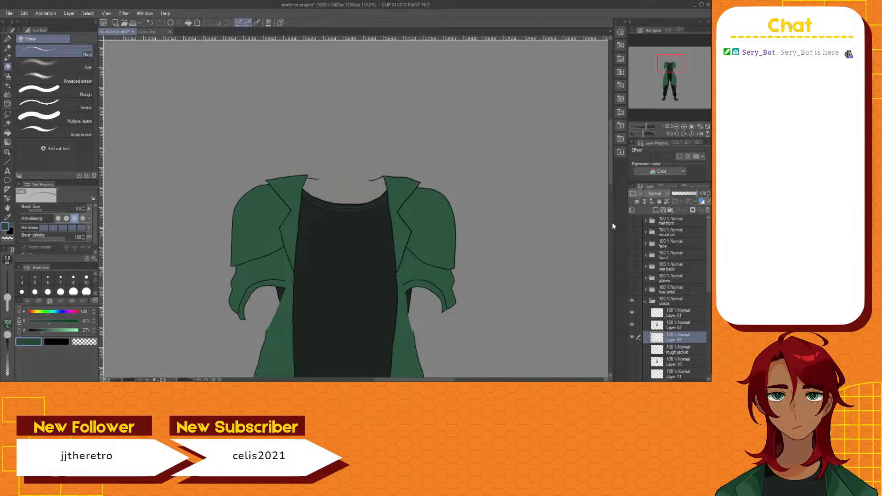
# Touch up the line junction where the right-hand lapel meets the sleeve seam on Layer 51, using the G-pen in black
pyautogui.scroll(4, 401, 253)
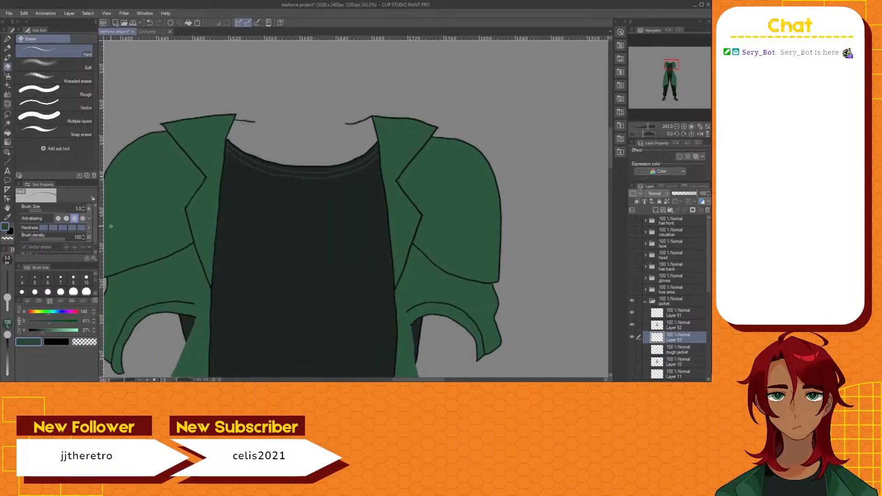
pyautogui.click(14, 234)
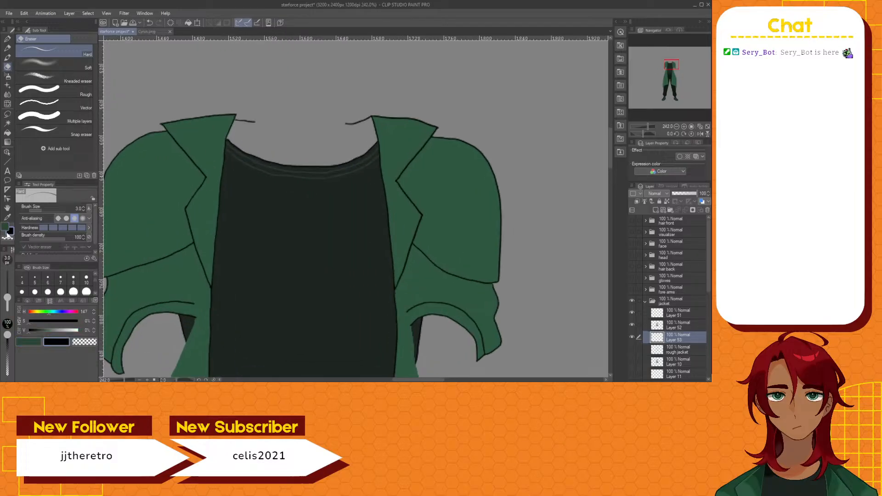
pyautogui.click(8, 43)
pyautogui.scroll(3, 421, 254)
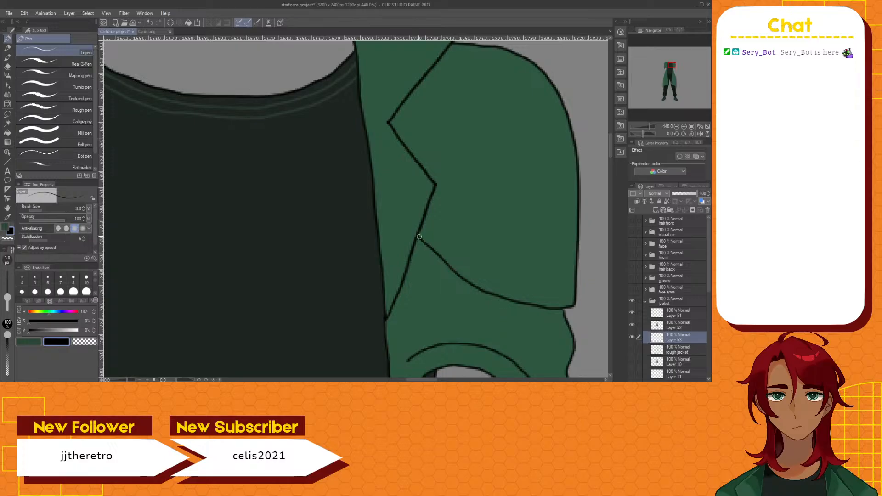
pyautogui.scroll(-6, 418, 257)
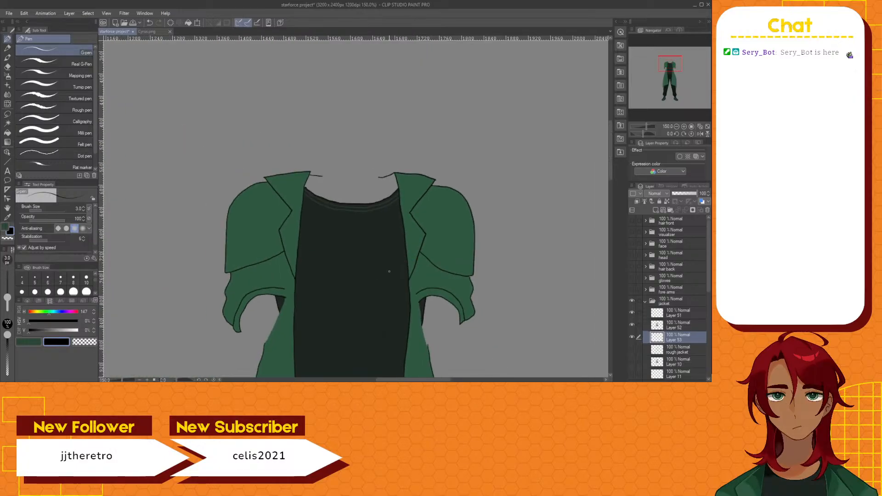
pyautogui.scroll(10, 389, 271)
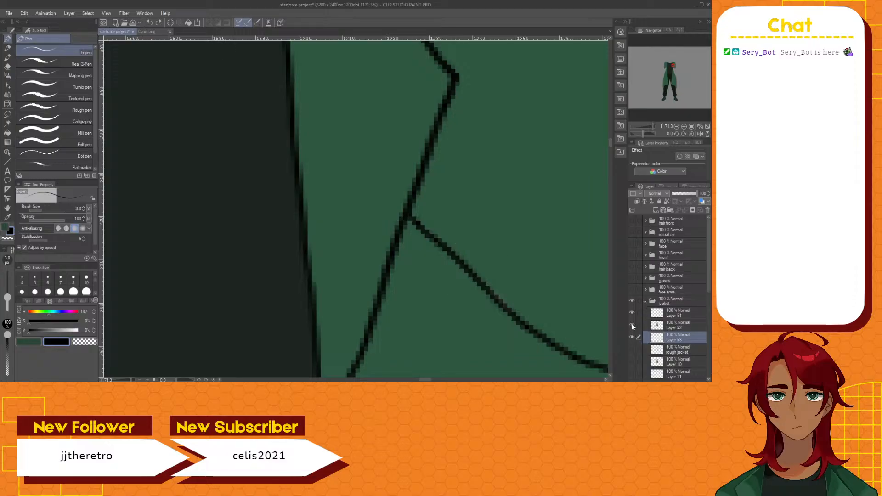
pyautogui.click(632, 325)
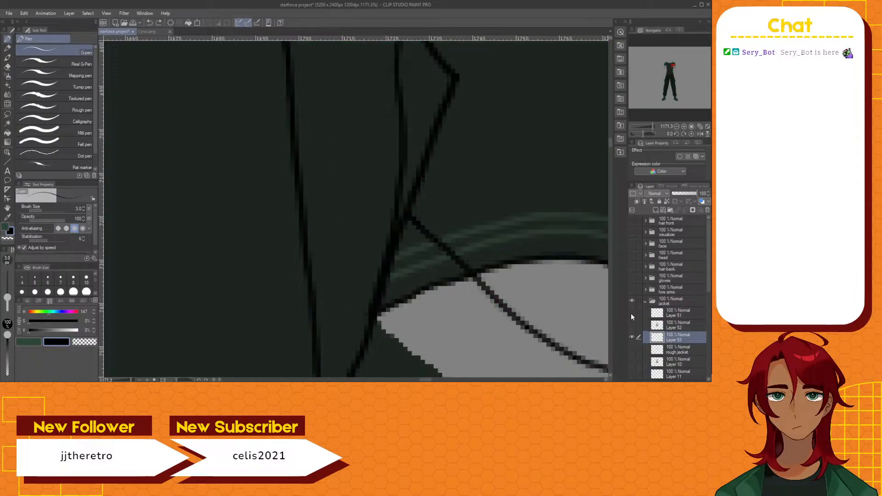
pyautogui.click(632, 313)
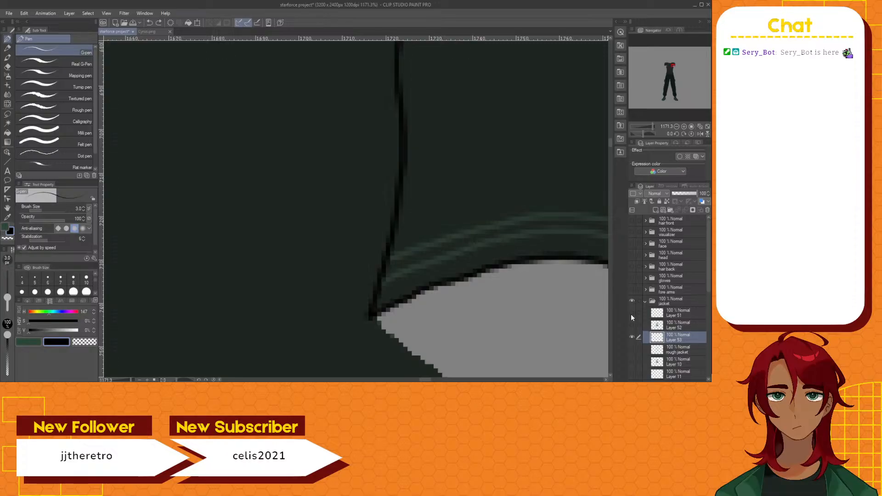
pyautogui.click(632, 314)
pyautogui.click(632, 325)
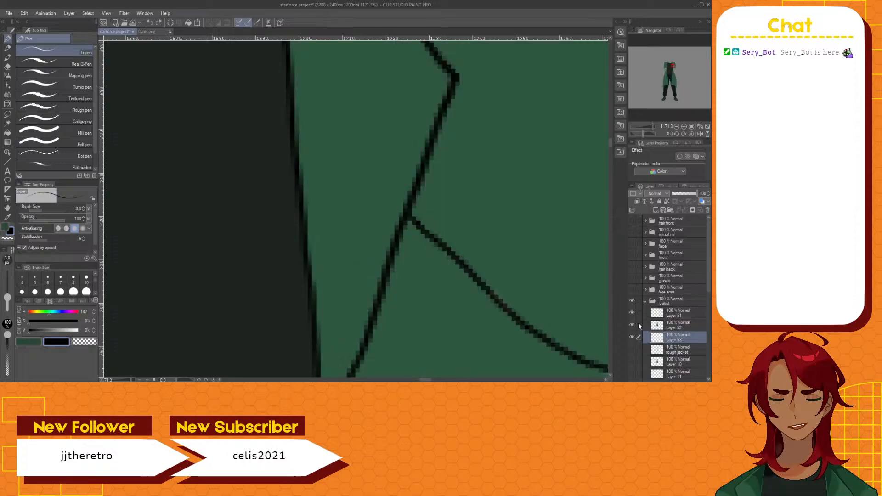
pyautogui.click(663, 314)
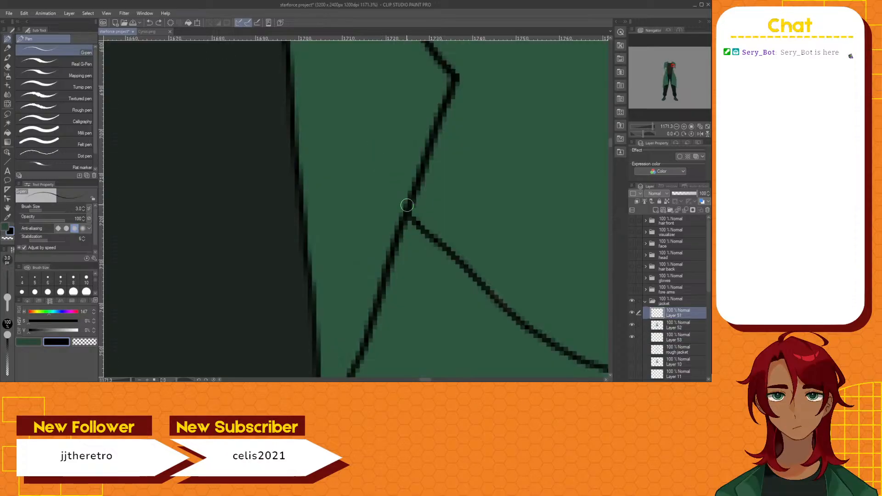
pyautogui.moveTo(410, 210); pyautogui.dragTo(416, 220)
pyautogui.scroll(-8, 411, 234)
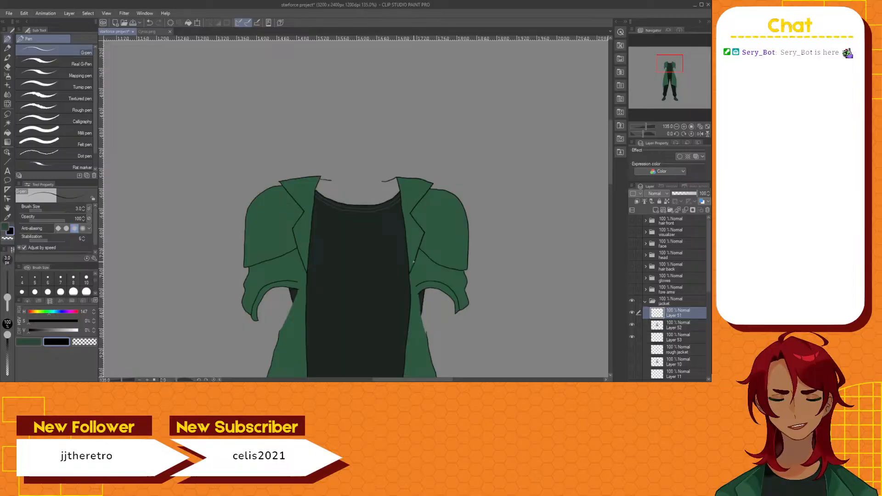
pyautogui.scroll(-2, 305, 244)
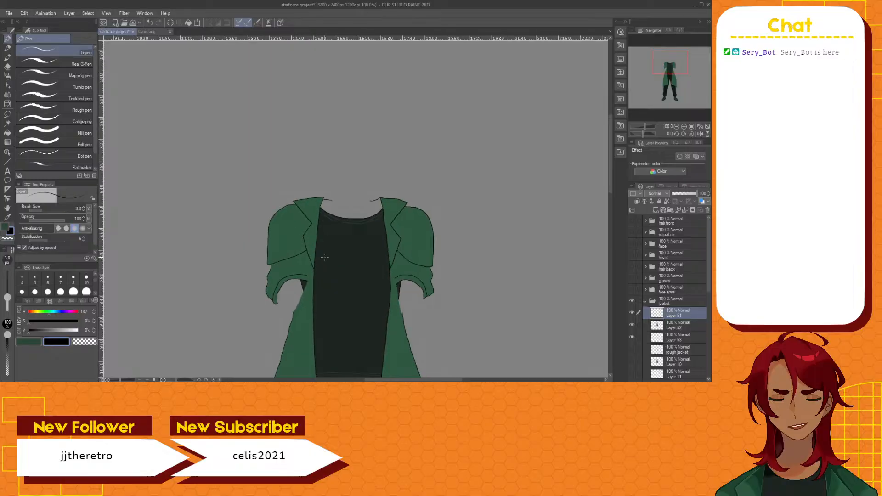
# Show the fore arms folder temporarily to check how the crossed arms cover the sleeve openings, and hide it again
pyautogui.scroll(5, 406, 318)
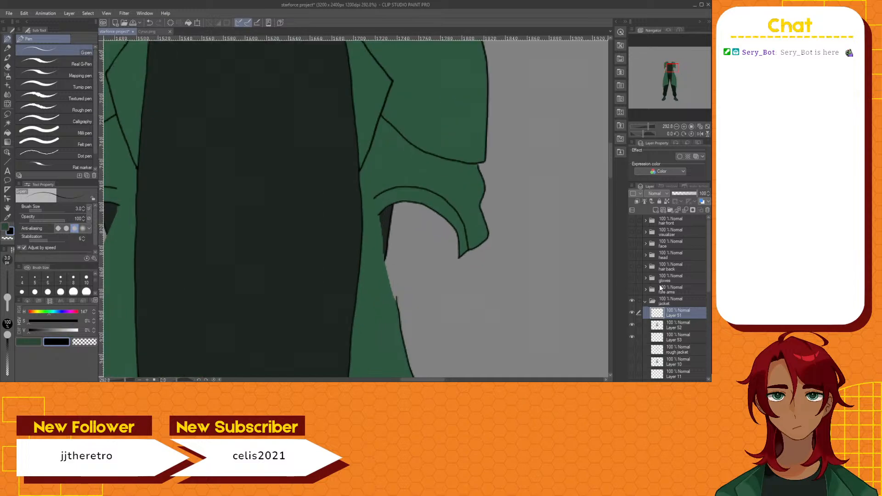
pyautogui.click(632, 290)
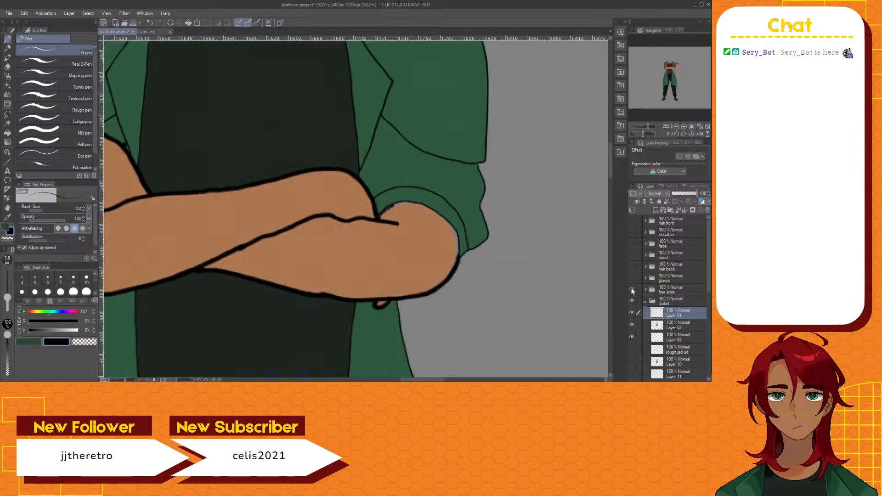
pyautogui.scroll(-2, 527, 314)
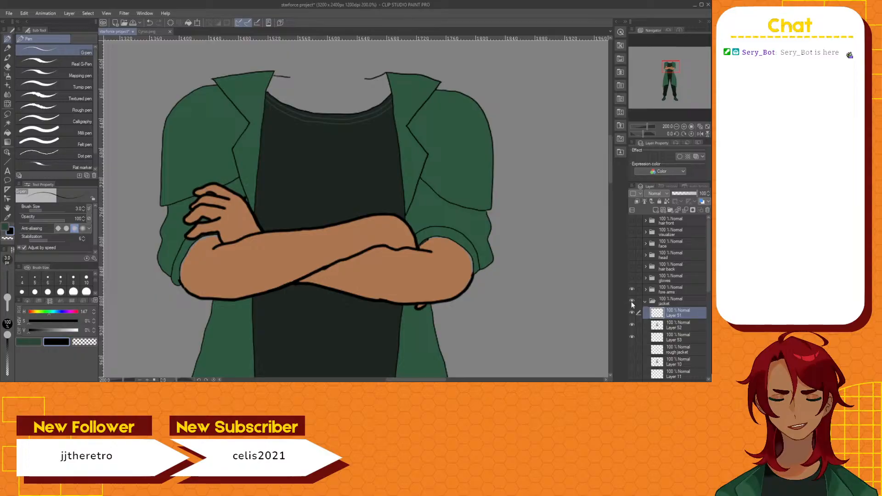
pyautogui.click(632, 289)
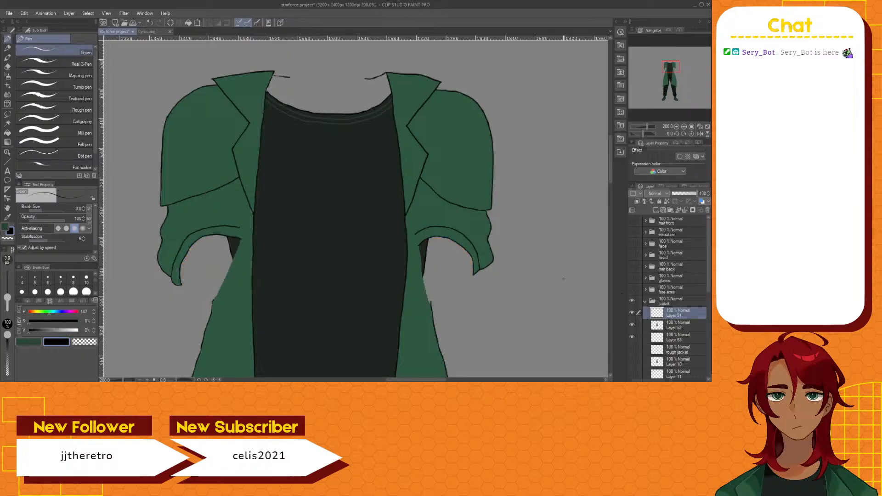
# Look over the outfit down to the boots, consult the Cyrus color palette file, and return to the starforce project drawing
pyautogui.moveTo(609, 172); pyautogui.dragTo(582, 299)
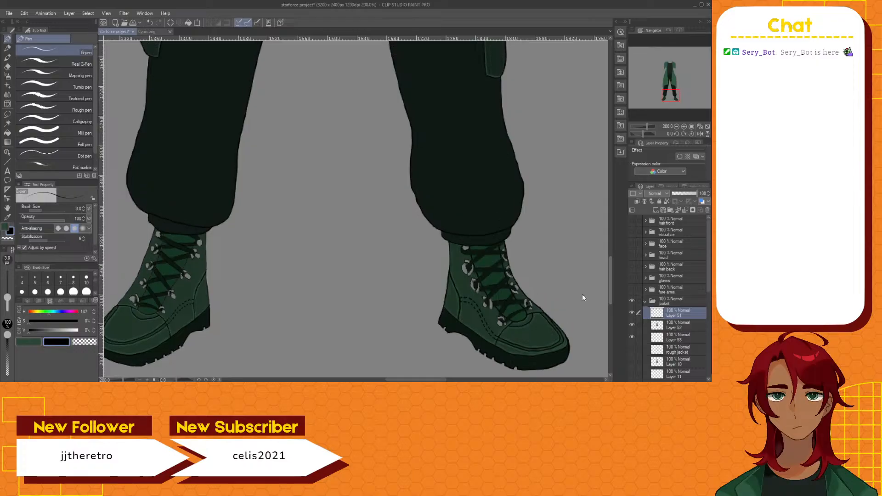
pyautogui.scroll(15, 583, 295)
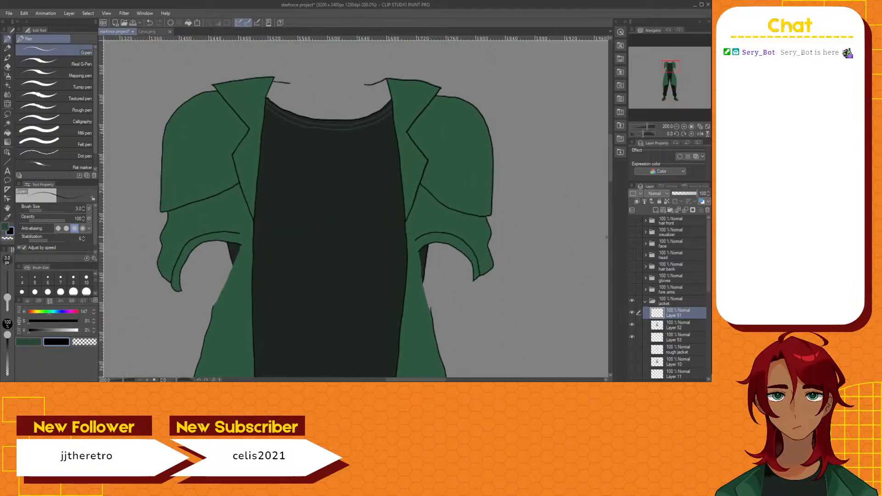
pyautogui.scroll(-2, 632, 301)
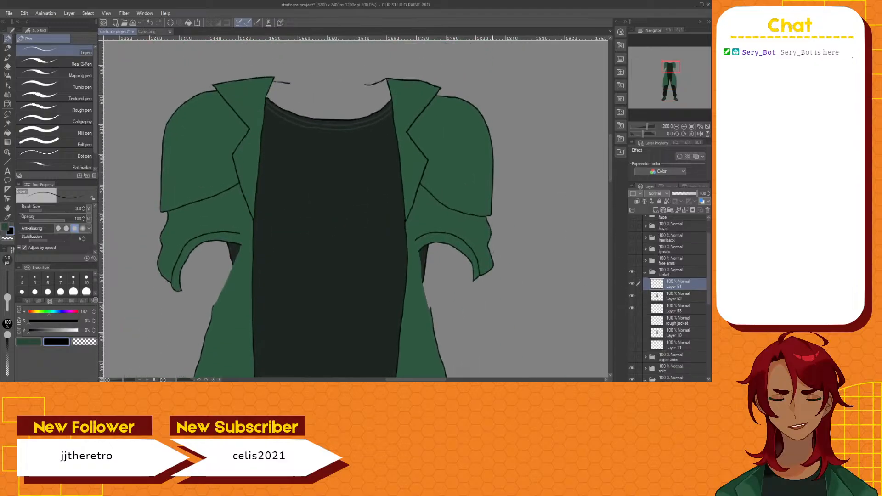
pyautogui.scroll(-3, 486, 237)
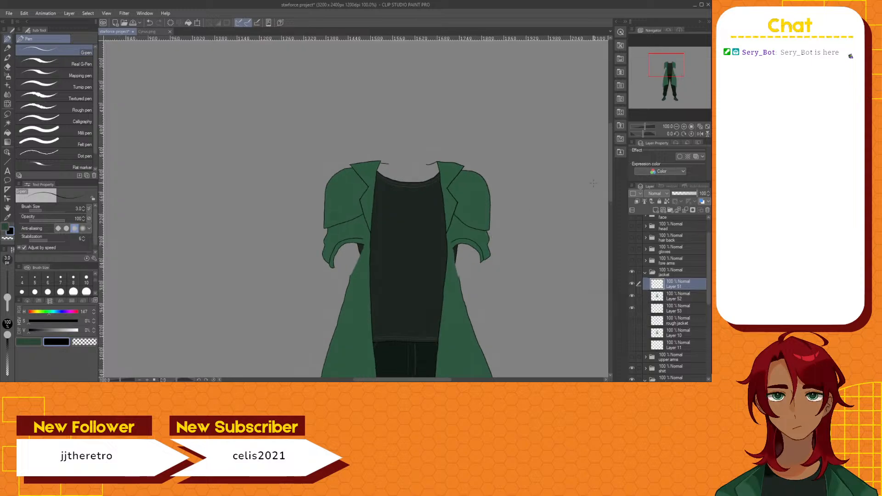
pyautogui.moveTo(609, 178); pyautogui.dragTo(567, 182)
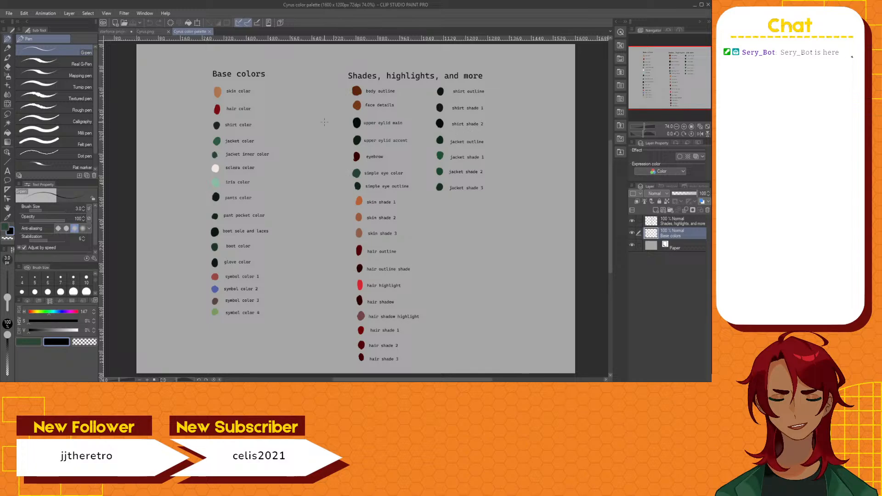
pyautogui.click(112, 34)
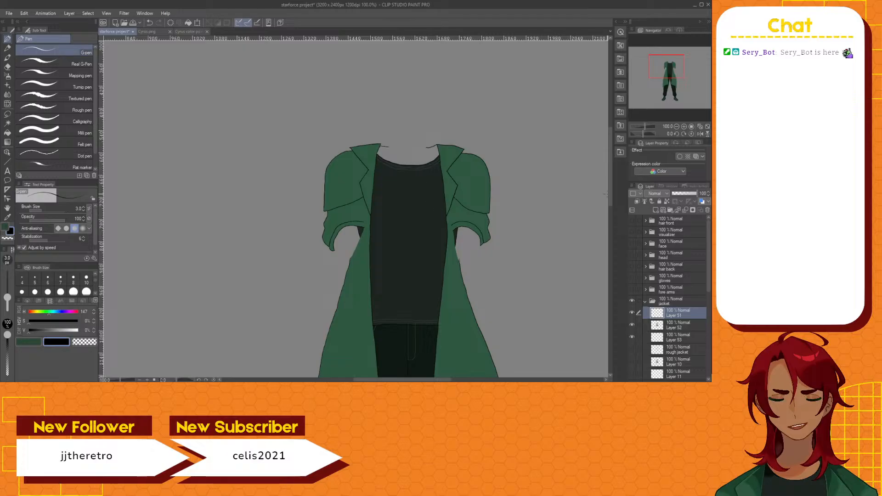
# Examine the jacket hems, pants, boots and upper jacket of the starforce project drawing for remaining flaws
pyautogui.moveTo(612, 195); pyautogui.dragTo(597, 281)
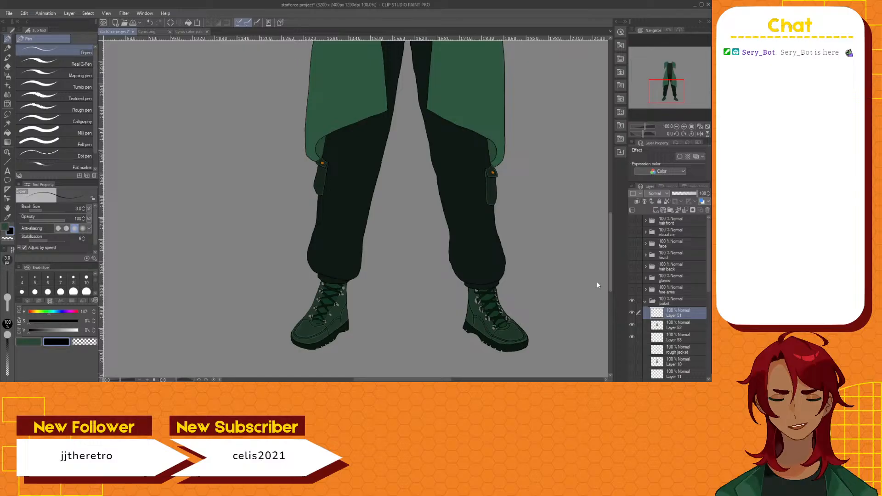
pyautogui.moveTo(597, 282); pyautogui.dragTo(596, 283)
pyautogui.scroll(5, 596, 283)
pyautogui.scroll(-3, 578, 263)
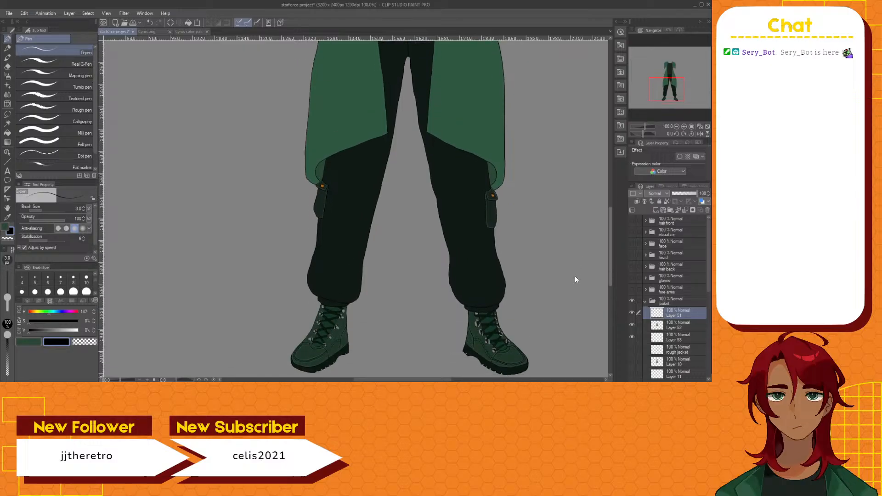
pyautogui.scroll(4, 575, 276)
pyautogui.scroll(-3, 571, 271)
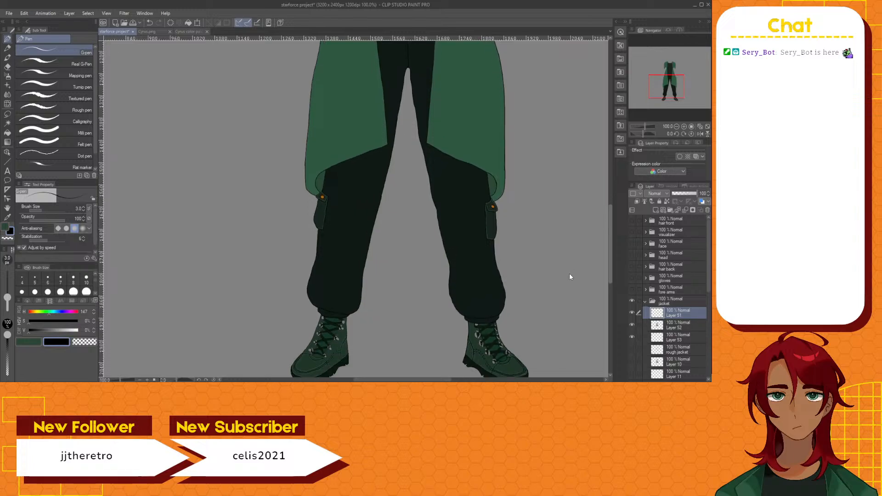
pyautogui.scroll(-1, 570, 277)
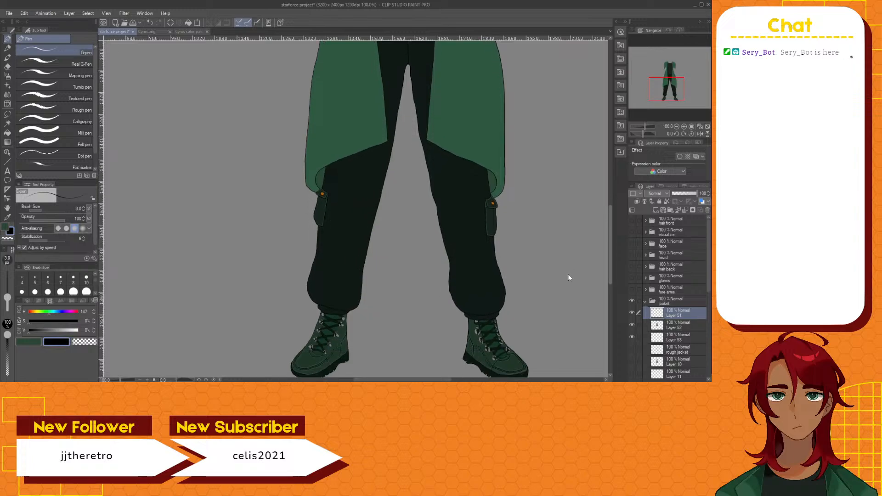
pyautogui.scroll(1, 567, 274)
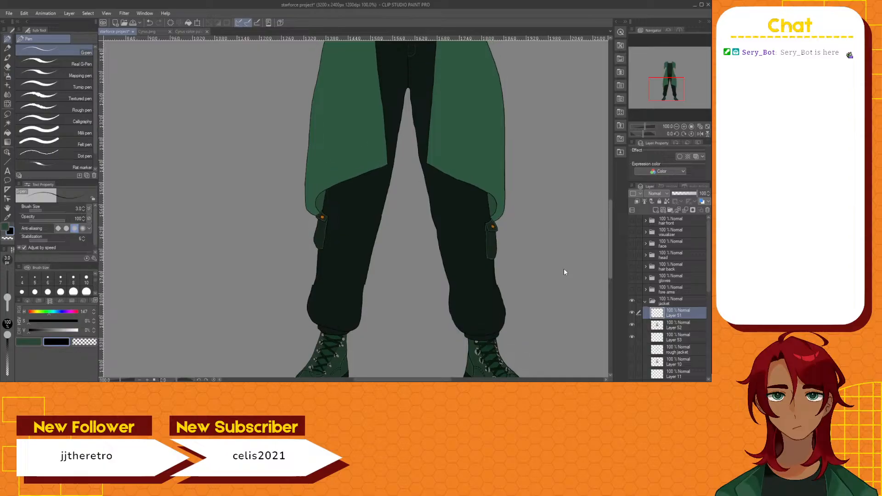
pyautogui.scroll(15, 564, 268)
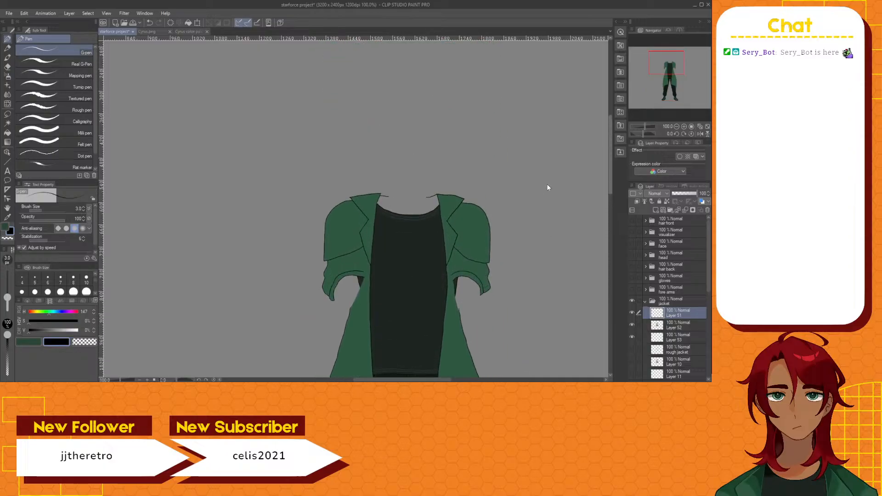
# Show and expand the fore arms folder, and hide the jacket and shirt folders to isolate the crossed arms
pyautogui.click(644, 302)
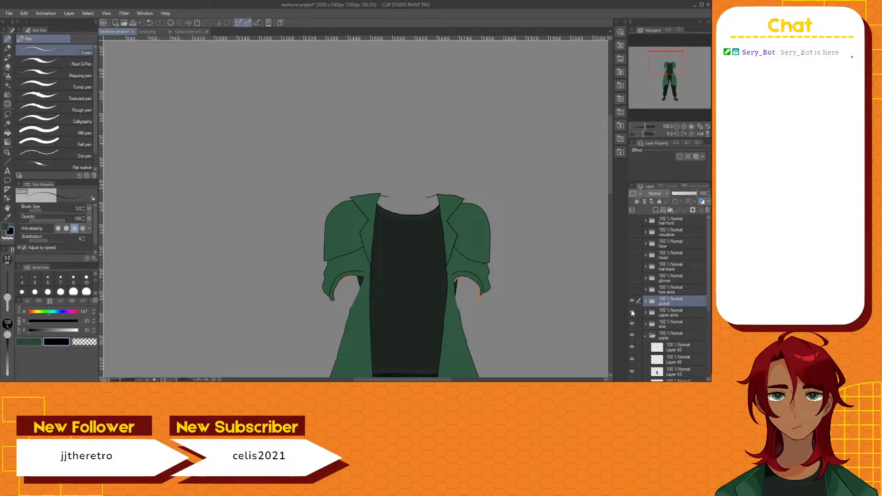
pyautogui.click(632, 289)
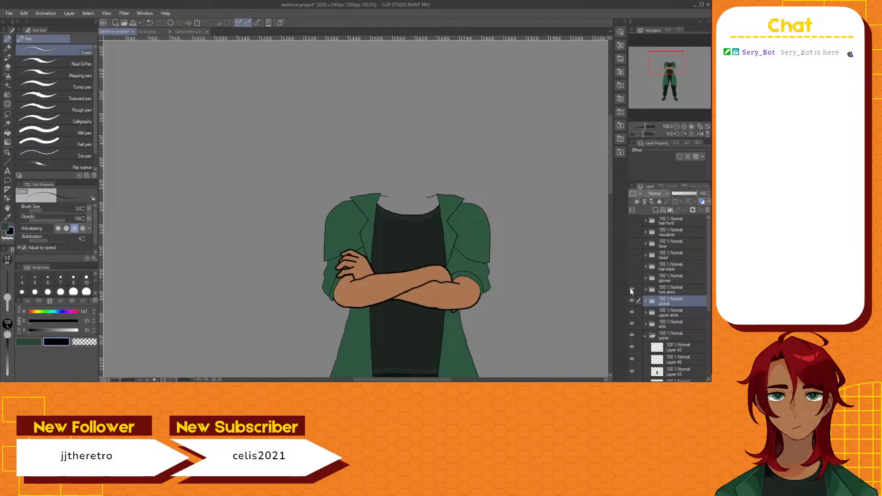
pyautogui.scroll(3, 319, 281)
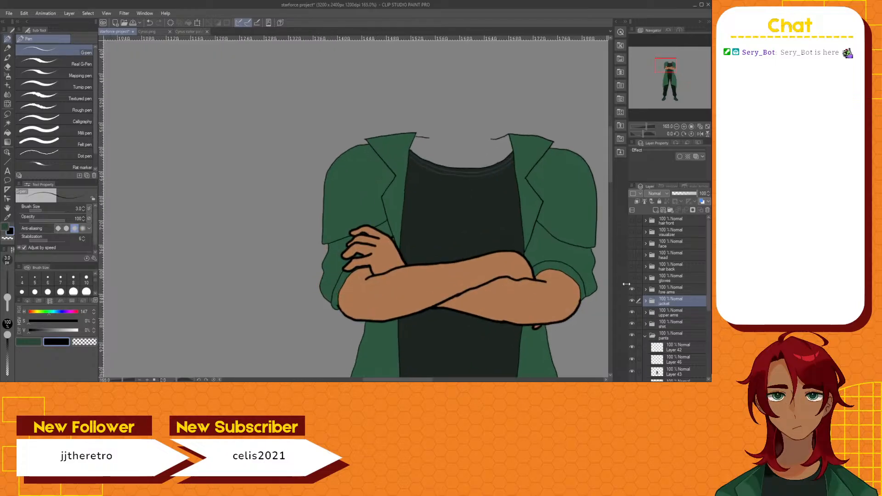
pyautogui.click(645, 289)
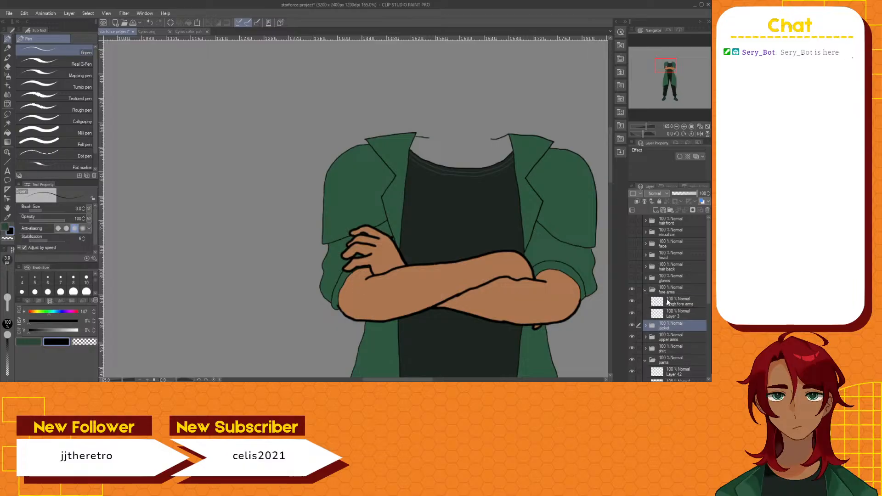
pyautogui.click(632, 324)
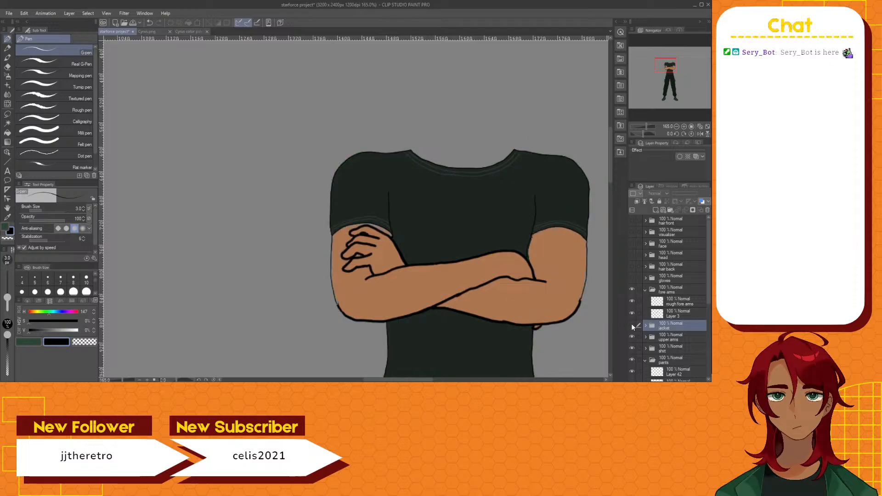
pyautogui.scroll(5, 557, 278)
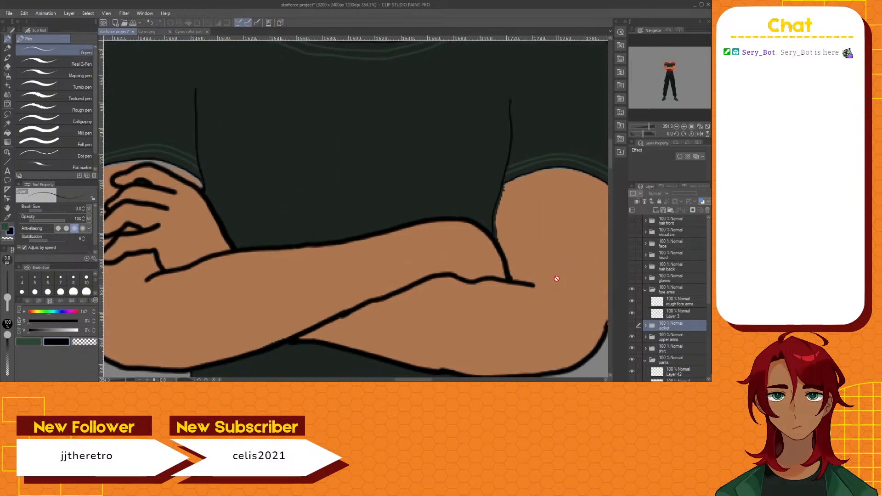
pyautogui.scroll(-1, 556, 278)
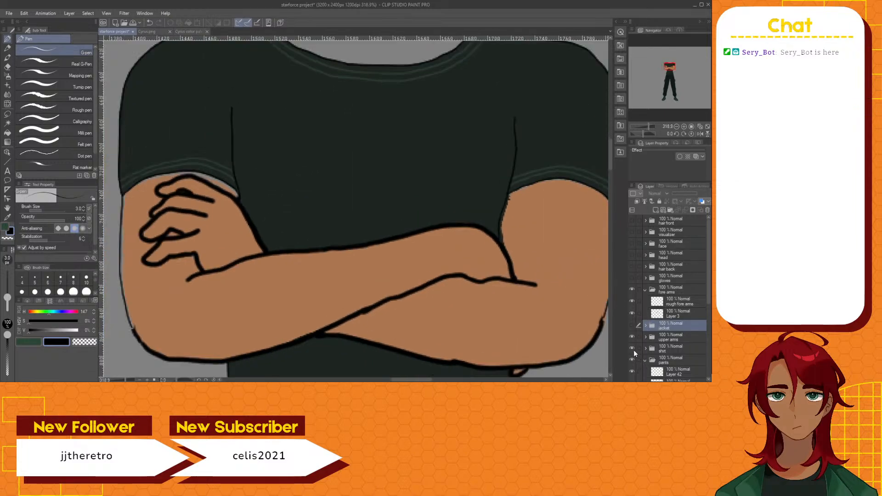
pyautogui.click(633, 348)
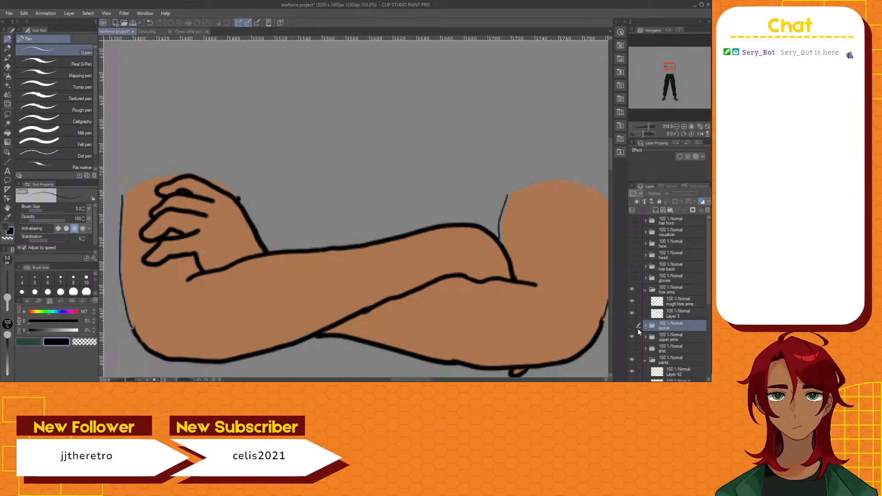
# Compare the fore arms with and without the rough fore arms layer, and examine the sketched hand lines up close
pyautogui.click(633, 301)
pyautogui.click(632, 301)
pyautogui.click(633, 301)
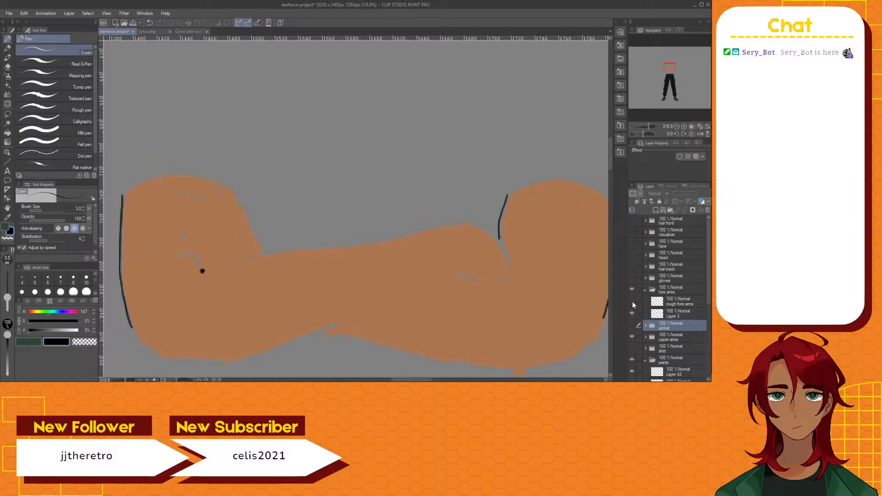
pyautogui.click(633, 301)
pyautogui.scroll(5, 153, 190)
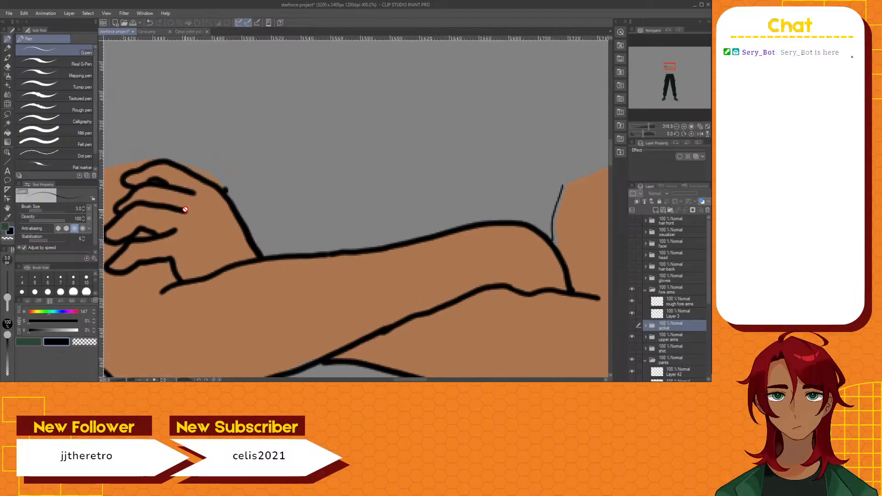
pyautogui.scroll(6, 153, 190)
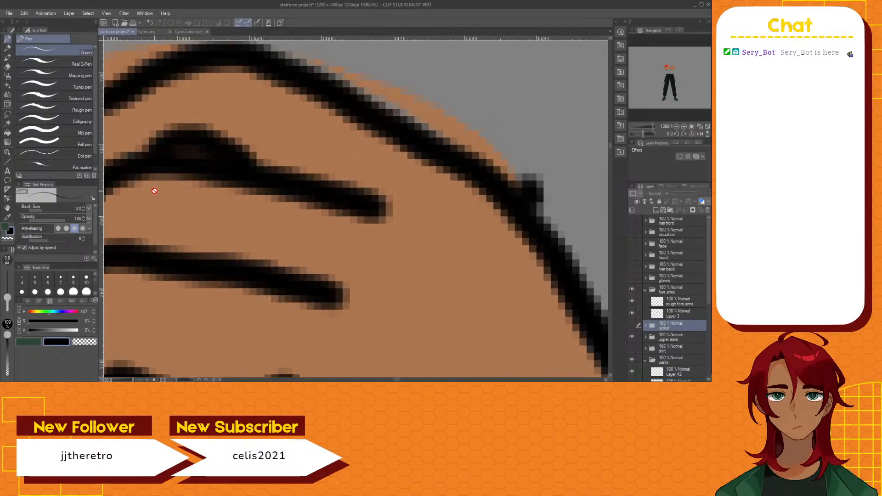
pyautogui.scroll(-6, 192, 156)
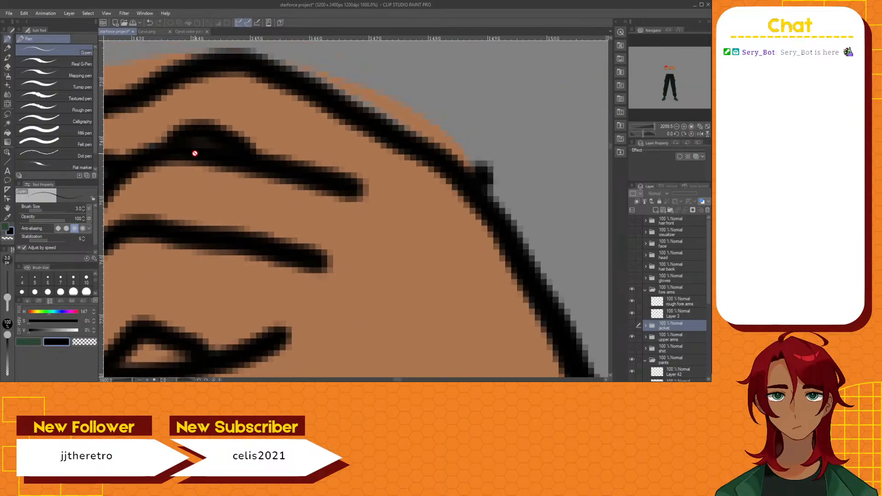
pyautogui.scroll(-4, 194, 153)
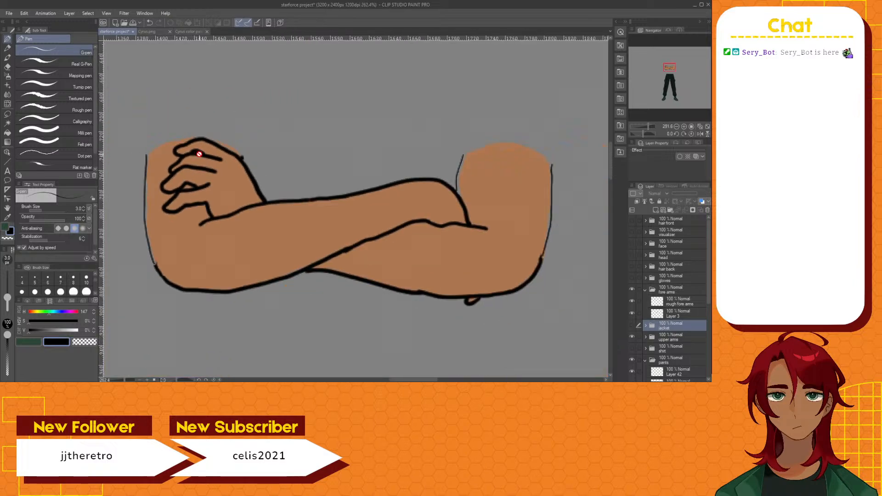
# Add a new layer above the rough fore arms layer and ink the left-hand elbow curve with the black G-pen
pyautogui.click(682, 303)
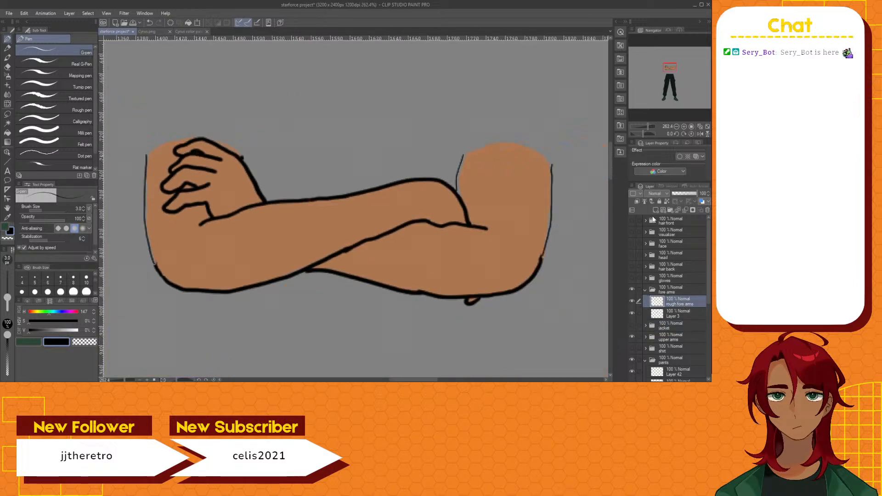
pyautogui.click(656, 210)
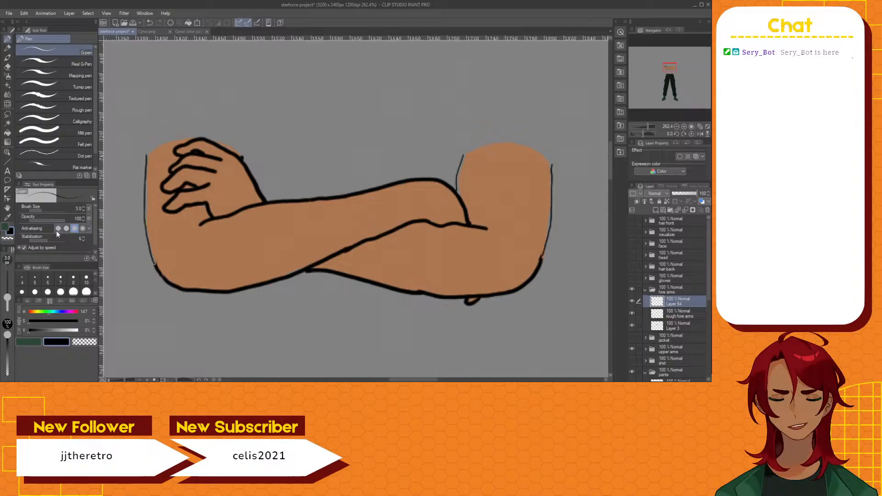
pyautogui.hscroll(-3, 354, 207)
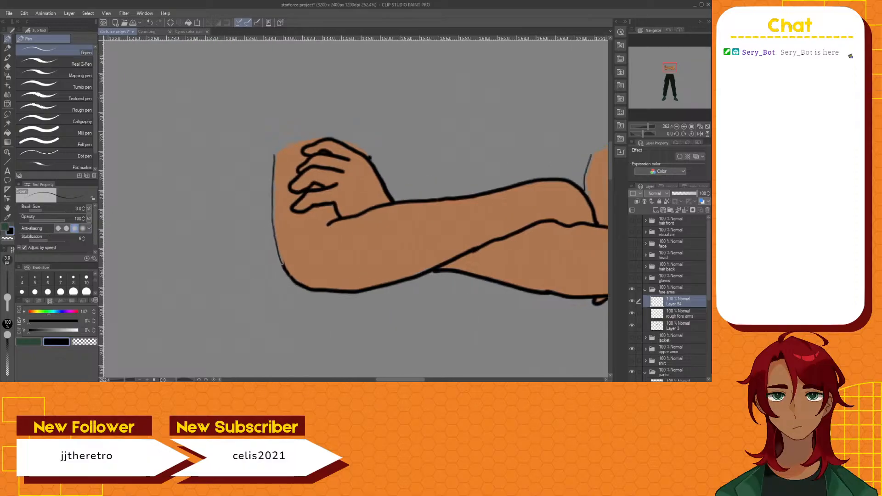
pyautogui.scroll(4, 605, 213)
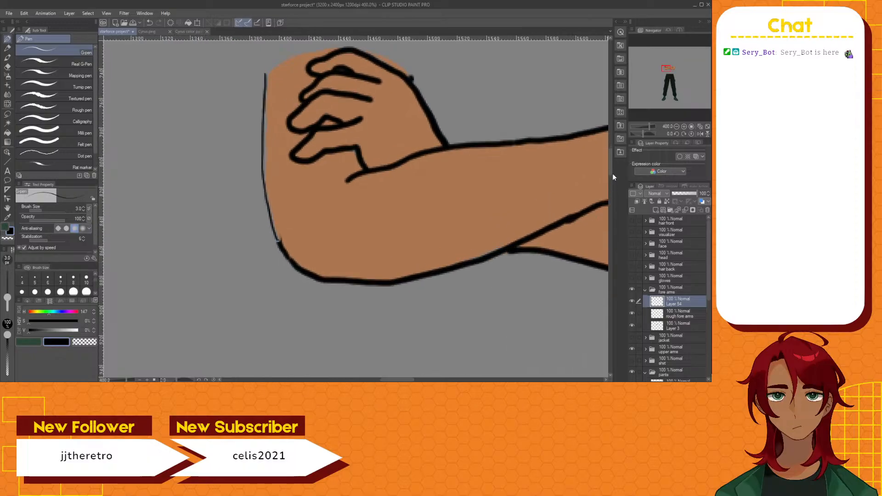
pyautogui.scroll(2, 611, 172)
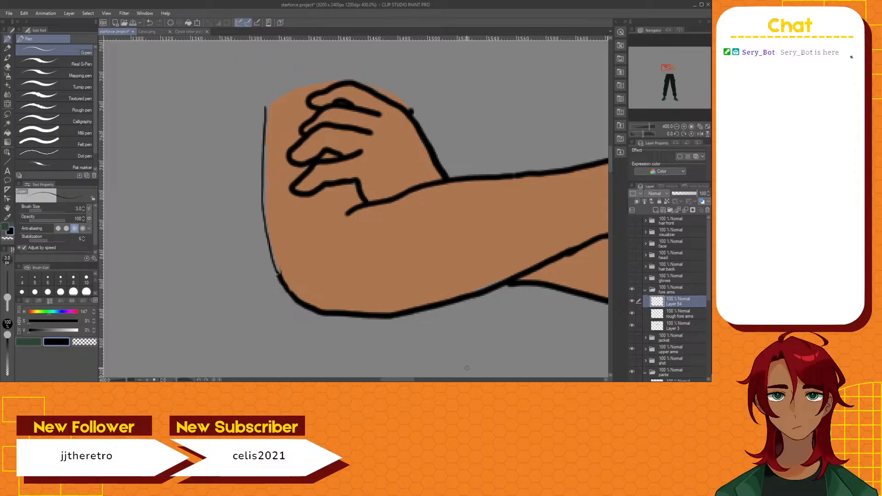
# Ink the front forearm's lower edge from the elbow to the opposite inner-elbow crease, checking it against the rough fore arms layer
pyautogui.hscroll(5, 390, 317)
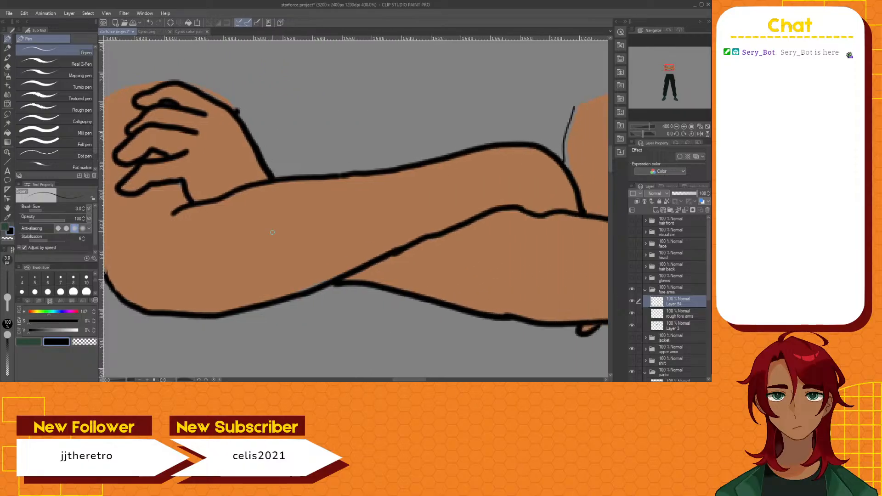
pyautogui.click(632, 313)
pyautogui.click(631, 313)
pyautogui.moveTo(393, 254)
pyautogui.mouseDown()
pyautogui.moveTo(500, 208)
pyautogui.moveTo(575, 216)
pyautogui.mouseUp()
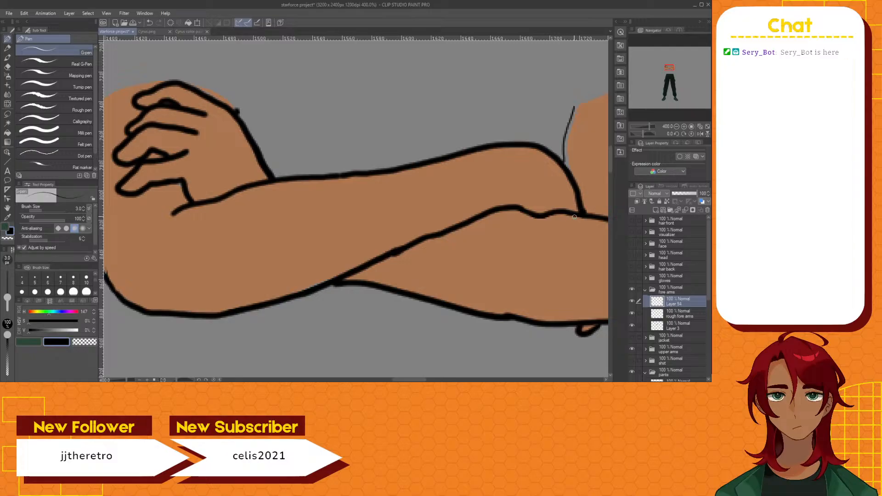
pyautogui.click(632, 315)
pyautogui.click(632, 315)
pyautogui.click(632, 316)
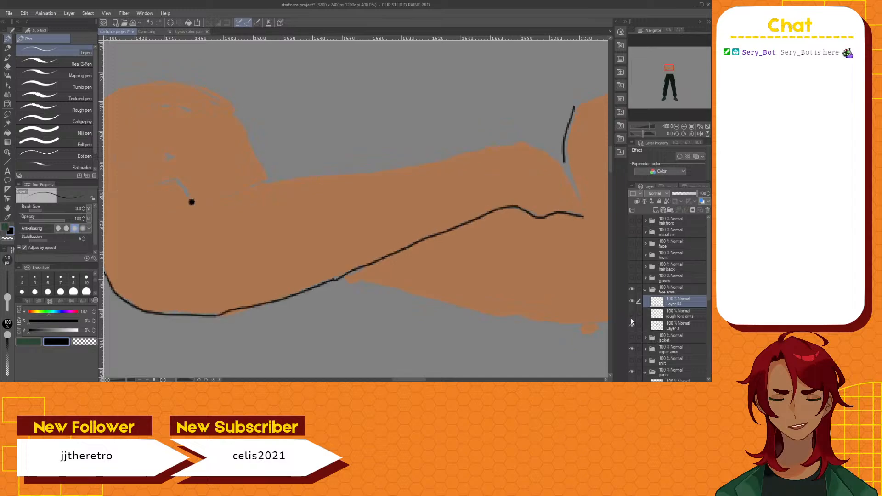
pyautogui.click(632, 315)
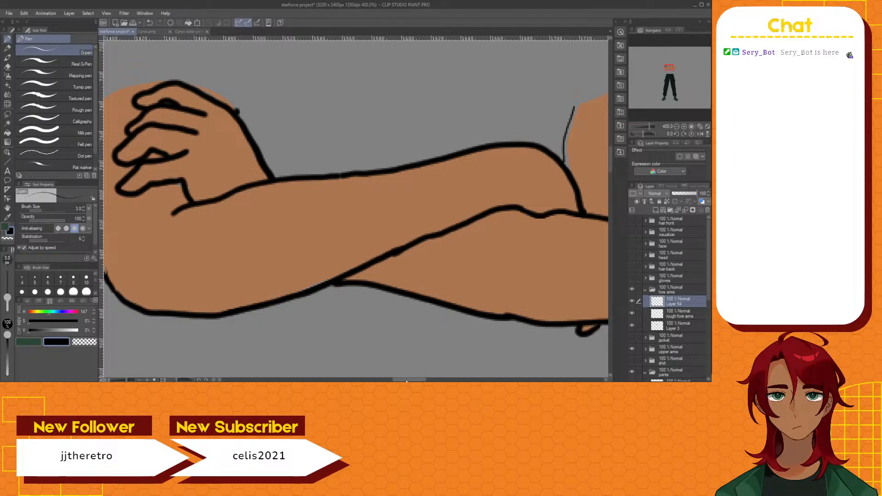
# Ink the front forearm's upper edge from the wrist to the opposite inner elbow, checking the lines without the rough and skin-colour layers
pyautogui.moveTo(407, 381); pyautogui.dragTo(408, 381)
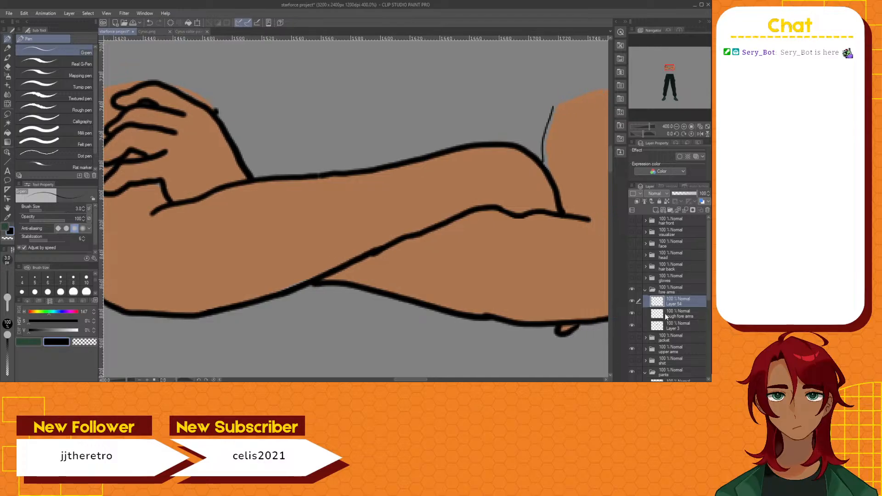
pyautogui.click(632, 313)
pyautogui.click(631, 312)
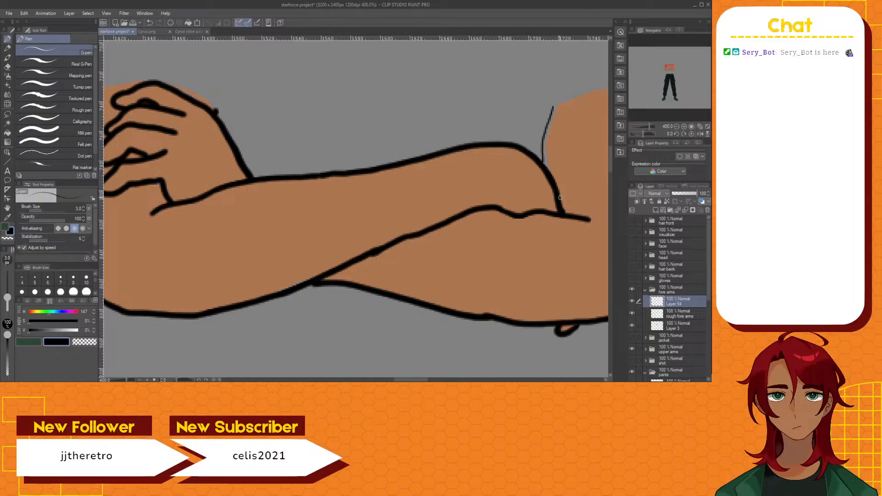
pyautogui.click(633, 314)
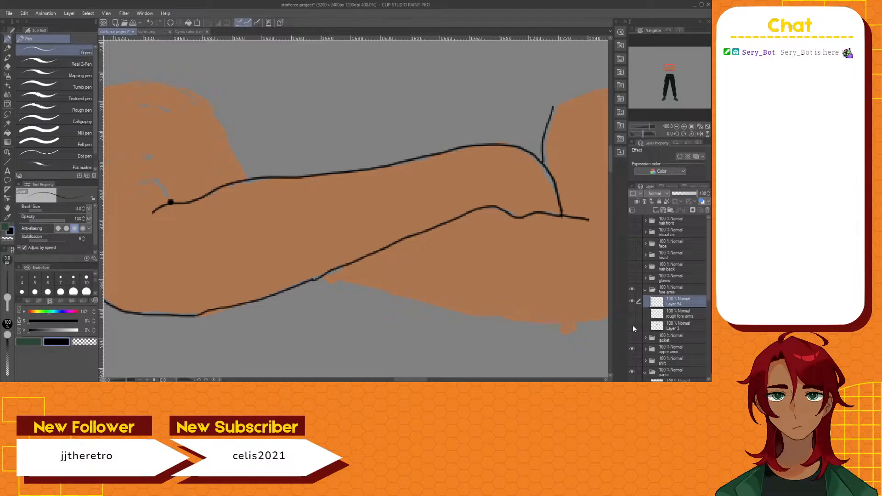
pyautogui.click(633, 325)
pyautogui.click(633, 325)
pyautogui.click(632, 326)
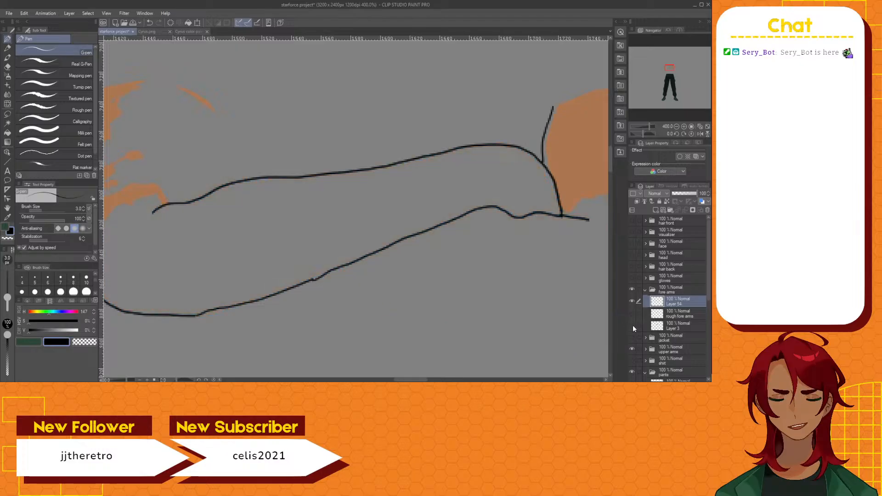
pyautogui.click(633, 326)
# Ink the rear forearm's lower edge on Layer 54, from the arm crossing around the right-hand elbow, and check it without the rough sketch
pyautogui.click(647, 350)
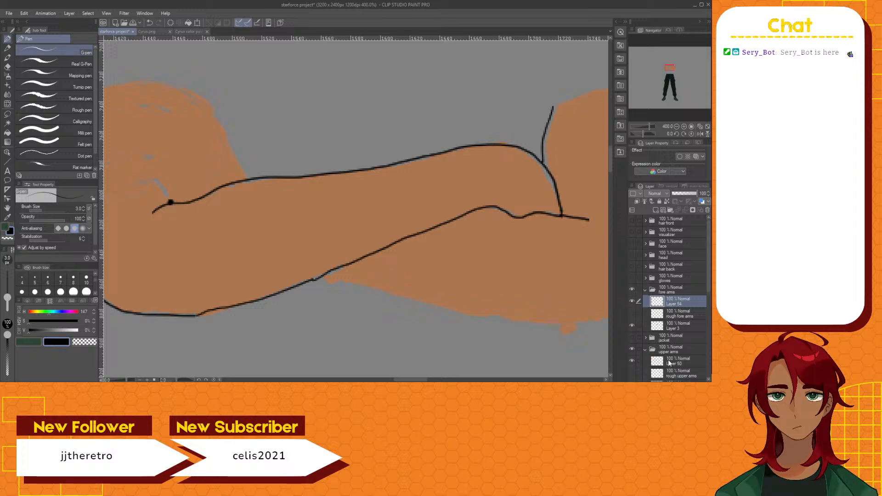
pyautogui.click(670, 363)
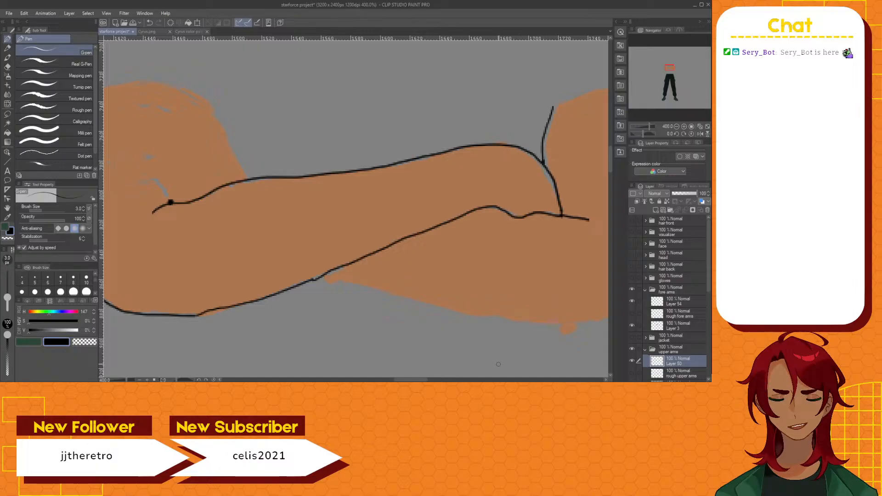
pyautogui.moveTo(420, 379)
pyautogui.mouseDown()
pyautogui.moveTo(412, 380)
pyautogui.moveTo(433, 379)
pyautogui.mouseUp()
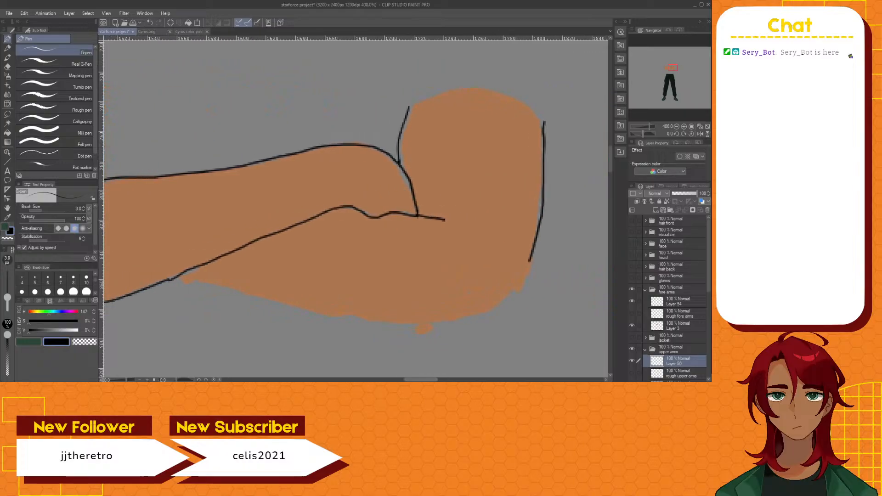
pyautogui.click(633, 314)
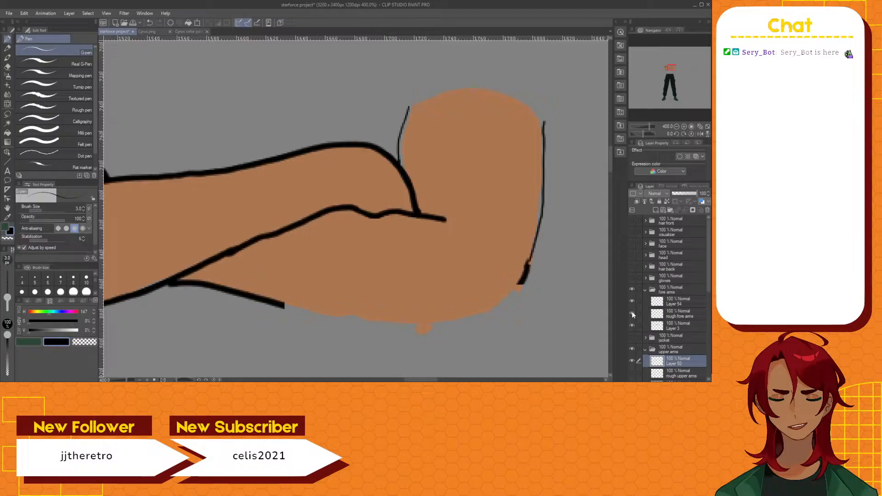
pyautogui.click(670, 305)
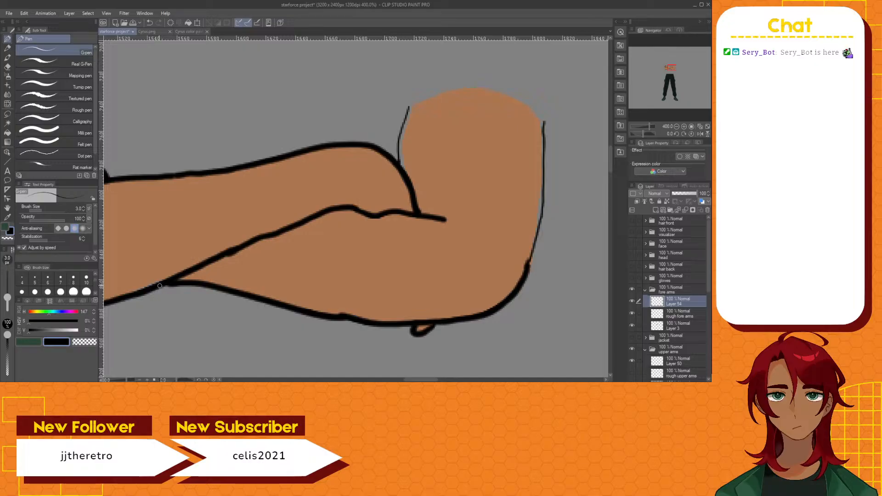
pyautogui.click(632, 314)
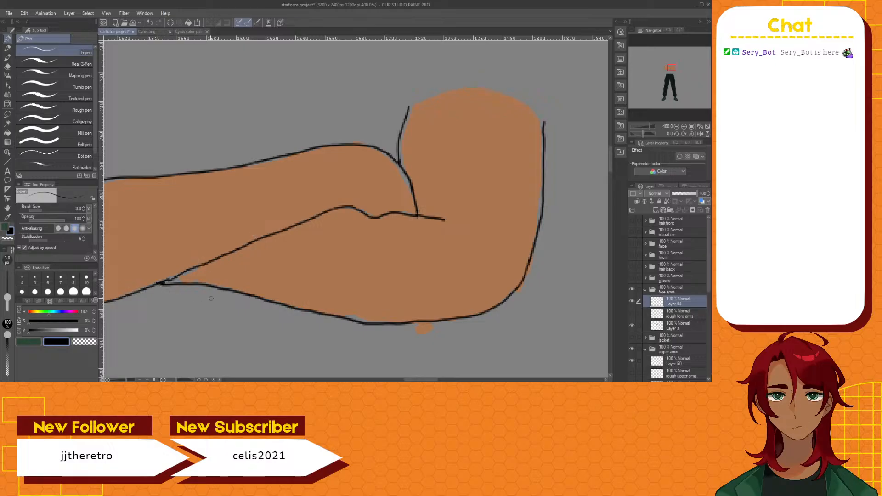
pyautogui.scroll(3, 231, 273)
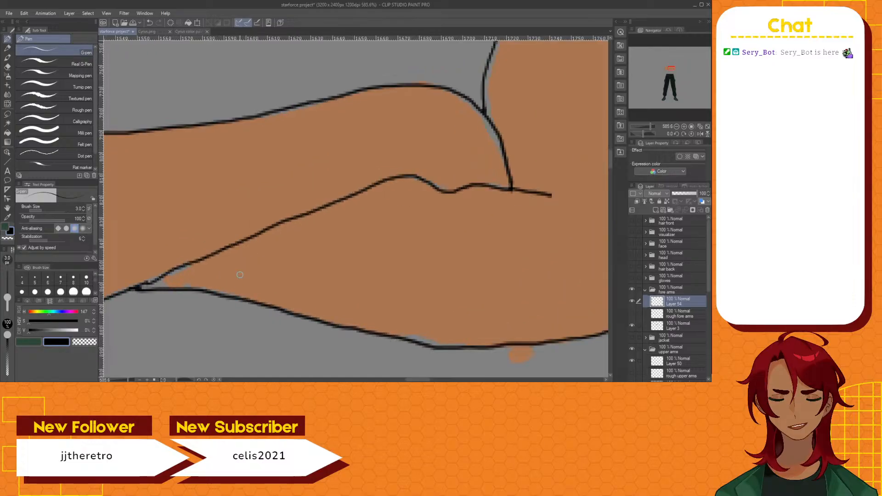
pyautogui.moveTo(138, 287); pyautogui.dragTo(382, 288)
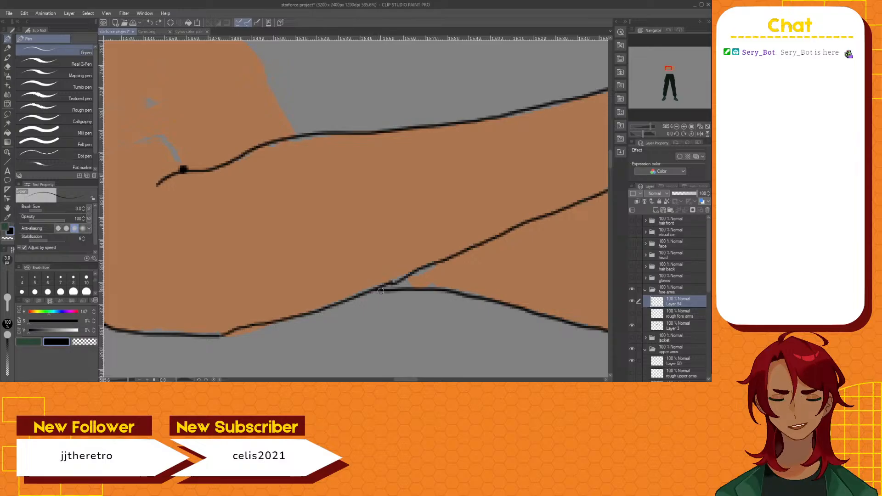
pyautogui.scroll(-2, 374, 316)
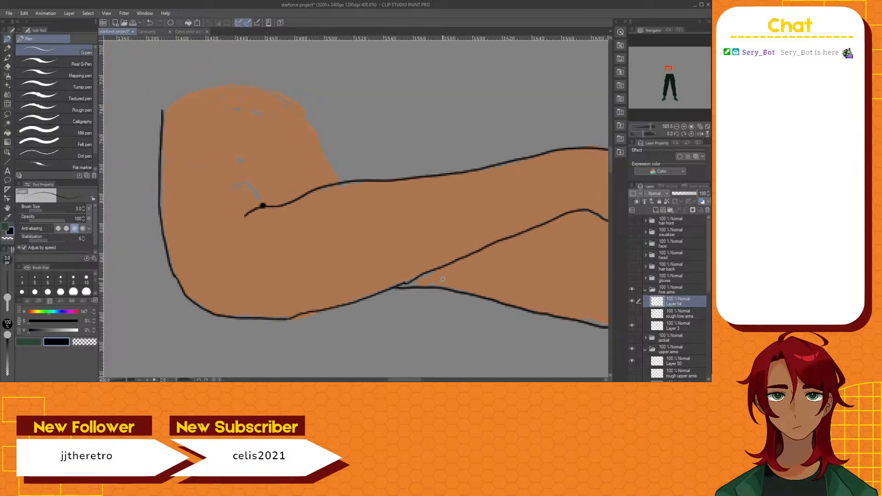
# Ink the small fingertip below the rear forearm near the right-hand elbow, guided by the rough fore arms layer, then hide the rough
pyautogui.moveTo(387, 381); pyautogui.dragTo(408, 380)
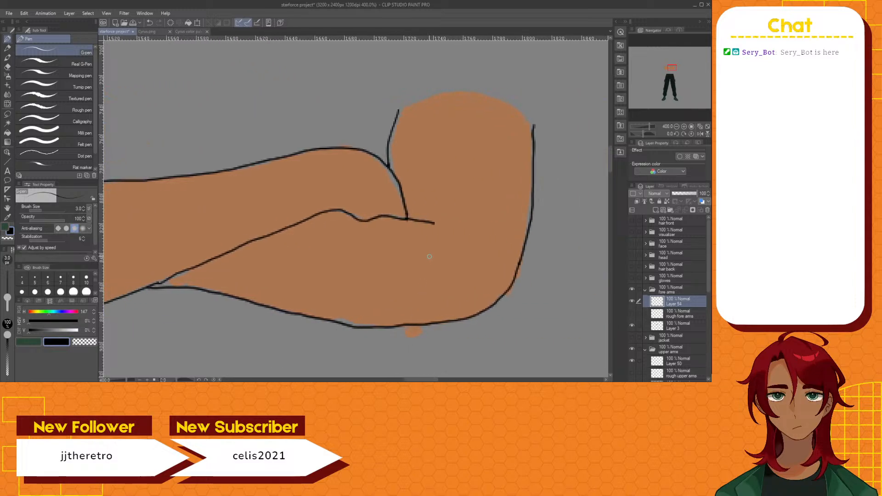
pyautogui.click(8, 67)
pyautogui.scroll(2, 419, 228)
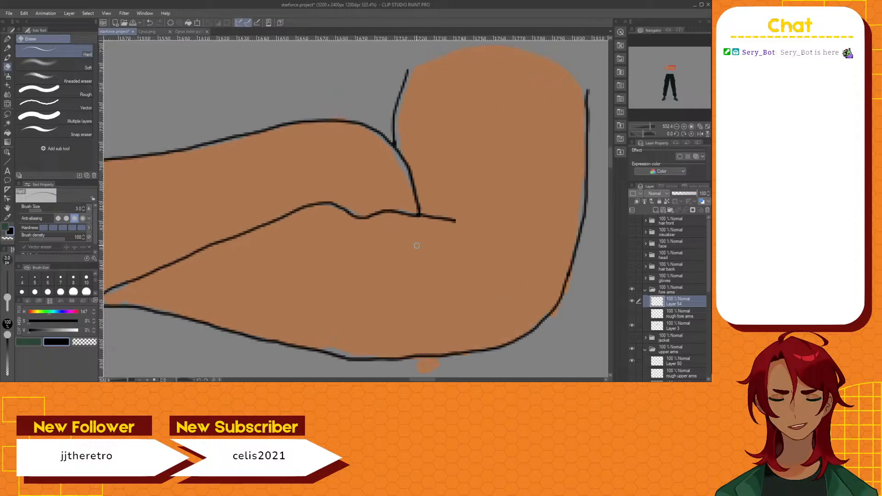
pyautogui.press('p')
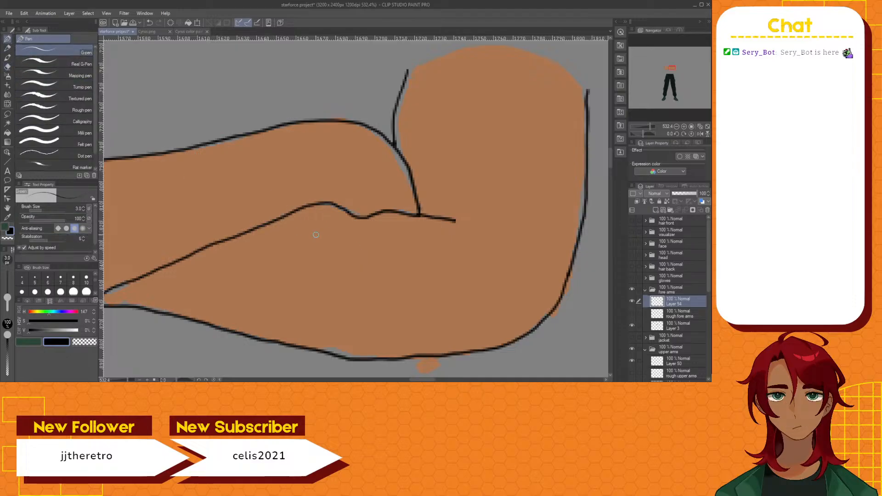
pyautogui.scroll(-2, 315, 234)
pyautogui.moveTo(419, 380)
pyautogui.mouseDown()
pyautogui.moveTo(398, 381)
pyautogui.moveTo(418, 381)
pyautogui.mouseUp()
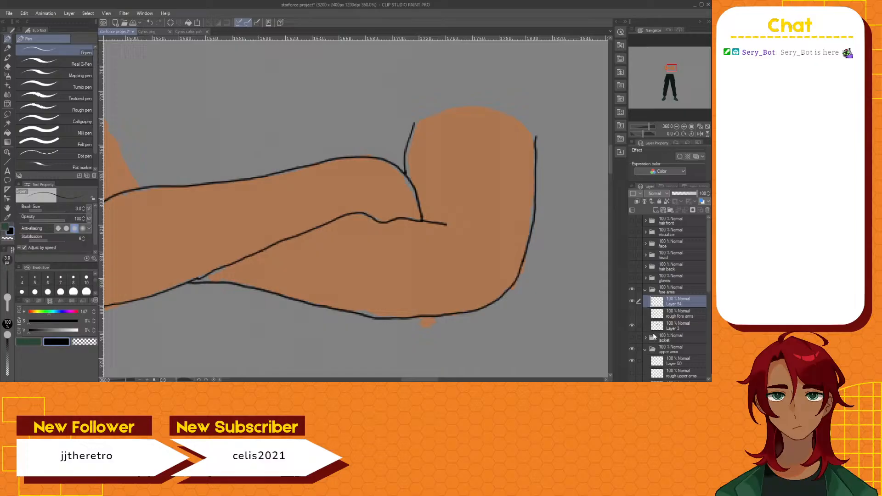
pyautogui.click(632, 313)
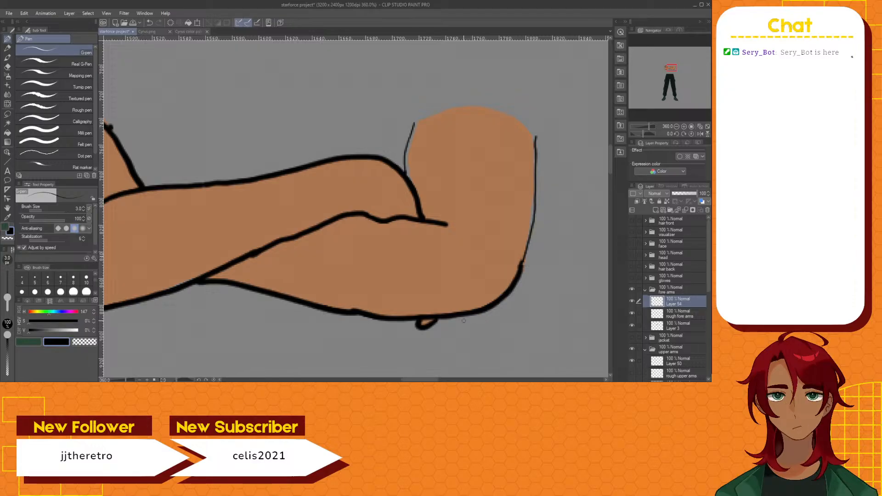
pyautogui.click(633, 314)
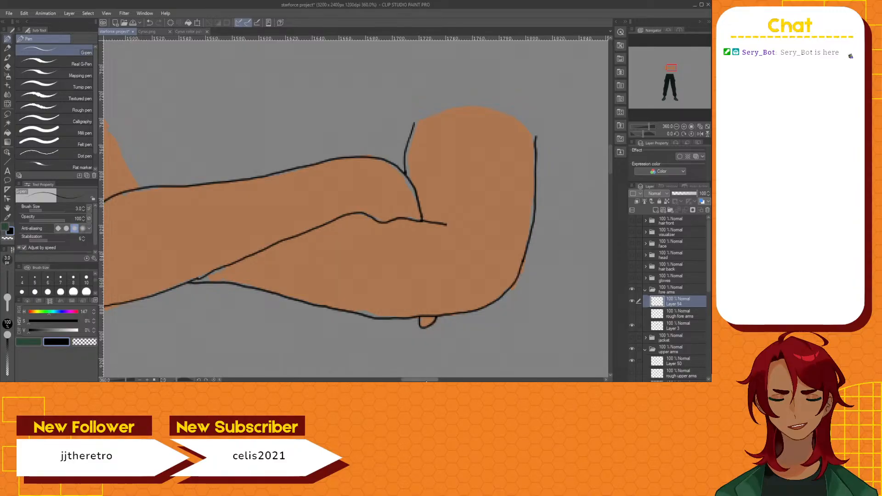
# Show the rough fore arms layer again as the guide for inking the left-hand hand and fingers
pyautogui.moveTo(427, 379); pyautogui.dragTo(409, 375)
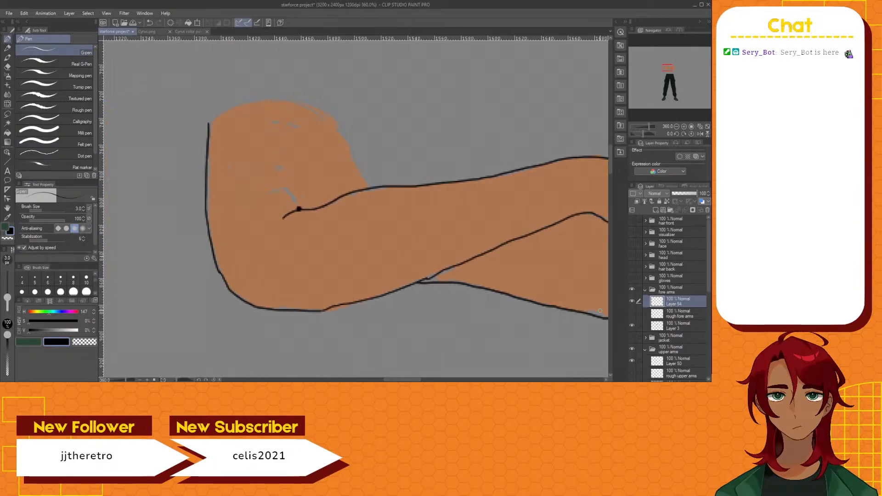
pyautogui.click(633, 313)
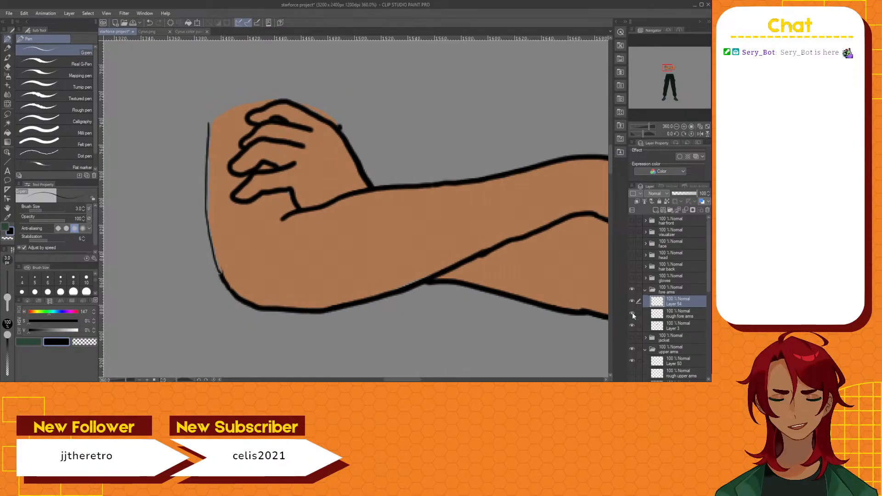
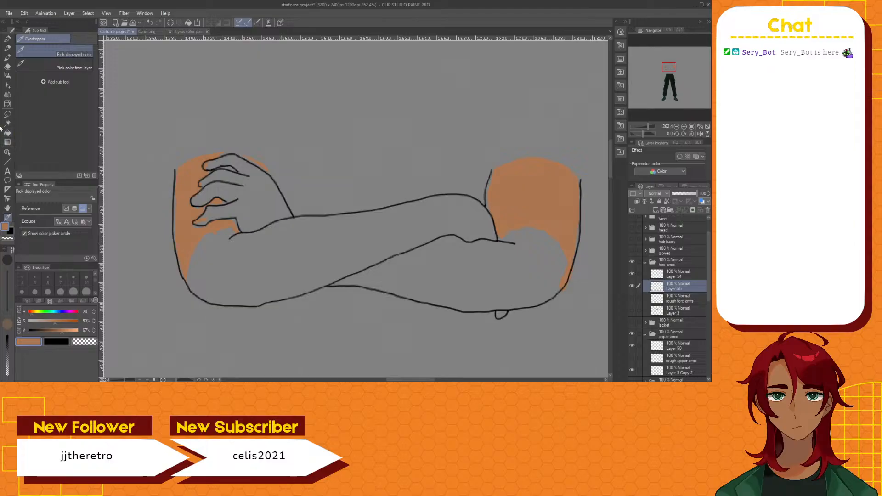
pyautogui.click(7, 123)
pyautogui.click(256, 202)
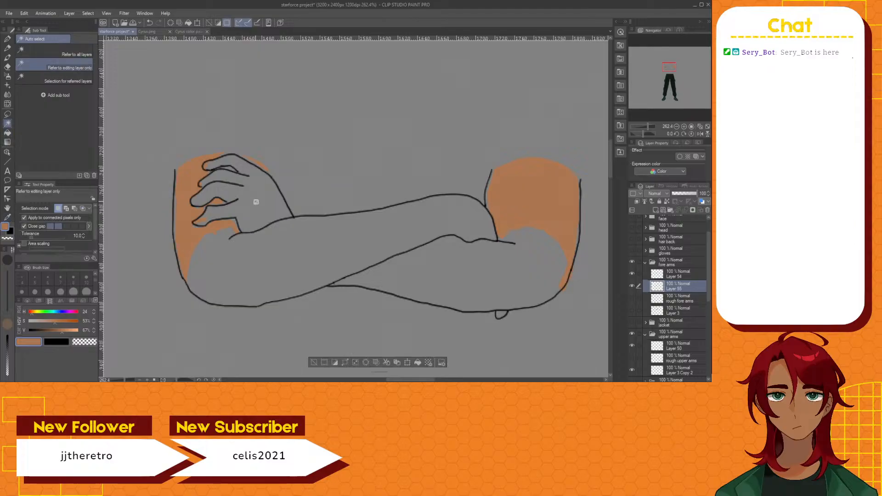
pyautogui.click(314, 362)
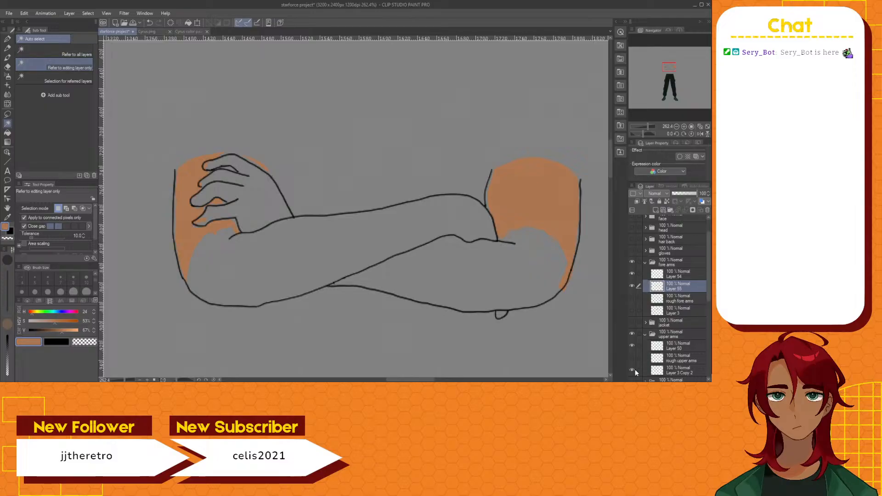
pyautogui.hotkey('ctrl', 'z')
# With Layer 3 Copy 2 hidden, fill the hand and small fingertip with skin colour on Layer 55, auto-selecting by all layers
pyautogui.click(76, 57)
pyautogui.click(248, 204)
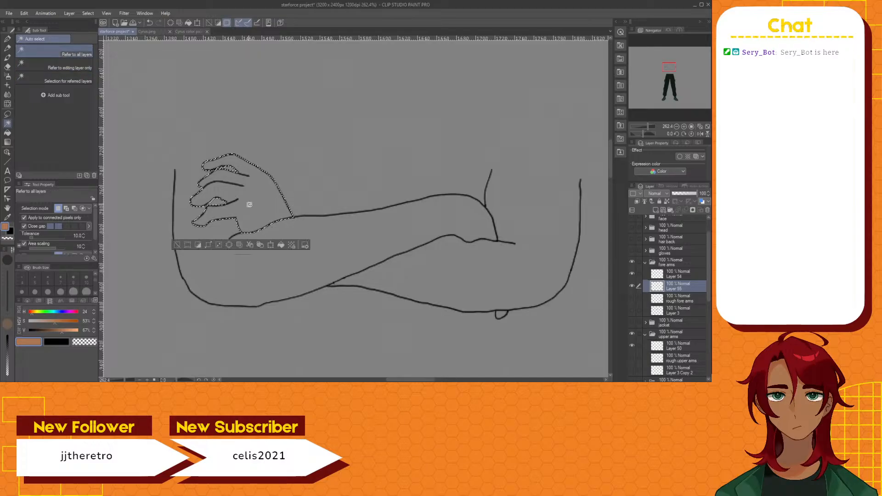
pyautogui.click(282, 245)
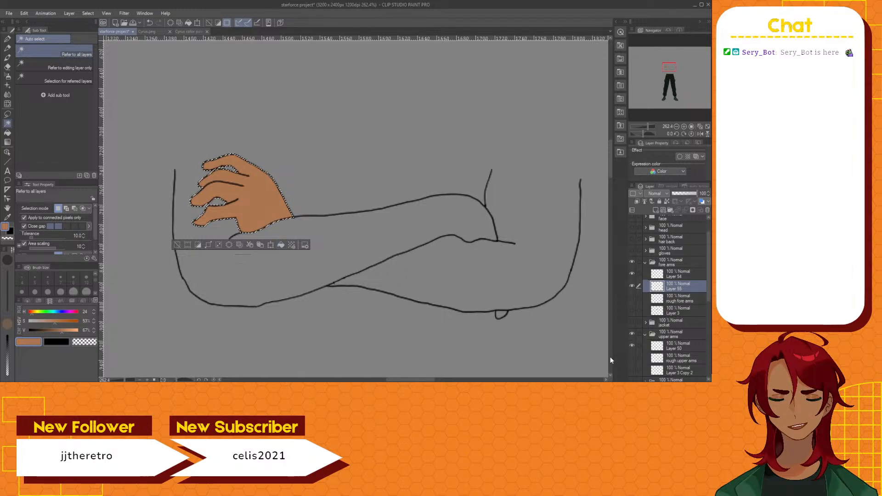
pyautogui.click(501, 314)
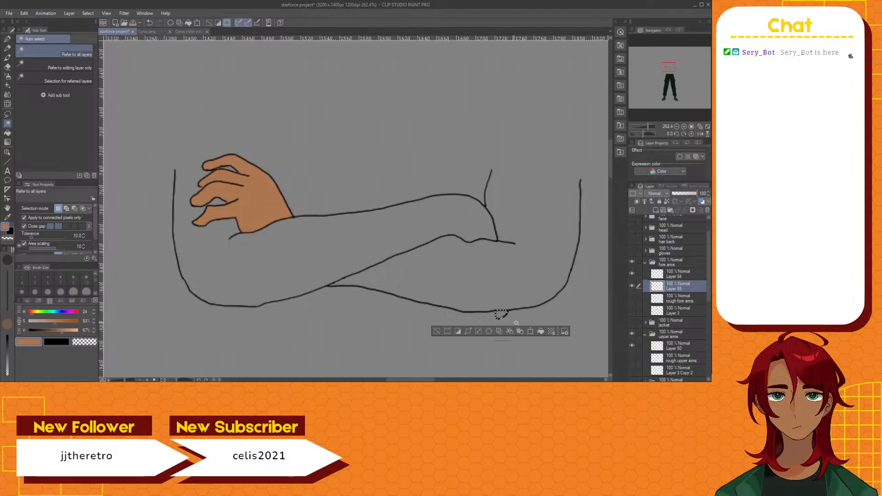
pyautogui.click(542, 331)
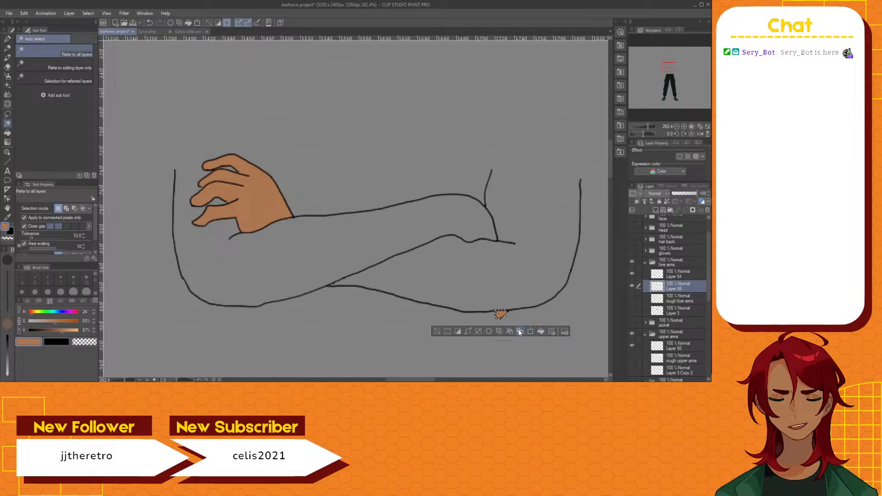
pyautogui.click(436, 331)
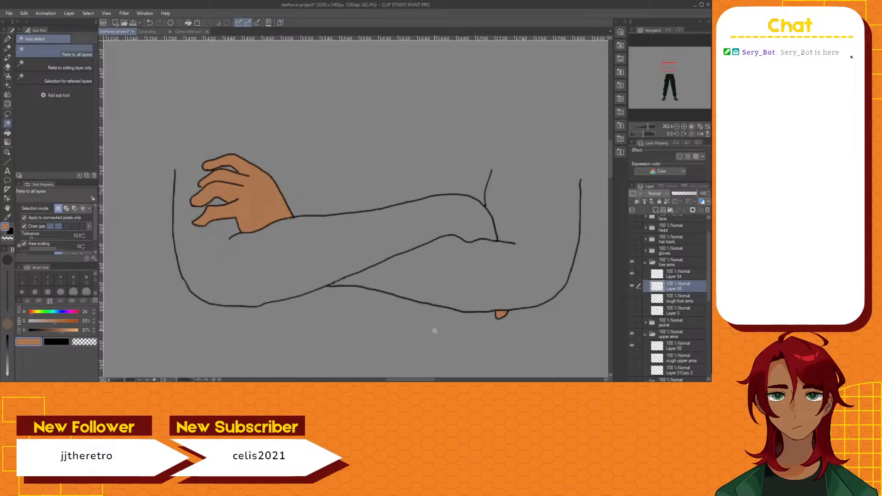
# Compare the fore arms with and without the upper arms folder, leaving the folder hidden
pyautogui.click(632, 335)
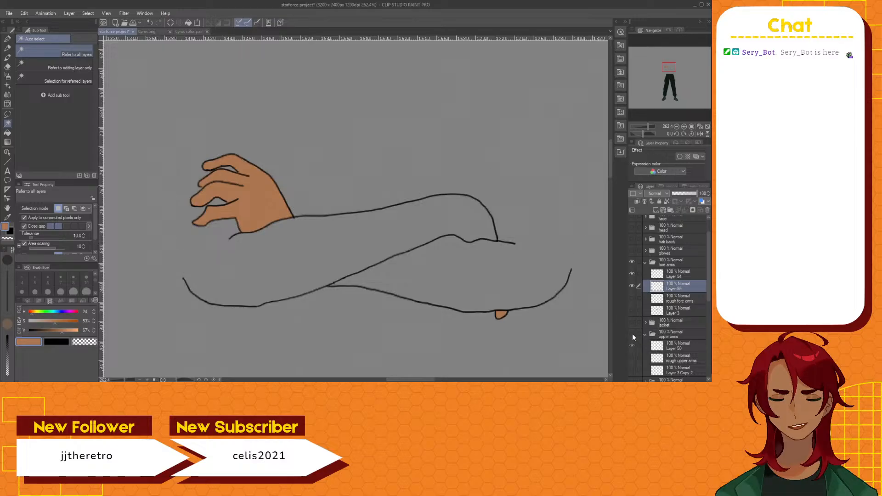
pyautogui.click(632, 337)
pyautogui.click(633, 337)
pyautogui.click(633, 336)
pyautogui.click(633, 336)
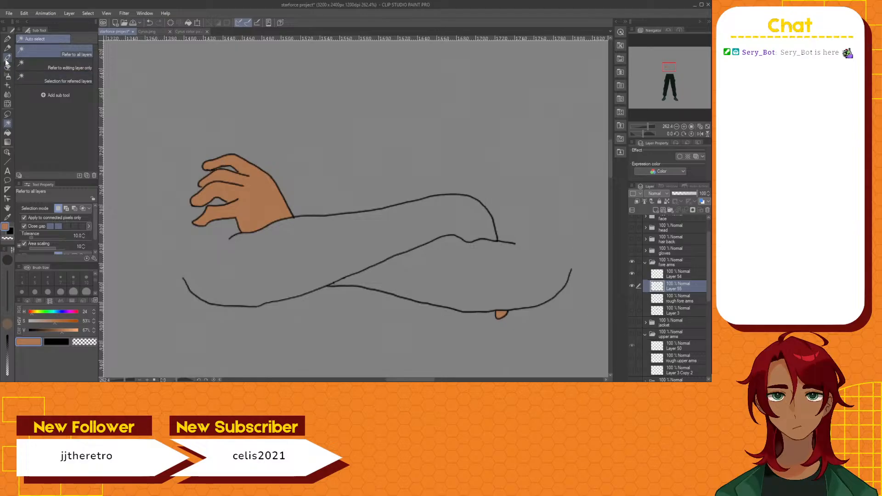
# Close the open outline at both elbows on Layer 55 with skin-colour Brush pen strokes at size 10
pyautogui.press('b')
pyautogui.scroll(2, 248, 254)
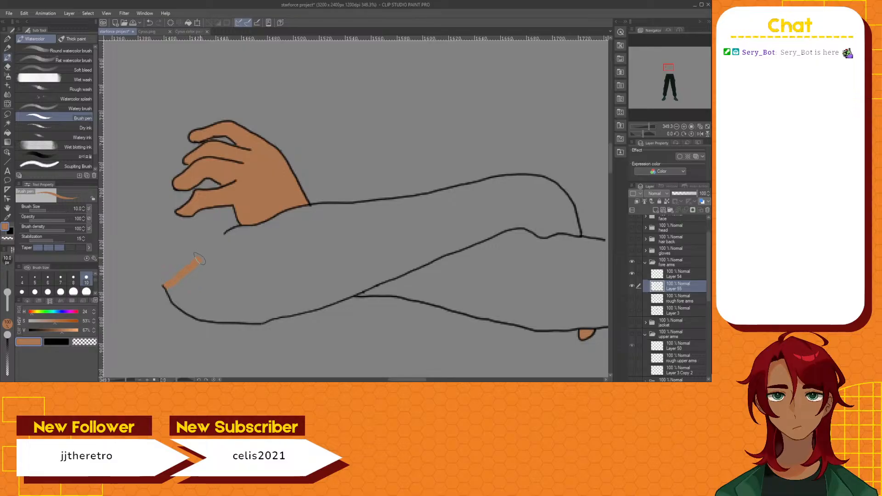
pyautogui.moveTo(199, 259); pyautogui.dragTo(213, 249)
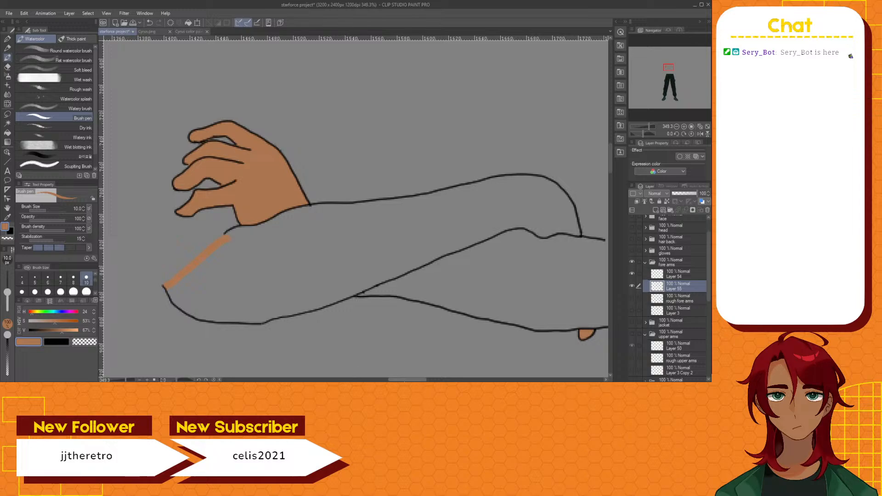
pyautogui.hscroll(5, 309, 161)
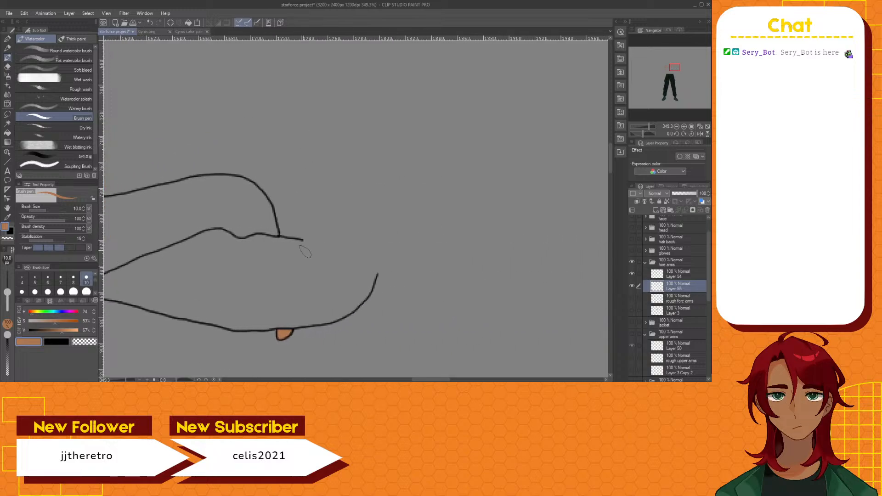
pyautogui.moveTo(299, 242); pyautogui.dragTo(348, 262)
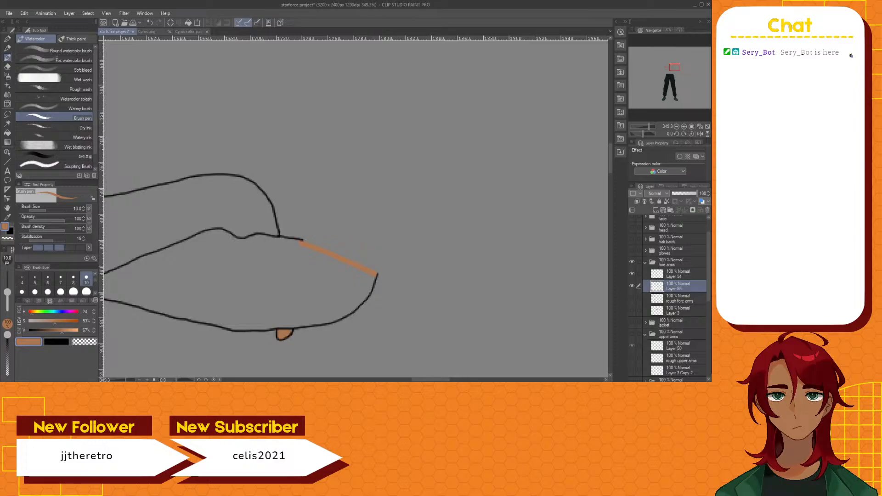
pyautogui.moveTo(377, 274); pyautogui.dragTo(607, 275)
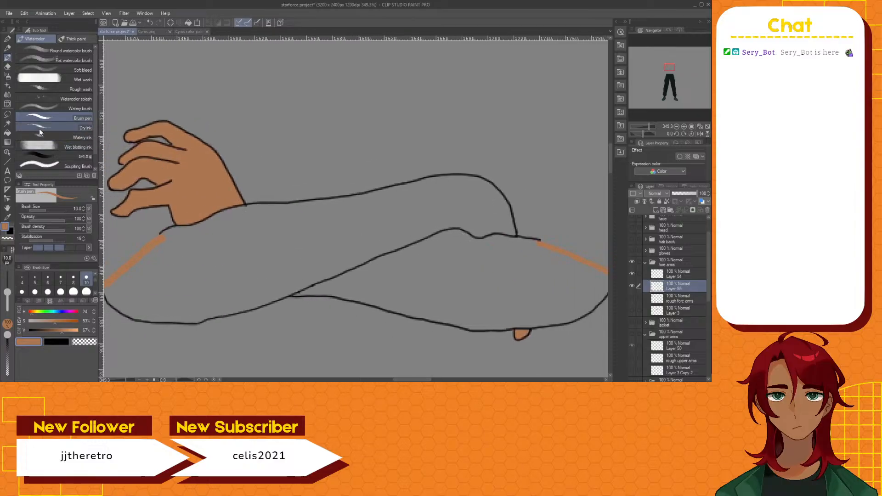
# Auto-select the front and rear forearm areas one after the other, fill each with skin colour, and clear the selection
pyautogui.click(7, 124)
pyautogui.click(282, 247)
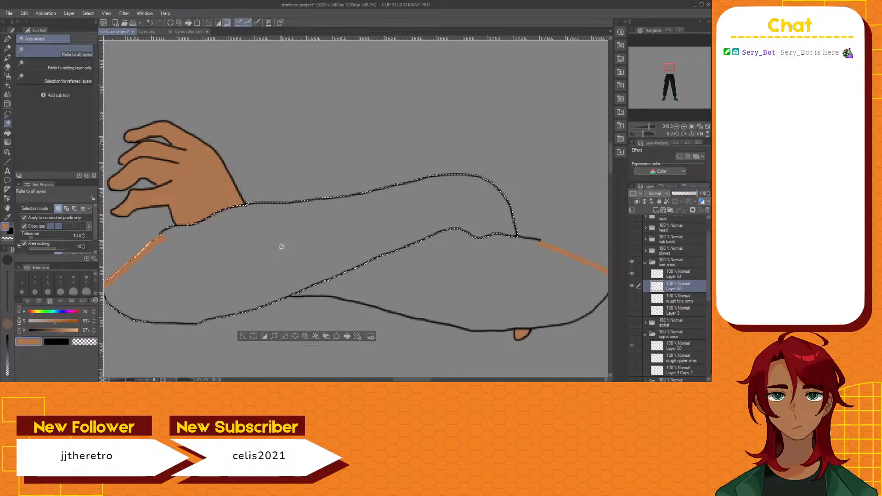
pyautogui.click(346, 337)
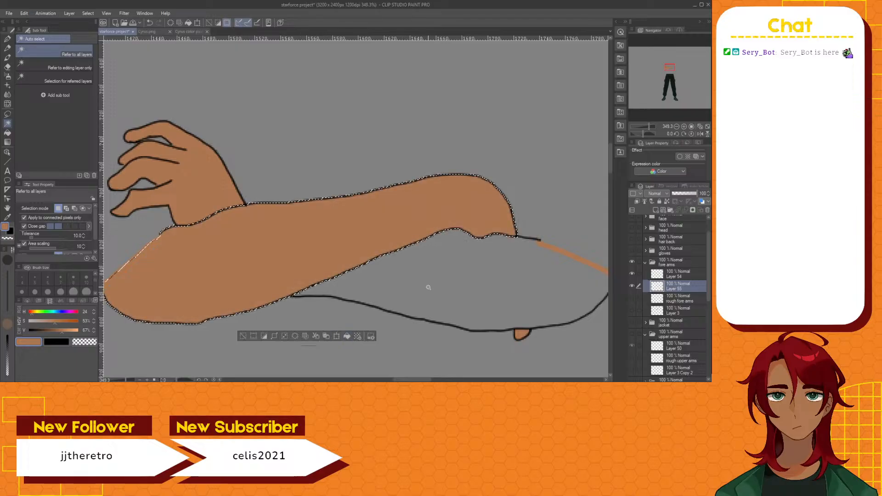
pyautogui.click(329, 281)
pyautogui.click(495, 344)
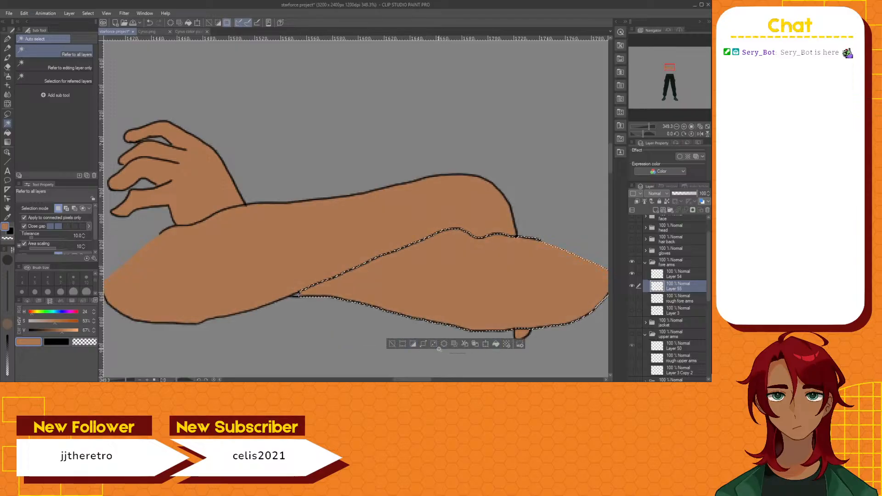
pyautogui.click(392, 343)
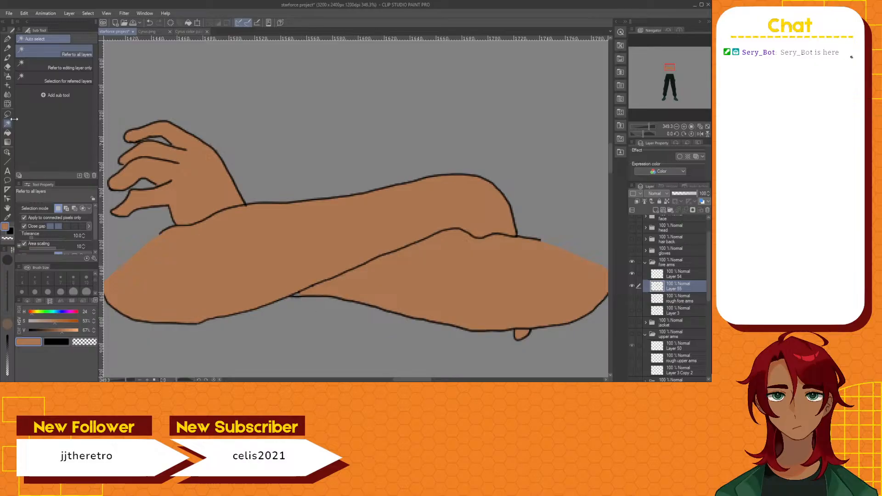
# Touch up the skin colour where the forearms cross, using the Brush pen at size 5
pyautogui.click(7, 58)
pyautogui.scroll(1, 296, 294)
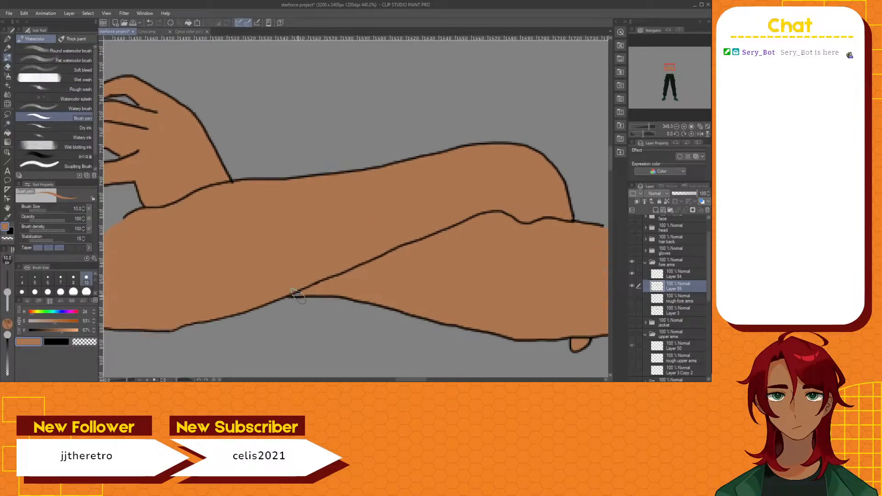
pyautogui.press('[')
pyautogui.press('[')
pyautogui.press('[')
pyautogui.press('[')
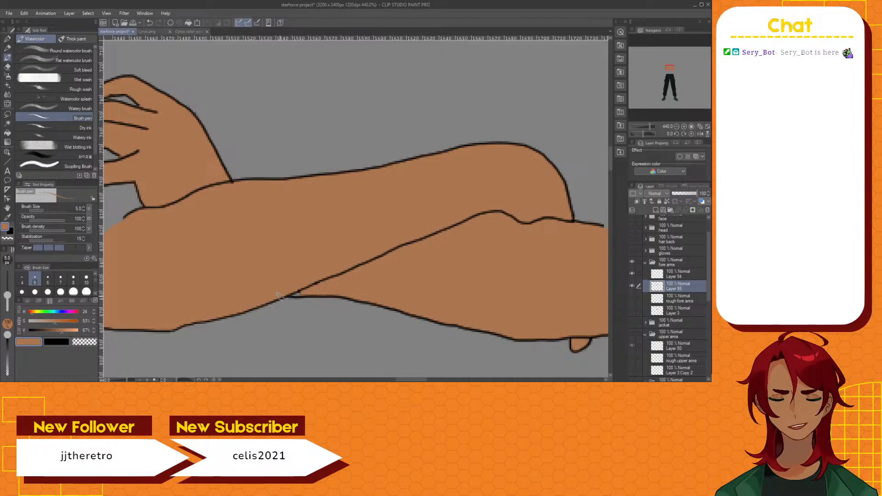
pyautogui.scroll(1, 278, 296)
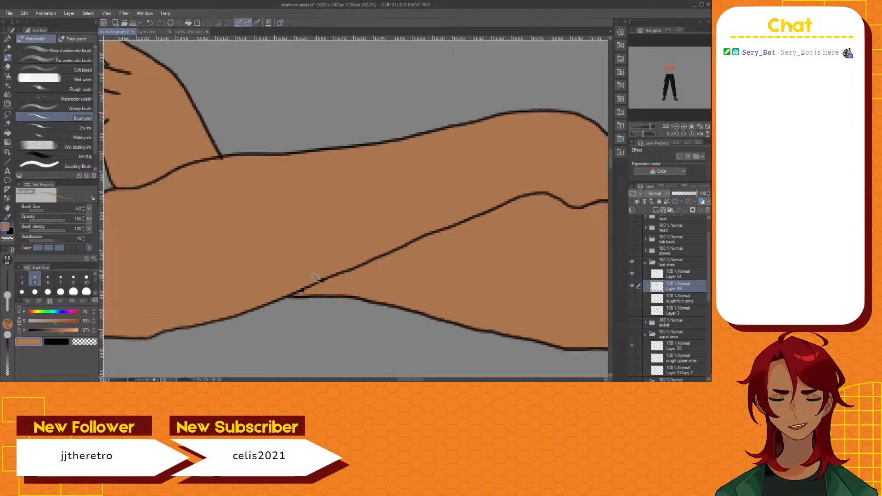
pyautogui.scroll(-4, 315, 277)
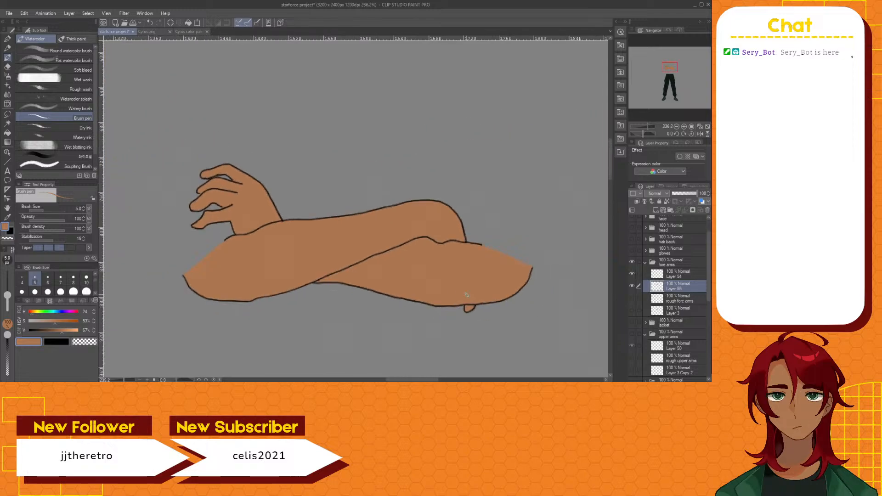
# Show the upper arms folder and add a new layer between Layer 50 and the rough upper arms layer
pyautogui.click(632, 335)
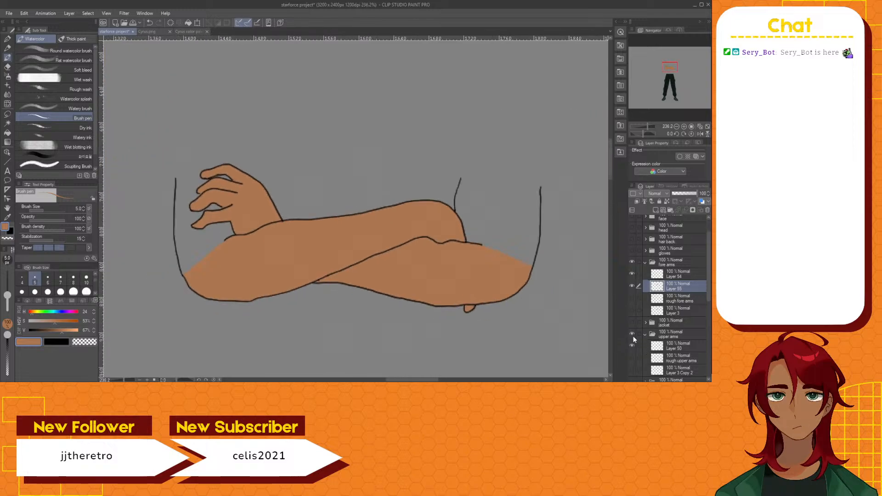
pyautogui.click(671, 357)
pyautogui.click(655, 210)
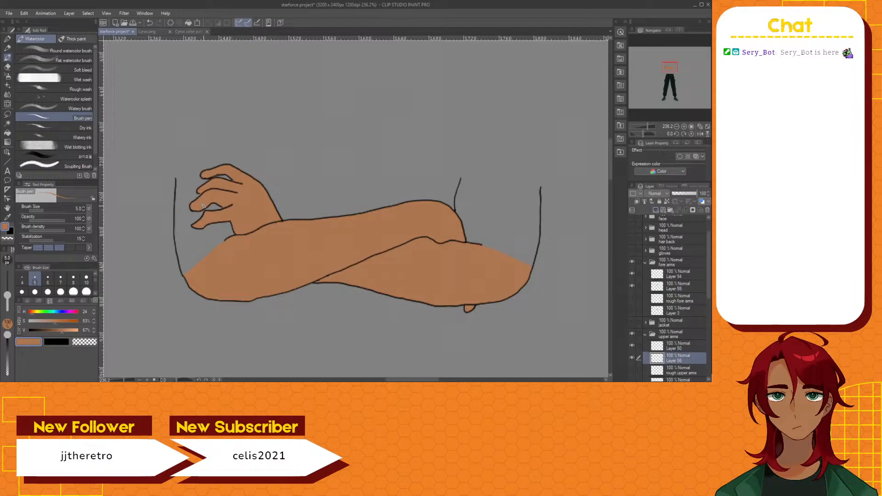
pyautogui.scroll(4, 203, 206)
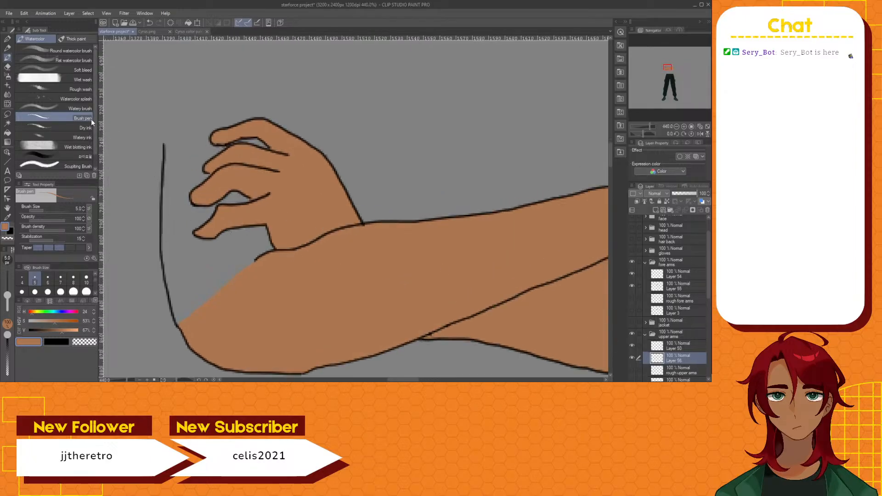
pyautogui.scroll(-3, 677, 315)
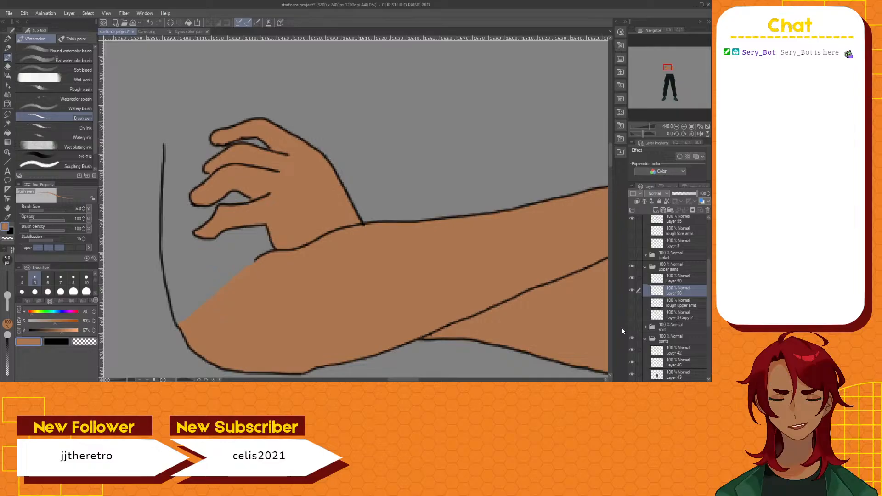
# Show the shirt folder beneath the crossed arms
pyautogui.click(633, 324)
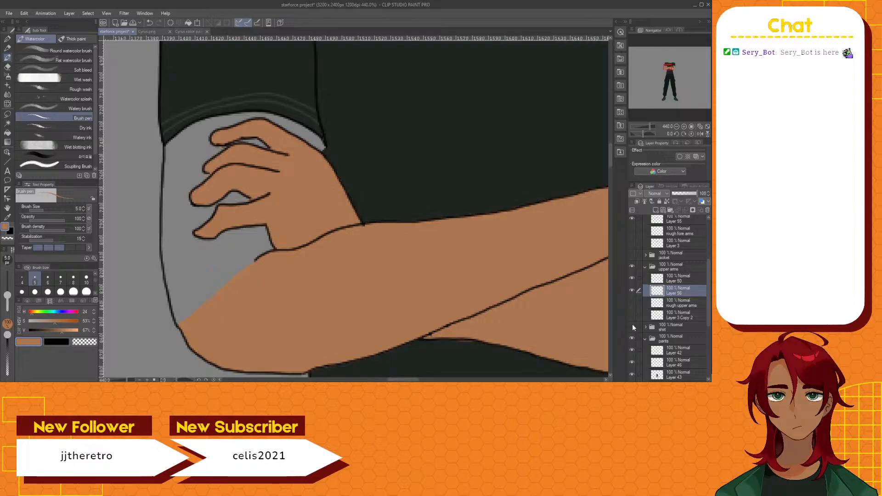
pyautogui.click(633, 325)
pyautogui.click(633, 325)
# Ink the short upper arm edge between the sleeve hem and the gripping hand on Layer 50, using the black G-pen at size 3
pyautogui.scroll(2, 354, 136)
pyautogui.scroll(-1, 353, 136)
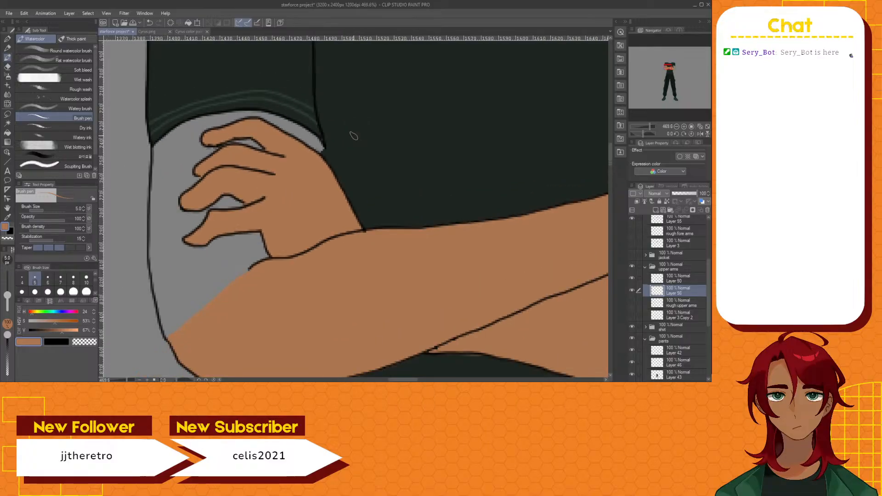
pyautogui.scroll(2, 354, 136)
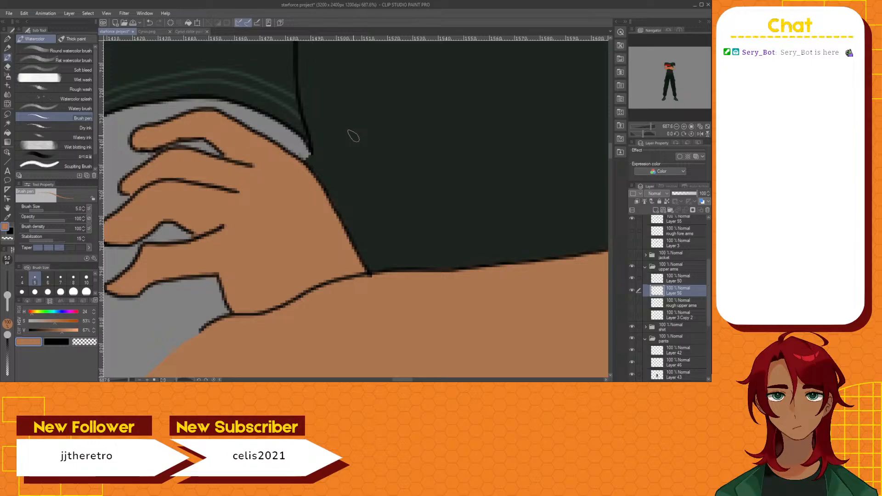
pyautogui.scroll(-3, 353, 136)
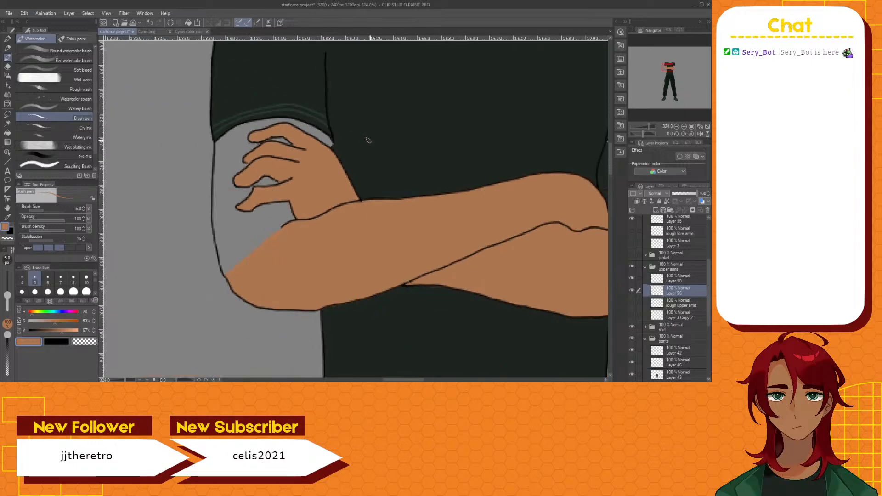
pyautogui.moveTo(421, 380)
pyautogui.mouseDown()
pyautogui.moveTo(428, 380)
pyautogui.moveTo(418, 381)
pyautogui.mouseUp()
pyautogui.scroll(2, 298, 154)
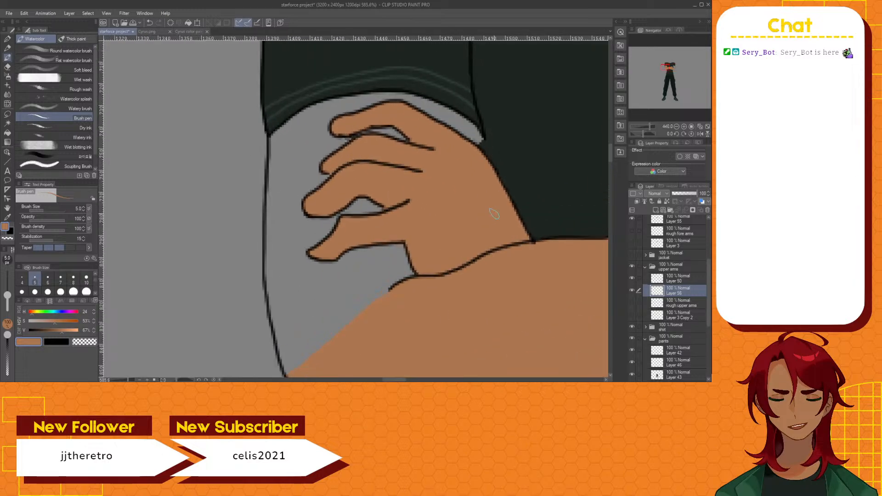
pyautogui.moveTo(401, 380); pyautogui.dragTo(409, 380)
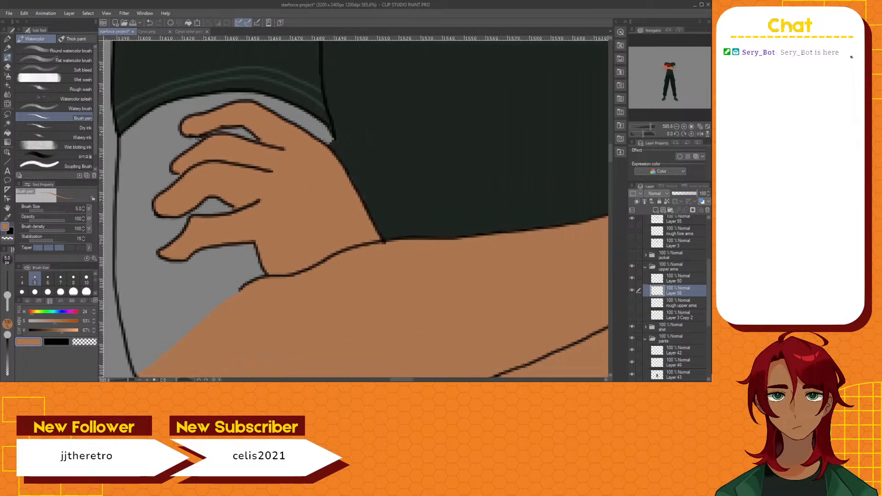
pyautogui.click(8, 238)
pyautogui.click(7, 39)
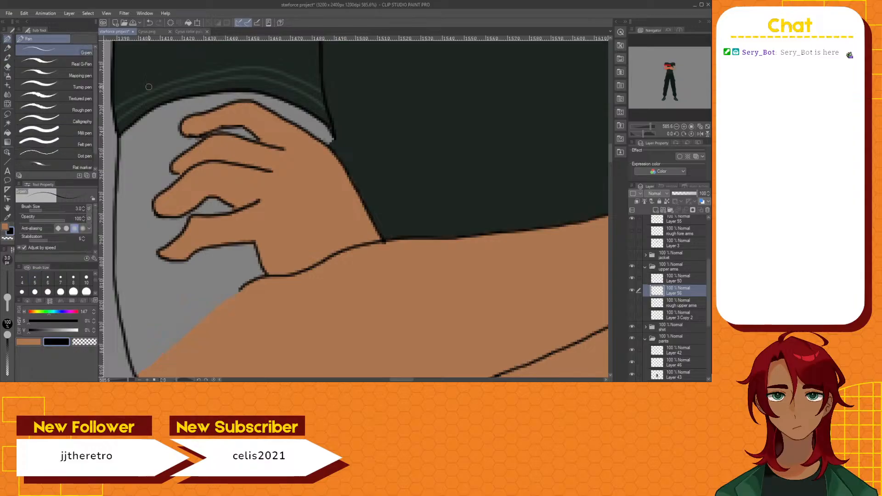
pyautogui.click(677, 279)
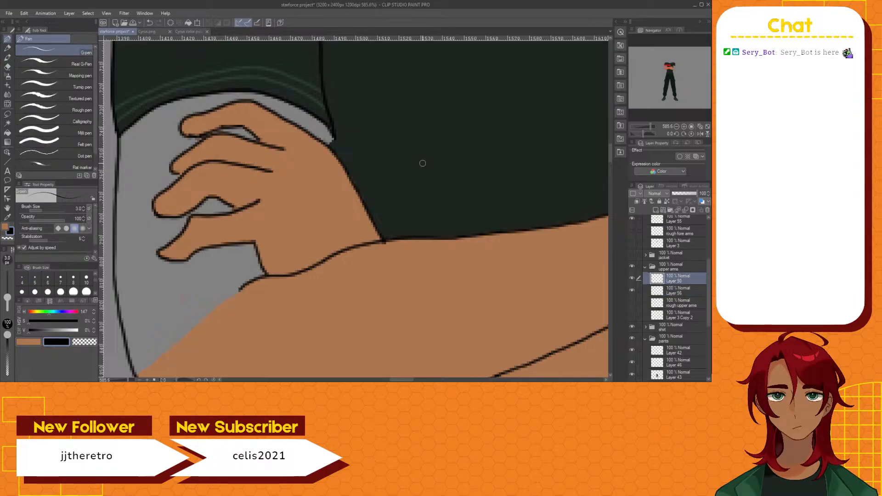
pyautogui.moveTo(611, 155); pyautogui.dragTo(610, 149)
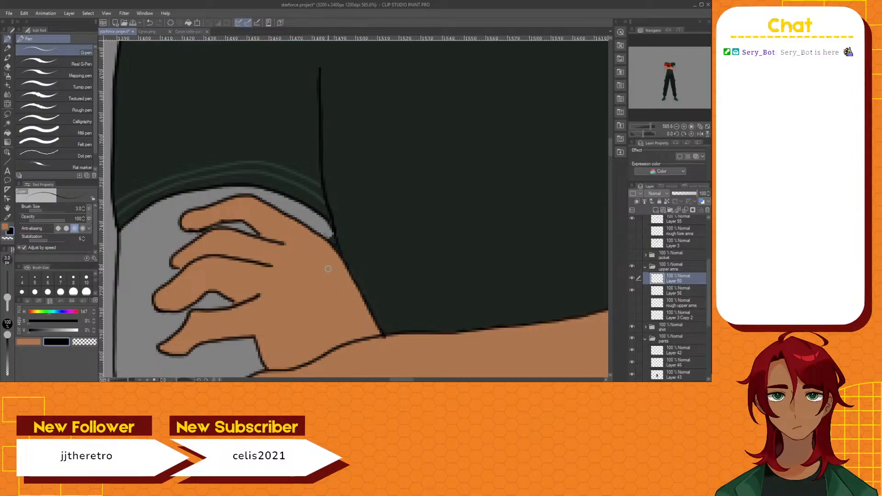
pyautogui.scroll(-1, 333, 246)
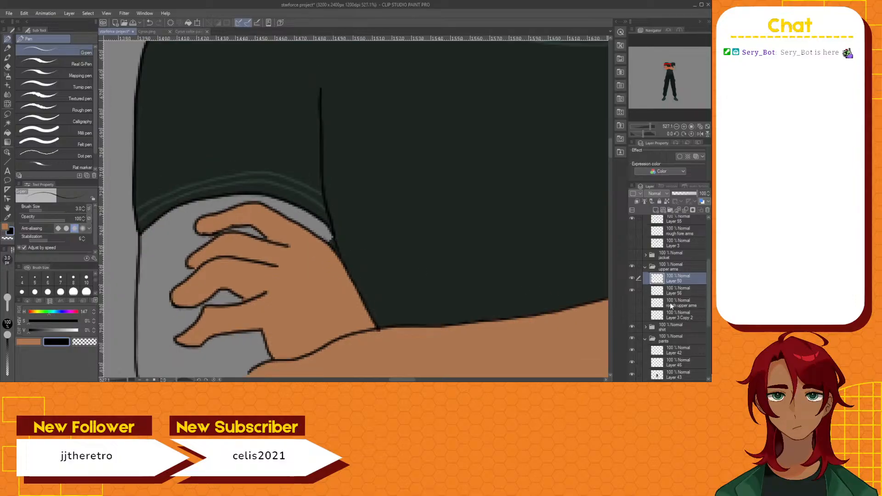
# Make the new layer below Layer 50 active, expand the shirt folder and hide the dark shirt fill on Layer 48
pyautogui.click(677, 291)
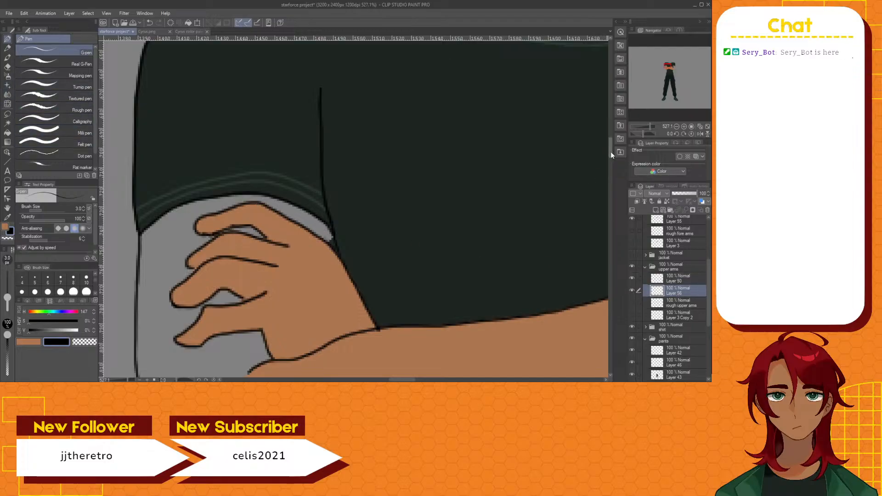
pyautogui.moveTo(611, 152); pyautogui.dragTo(612, 156)
pyautogui.scroll(-2, 685, 332)
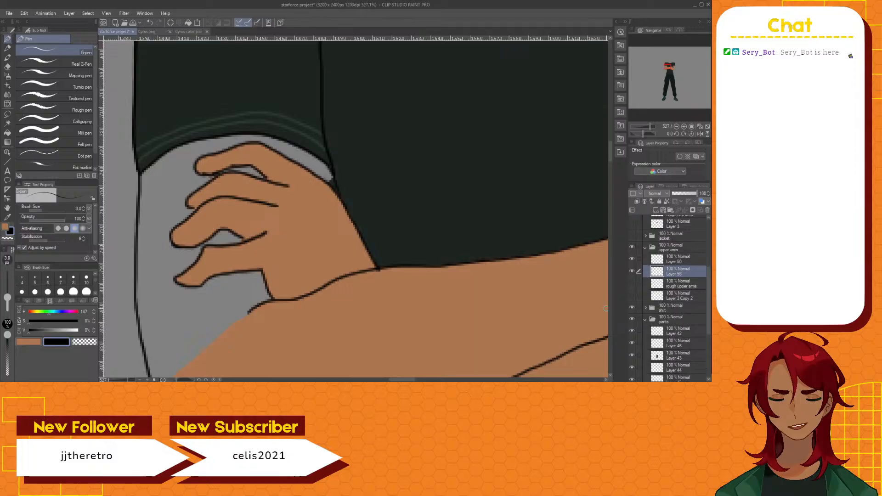
pyautogui.click(646, 320)
pyautogui.click(645, 308)
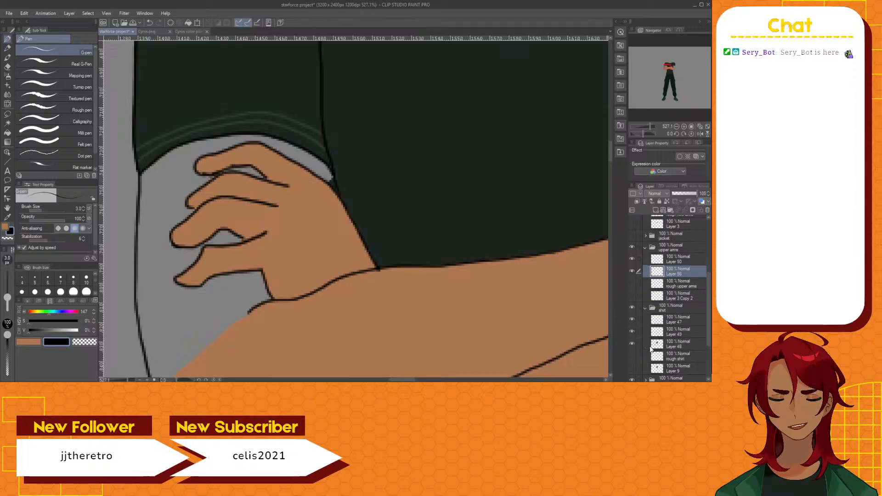
pyautogui.click(633, 343)
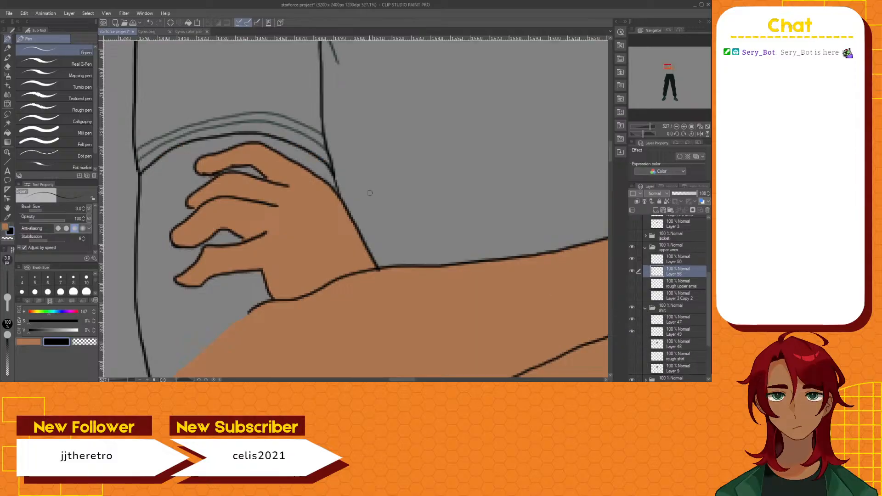
# Auto-select the upper arm area around the gripping hand and the sliver between sleeve and hand, filling each with skin colour
pyautogui.click(7, 123)
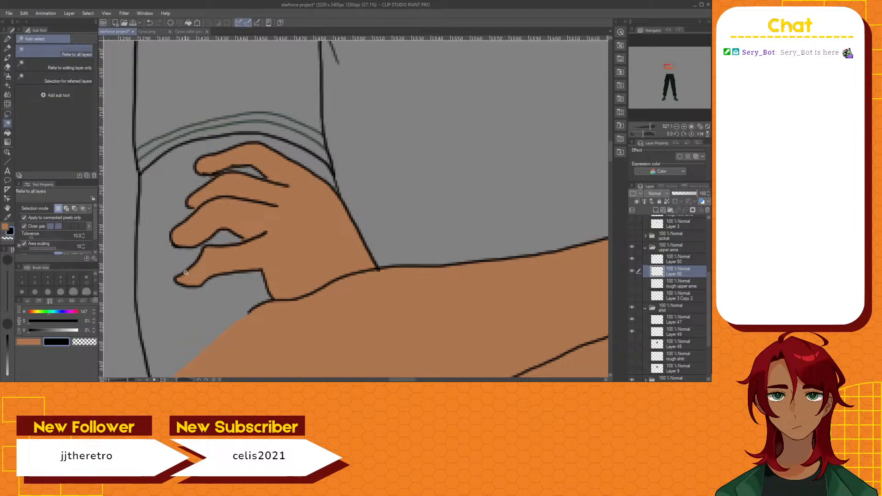
pyautogui.click(216, 298)
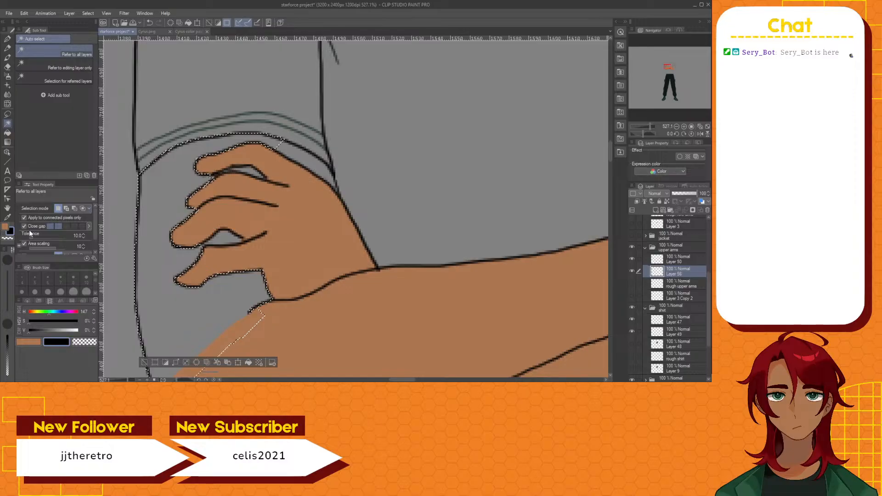
pyautogui.press('x')
pyautogui.click(249, 363)
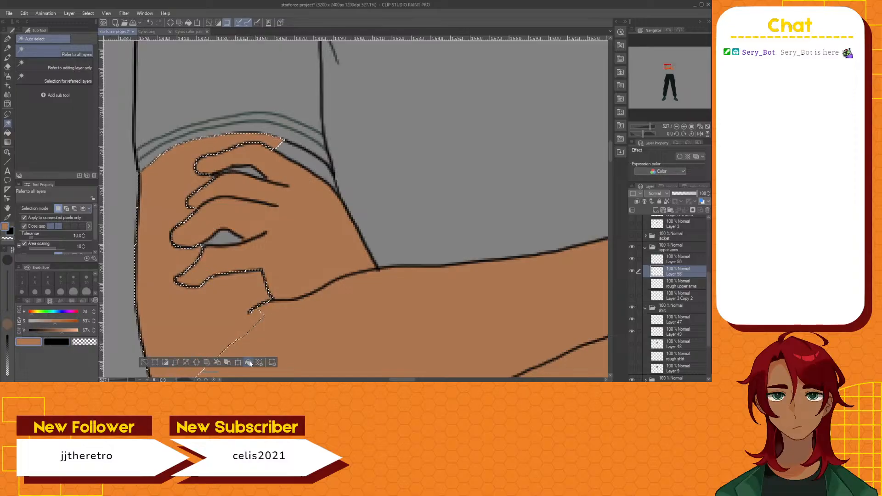
pyautogui.click(305, 165)
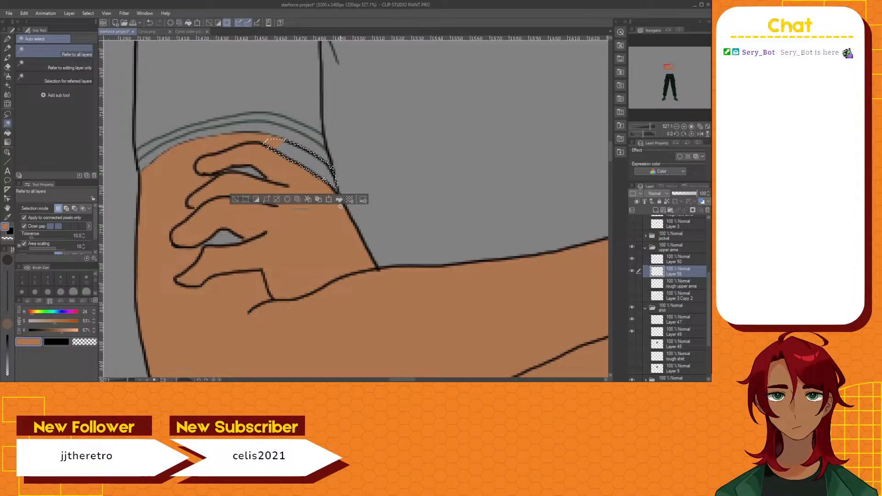
pyautogui.click(340, 199)
# Clear the selection and paint the small gaps between the fingers in skin colour with the Brush pen at size 5
pyautogui.click(252, 171)
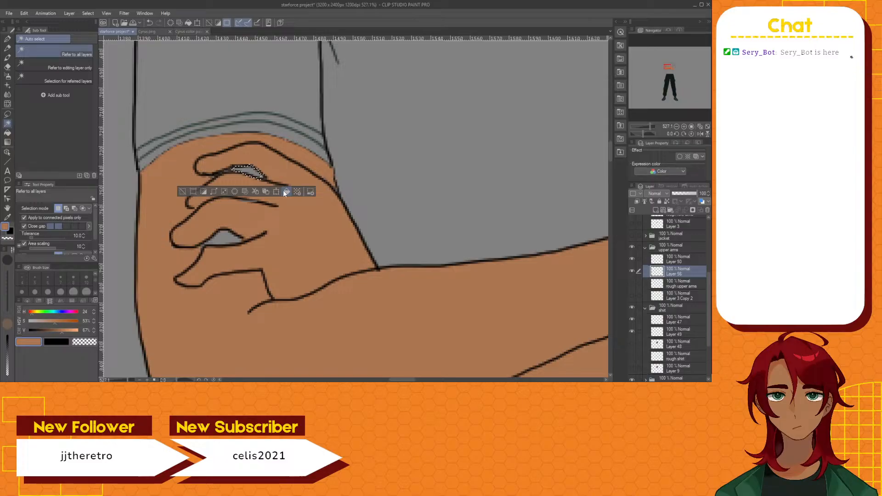
pyautogui.click(182, 191)
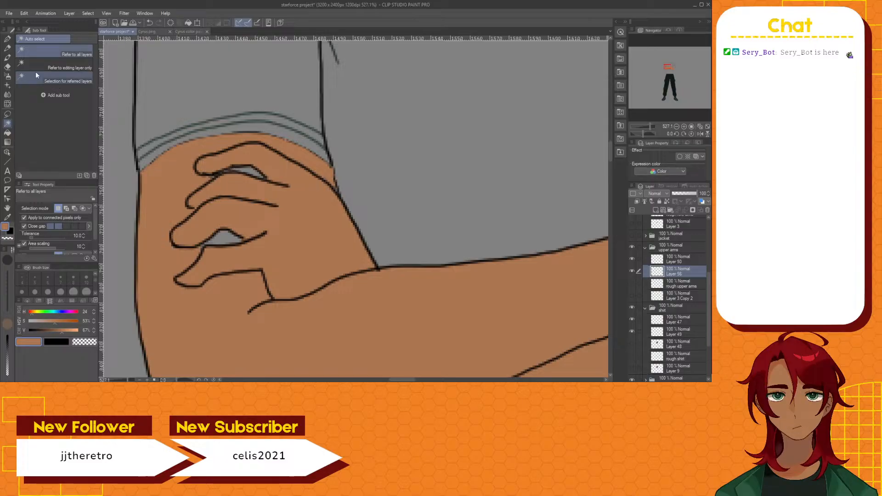
pyautogui.click(8, 58)
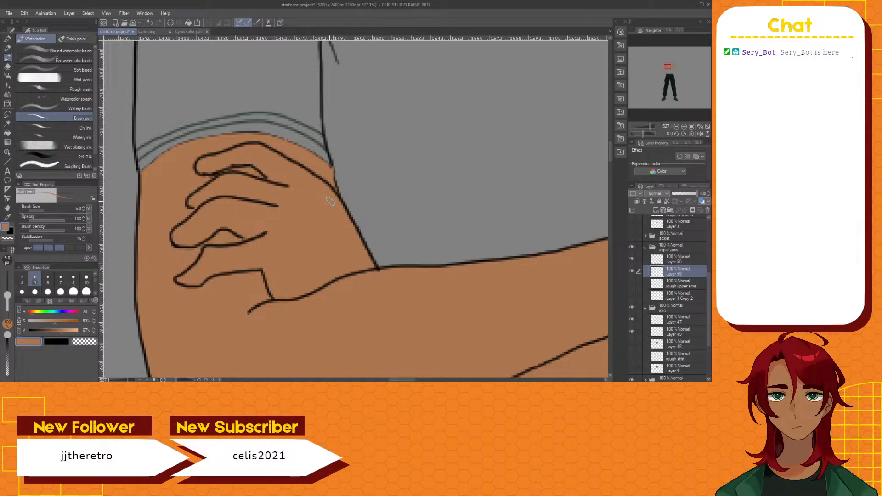
# Auto-select the other upper arm below its sleeve, fill it with skin colour, and clear the selection
pyautogui.moveTo(402, 380); pyautogui.dragTo(429, 380)
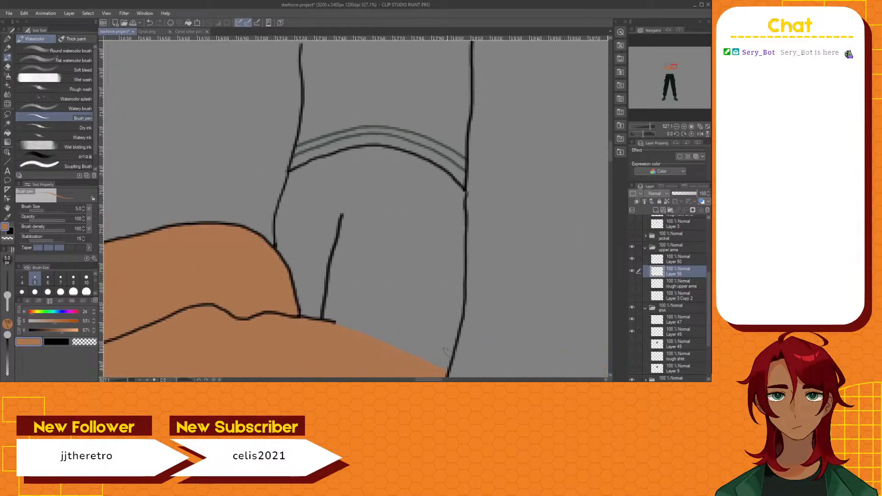
pyautogui.click(7, 123)
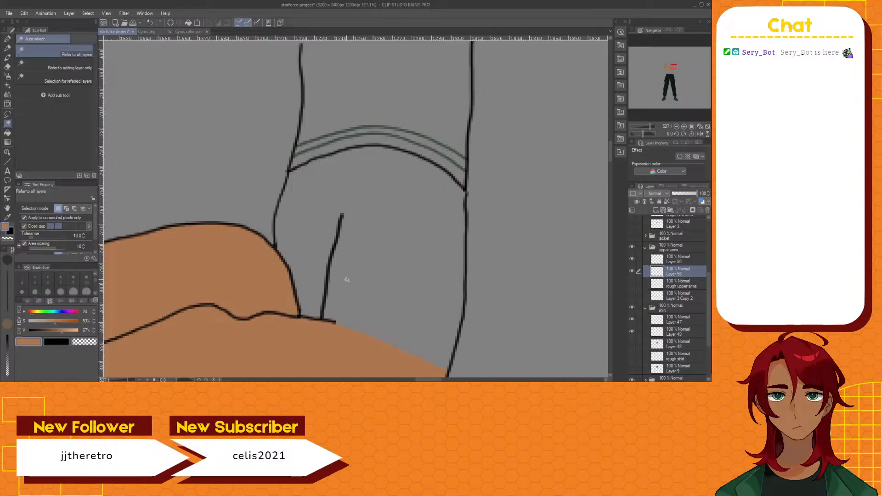
pyautogui.click(347, 280)
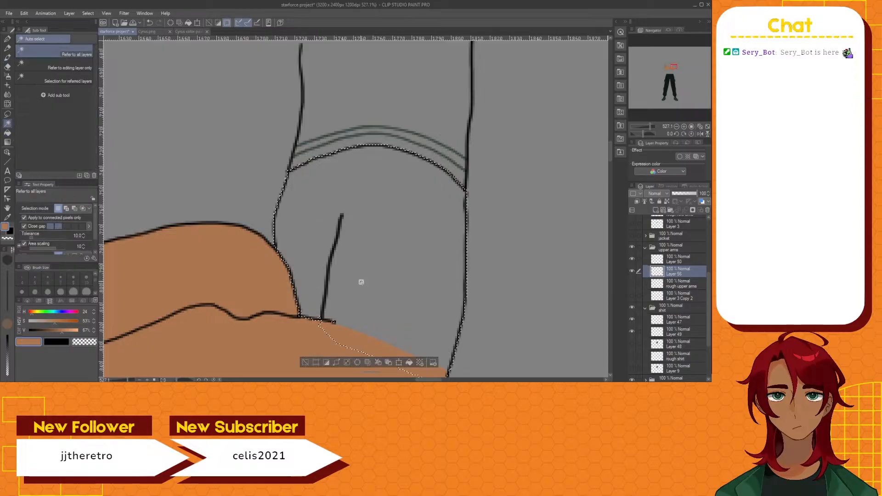
pyautogui.click(410, 363)
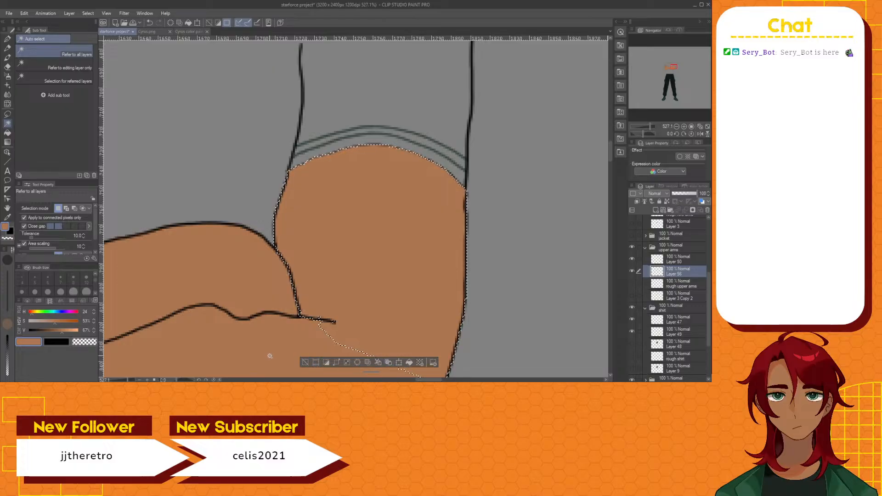
pyautogui.hotkey('ctrl', 'd')
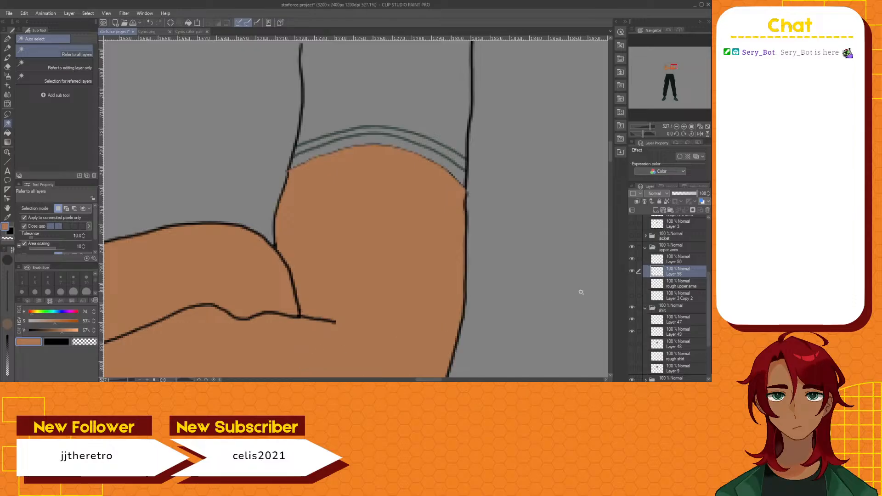
# Toggle the upper arm colour layer and the shirt fill to check the skin fill against the sleeves on both arms
pyautogui.click(632, 271)
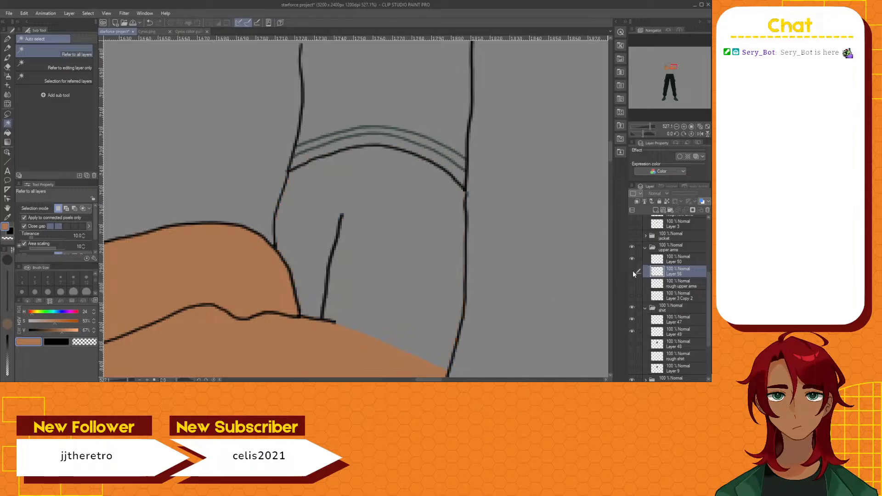
pyautogui.click(633, 342)
pyautogui.click(634, 342)
pyautogui.click(632, 272)
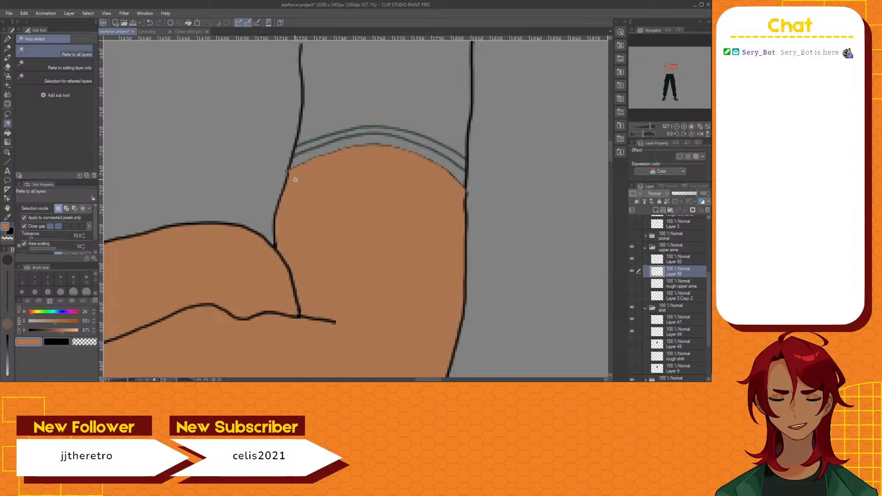
pyautogui.scroll(-3, 404, 230)
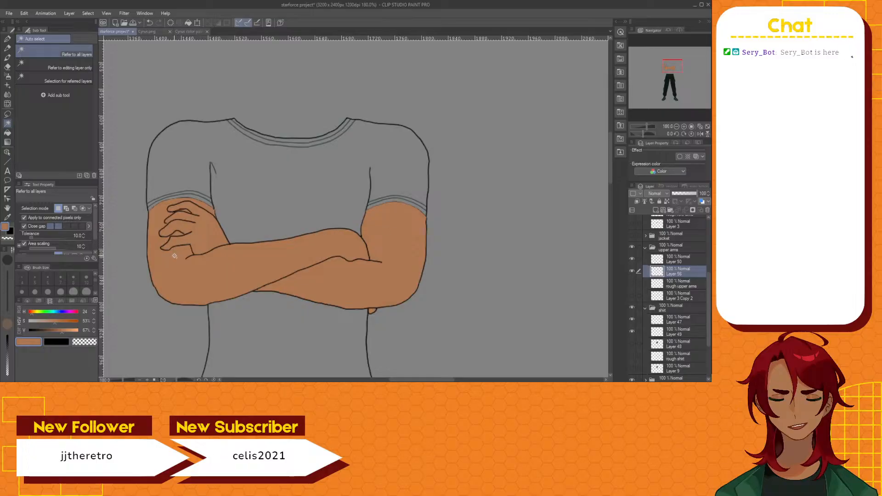
pyautogui.scroll(3, 248, 260)
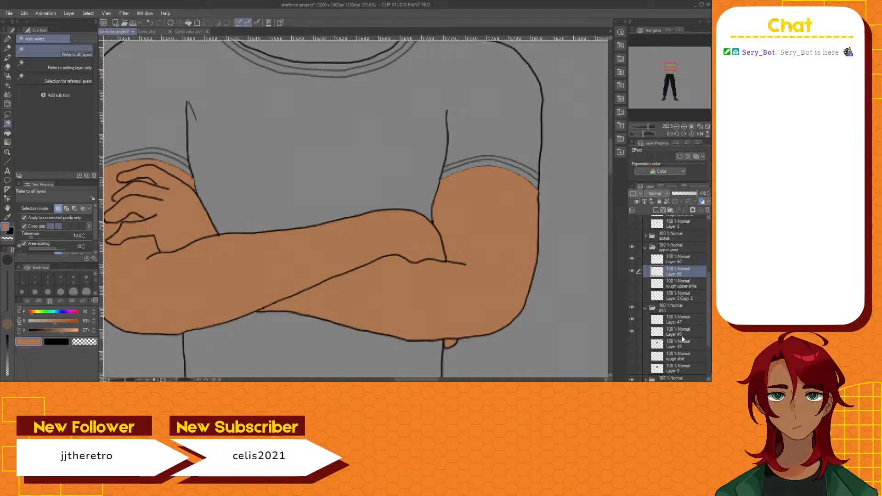
# Auto-select the shirt area on Layer 47, referring to the editing layer only, and clear the selection
pyautogui.click(678, 319)
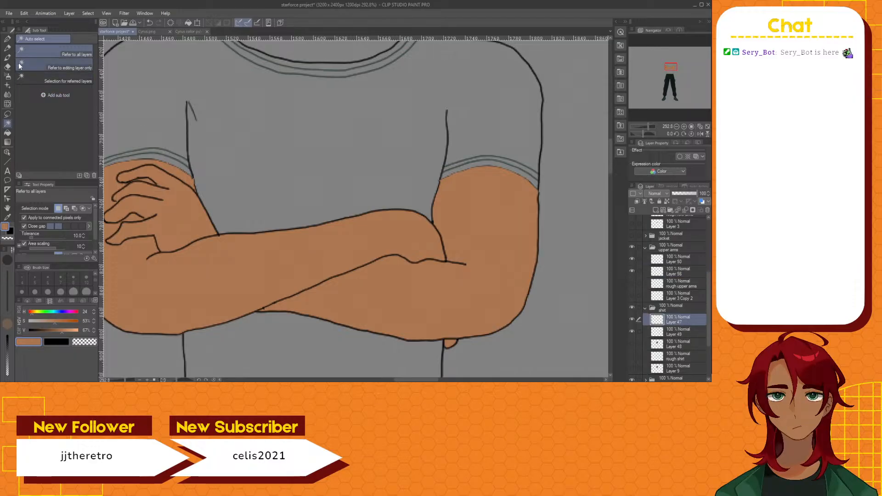
pyautogui.click(40, 67)
pyautogui.click(564, 210)
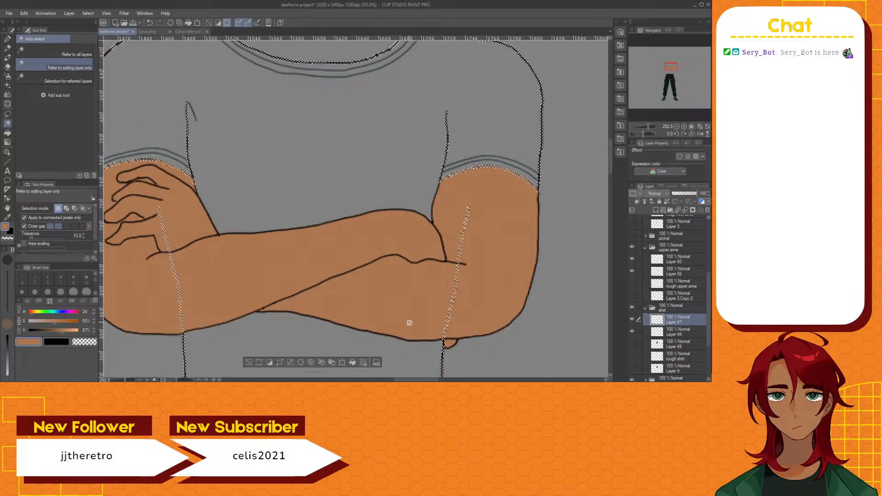
pyautogui.click(258, 362)
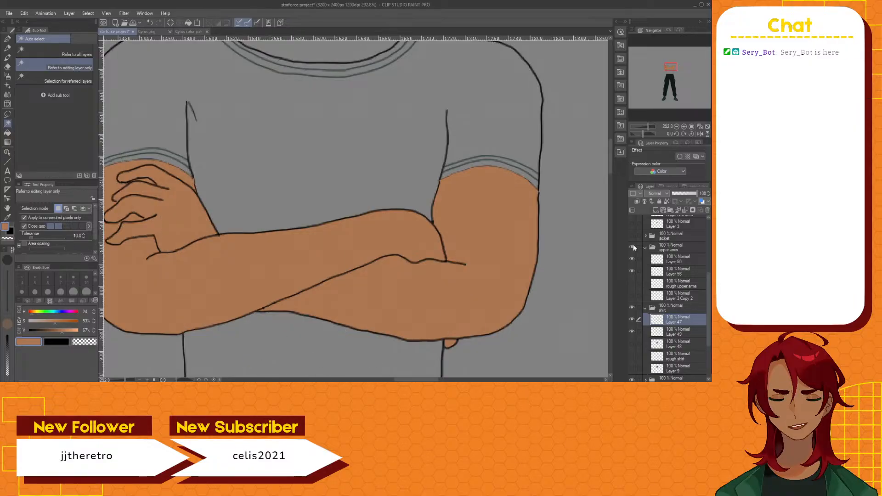
# Hide the upper arms and fore arms so only the shirt outline remains over the torso
pyautogui.scroll(3, 633, 238)
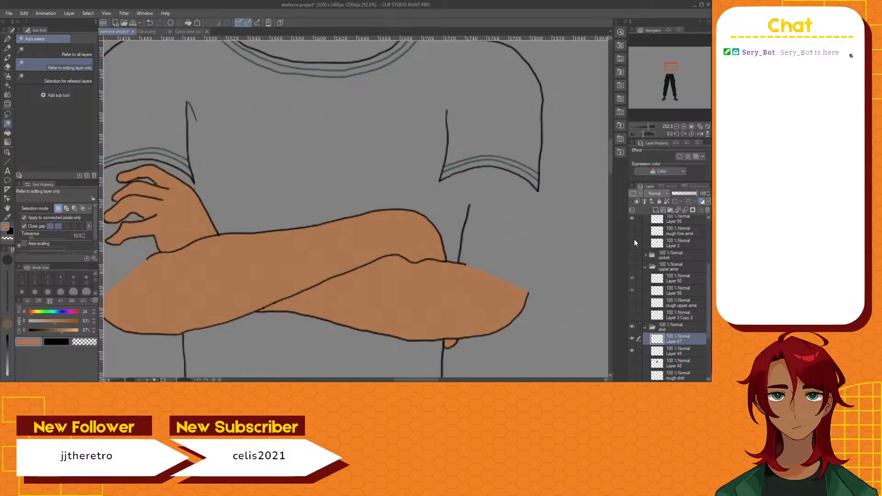
pyautogui.click(632, 223)
pyautogui.scroll(-3, 631, 222)
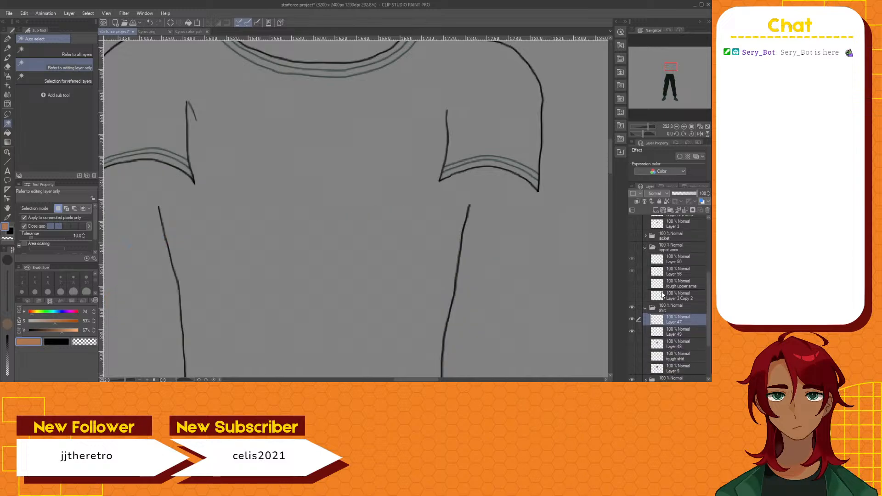
# Show the shirt's fill, auto-select the empty area around it referring to all layers, and invert the selection to the shirt
pyautogui.click(633, 324)
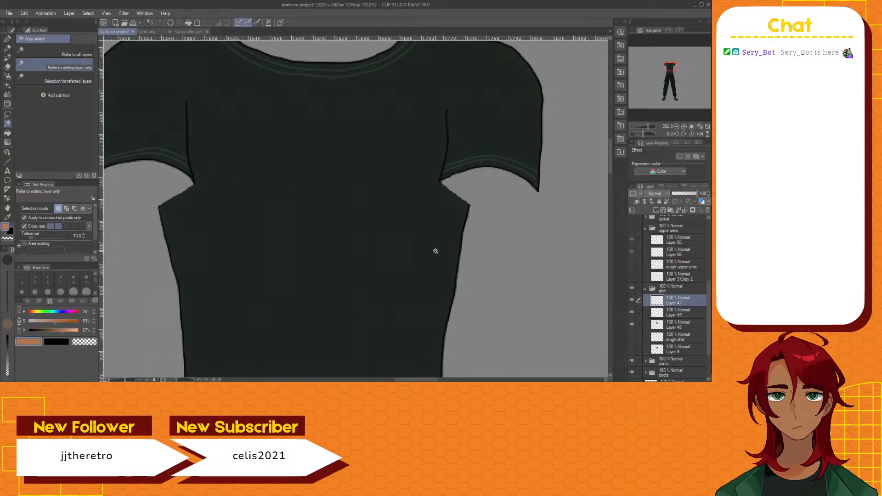
pyautogui.click(79, 55)
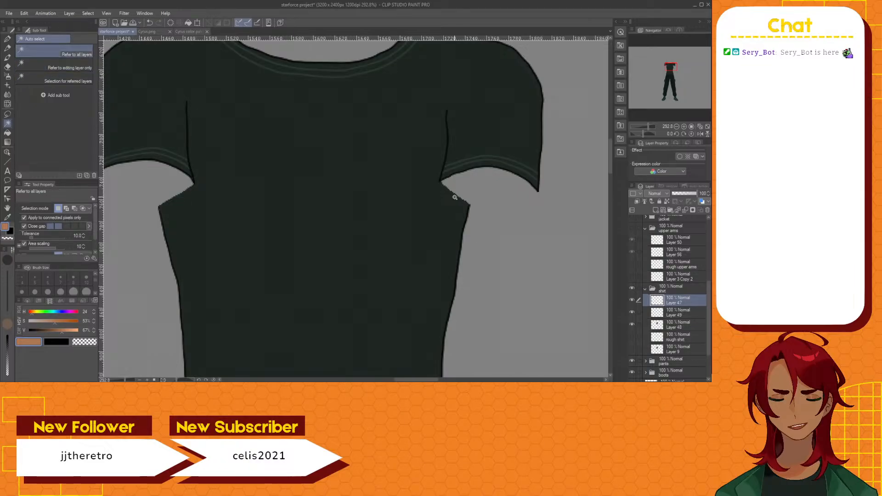
pyautogui.click(501, 207)
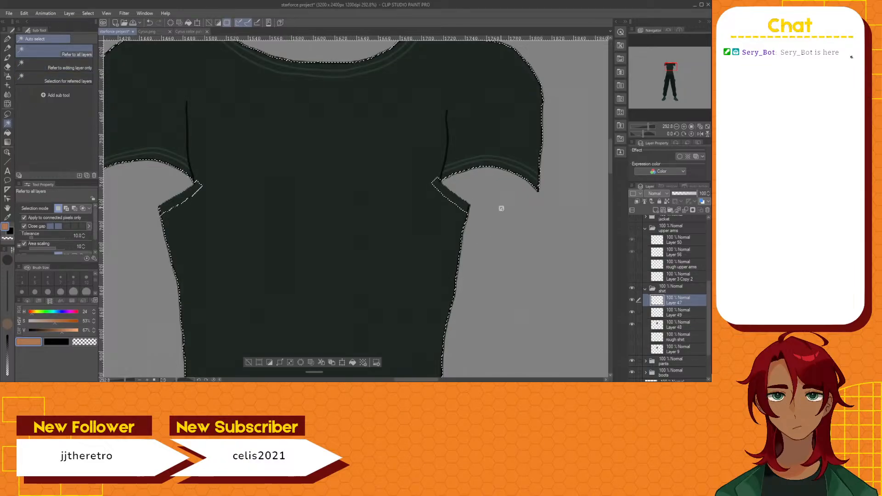
pyautogui.click(270, 363)
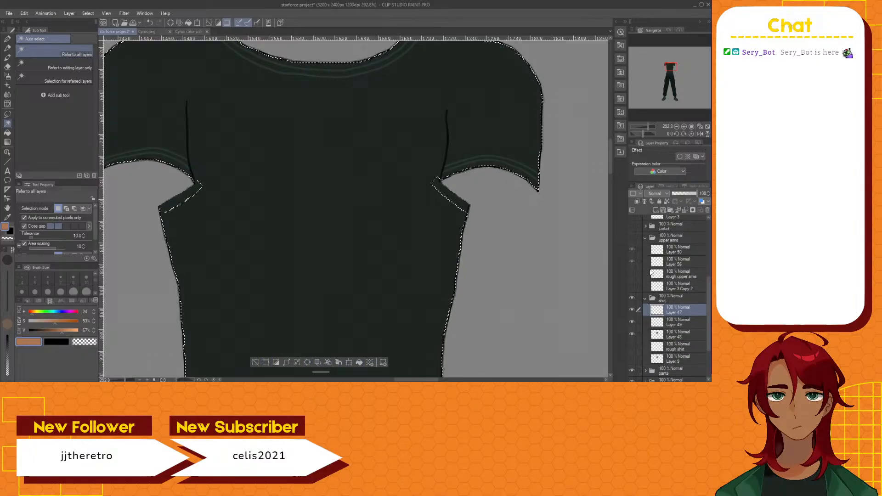
# Show the upper arms and fore arms folders again over the selected shirt
pyautogui.scroll(2, 675, 285)
pyautogui.click(630, 247)
pyautogui.scroll(2, 644, 254)
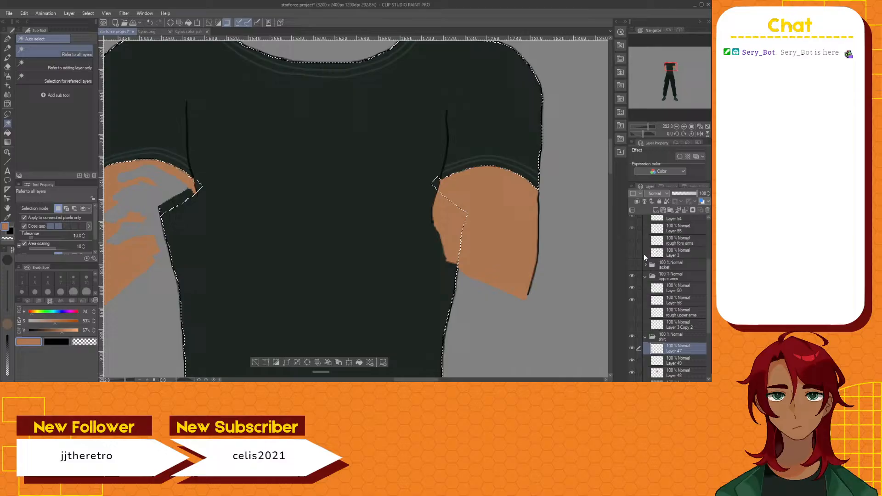
pyautogui.scroll(2, 636, 235)
pyautogui.click(632, 224)
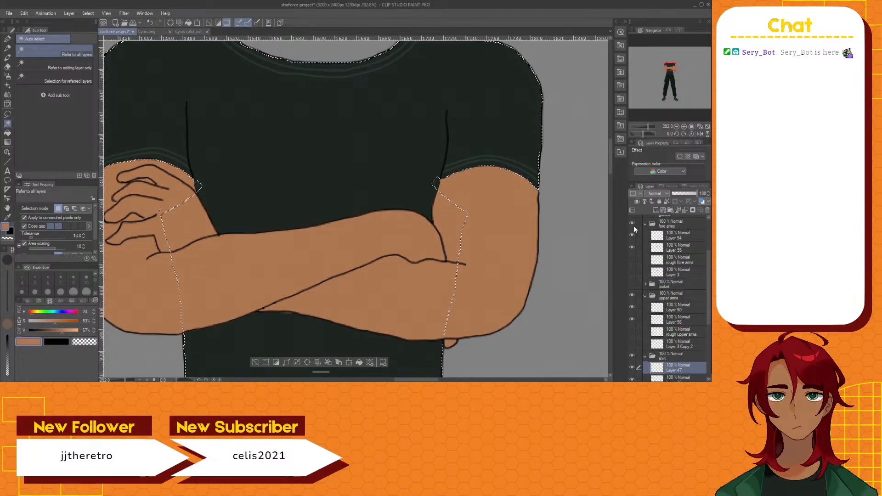
# On Layer 56, erase the skin colour overlapping the first sleeve's hem inside the selection with the Hard eraser at size 30
pyautogui.click(674, 321)
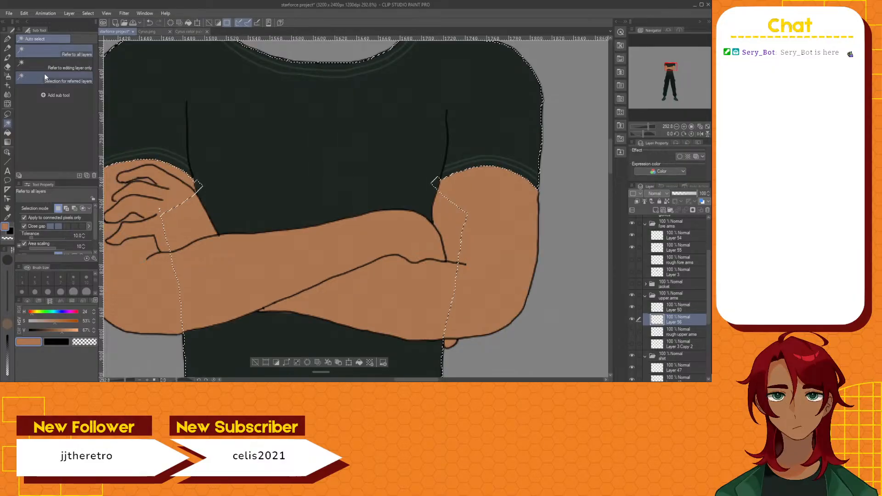
pyautogui.press('e')
pyautogui.scroll(2, 521, 170)
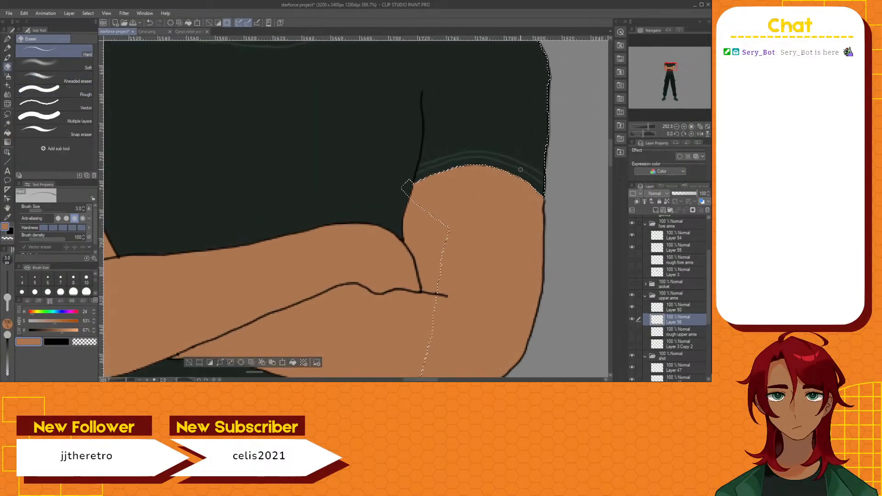
pyautogui.scroll(2, 520, 170)
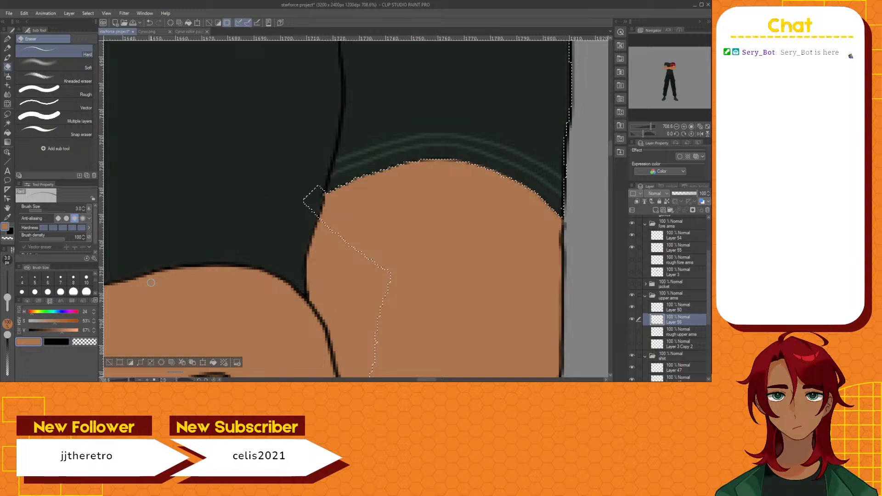
pyautogui.click(86, 292)
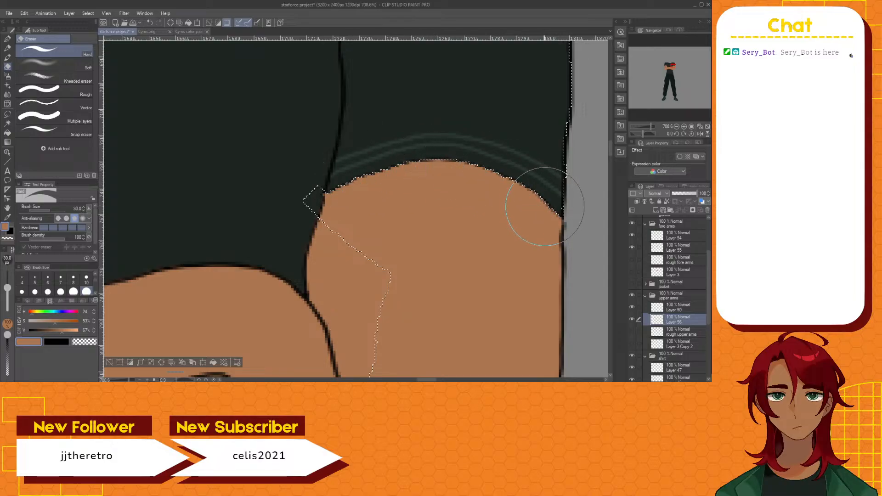
pyautogui.scroll(-3, 507, 212)
pyautogui.scroll(-1, 507, 211)
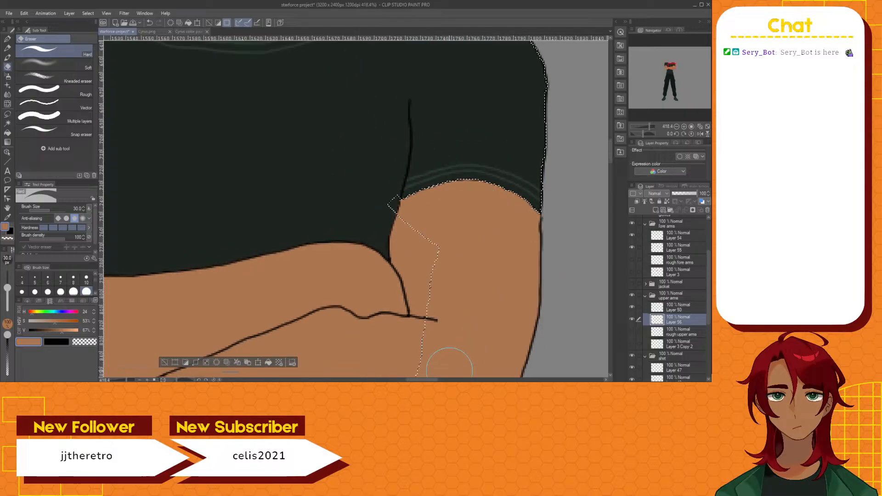
# Erase the skin colour overlapping the other sleeve's hem above the hand, and clear the selection
pyautogui.moveTo(420, 368); pyautogui.dragTo(384, 375)
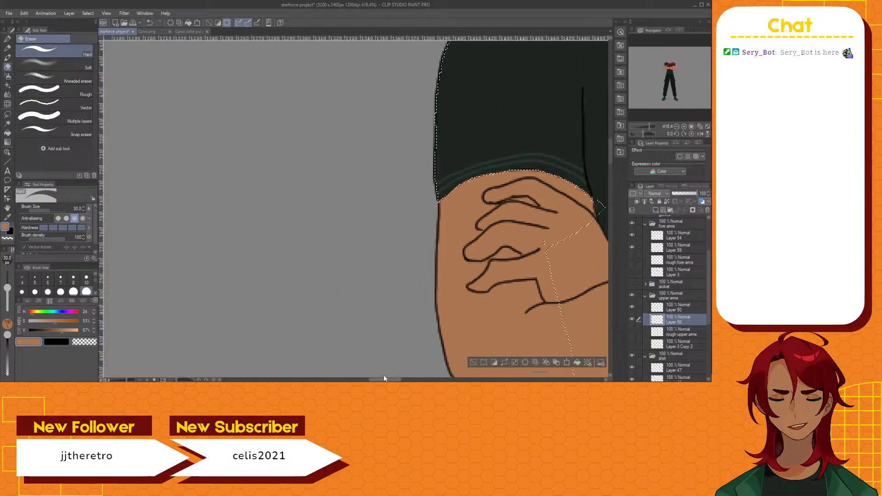
pyautogui.scroll(3, 366, 135)
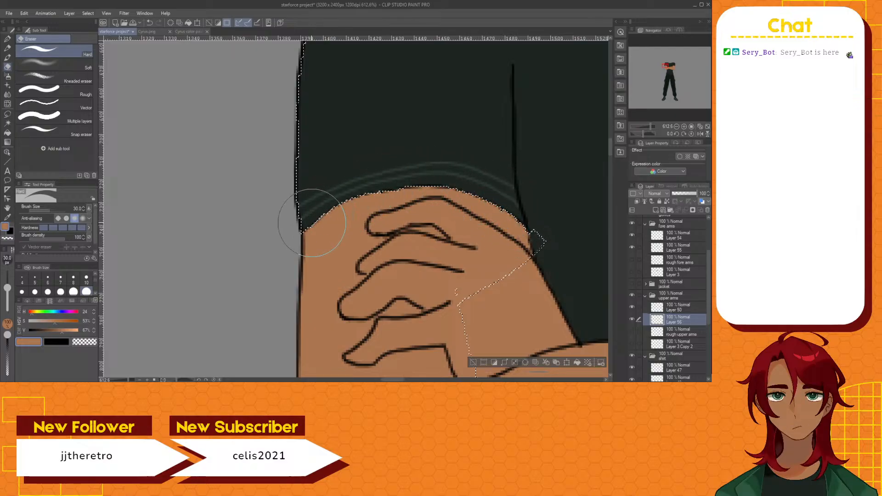
pyautogui.scroll(-6, 312, 223)
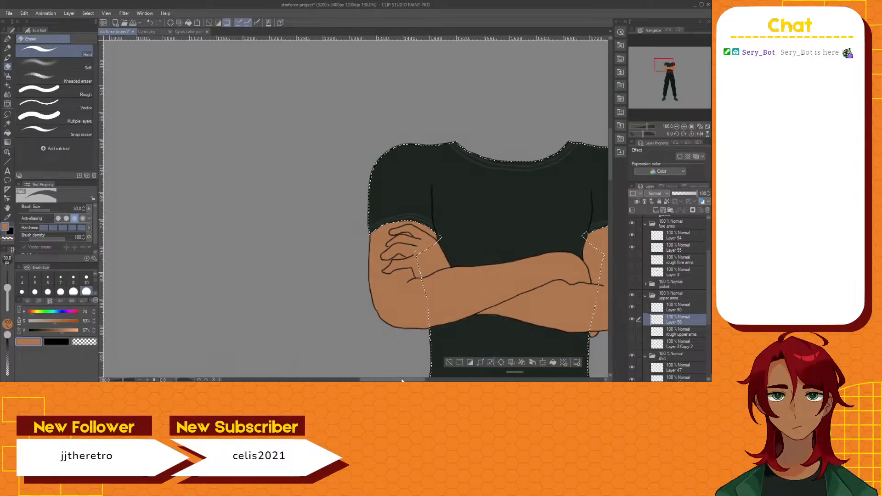
pyautogui.hscroll(5, 410, 381)
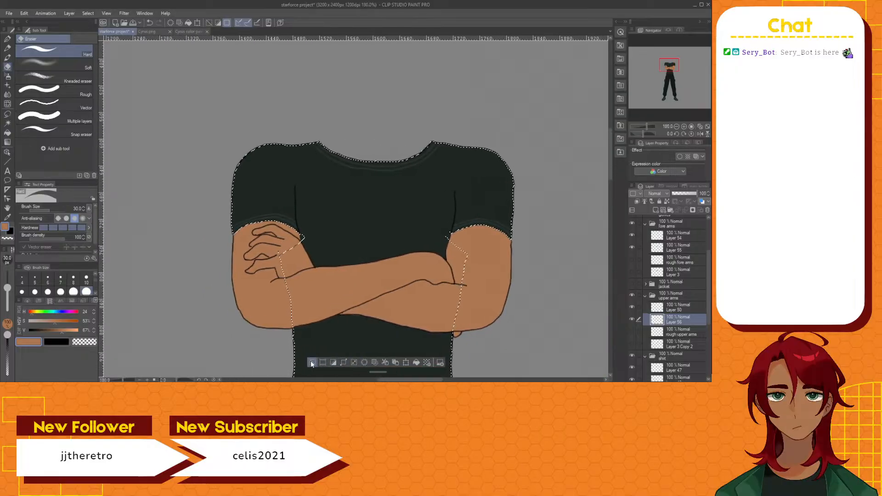
pyautogui.click(312, 363)
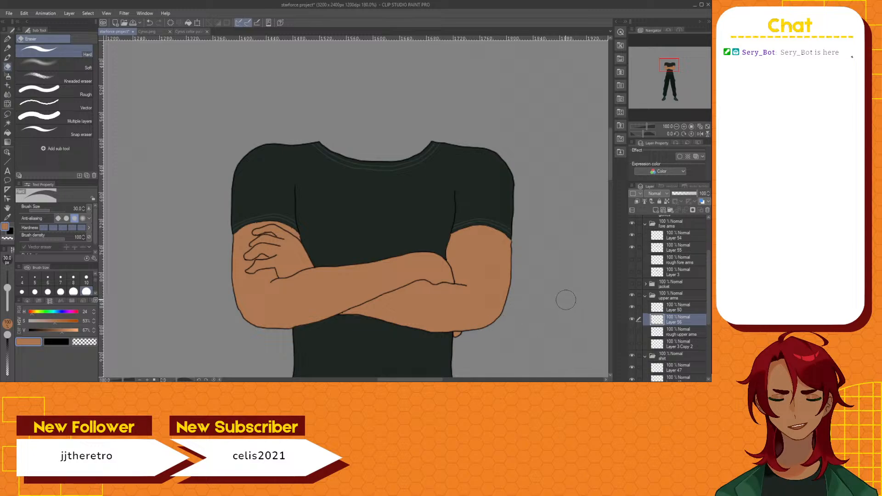
# Make an auto selection along the shirt's line art on Layer 47, referring to the editing layer only
pyautogui.scroll(4, 566, 300)
pyautogui.scroll(1, 538, 240)
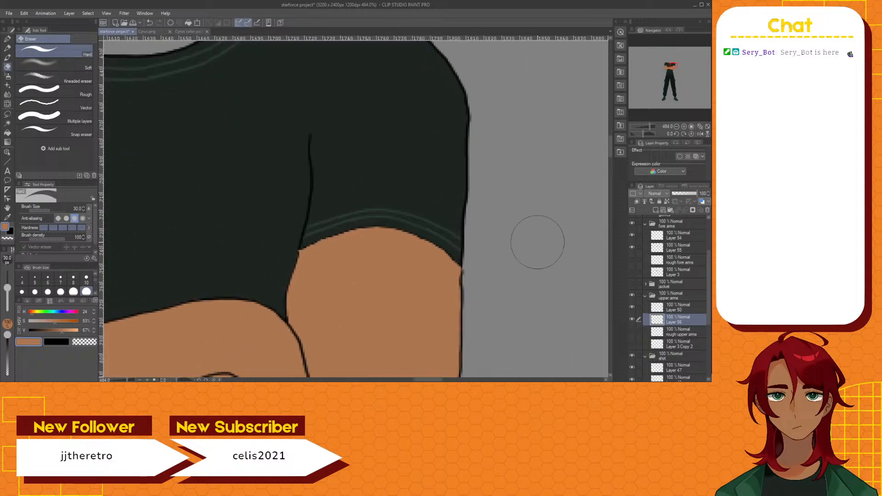
pyautogui.scroll(1, 537, 242)
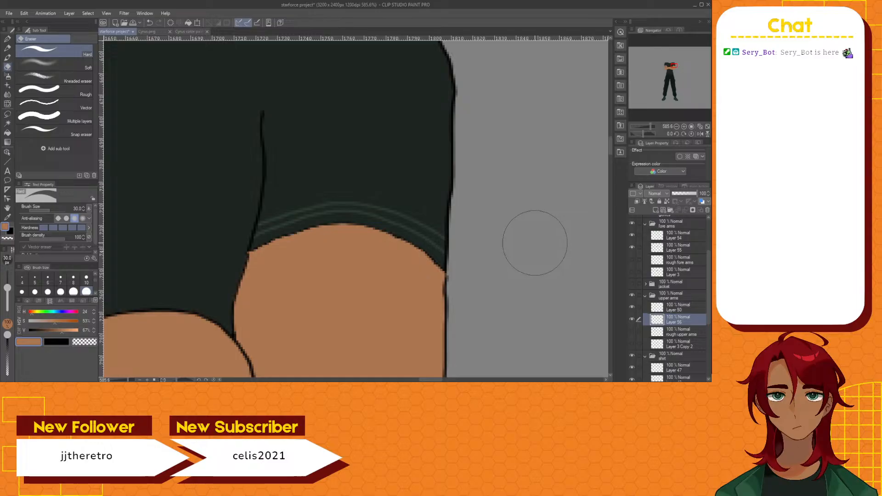
pyautogui.scroll(-5, 535, 243)
pyautogui.scroll(6, 508, 241)
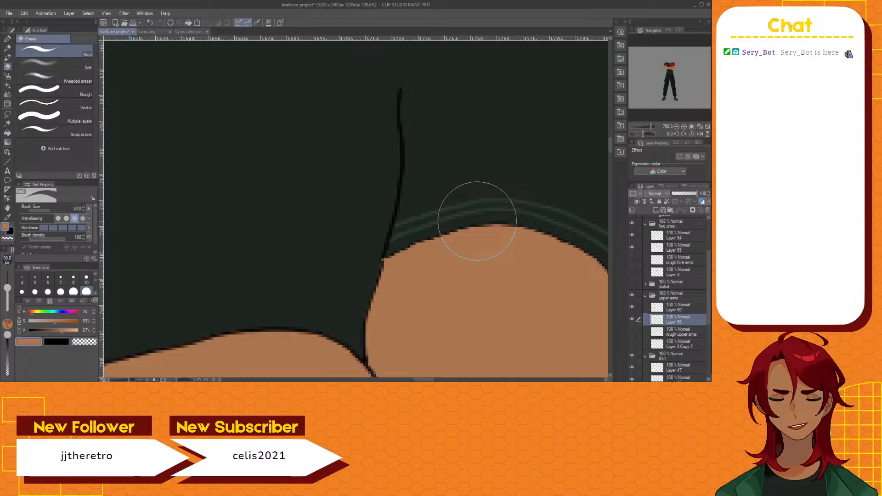
pyautogui.scroll(-3, 689, 329)
pyautogui.click(682, 321)
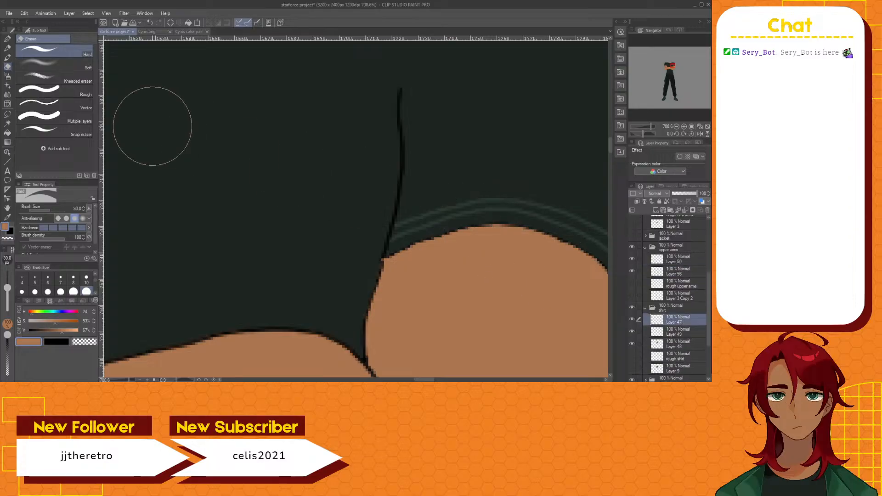
pyautogui.click(8, 123)
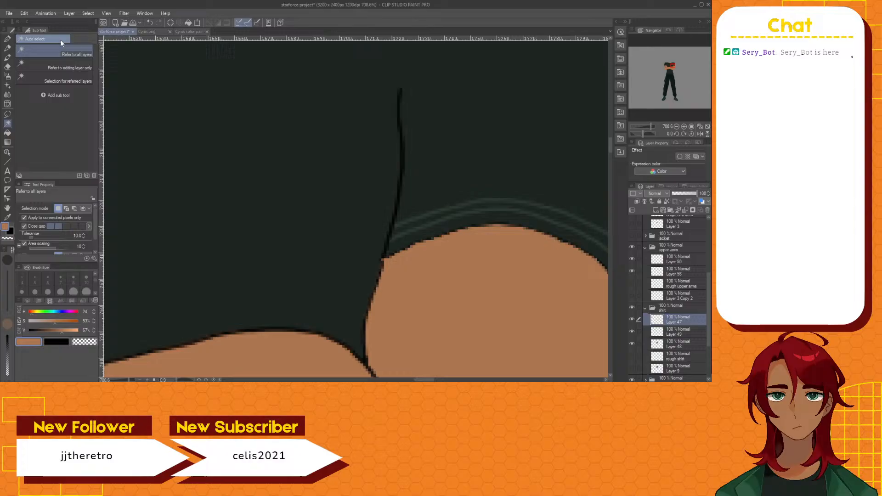
pyautogui.click(398, 193)
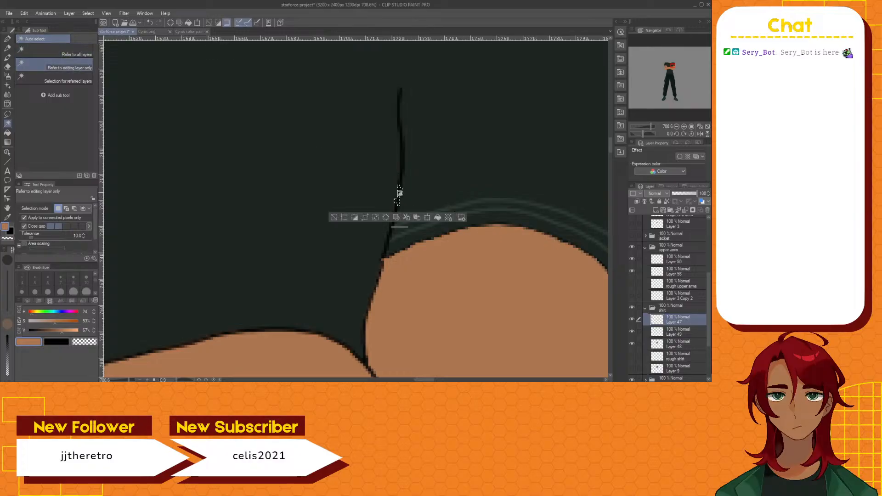
pyautogui.click(334, 218)
pyautogui.click(331, 205)
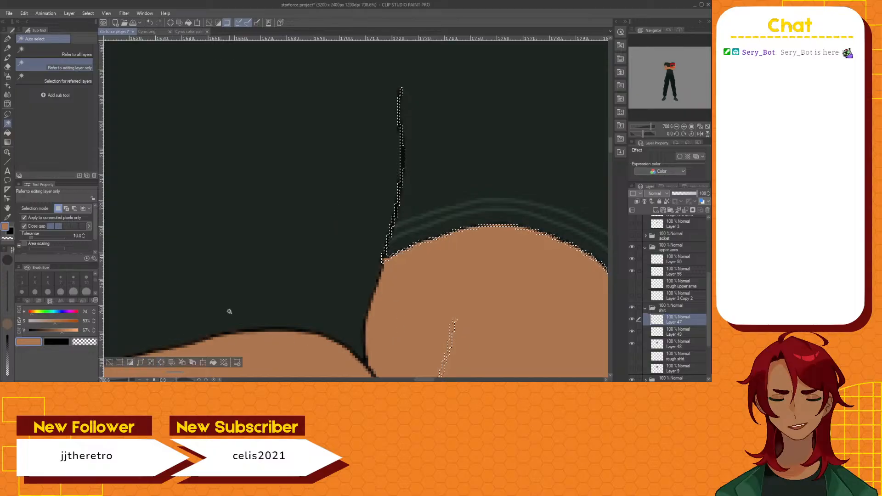
# Erase Layer 56's stray skin colour along both sleeve hems within the selection using the Hard eraser, and clear the selection
pyautogui.press('e')
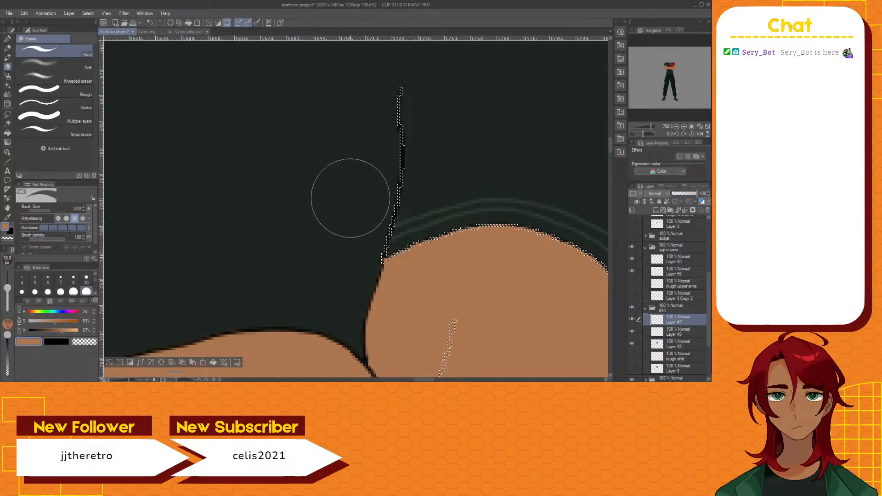
pyautogui.click(683, 271)
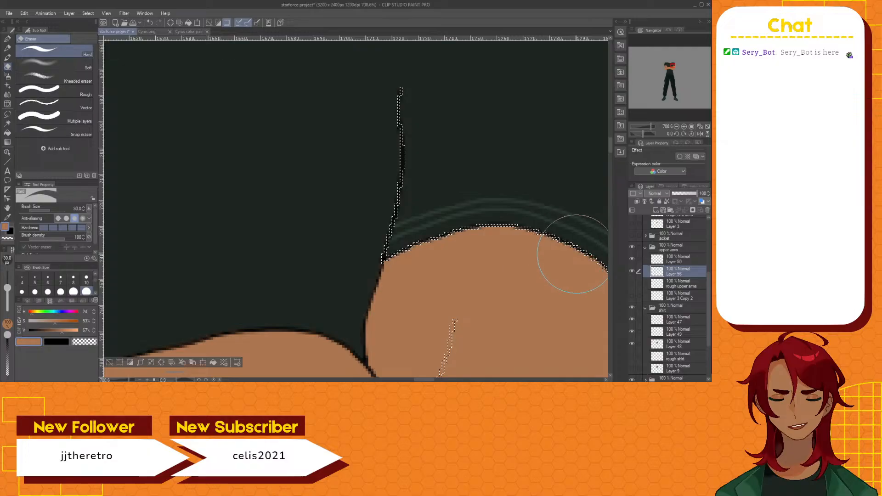
pyautogui.hscroll(5, 356, 207)
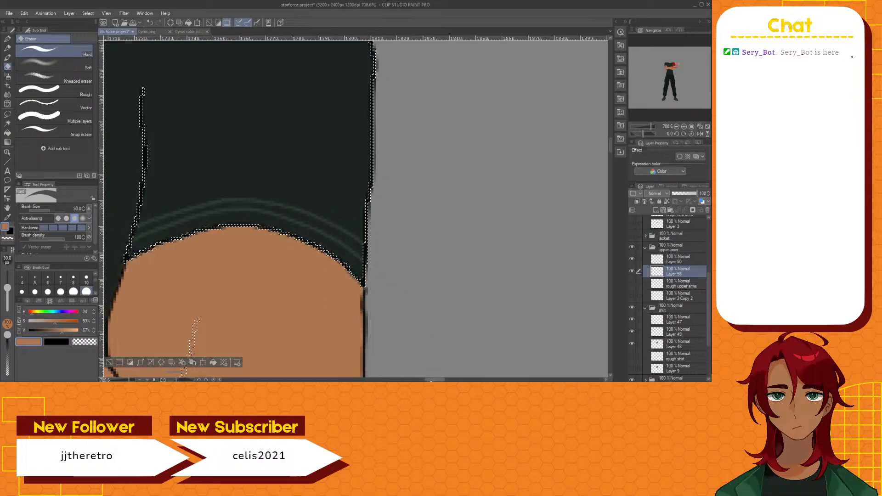
pyautogui.hscroll(-15, 392, 354)
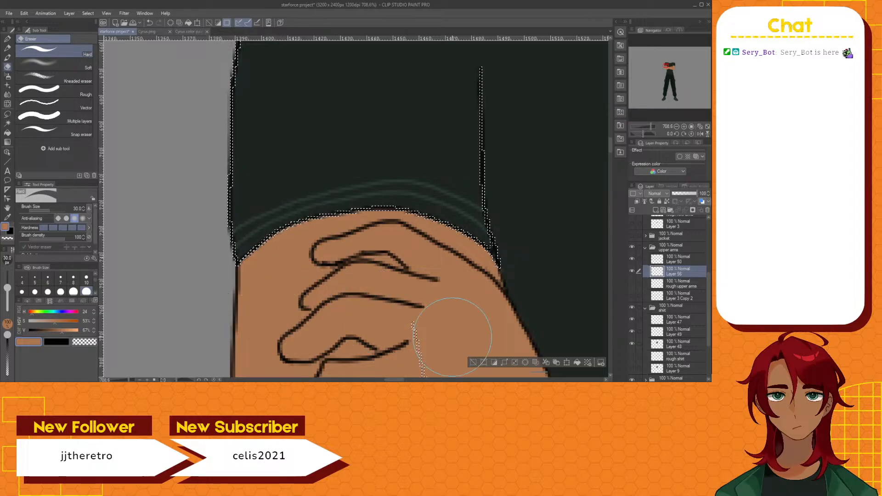
pyautogui.hotkey('ctrl', 'd')
# Collapse the shirt folder and show the jacket folder to check the crossed arms against the whole outfit
pyautogui.scroll(-1, 515, 316)
pyautogui.scroll(-4, 516, 316)
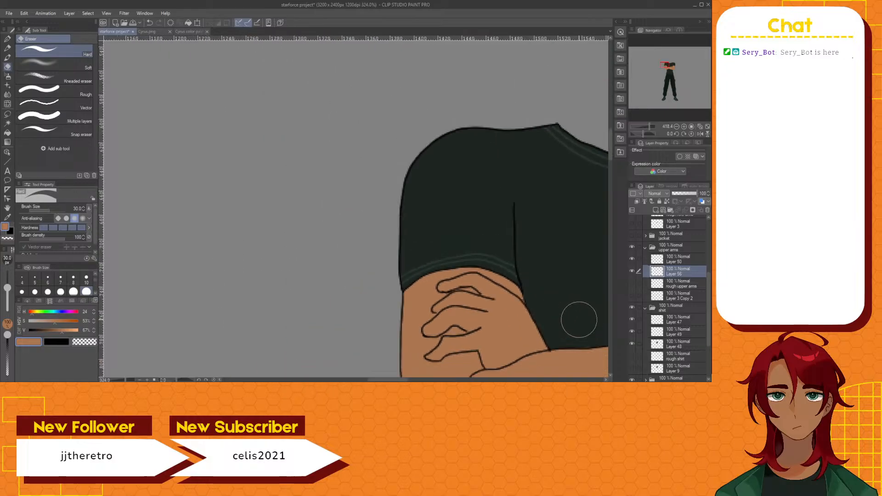
pyautogui.moveTo(391, 381); pyautogui.dragTo(432, 381)
pyautogui.scroll(-3, 570, 339)
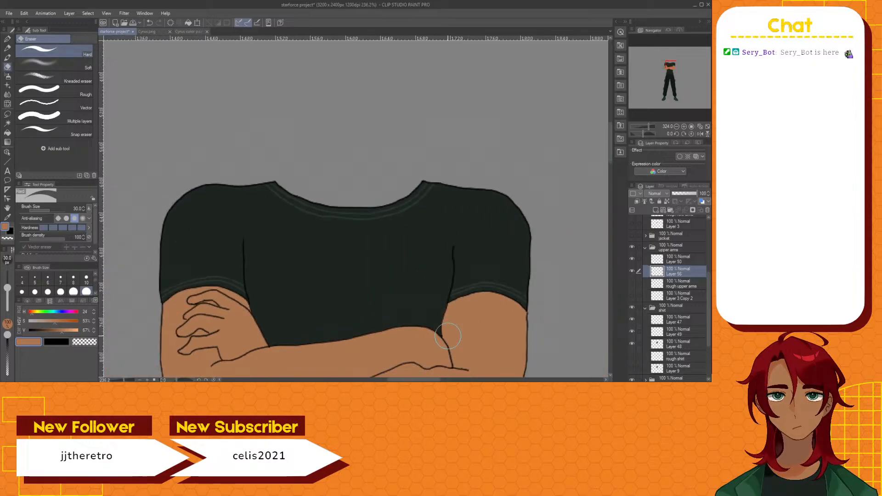
pyautogui.scroll(-2, 534, 327)
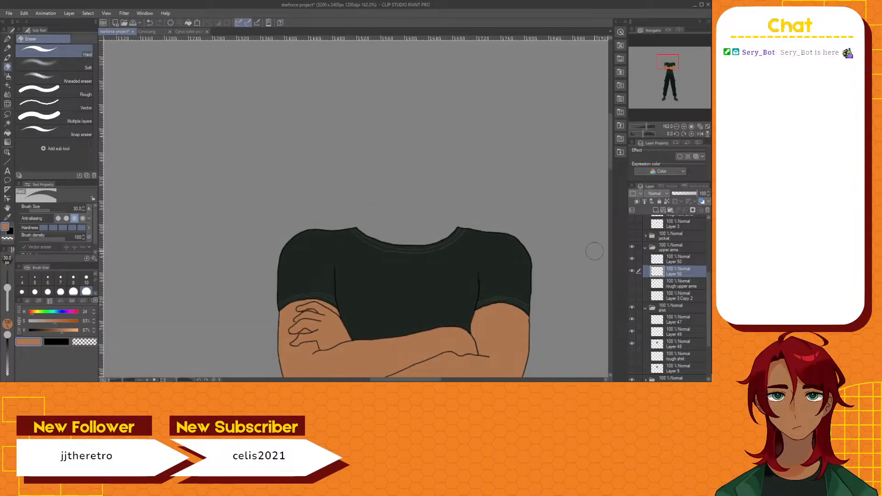
pyautogui.scroll(-2, 605, 188)
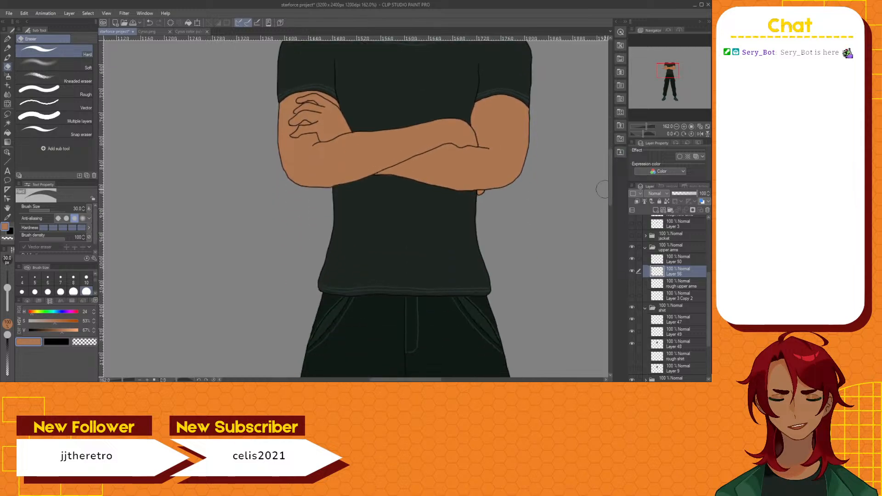
pyautogui.moveTo(418, 381); pyautogui.dragTo(435, 380)
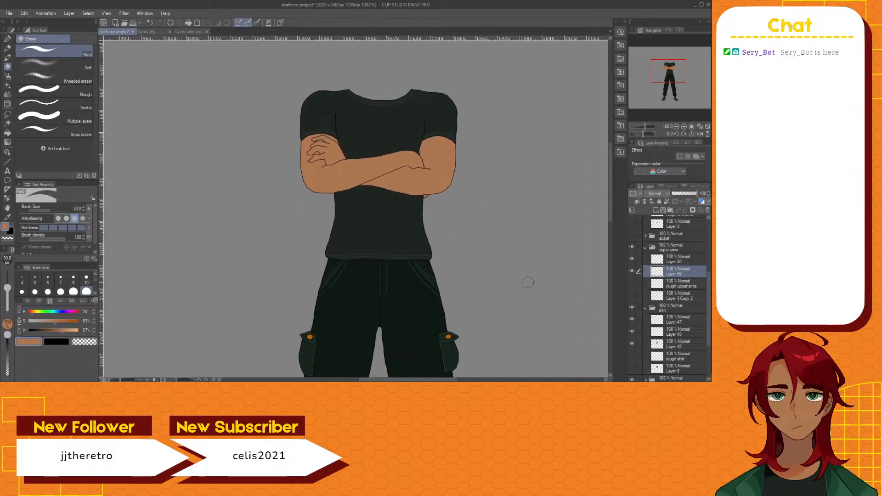
pyautogui.click(646, 308)
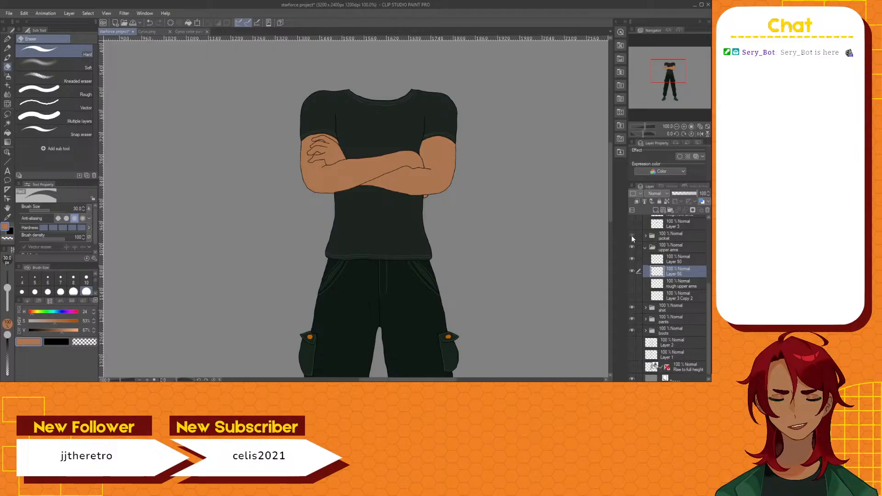
pyautogui.click(632, 236)
pyautogui.scroll(2, 467, 185)
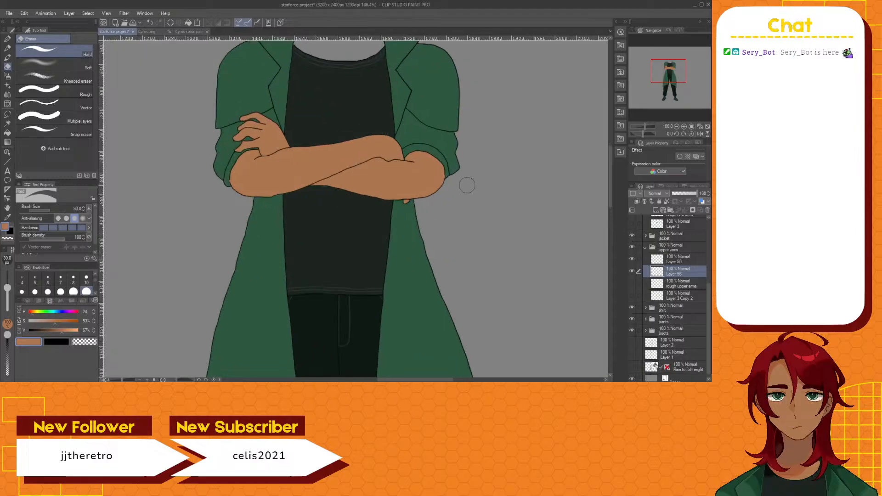
pyautogui.scroll(4, 188, 169)
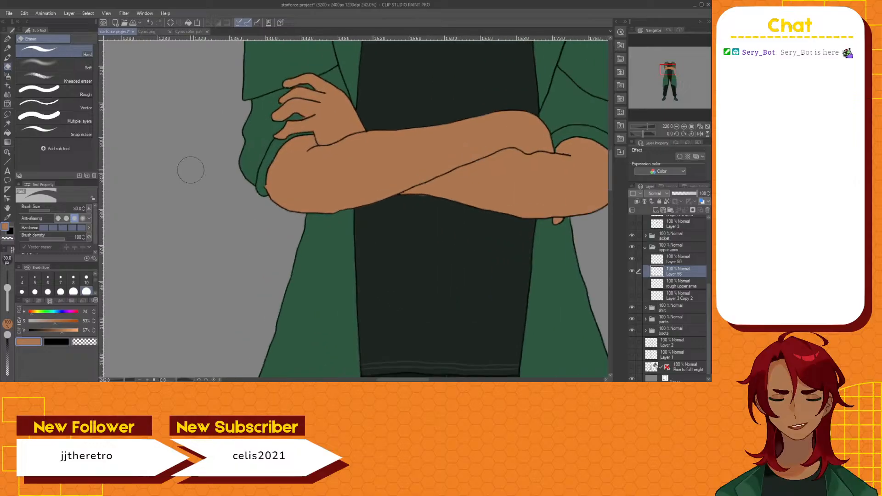
# Examine both elbows of the crossed arms where they meet the jacket cuffs for stray skin colour
pyautogui.scroll(1, 190, 170)
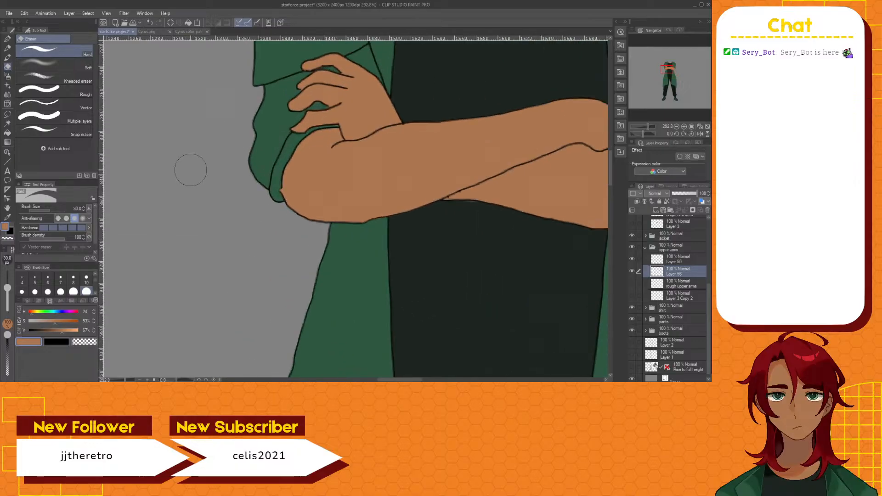
pyautogui.scroll(3, 191, 170)
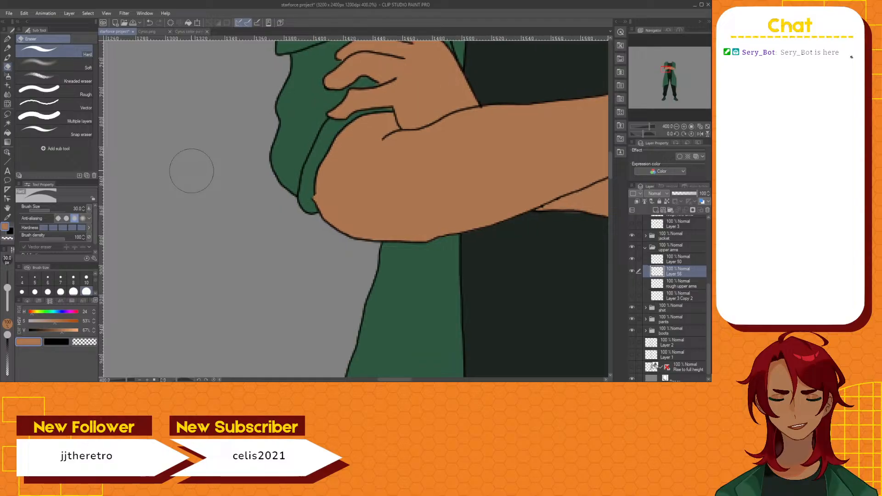
pyautogui.scroll(-4, 191, 171)
pyautogui.scroll(4, 574, 181)
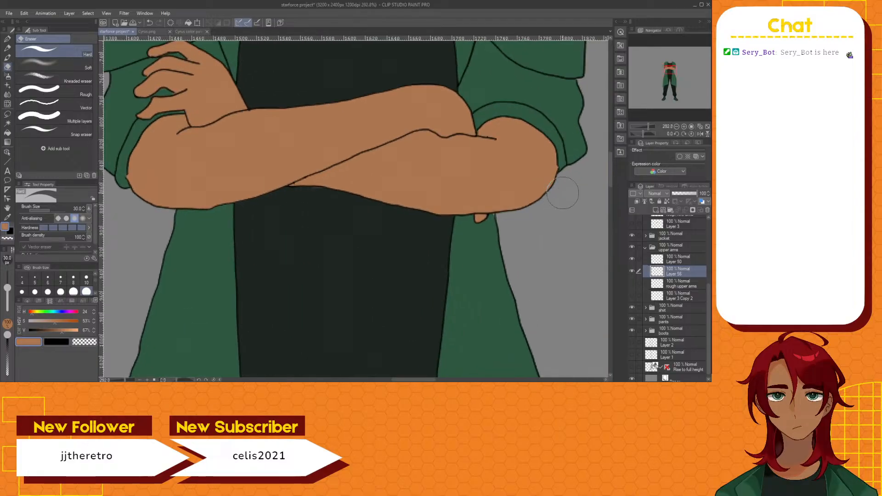
pyautogui.scroll(-4, 575, 181)
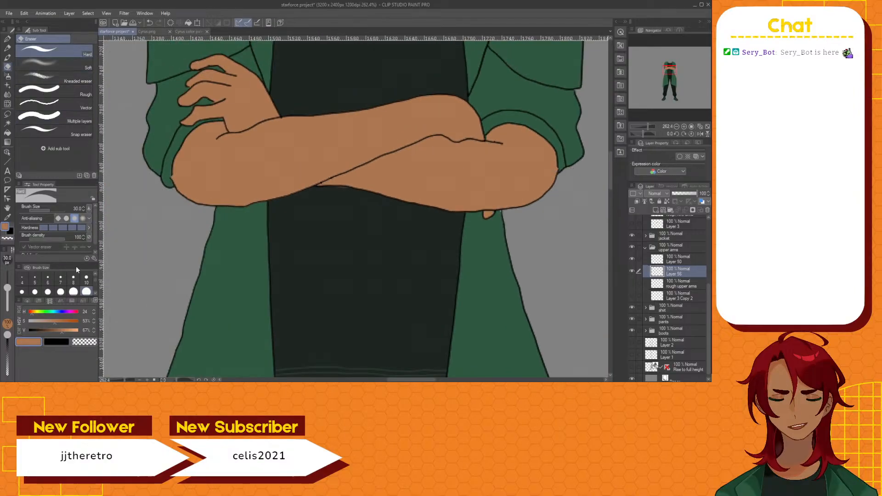
pyautogui.click(86, 279)
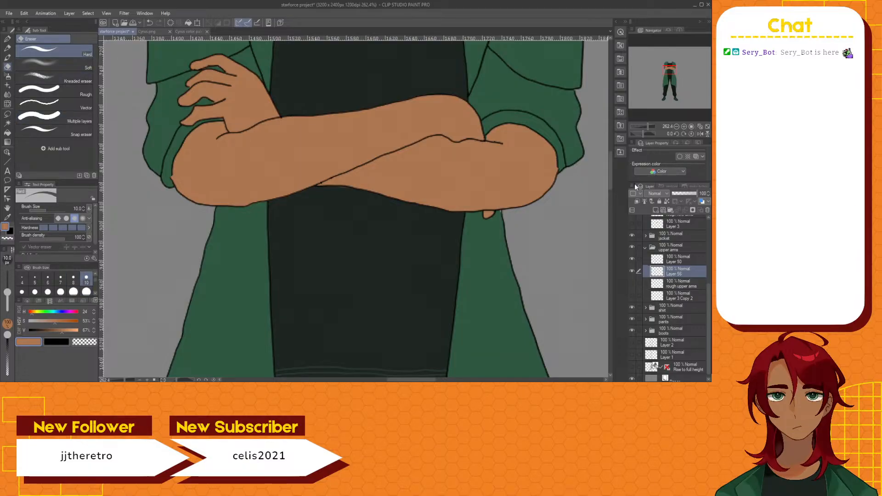
pyautogui.scroll(5, 596, 175)
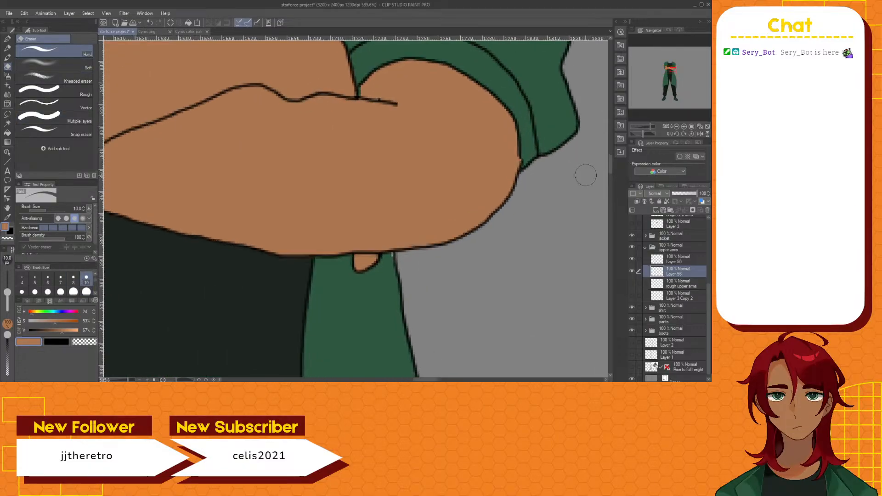
pyautogui.moveTo(436, 381); pyautogui.dragTo(440, 380)
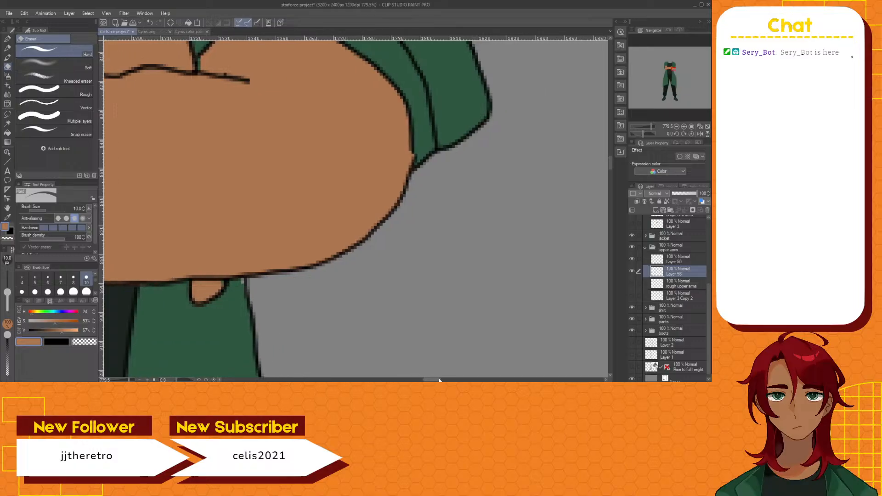
pyautogui.moveTo(611, 171); pyautogui.dragTo(608, 164)
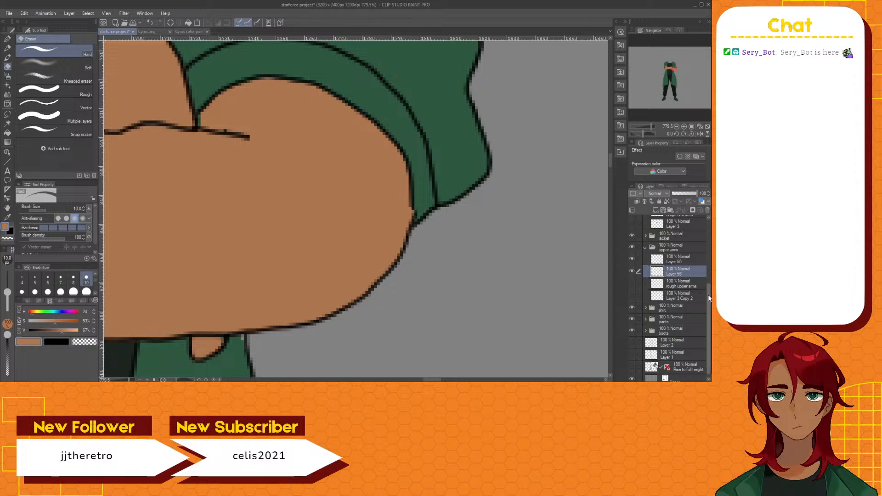
# Collapse the upper arms folder and clean Layer 54's forearm line art at the elbow with the Hard eraser at size 5
pyautogui.scroll(2, 706, 288)
pyautogui.scroll(1, 707, 288)
pyautogui.click(644, 271)
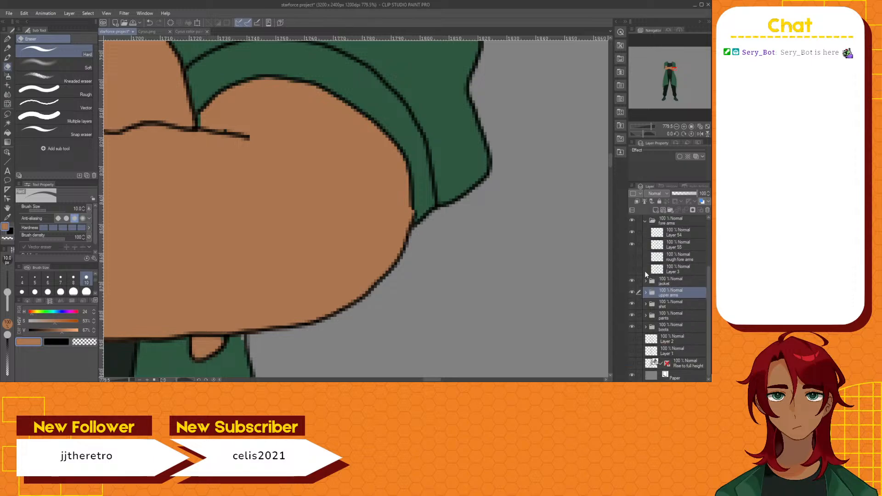
pyautogui.click(632, 233)
pyautogui.click(632, 233)
pyautogui.click(678, 232)
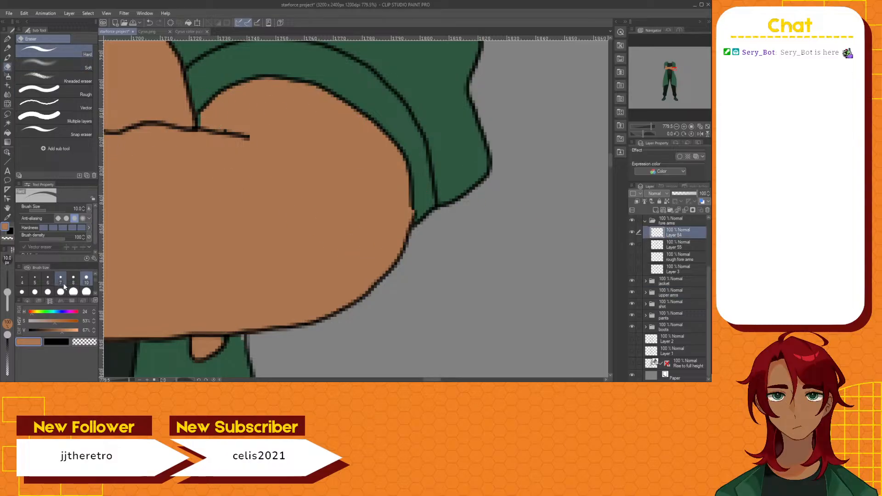
pyautogui.click(41, 281)
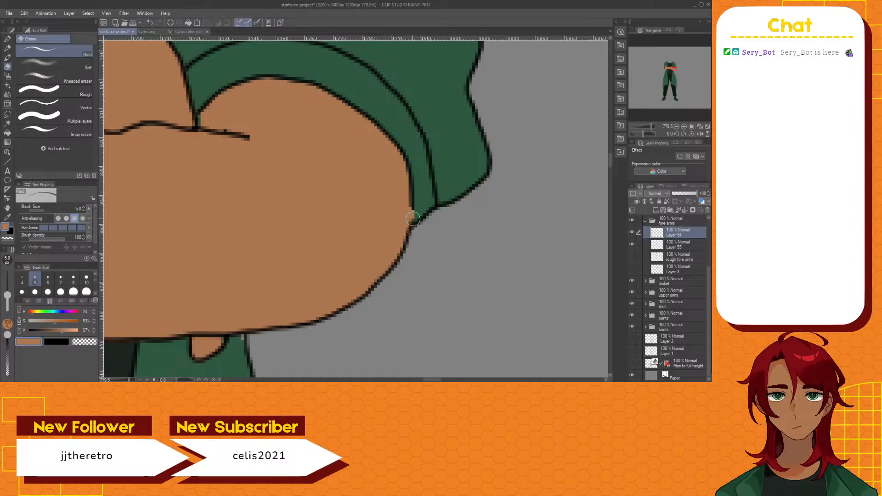
# Erase Layer 55's stray skin colour where the same elbow meets the jacket cuff
pyautogui.click(632, 245)
pyautogui.click(633, 244)
pyautogui.click(632, 245)
pyautogui.click(678, 244)
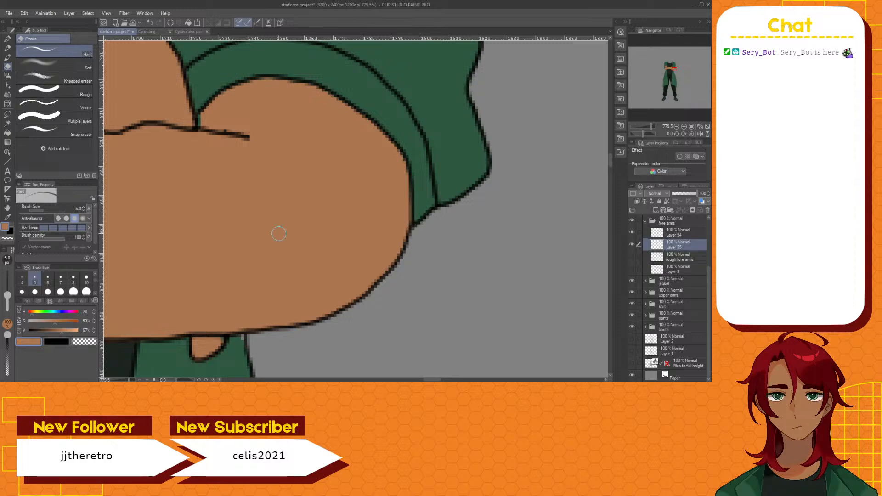
# Make an auto selection around the jacket's line art on Layer 51, referring to the editing layer only
pyautogui.press('w')
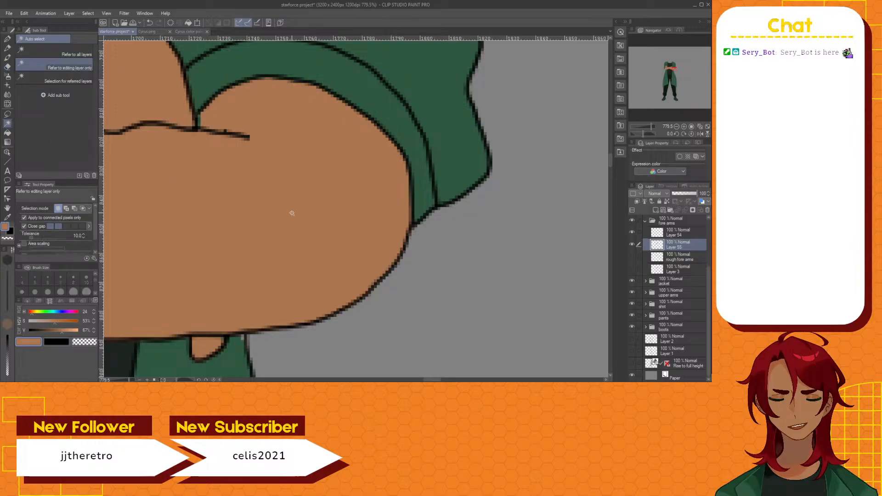
pyautogui.click(632, 281)
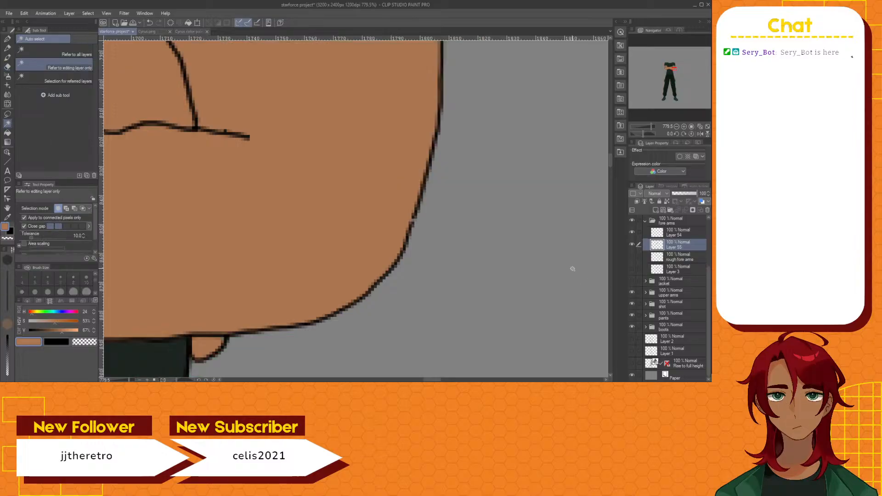
pyautogui.click(633, 282)
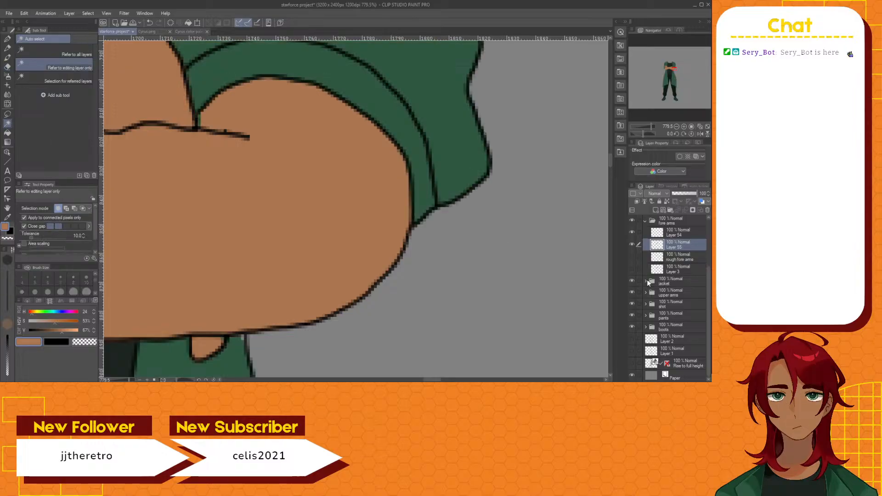
pyautogui.click(648, 279)
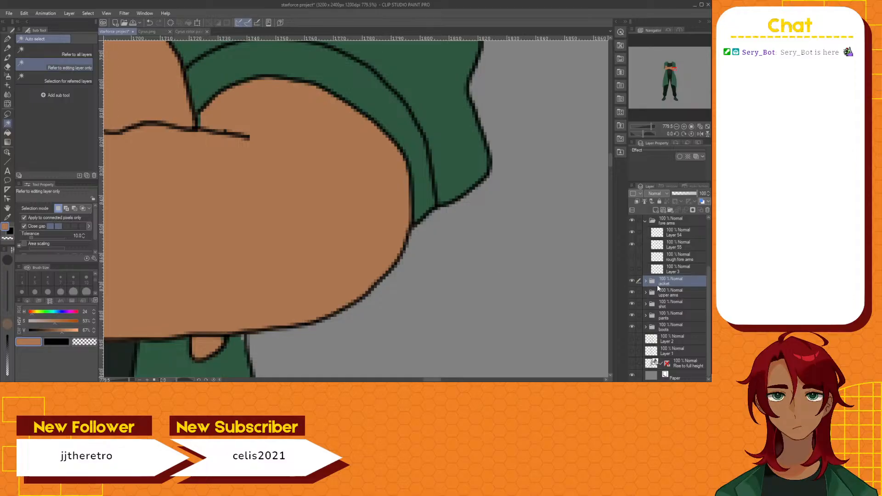
pyautogui.click(646, 282)
pyautogui.click(675, 294)
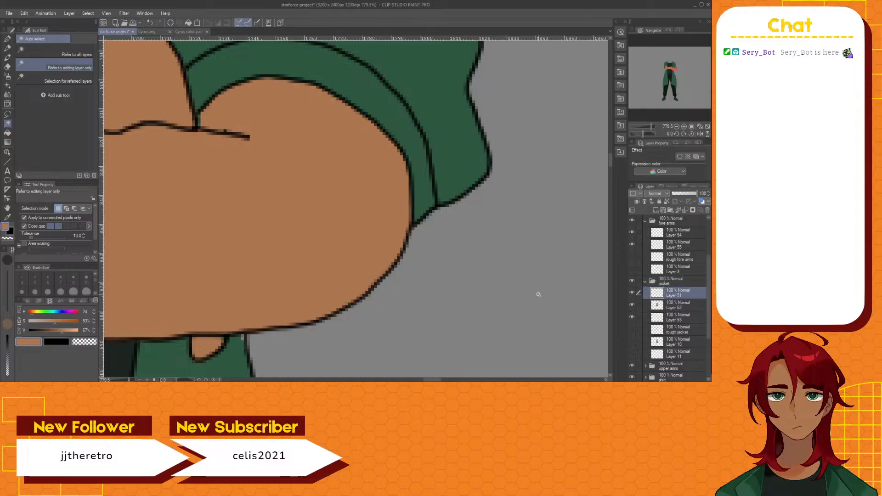
pyautogui.click(538, 294)
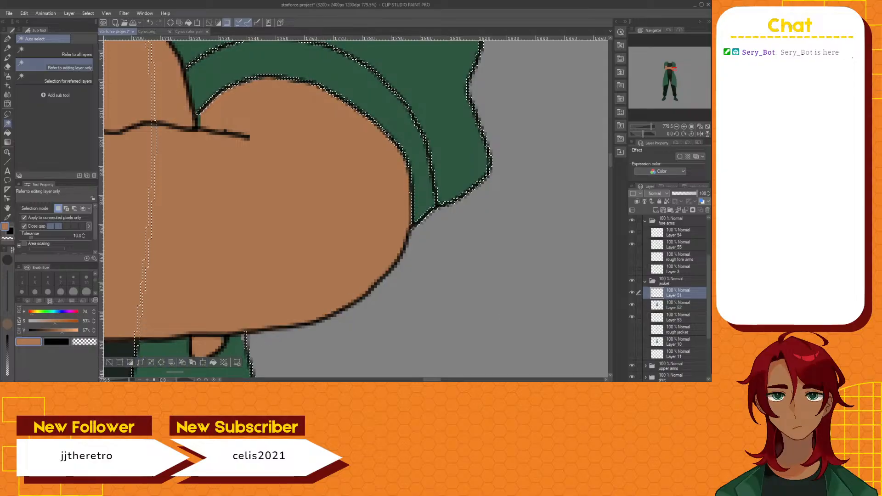
# Select Layer 54 and compare the forearm's edge against the jacket selection with the jacket folder hidden and shown
pyautogui.scroll(1, 671, 274)
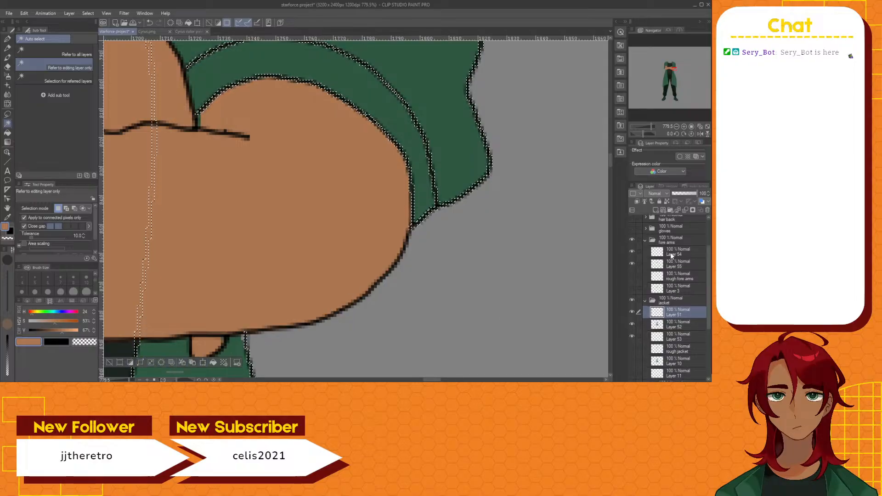
pyautogui.click(671, 252)
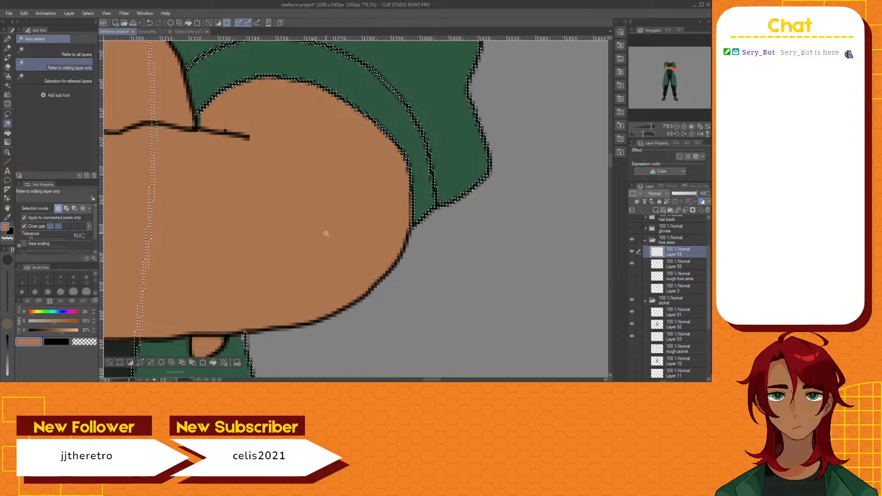
pyautogui.scroll(-2, 207, 174)
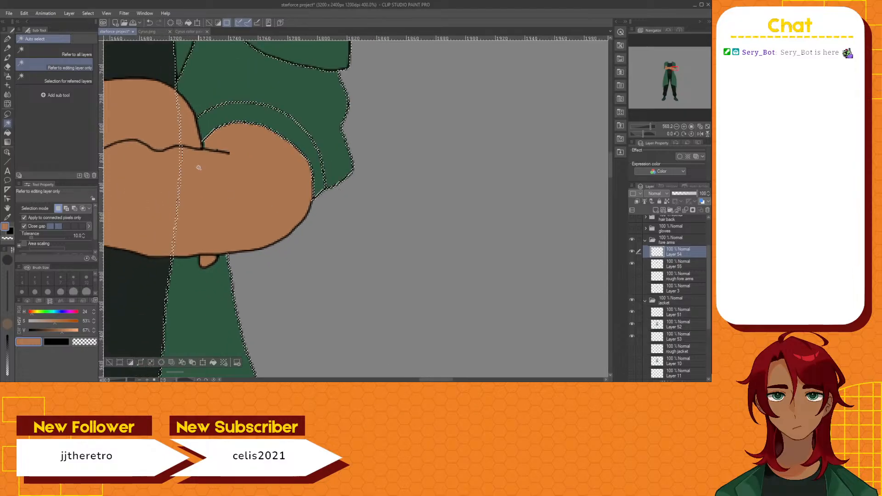
pyautogui.scroll(1, 197, 164)
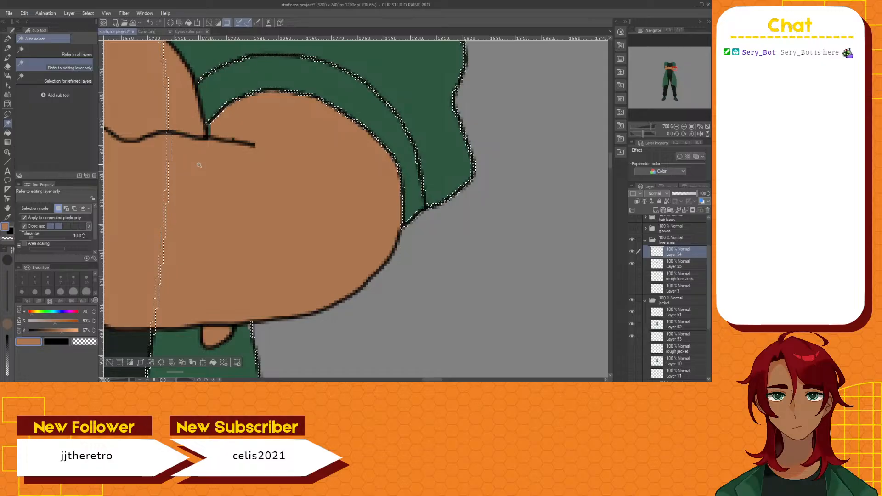
pyautogui.scroll(-6, 199, 165)
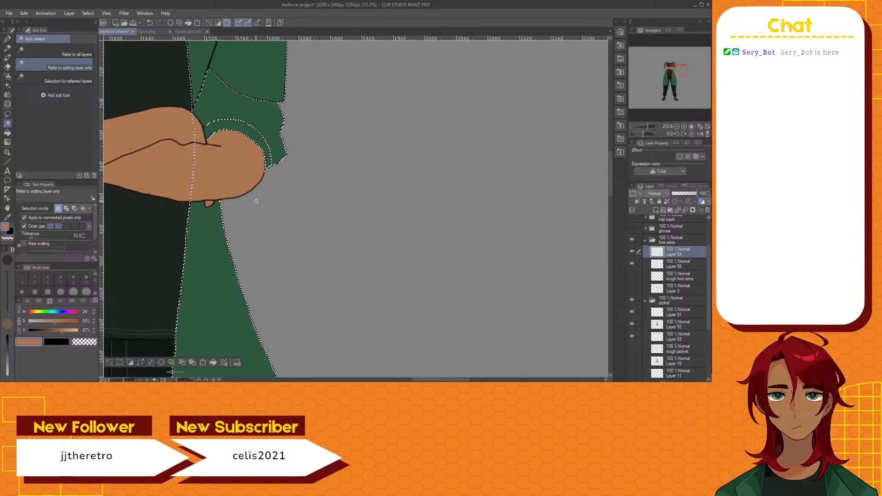
pyautogui.scroll(2, 223, 167)
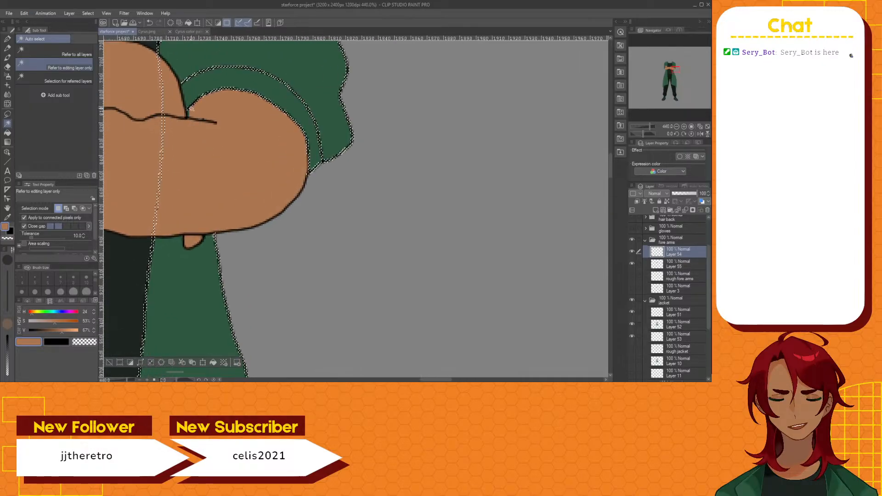
pyautogui.scroll(1, 191, 115)
pyautogui.scroll(-2, 253, 214)
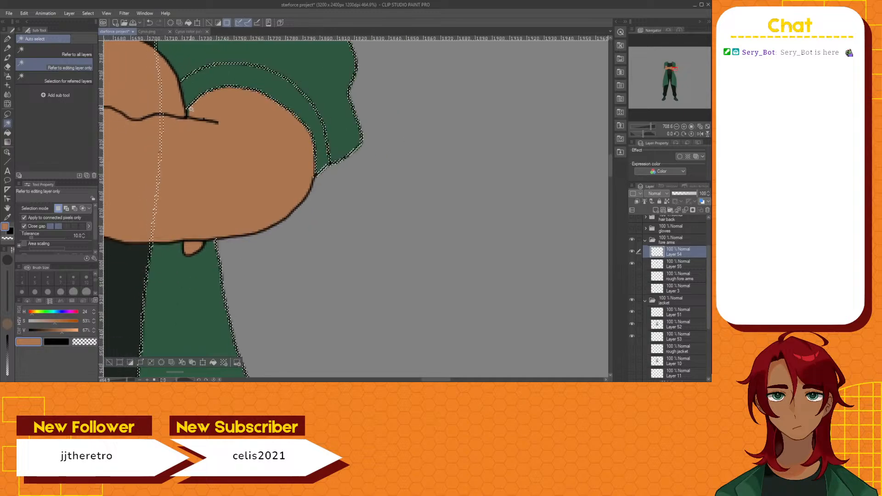
pyautogui.click(632, 299)
pyautogui.click(632, 299)
pyautogui.click(633, 299)
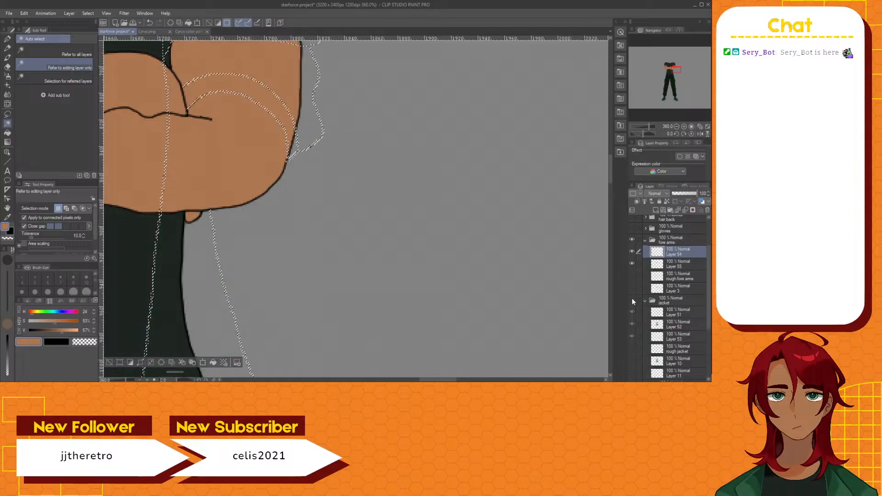
pyautogui.click(633, 300)
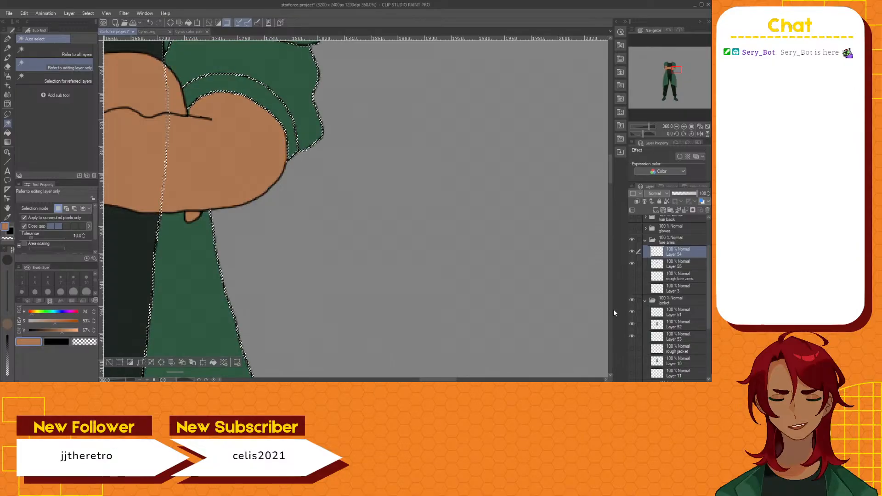
# Erase overlapping line art and skin colour on Layers 54 and 55 at the other elbow's cuff within the selection, and clear the selection
pyautogui.moveTo(419, 380); pyautogui.dragTo(375, 378)
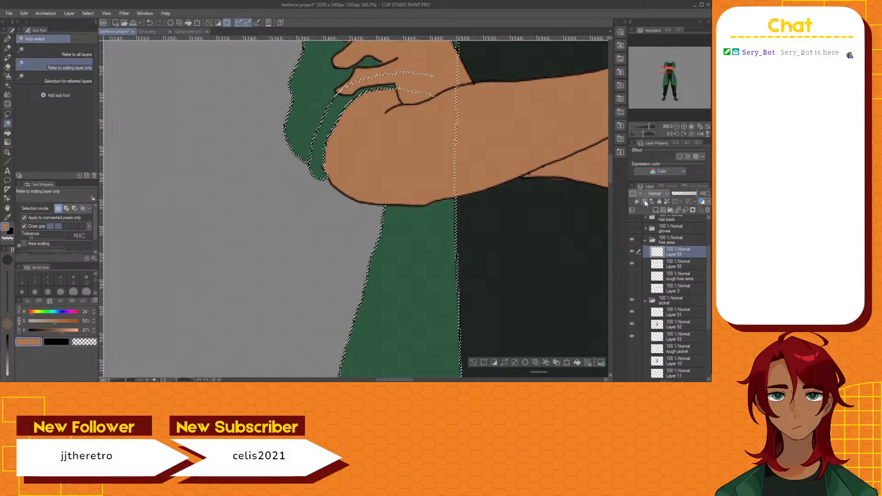
pyautogui.scroll(4, 609, 175)
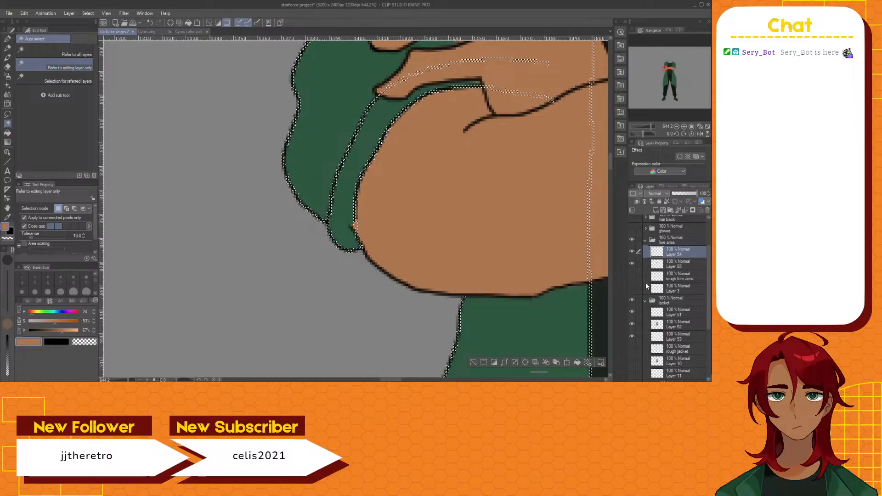
pyautogui.click(8, 68)
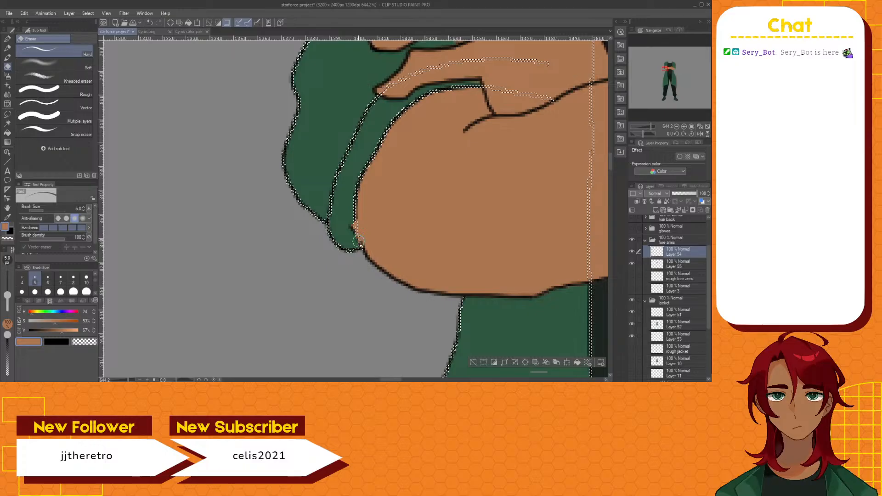
pyautogui.click(673, 265)
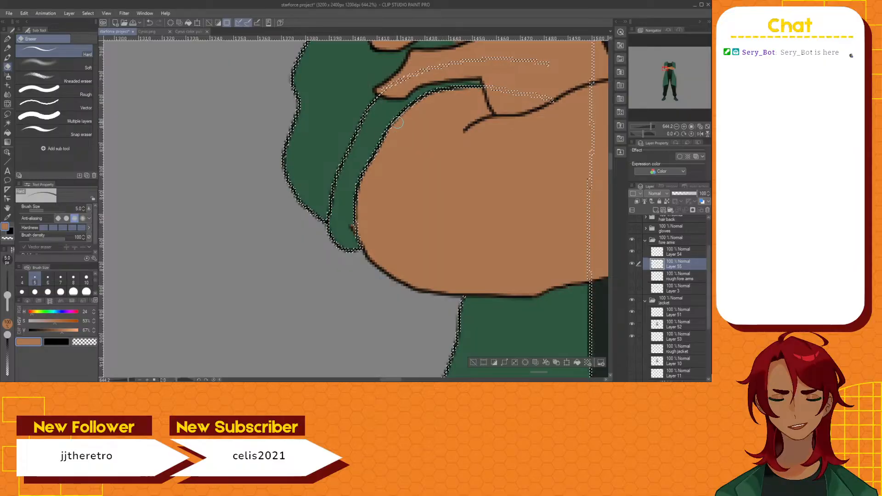
pyautogui.moveTo(391, 379)
pyautogui.mouseDown()
pyautogui.moveTo(427, 379)
pyautogui.moveTo(381, 381)
pyautogui.mouseUp()
pyautogui.click(473, 362)
# Erase the leftover specks on that cuff from Layers 55 and 54 with the Hard eraser at size 5
pyautogui.scroll(2, 471, 234)
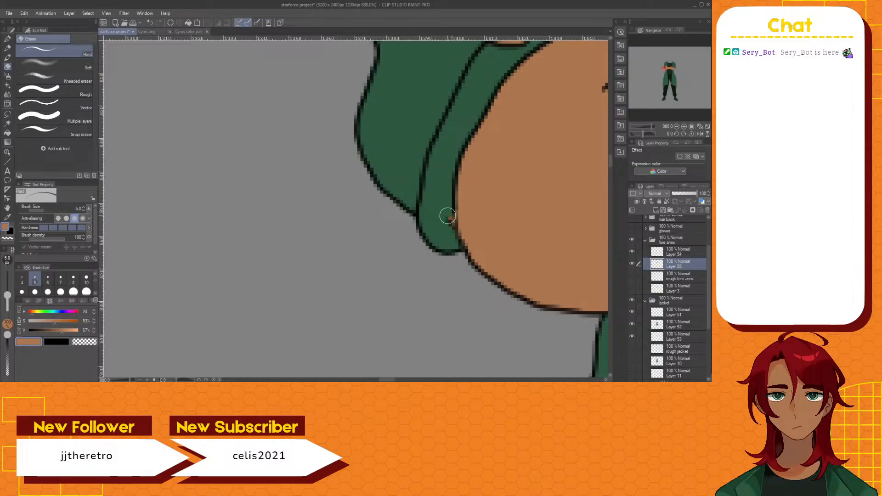
pyautogui.moveTo(449, 213)
pyautogui.mouseDown()
pyautogui.moveTo(452, 227)
pyautogui.moveTo(441, 233)
pyautogui.mouseUp()
pyautogui.click(658, 252)
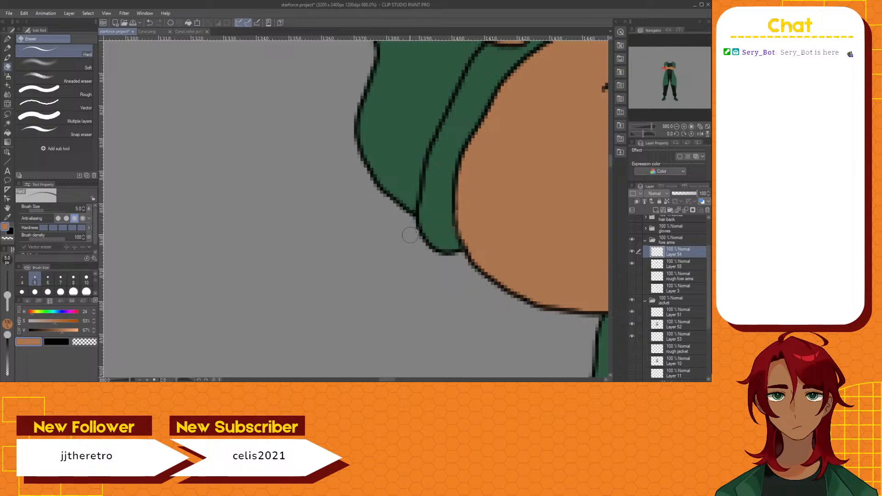
pyautogui.click(671, 263)
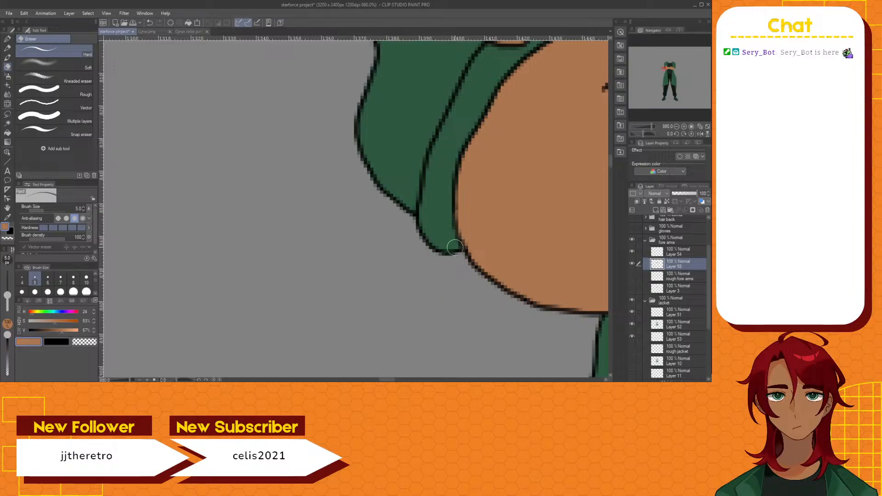
pyautogui.scroll(-5, 436, 244)
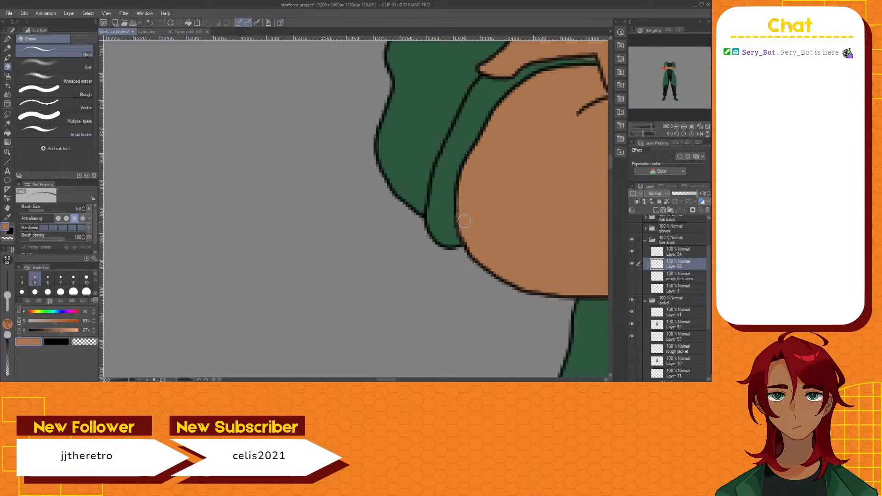
# Close the gap in the line art between the two lowest gripping fingers on Layer 54 with the black G-pen at size 3
pyautogui.scroll(6, 482, 142)
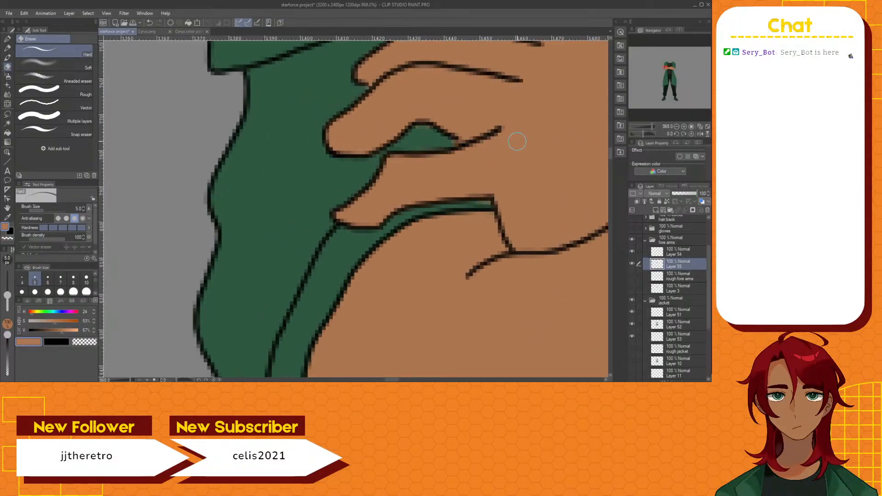
pyautogui.click(632, 253)
pyautogui.click(632, 253)
pyautogui.click(633, 264)
pyautogui.click(633, 264)
pyautogui.click(7, 40)
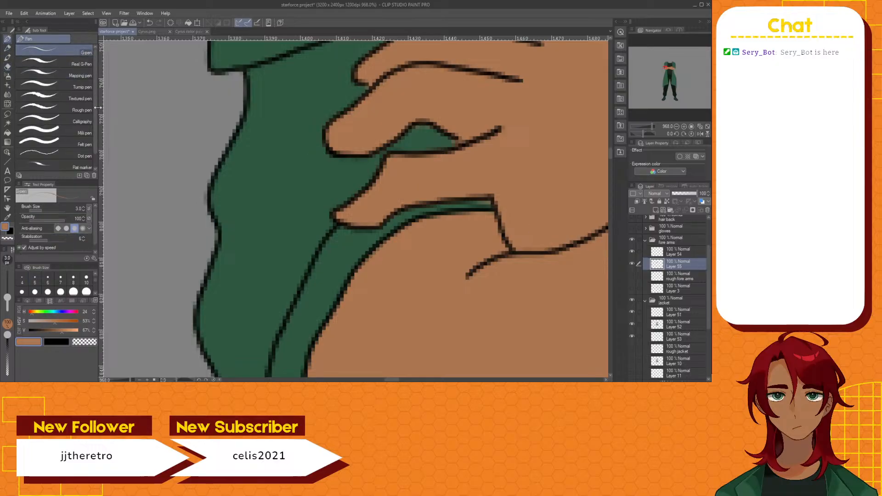
pyautogui.click(8, 231)
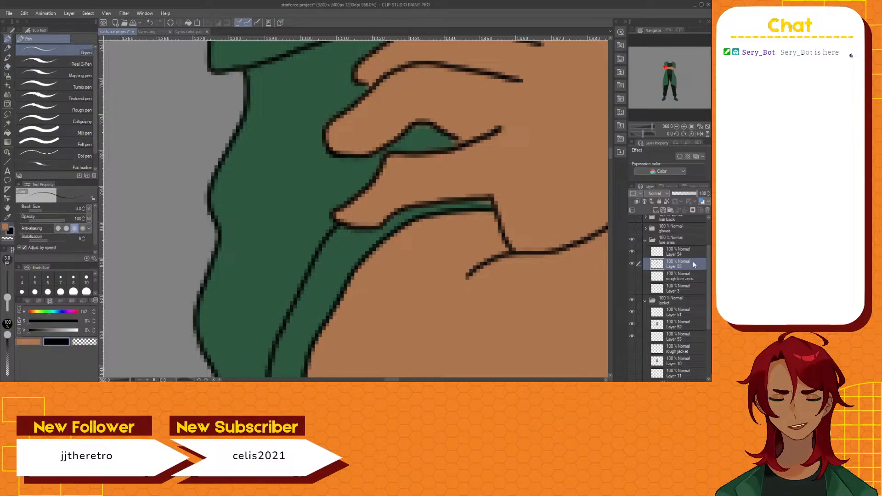
pyautogui.click(680, 250)
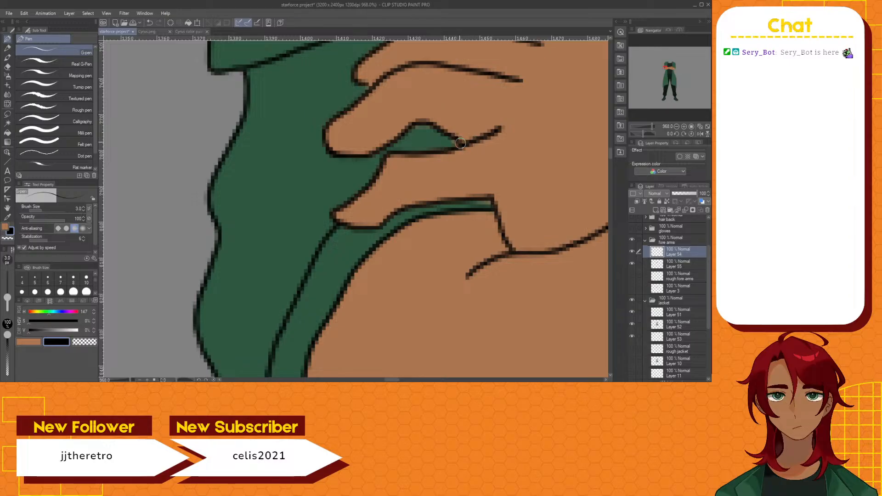
pyautogui.scroll(-2, 466, 156)
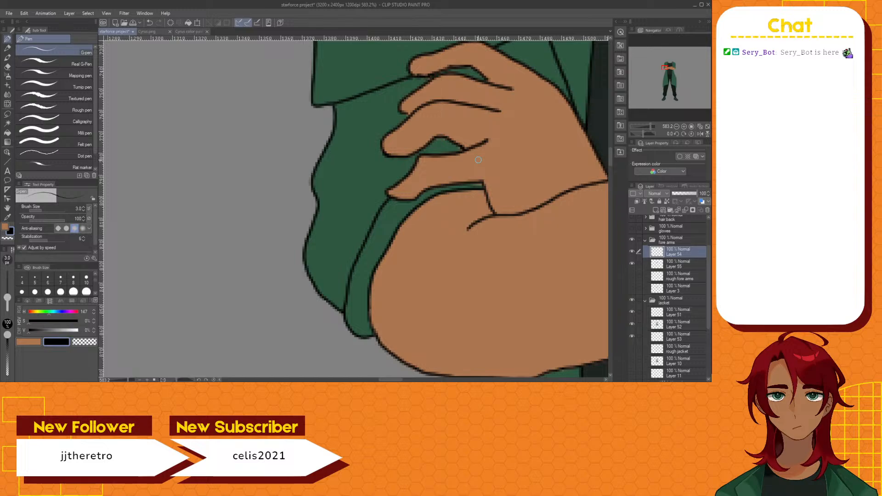
pyautogui.scroll(-3, 478, 160)
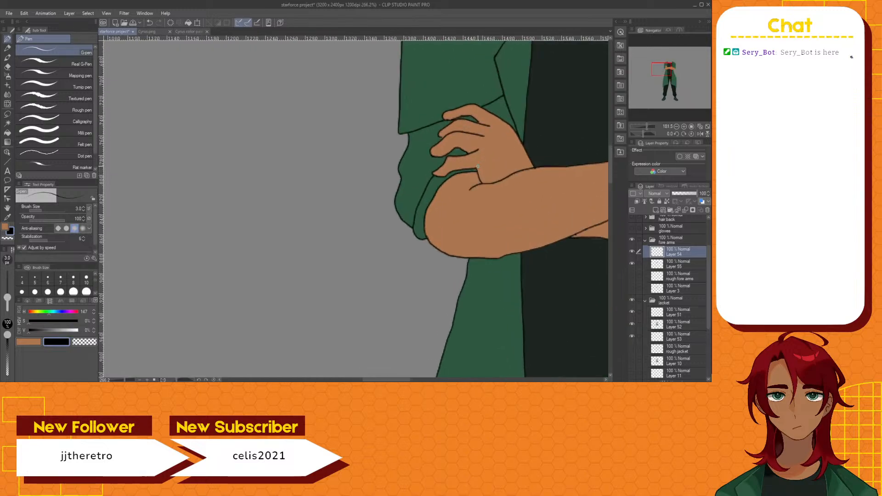
# Clean up the skin colour in the gaps between the gripping fingers on Layer 55 with the Hard eraser at size 3
pyautogui.scroll(3, 478, 166)
pyautogui.click(684, 269)
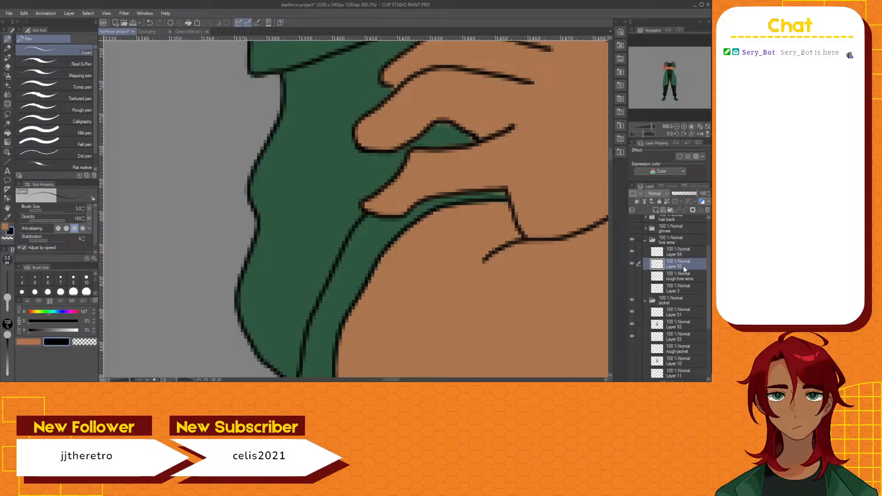
pyautogui.click(7, 67)
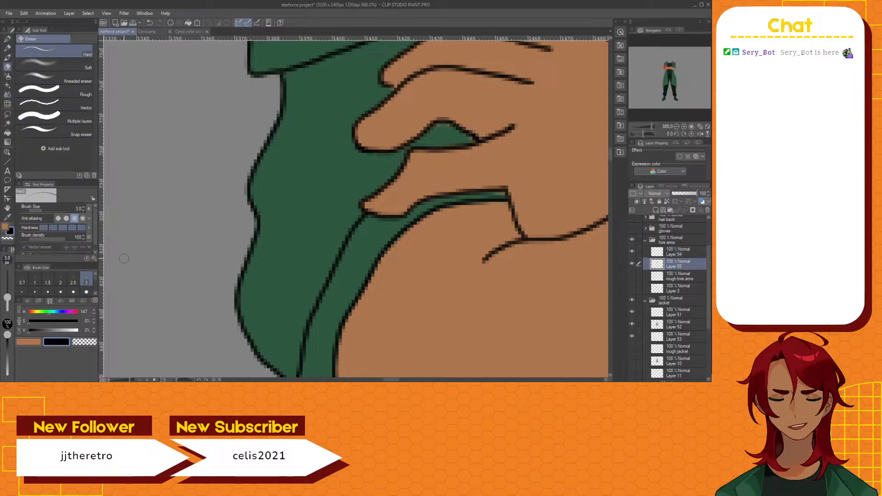
pyautogui.scroll(4, 460, 141)
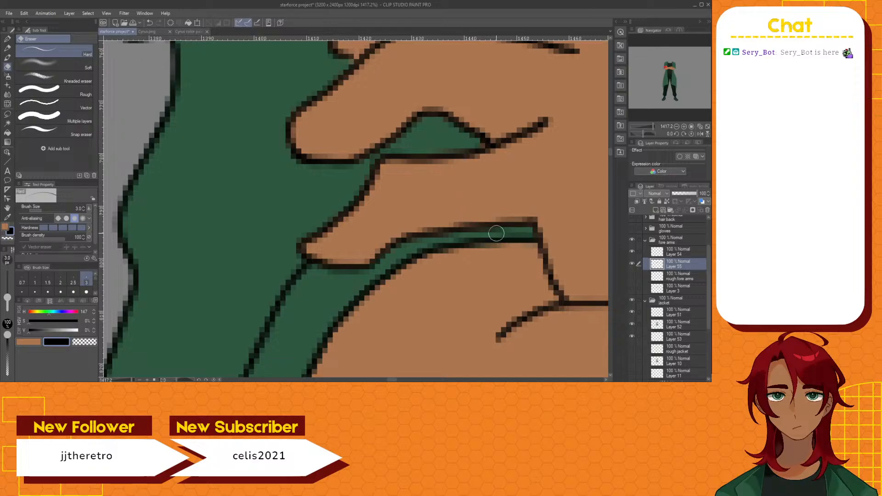
pyautogui.scroll(-5, 492, 235)
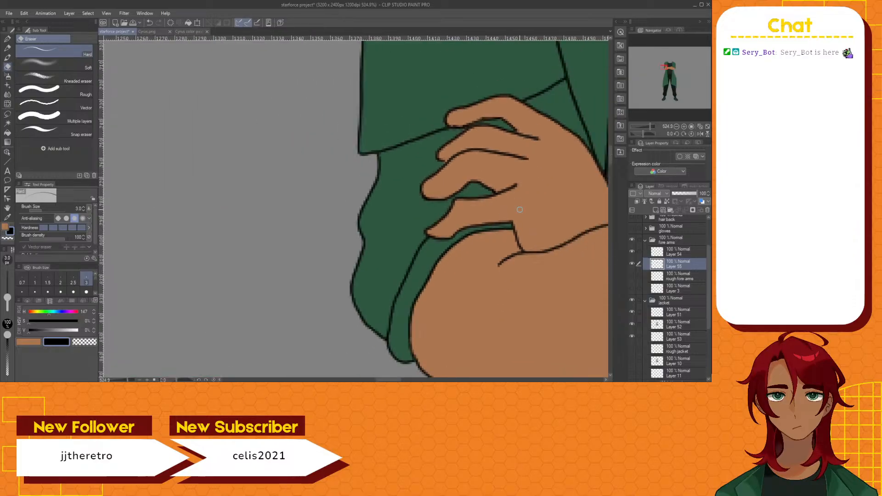
pyautogui.scroll(5, 456, 130)
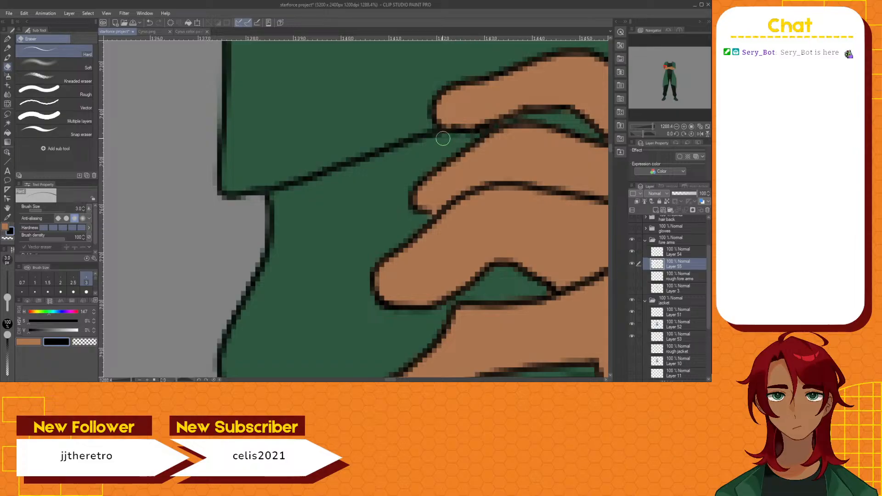
# Fill the unpainted jacket sliver below the other elbow on Layer 52 with the sampled jacket green, using the Brush pen at size 5
pyautogui.scroll(-11, 503, 132)
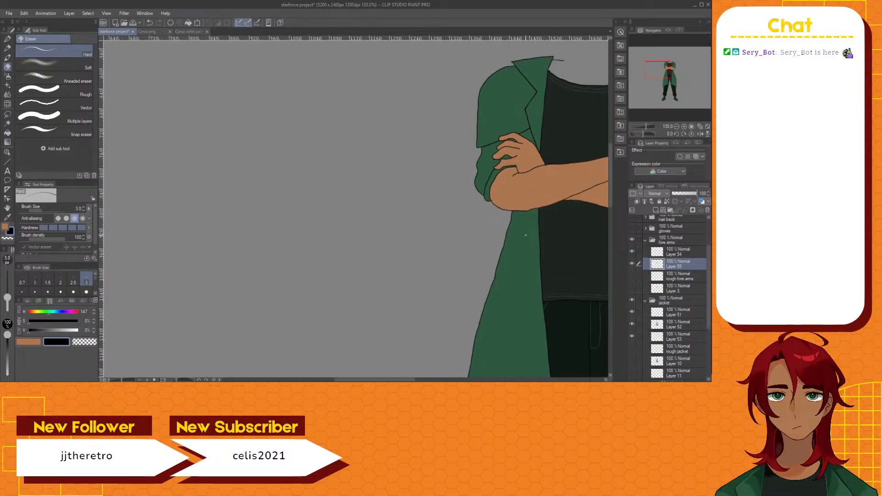
pyautogui.moveTo(413, 380); pyautogui.dragTo(457, 381)
pyautogui.scroll(2, 367, 220)
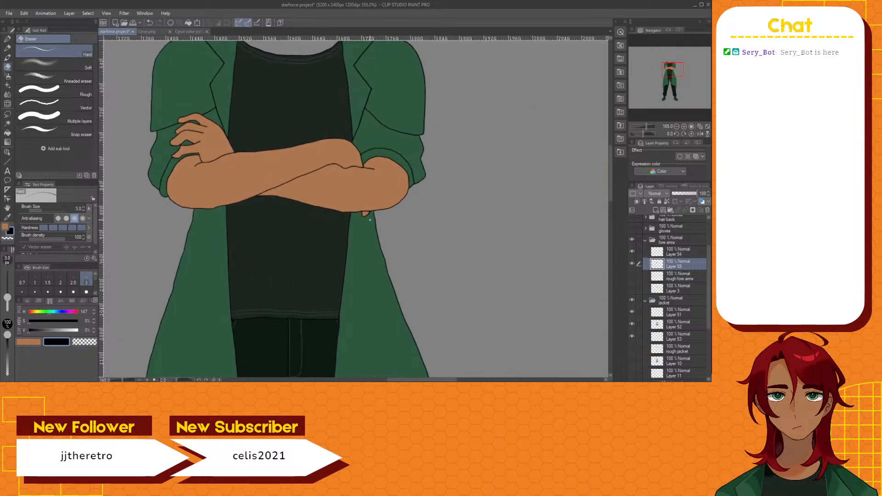
pyautogui.scroll(3, 370, 219)
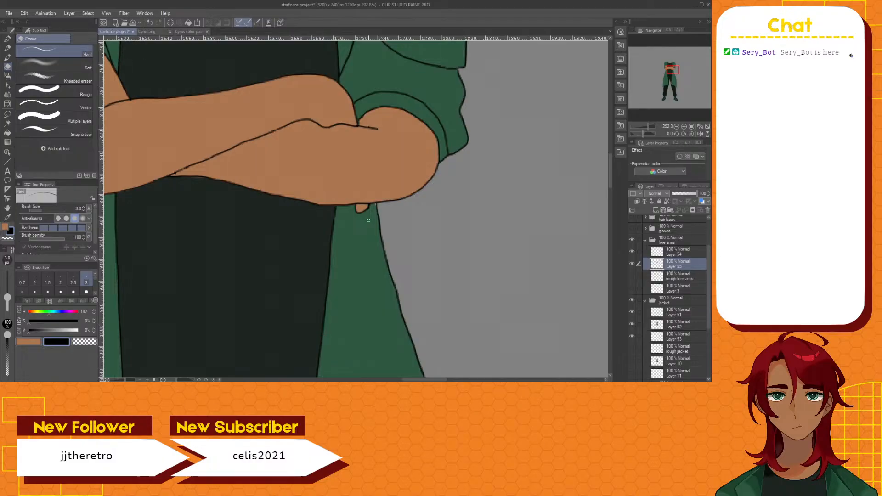
pyautogui.scroll(4, 368, 221)
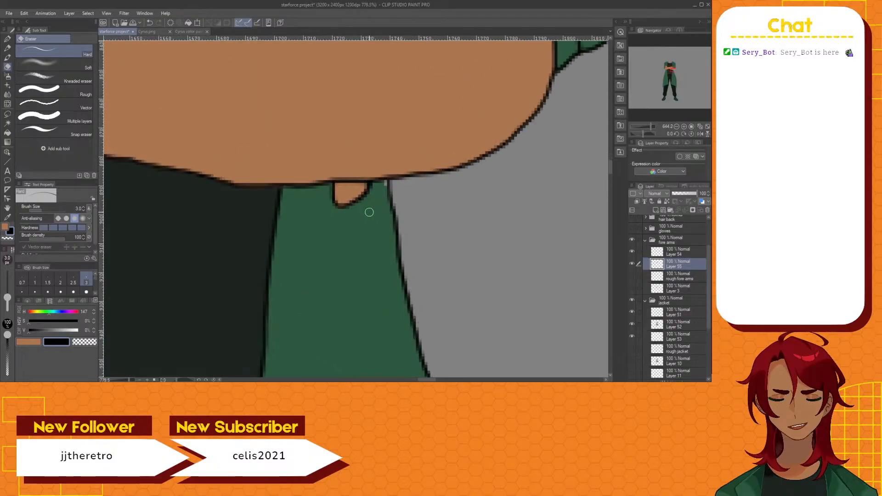
pyautogui.moveTo(611, 172); pyautogui.dragTo(611, 166)
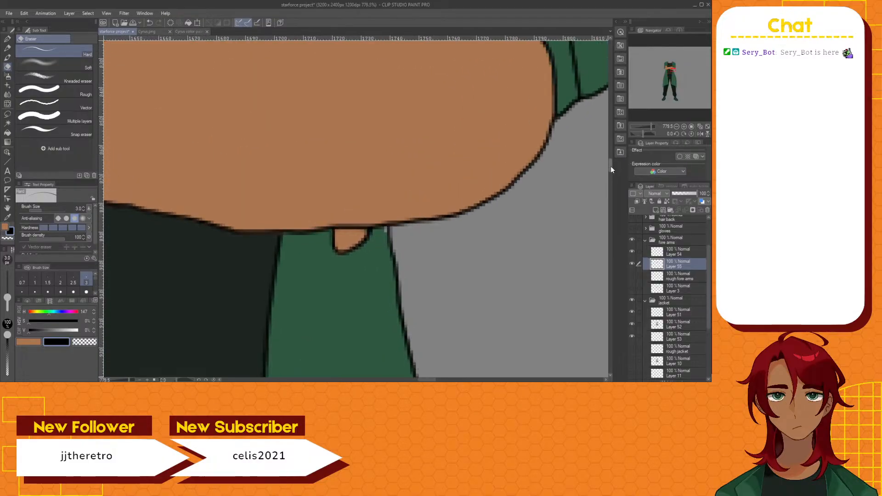
pyautogui.click(675, 322)
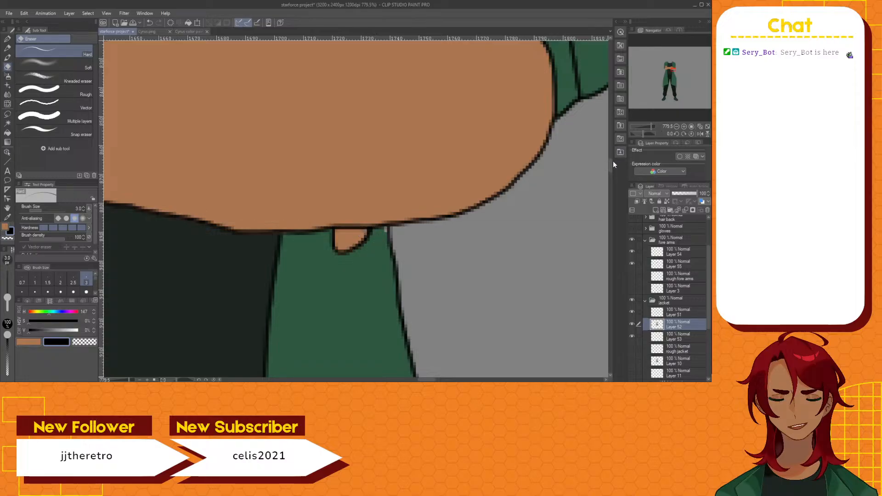
pyautogui.moveTo(610, 162); pyautogui.dragTo(607, 155)
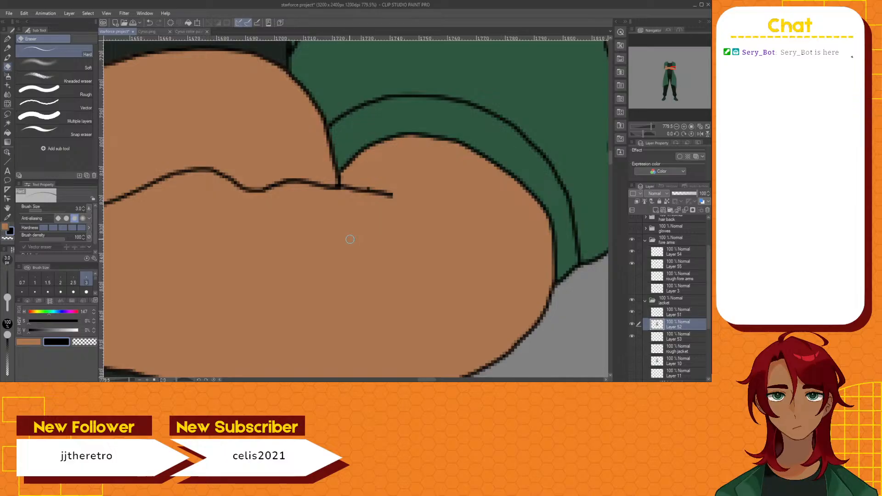
pyautogui.scroll(-3, 363, 226)
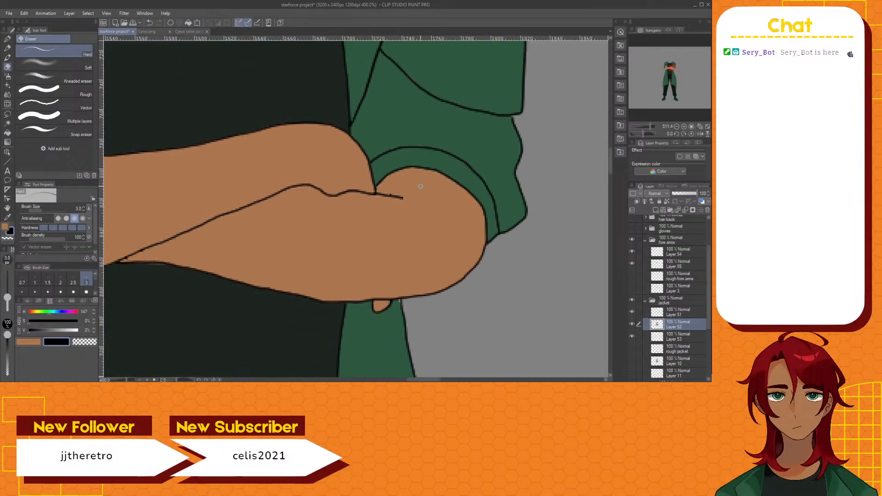
pyautogui.click(6, 226)
pyautogui.click(7, 218)
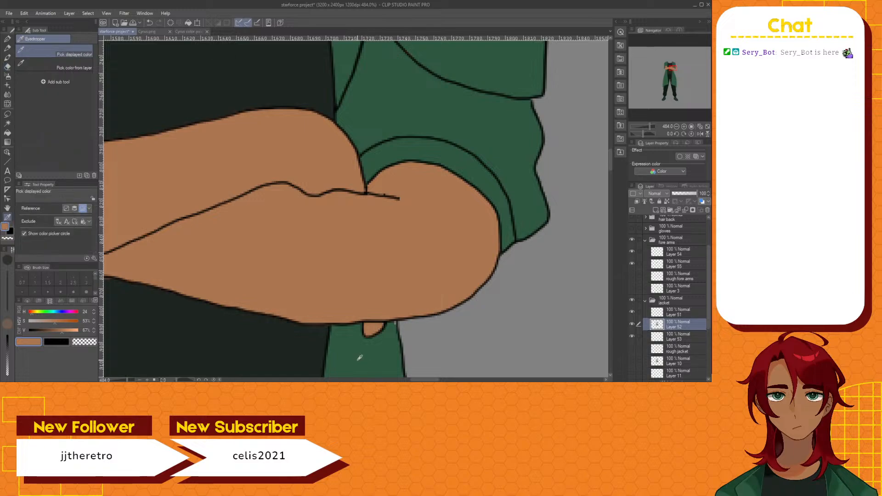
pyautogui.click(360, 358)
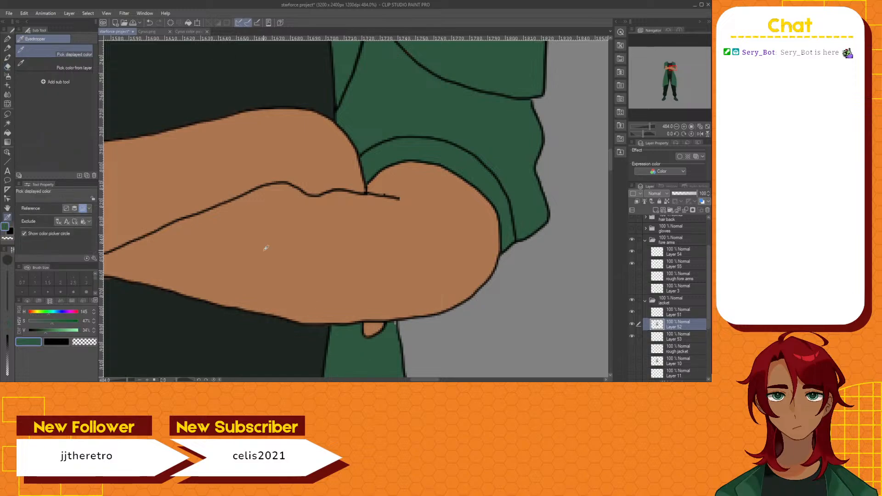
pyautogui.click(8, 57)
pyautogui.scroll(4, 390, 332)
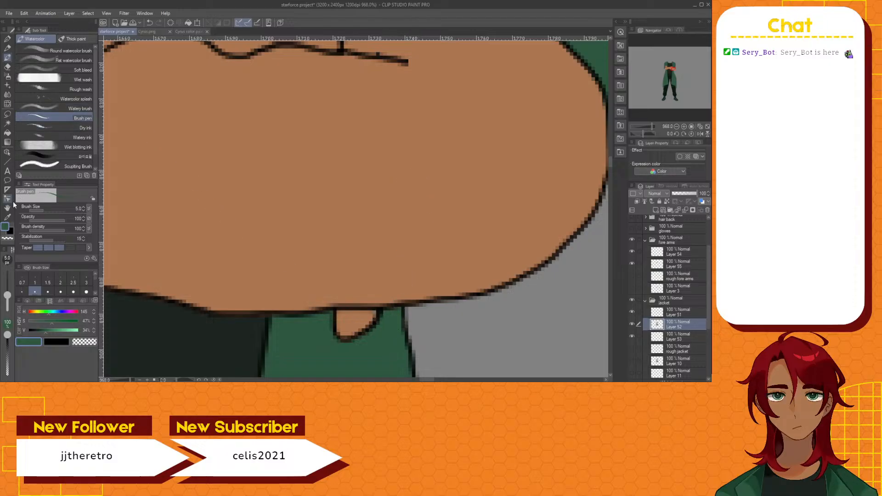
# Sample the skin colour and touch up the fingertip below the forearm on Layer 55 with the Brush pen at size 5
pyautogui.click(7, 218)
pyautogui.click(202, 225)
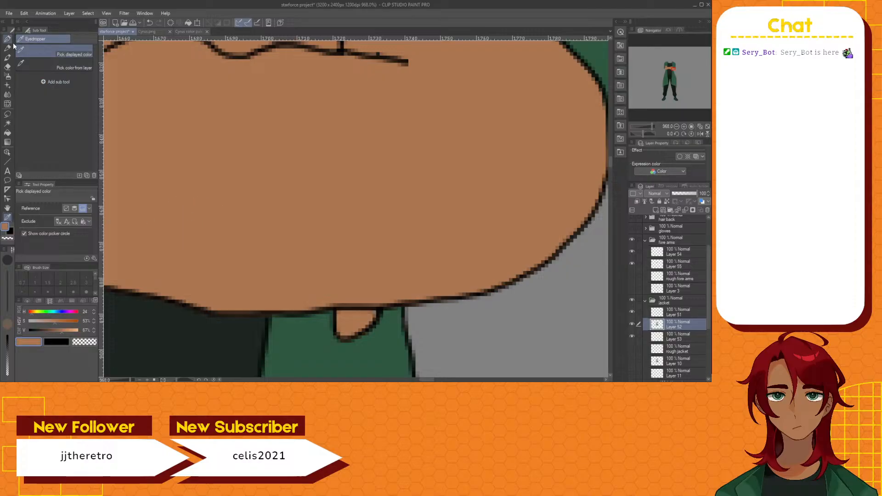
pyautogui.click(7, 57)
pyautogui.click(692, 263)
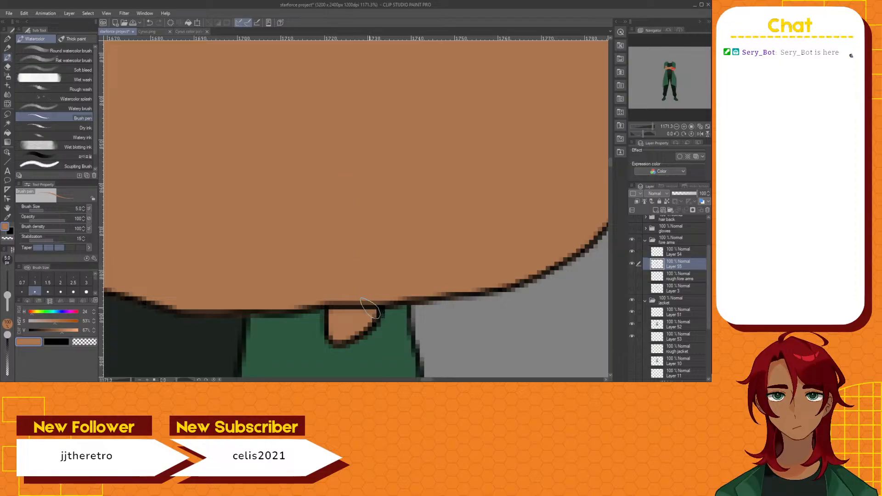
pyautogui.scroll(-8, 373, 309)
pyautogui.scroll(-2, 327, 213)
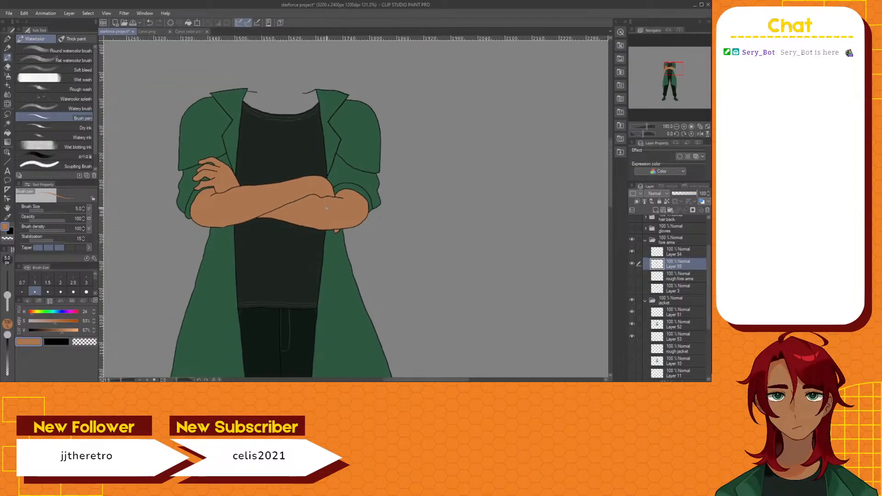
# Hide the jacket folder and paint skin colour over the gap at the gripped arm's outer elbow on Layer 55
pyautogui.moveTo(455, 381); pyautogui.dragTo(441, 381)
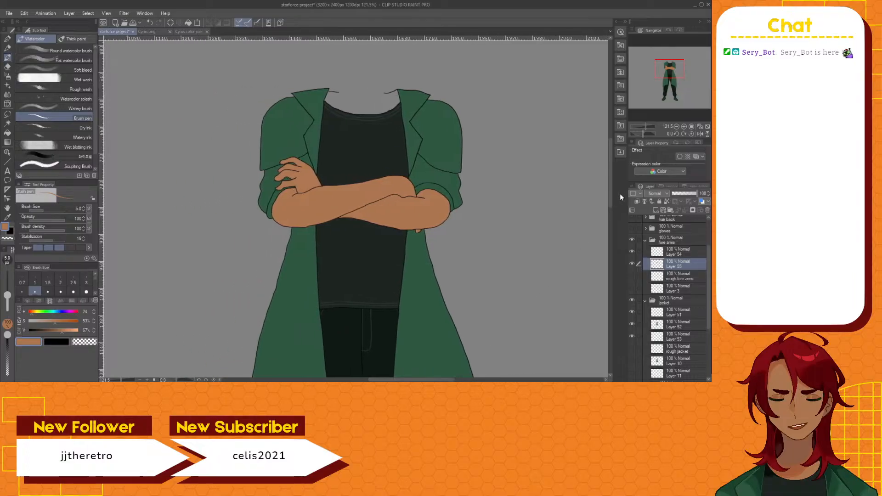
pyautogui.moveTo(609, 189)
pyautogui.mouseDown()
pyautogui.moveTo(608, 248)
pyautogui.moveTo(599, 179)
pyautogui.mouseUp()
pyautogui.click(632, 302)
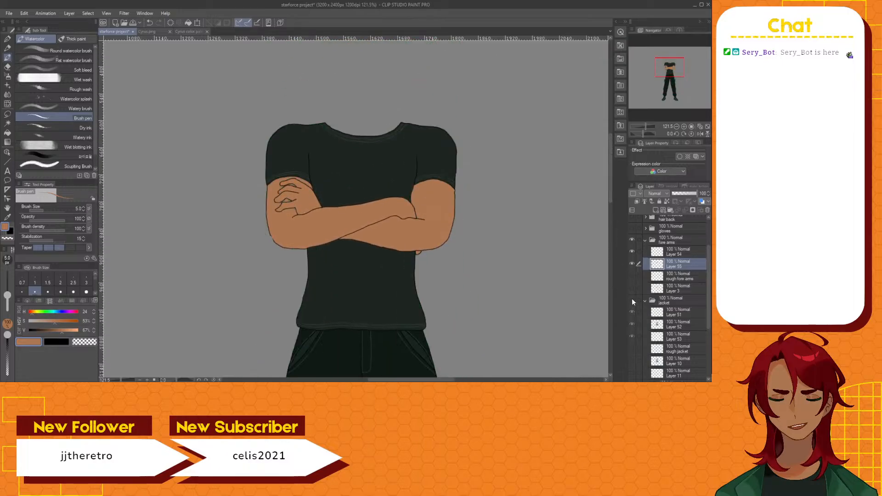
pyautogui.scroll(10, 328, 241)
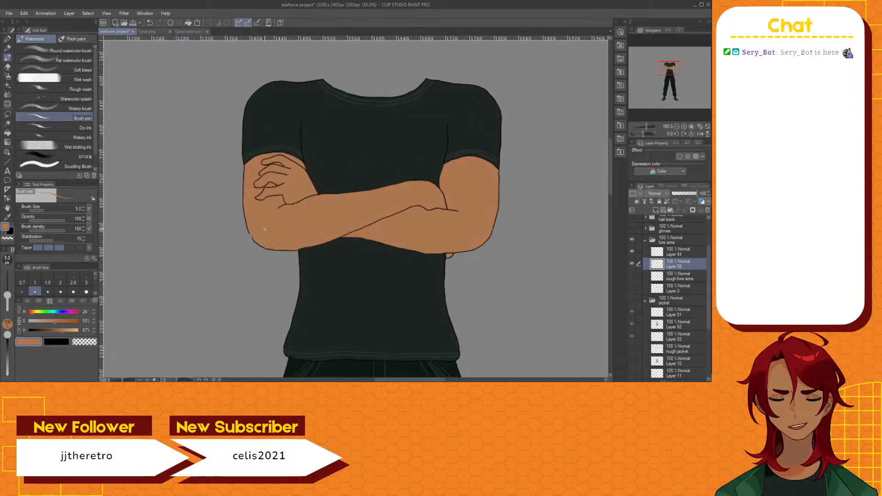
pyautogui.scroll(4, 257, 229)
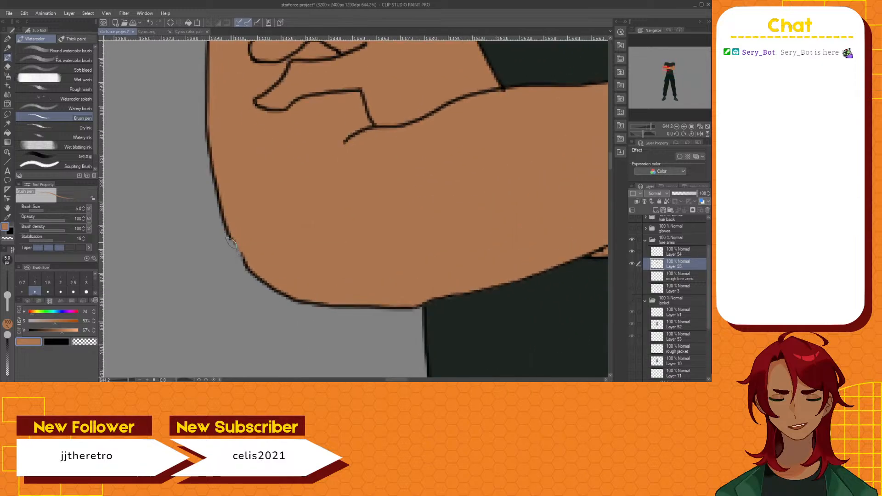
pyautogui.moveTo(231, 240); pyautogui.dragTo(245, 261)
# Close the outline gap at the gripped arm's outer elbow on Layer 50 of the upper arms folder with the black G-pen at size 3
pyautogui.moveTo(398, 380)
pyautogui.mouseDown()
pyautogui.moveTo(445, 380)
pyautogui.moveTo(403, 381)
pyautogui.mouseUp()
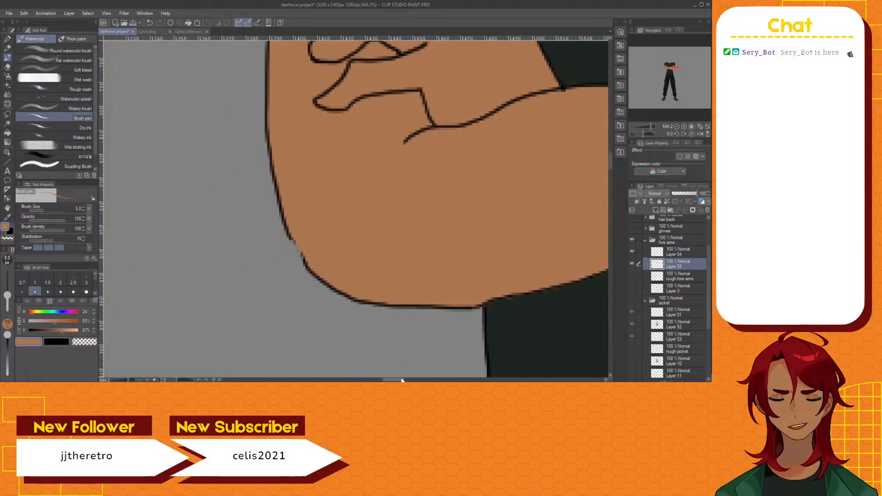
pyautogui.click(645, 302)
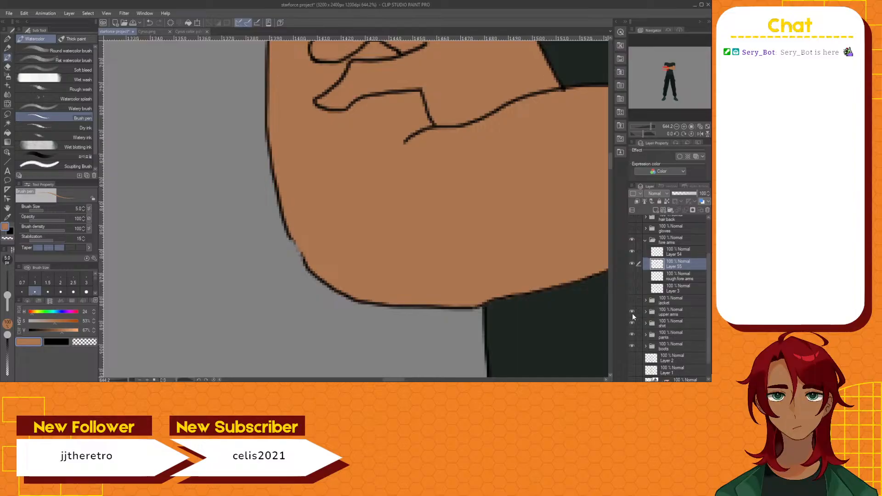
pyautogui.click(646, 312)
pyautogui.click(677, 323)
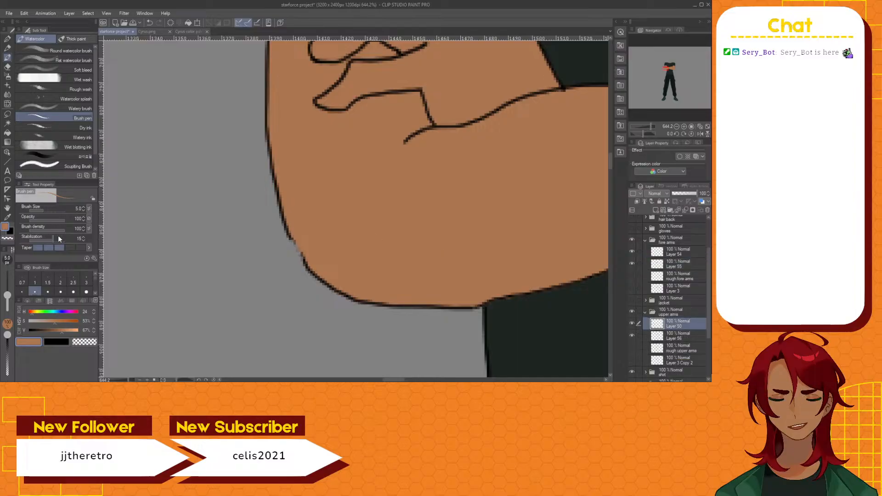
pyautogui.click(10, 230)
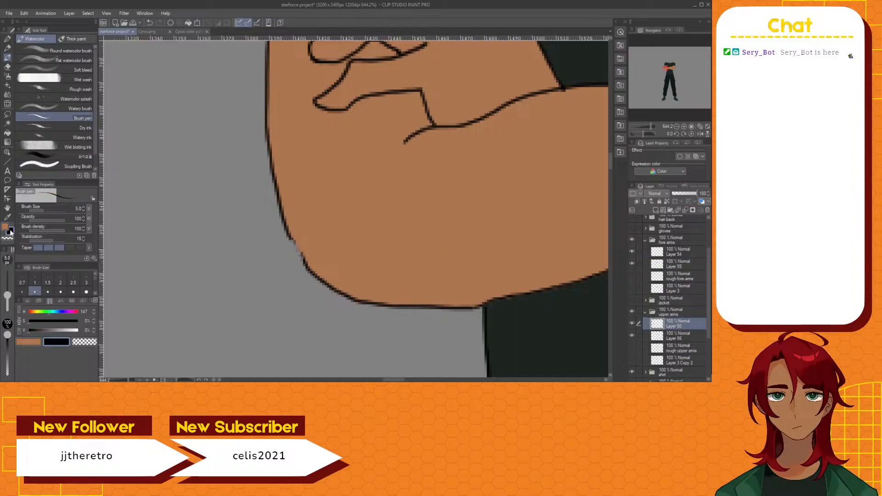
pyautogui.click(7, 39)
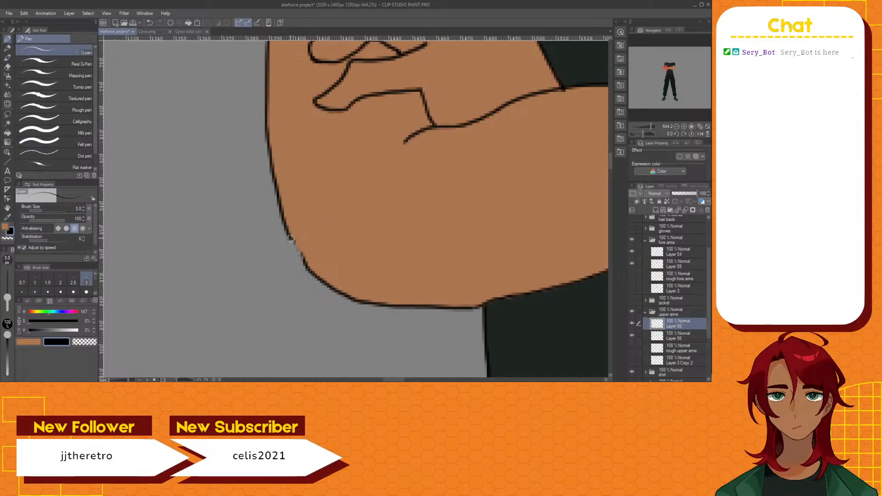
pyautogui.moveTo(291, 238); pyautogui.dragTo(302, 258)
# Toggle the fore arms and upper arms layers on and off to find which one holds the stray black dot beside the forearm crease
pyautogui.moveTo(394, 380); pyautogui.dragTo(431, 380)
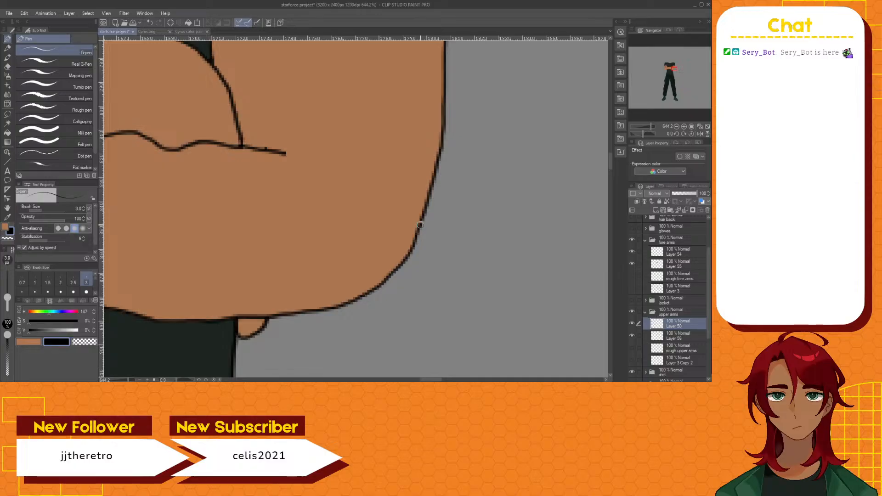
pyautogui.scroll(-5, 420, 219)
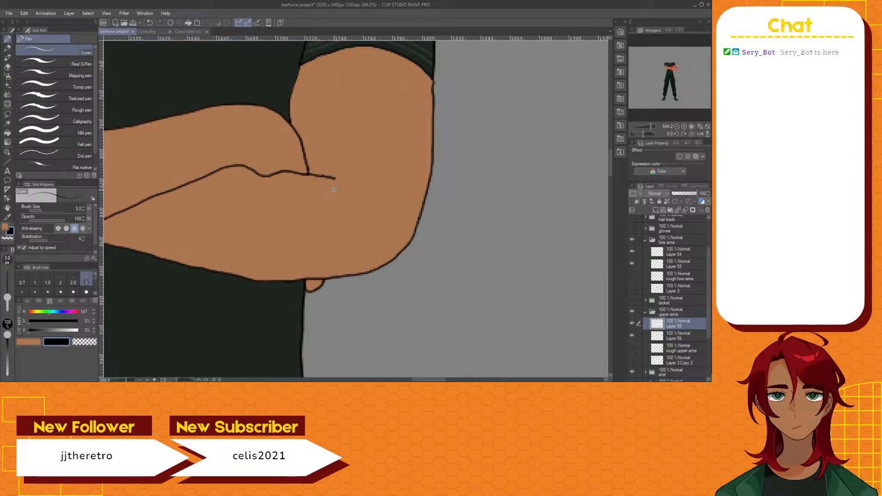
pyautogui.scroll(3, 325, 171)
pyautogui.scroll(5, 325, 171)
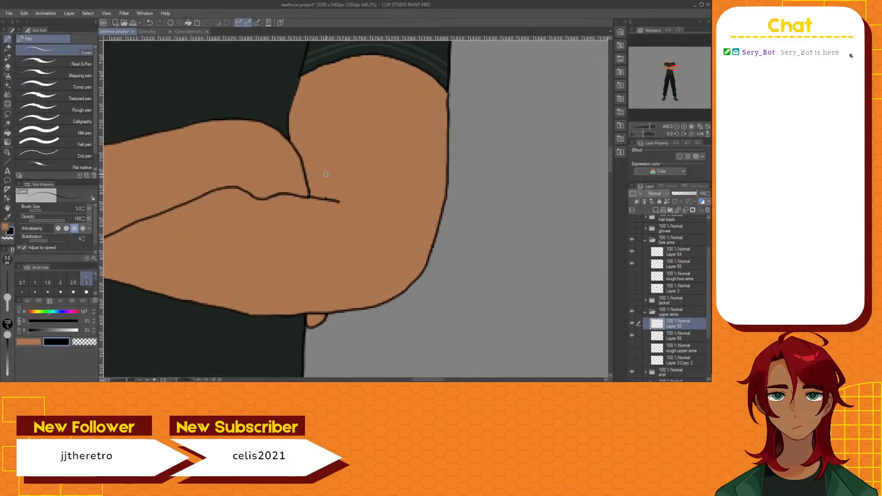
pyautogui.click(8, 67)
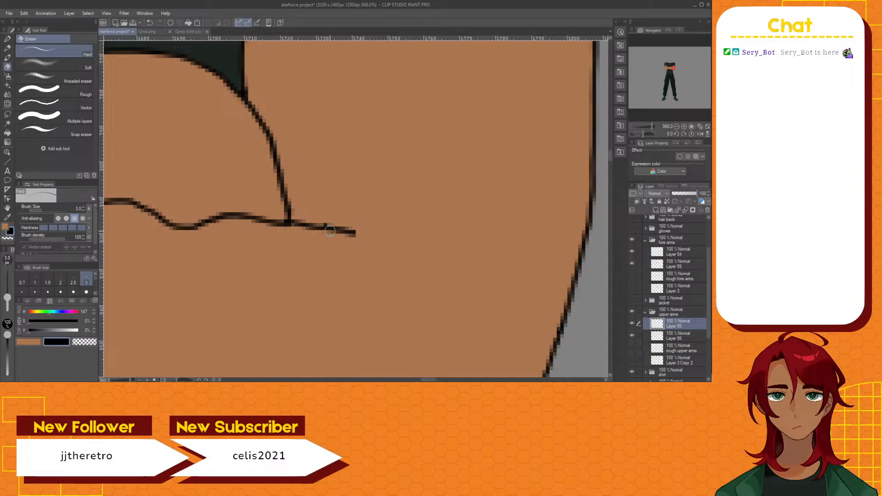
pyautogui.click(678, 255)
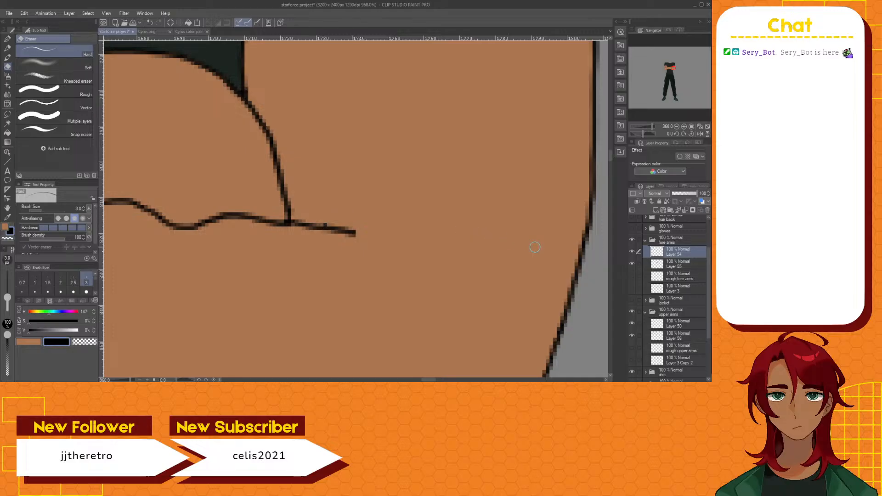
pyautogui.click(633, 251)
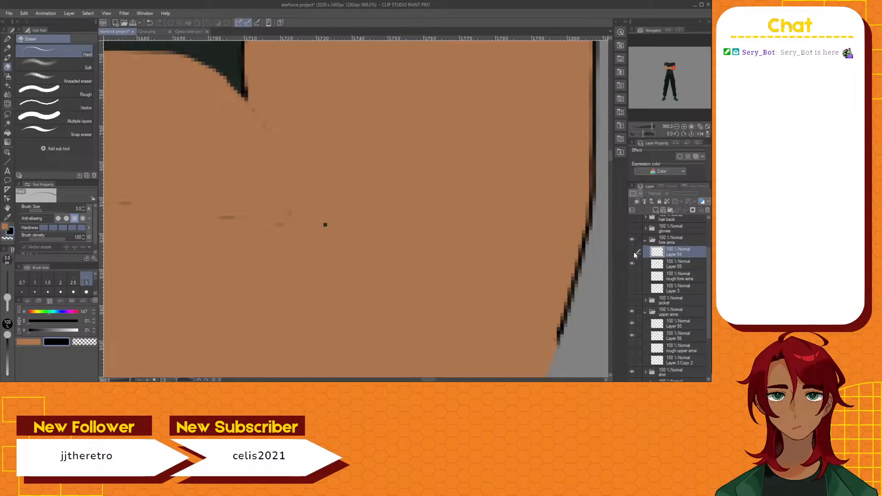
pyautogui.click(632, 263)
pyautogui.click(632, 263)
pyautogui.click(632, 264)
pyautogui.click(632, 264)
pyautogui.click(630, 251)
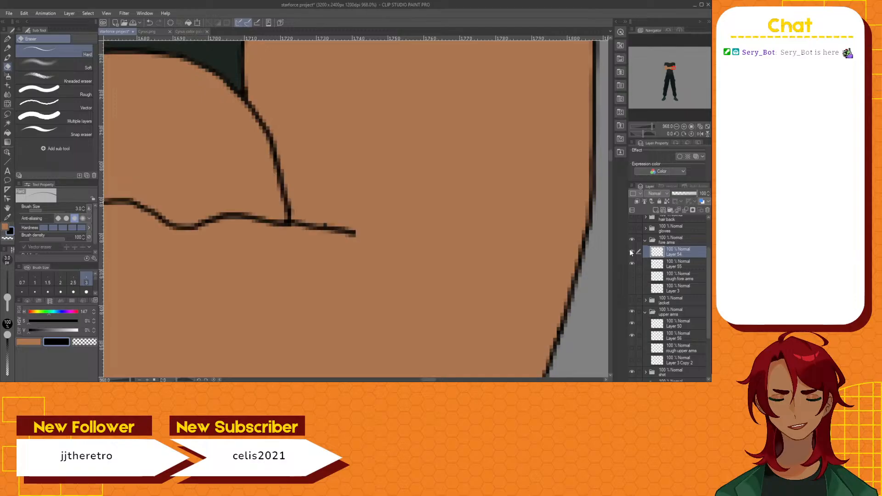
pyautogui.click(630, 251)
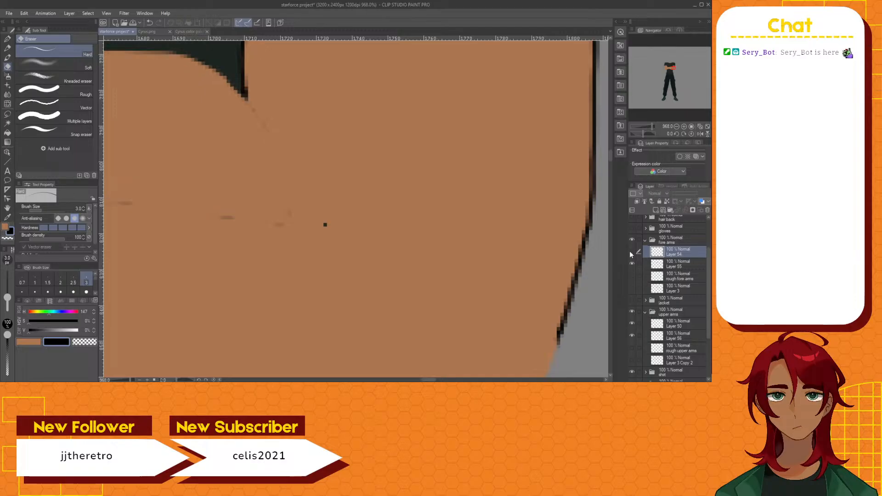
pyautogui.click(632, 312)
pyautogui.click(632, 312)
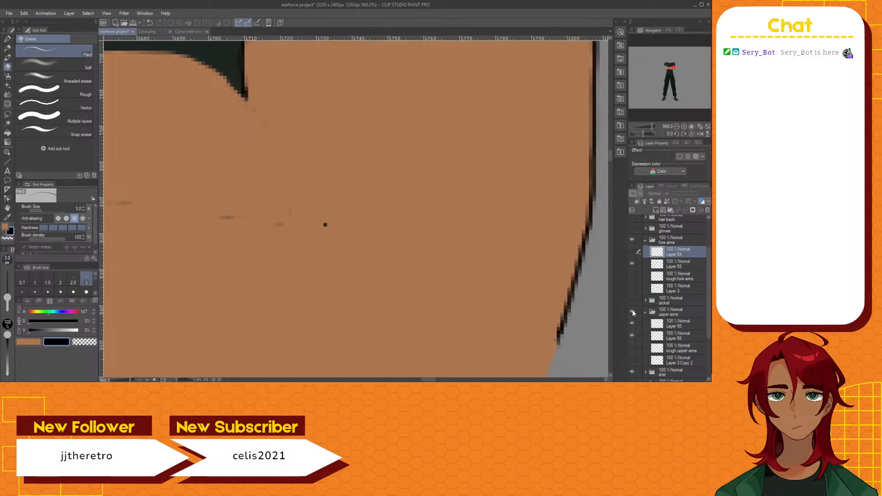
pyautogui.click(633, 335)
pyautogui.click(632, 335)
# Paint skin colour over the stray black dot on Layer 56 with the Brush pen at size 5, and show Layer 54 again
pyautogui.click(668, 339)
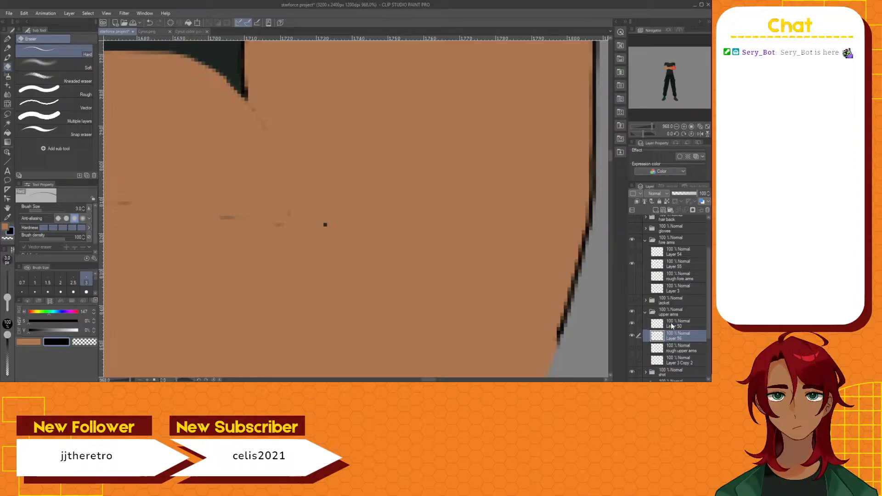
pyautogui.click(672, 325)
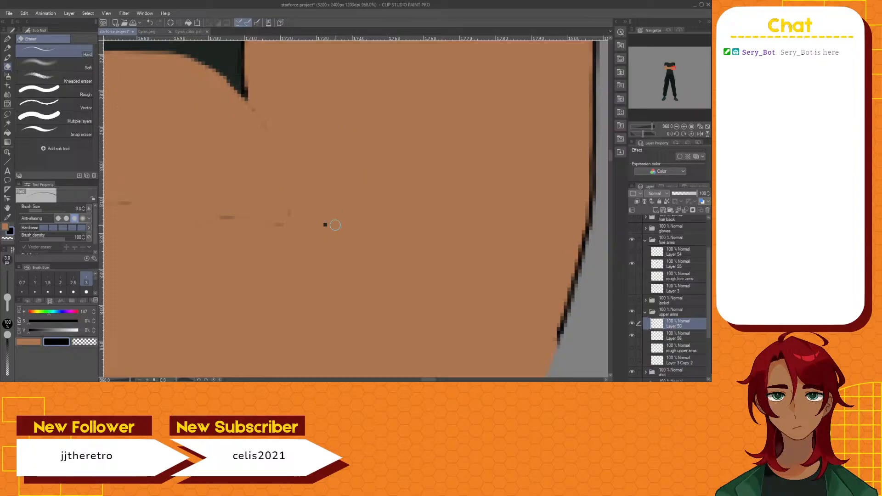
pyautogui.click(680, 338)
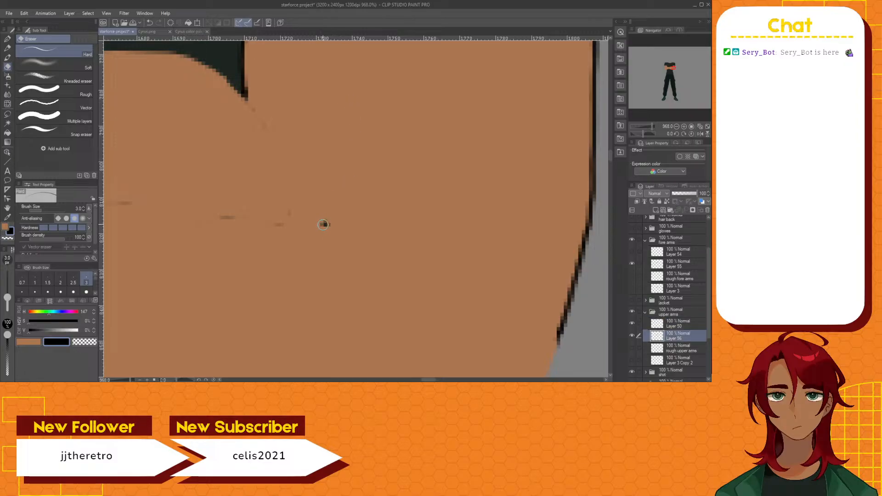
pyautogui.click(325, 223)
pyautogui.hotkey('ctrl', 'z')
pyautogui.click(8, 58)
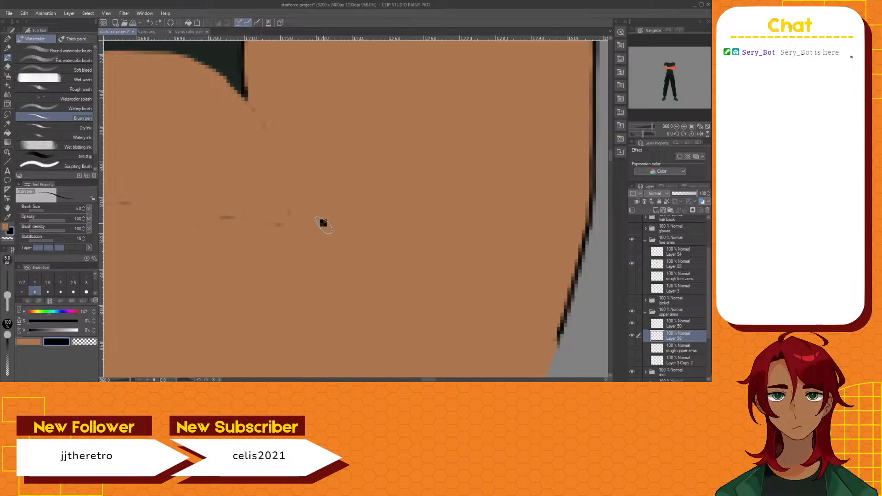
pyautogui.moveTo(324, 225); pyautogui.dragTo(328, 232)
pyautogui.press('x')
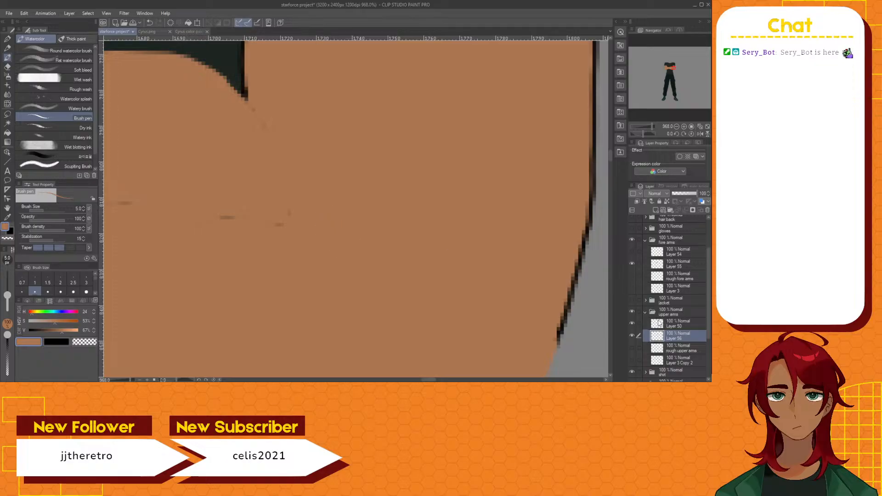
pyautogui.click(632, 251)
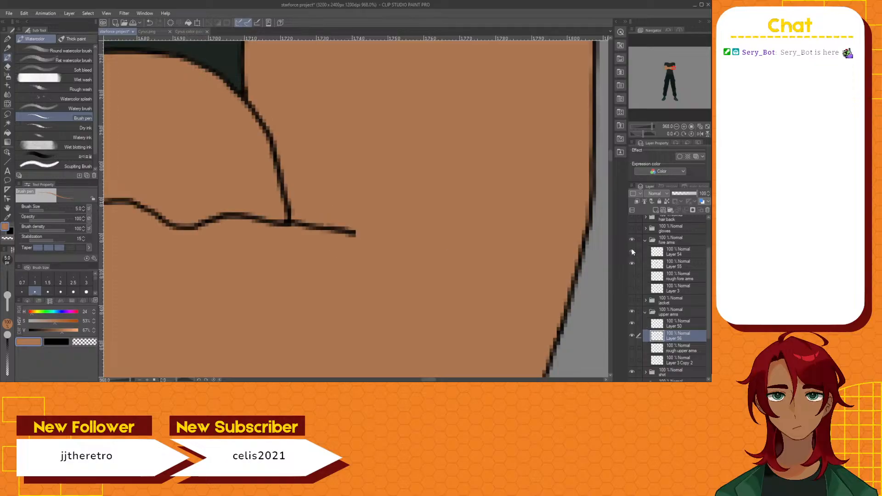
# Show the jacket folder again and collapse the upper arms and fore arms folders
pyautogui.scroll(-2, 421, 210)
pyautogui.scroll(-5, 421, 210)
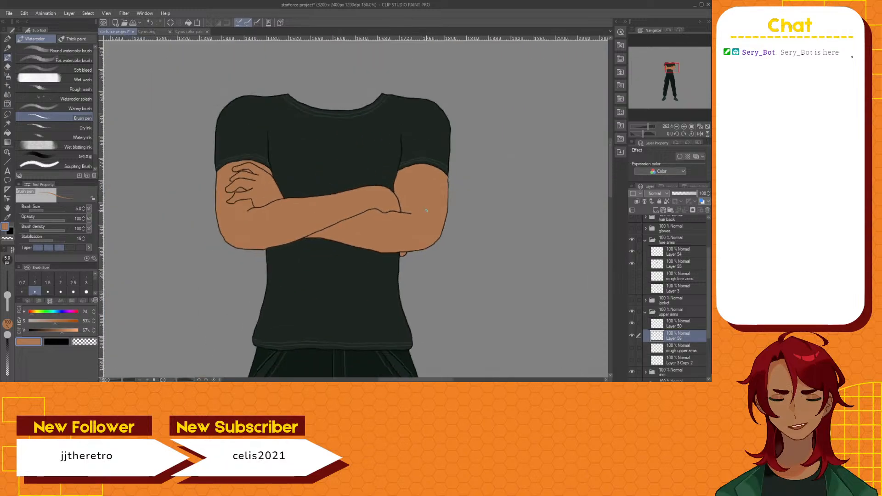
pyautogui.scroll(-1, 571, 307)
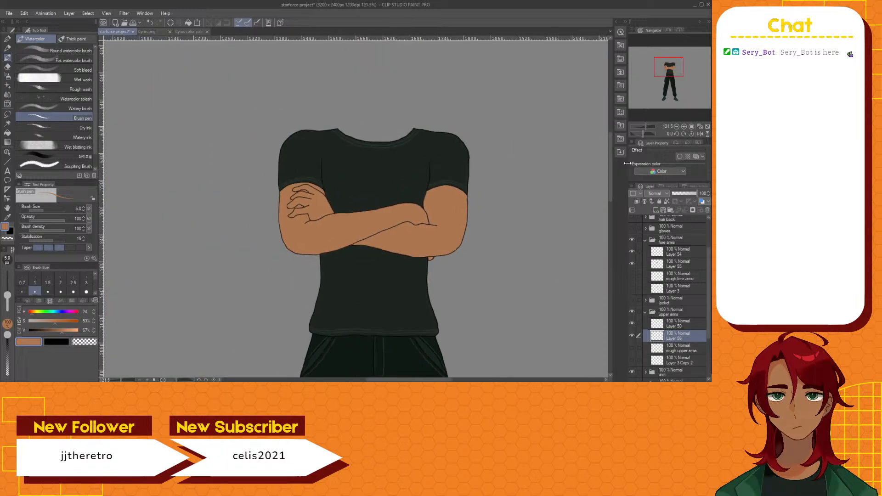
pyautogui.moveTo(610, 170); pyautogui.dragTo(587, 164)
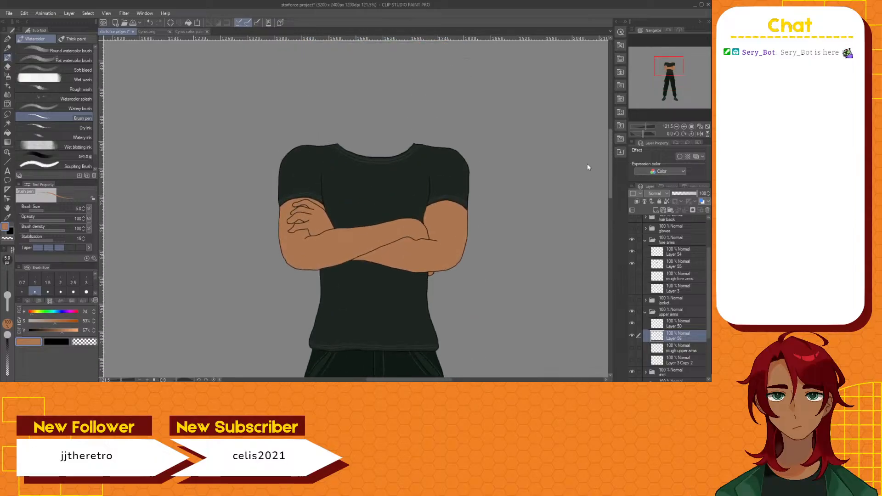
pyautogui.click(633, 300)
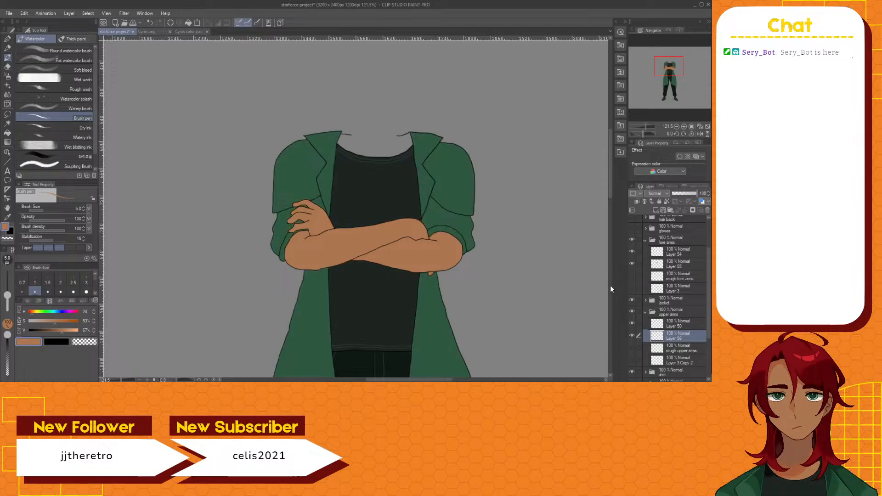
pyautogui.moveTo(708, 274); pyautogui.dragTo(707, 315)
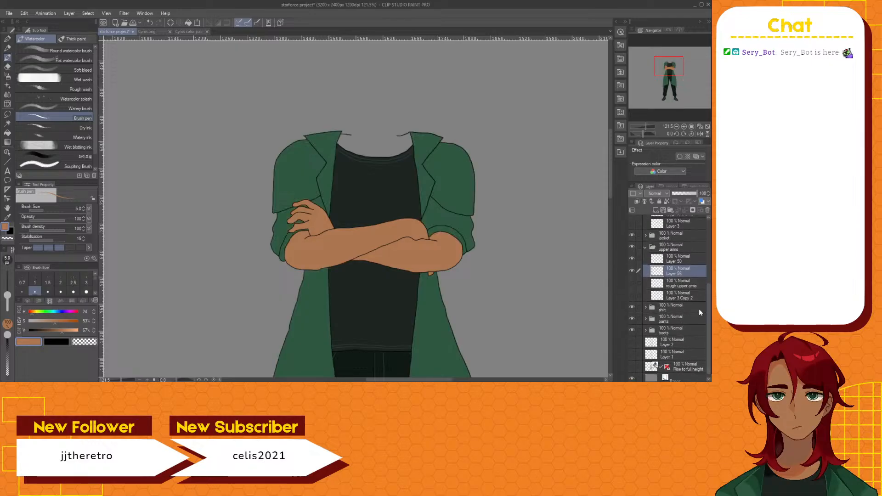
pyautogui.click(645, 246)
pyautogui.moveTo(707, 272); pyautogui.dragTo(704, 242)
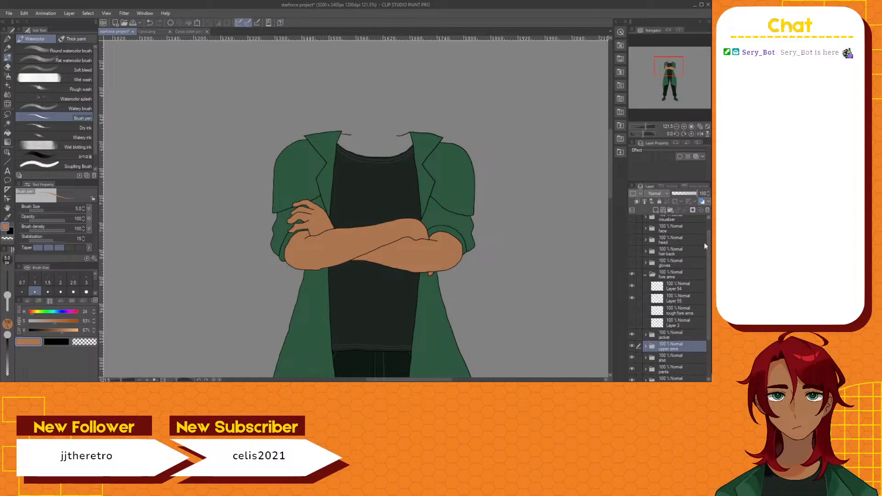
pyautogui.click(645, 274)
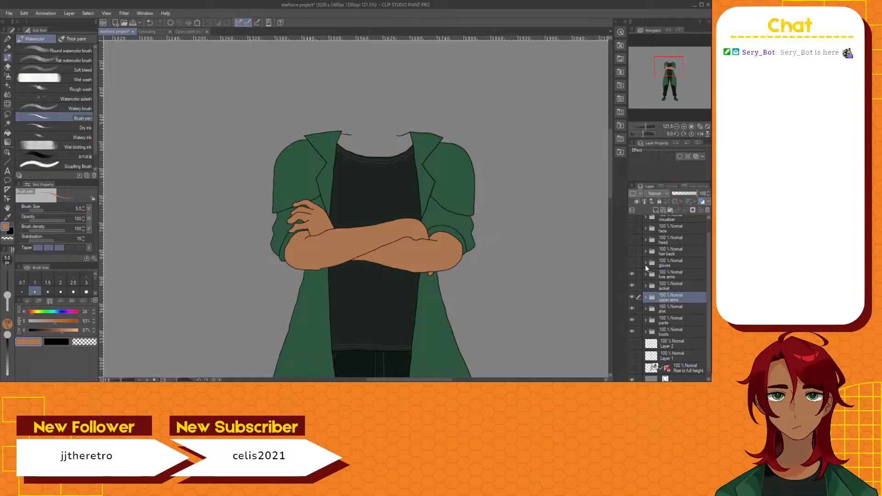
# Expand and show the gloves folder, hiding its Layer 12 fill and keeping the rough gloves sketch visible
pyautogui.click(646, 263)
pyautogui.click(632, 263)
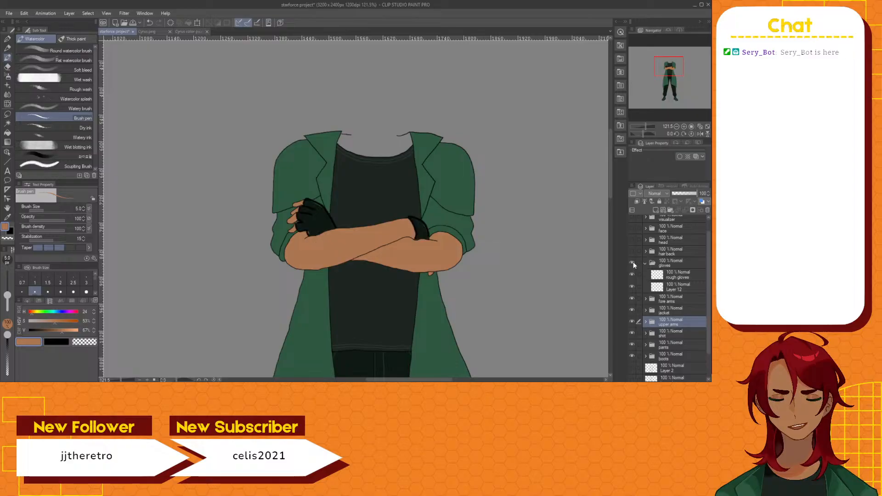
pyautogui.scroll(6, 328, 214)
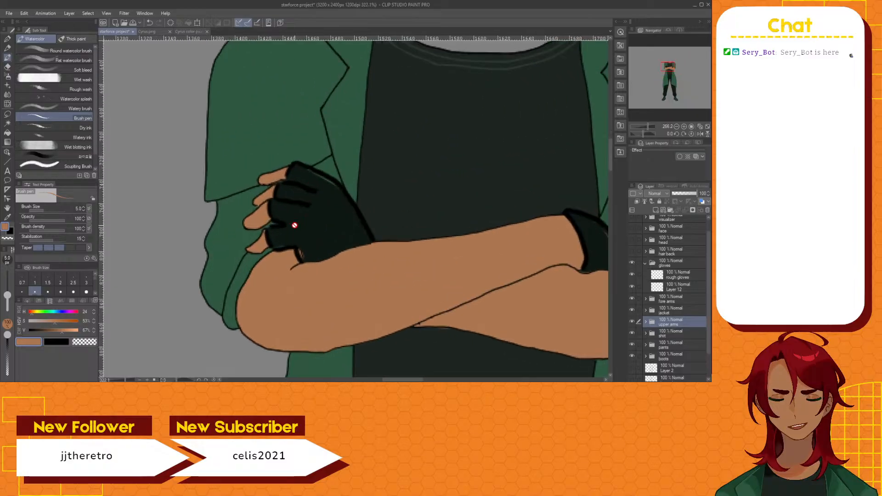
pyautogui.scroll(2, 294, 225)
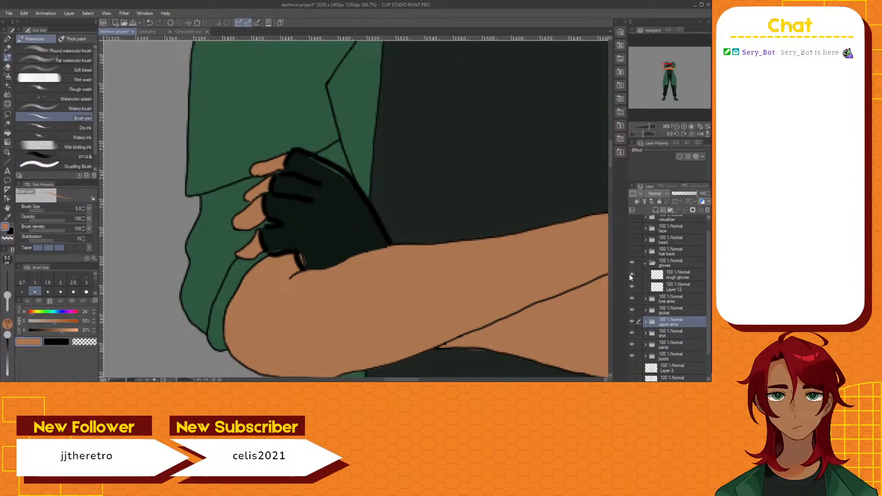
pyautogui.click(632, 286)
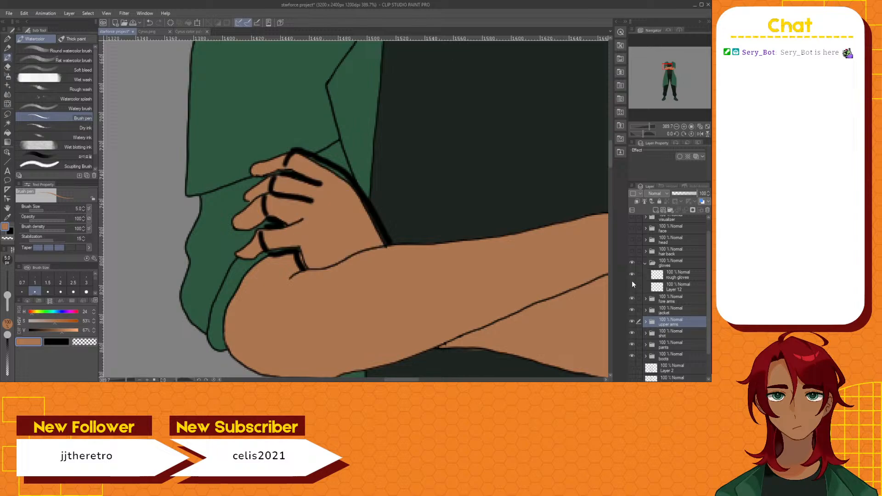
pyautogui.click(632, 275)
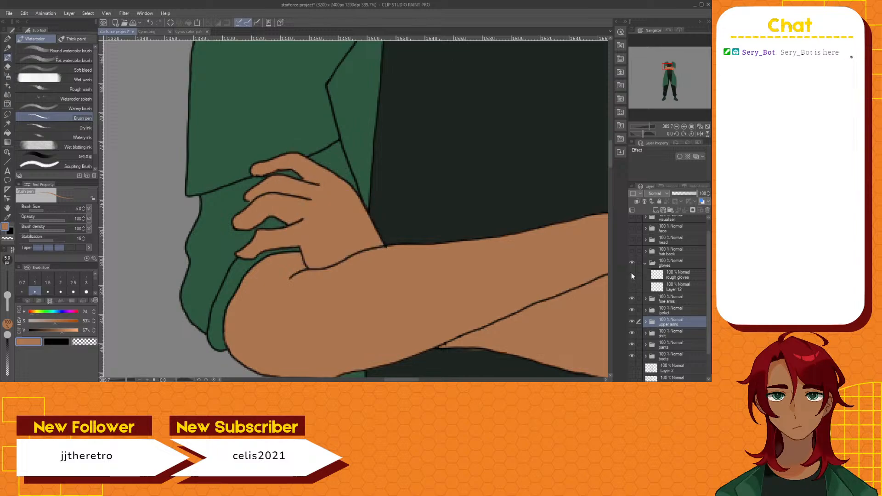
pyautogui.click(632, 275)
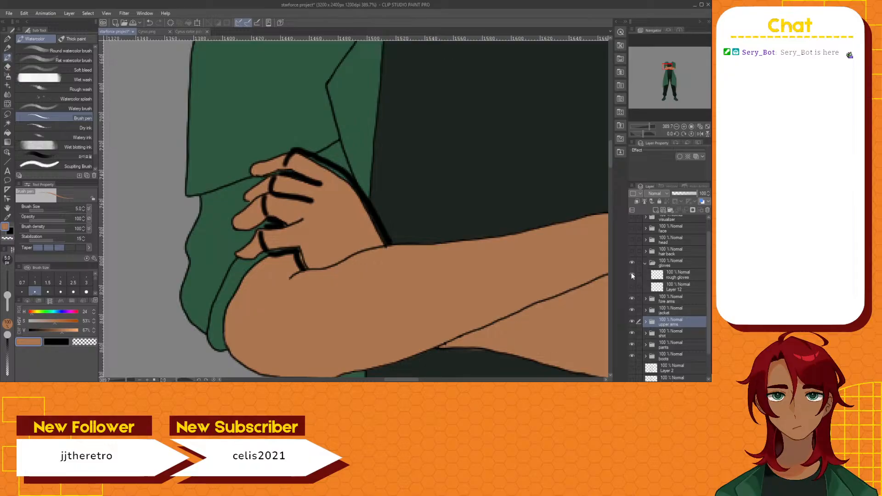
# Add a new raster layer above the rough gloves layer in the gloves folder
pyautogui.click(669, 277)
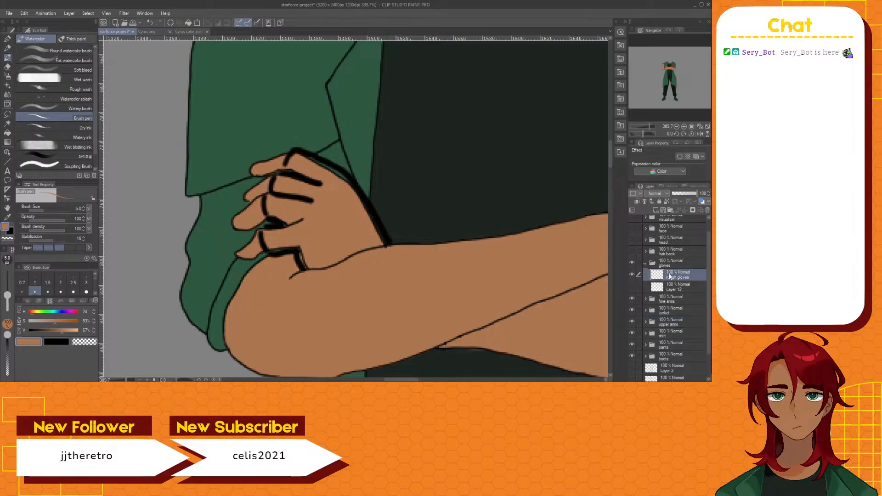
pyautogui.click(658, 212)
pyautogui.scroll(3, 293, 205)
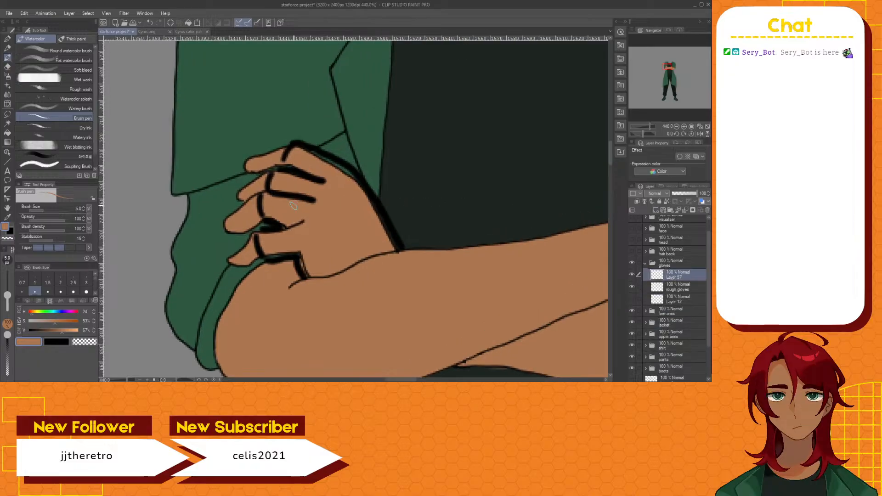
# Ready the G-pen at size 3 with black as the drawing colour for the glove line art on Layer 57
pyautogui.click(7, 39)
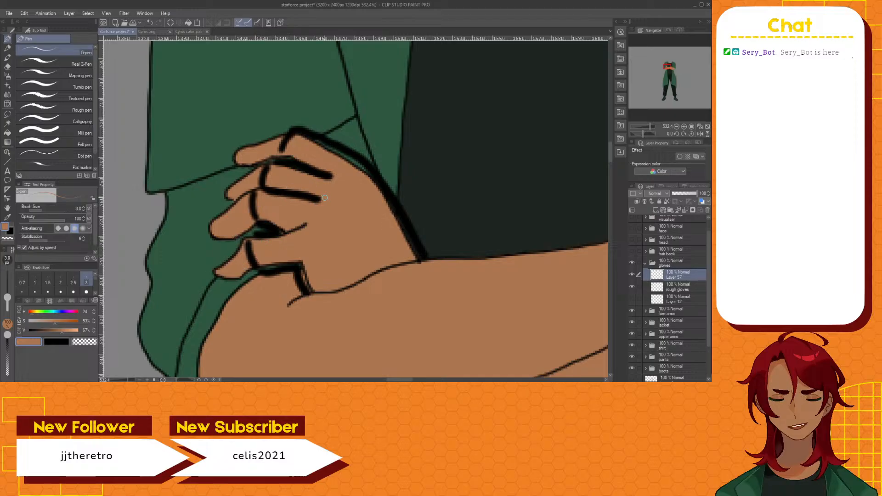
pyautogui.scroll(-6, 325, 198)
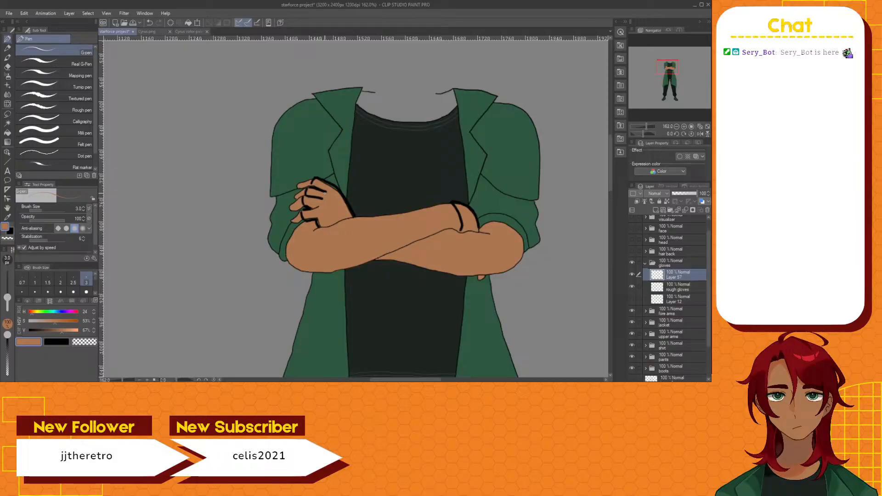
pyautogui.keyDown('alt'); pyautogui.click(304, 186); pyautogui.keyUp('alt')
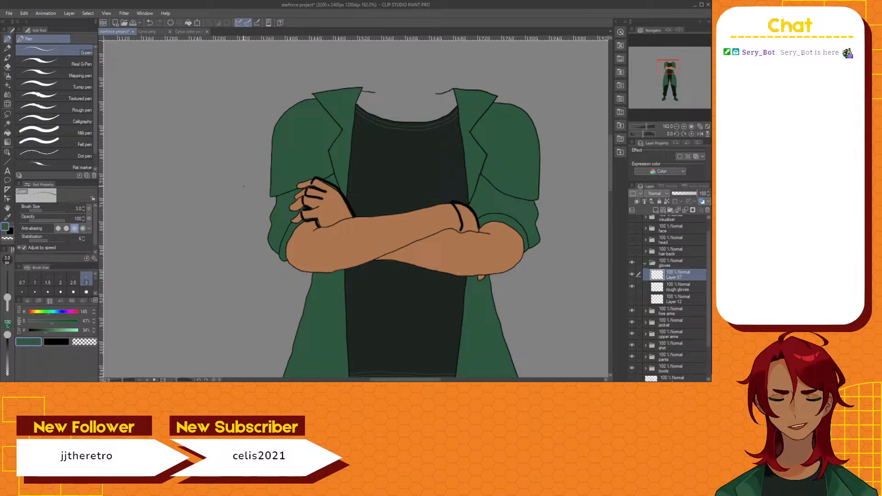
pyautogui.click(8, 217)
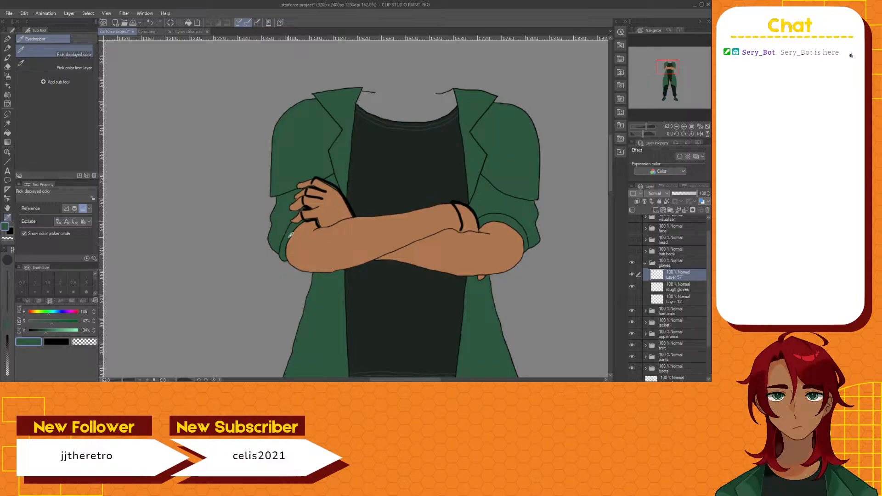
pyautogui.click(330, 238)
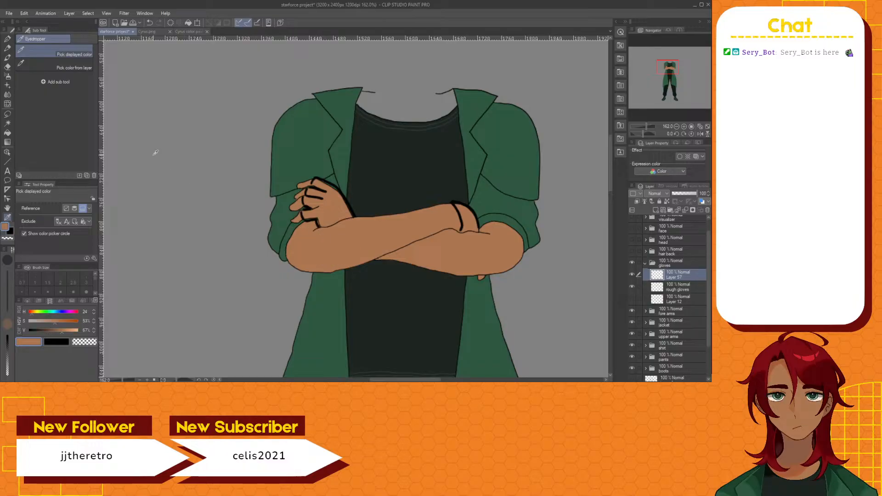
pyautogui.click(7, 39)
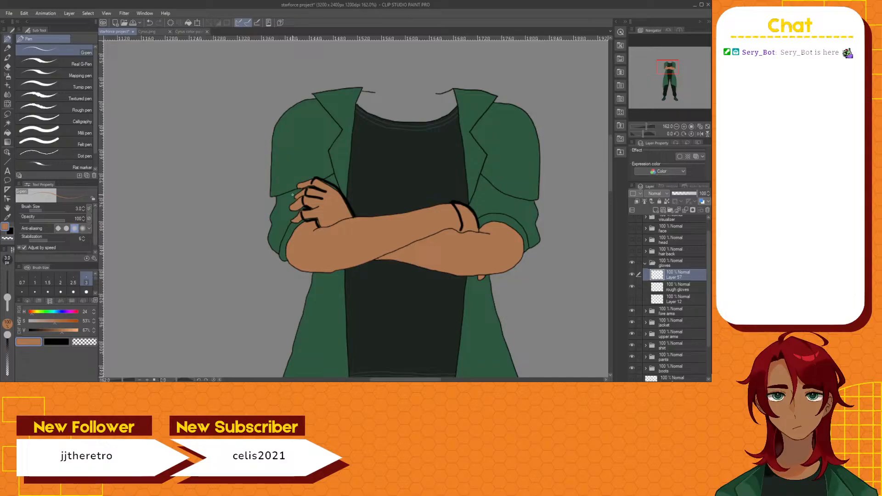
pyautogui.scroll(5, 326, 220)
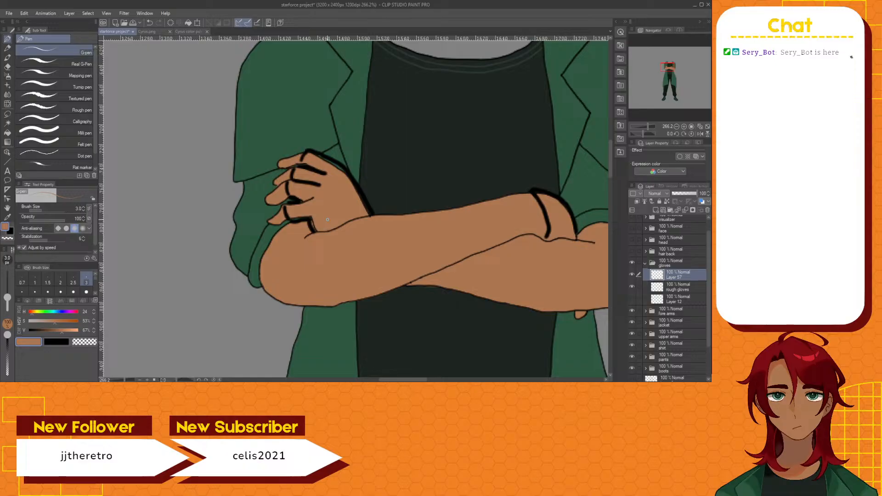
pyautogui.scroll(2, 327, 220)
pyautogui.scroll(1, 327, 219)
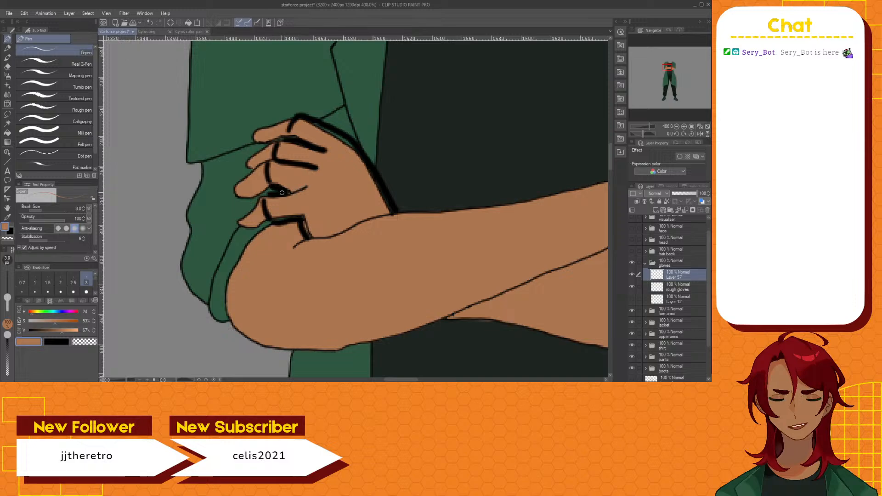
pyautogui.scroll(1, 282, 193)
pyautogui.scroll(1, 317, 212)
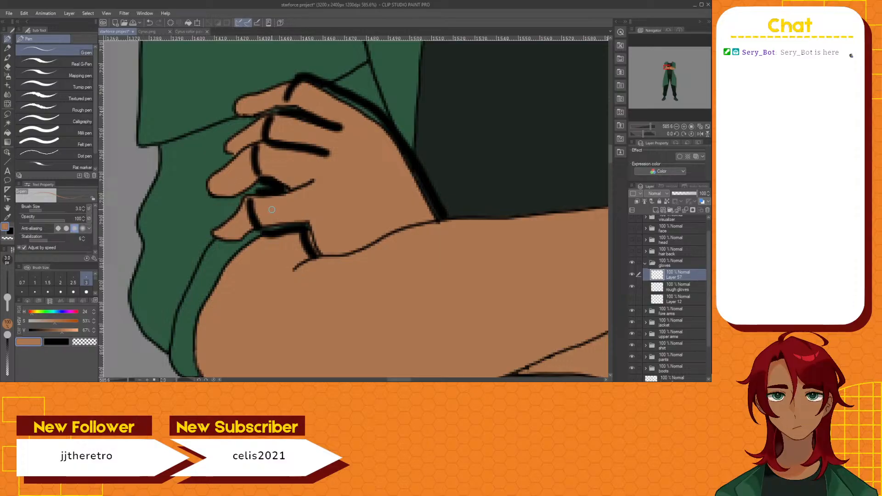
pyautogui.click(11, 232)
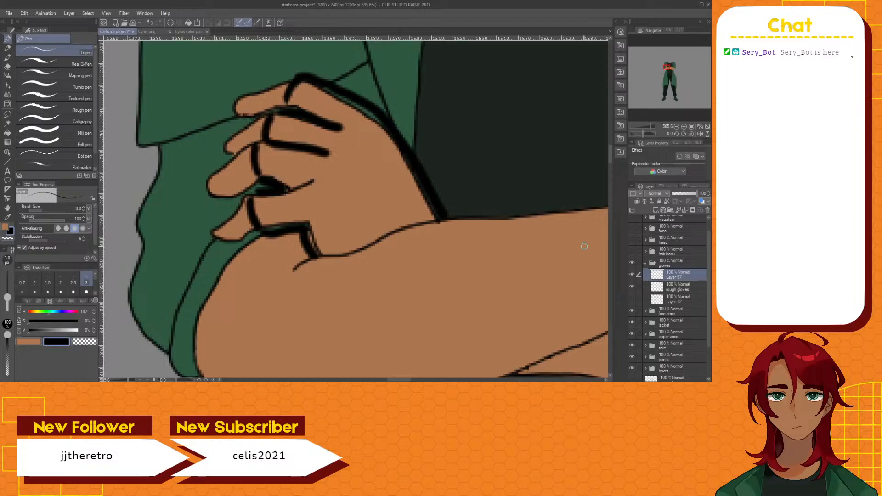
# Hide the rough gloves layer, look into the fore arms folder, and make Layer 57 in the gloves folder active again
pyautogui.click(632, 286)
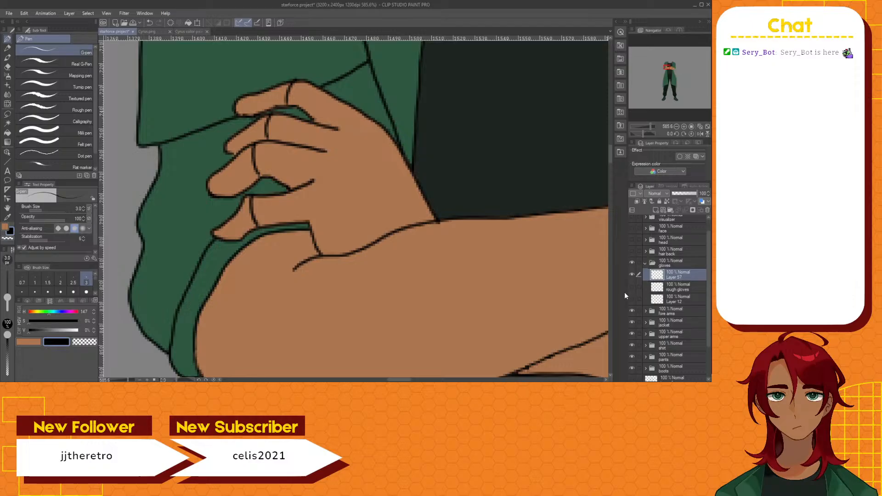
pyautogui.click(647, 312)
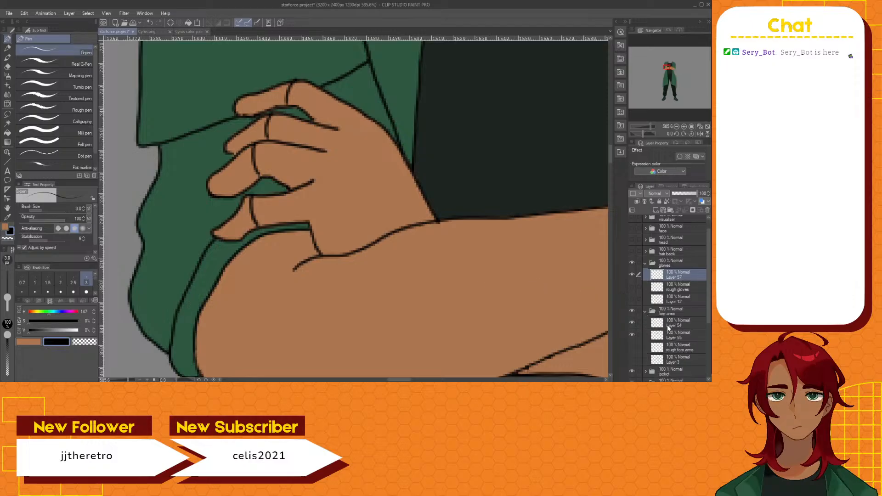
pyautogui.click(668, 327)
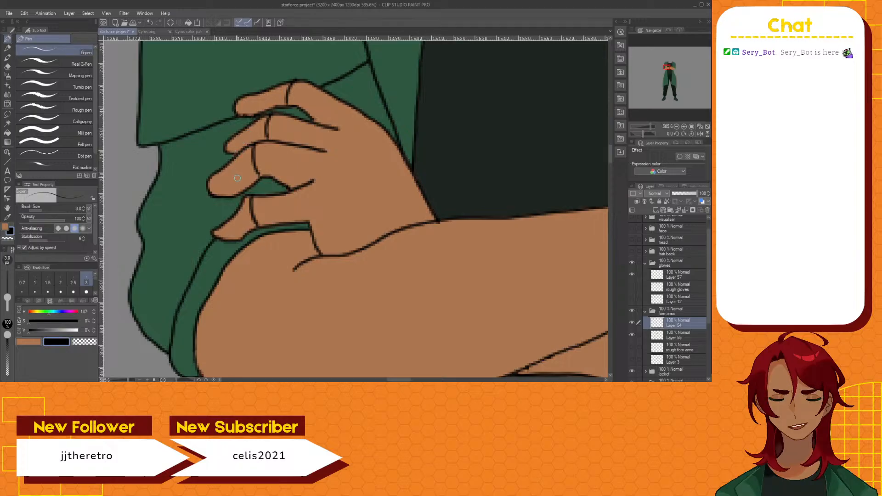
pyautogui.click(645, 313)
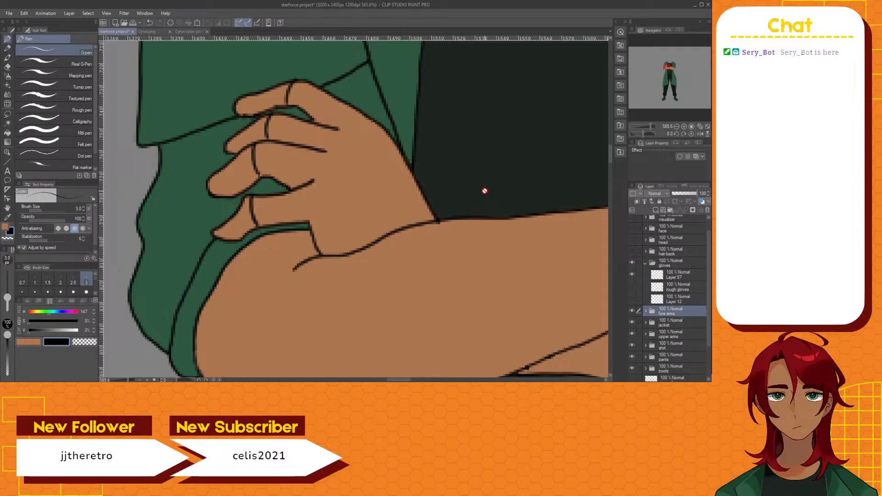
pyautogui.scroll(-8, 484, 191)
pyautogui.scroll(-4, 501, 193)
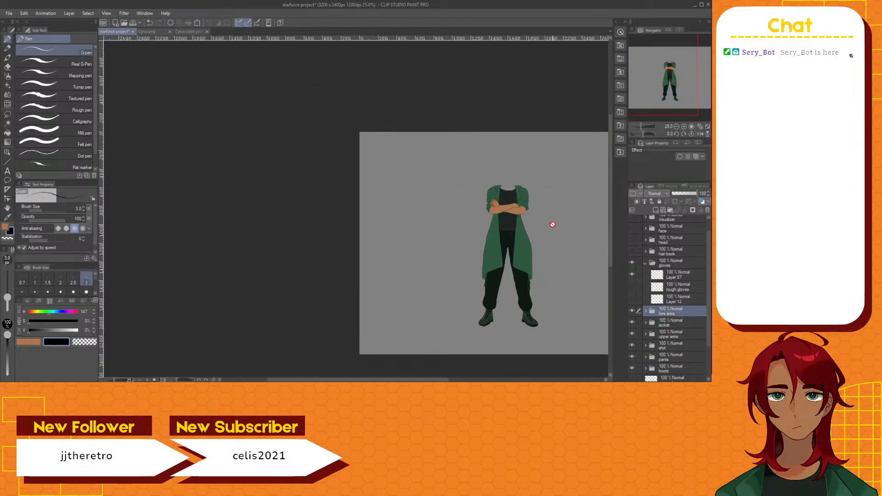
pyautogui.scroll(2, 550, 225)
pyautogui.scroll(1, 548, 228)
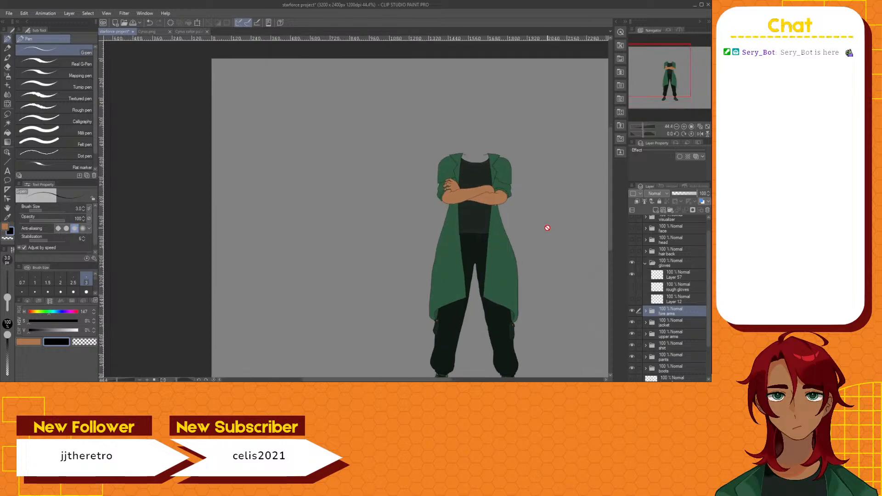
pyautogui.scroll(4, 449, 191)
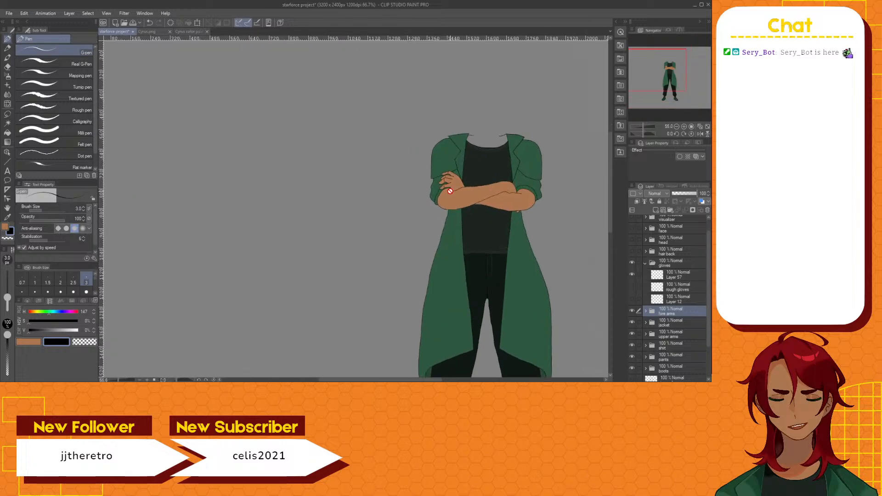
pyautogui.scroll(2, 449, 190)
pyautogui.scroll(2, 452, 184)
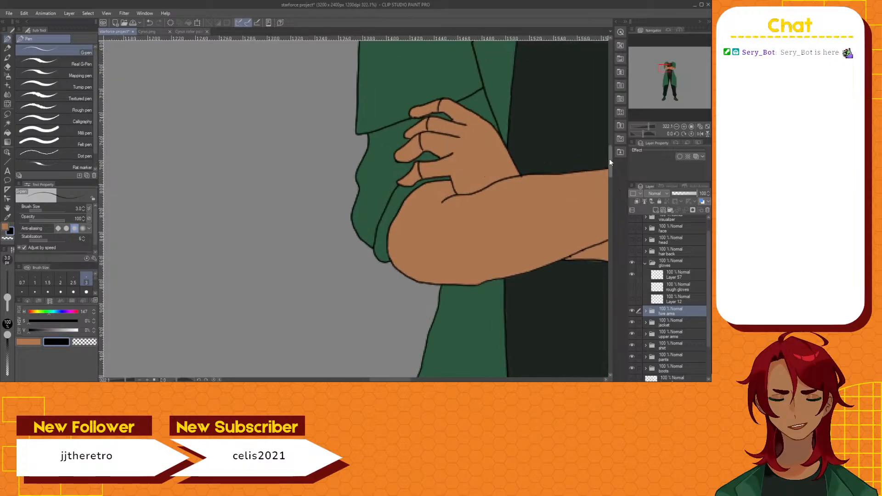
pyautogui.scroll(1, 610, 159)
pyautogui.click(676, 275)
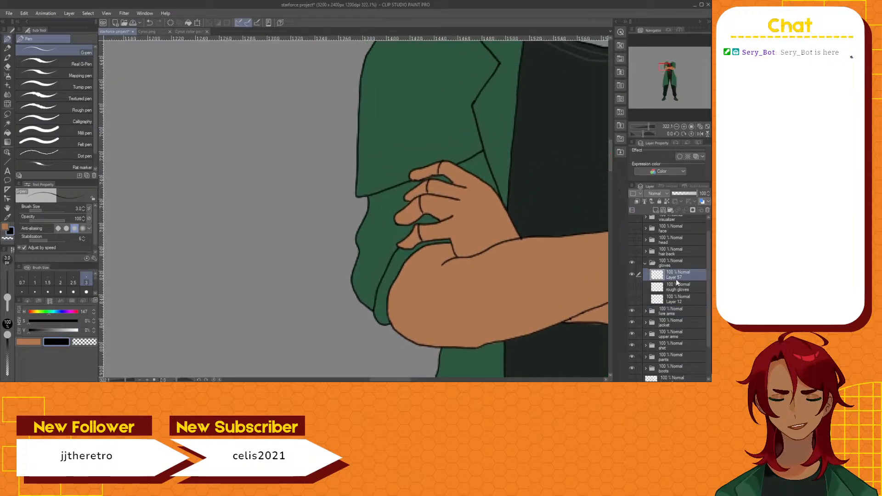
# Try a short black stroke along the palm edge next to the forearm, and undo it
pyautogui.scroll(1, 509, 235)
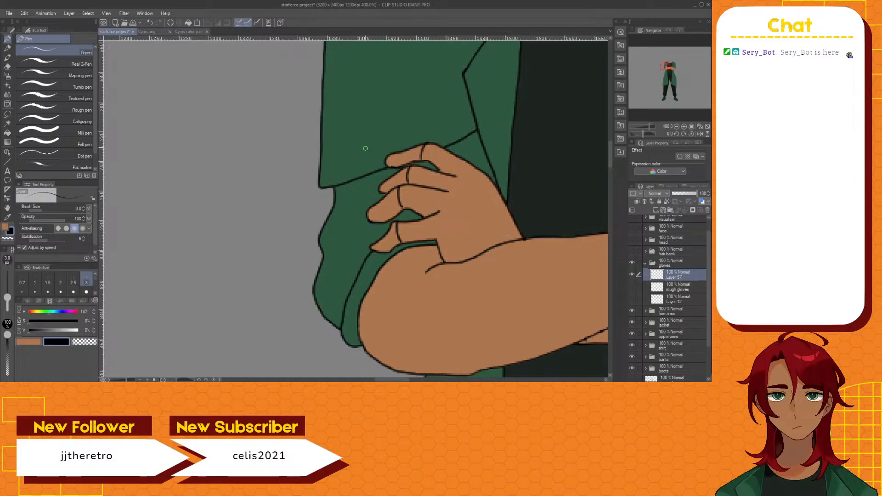
pyautogui.scroll(1, 391, 162)
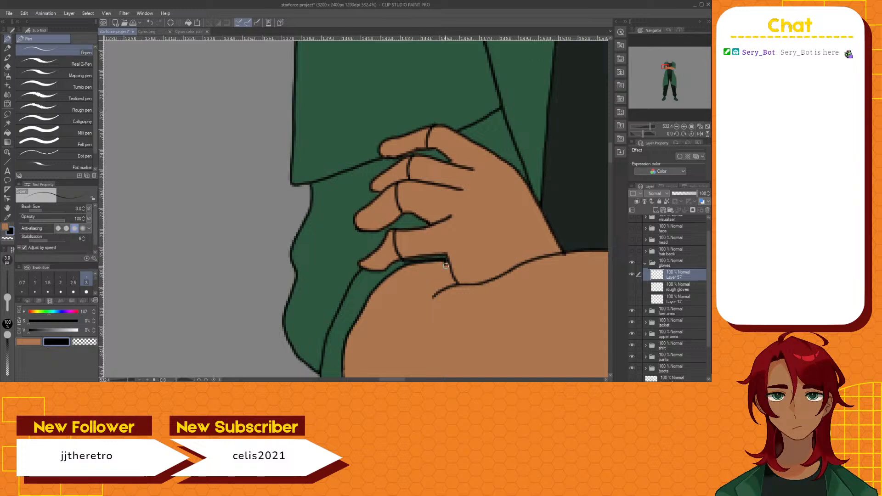
pyautogui.moveTo(449, 275); pyautogui.dragTo(456, 286)
pyautogui.hotkey('ctrl', 'z')
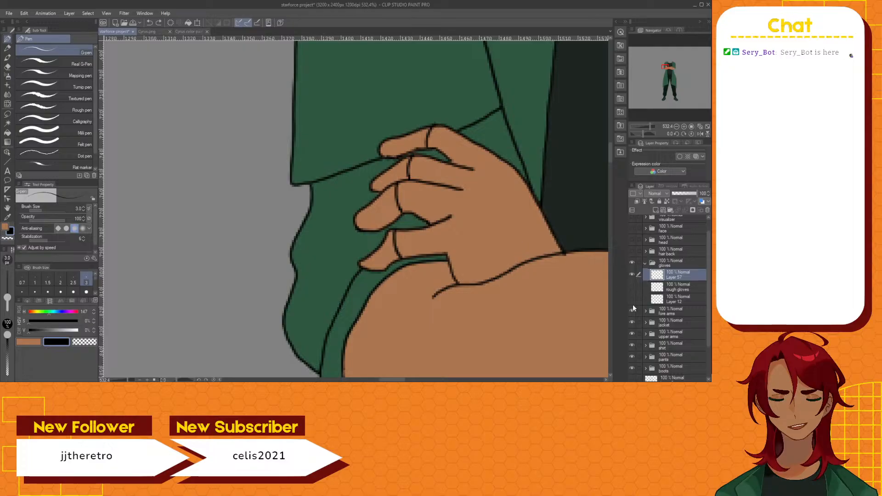
# Hide the jacket, upper arms and shirt folders so that the gloved hand stands clear against the canvas
pyautogui.click(632, 324)
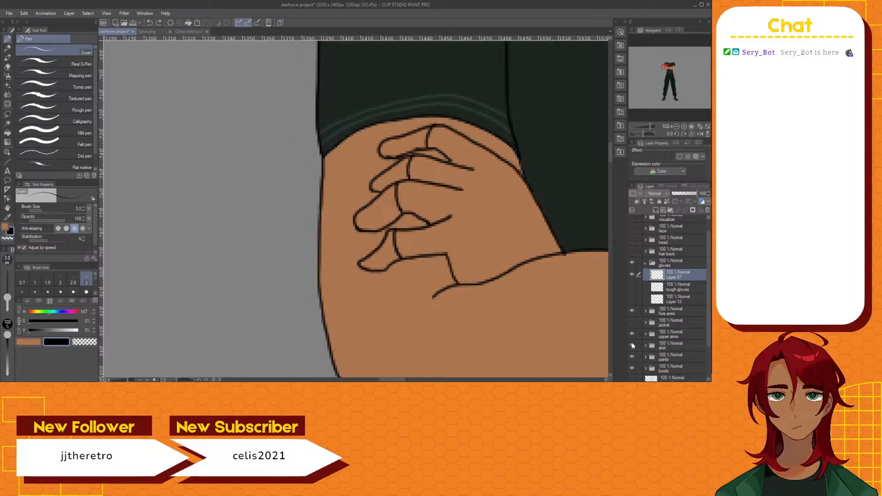
pyautogui.click(632, 337)
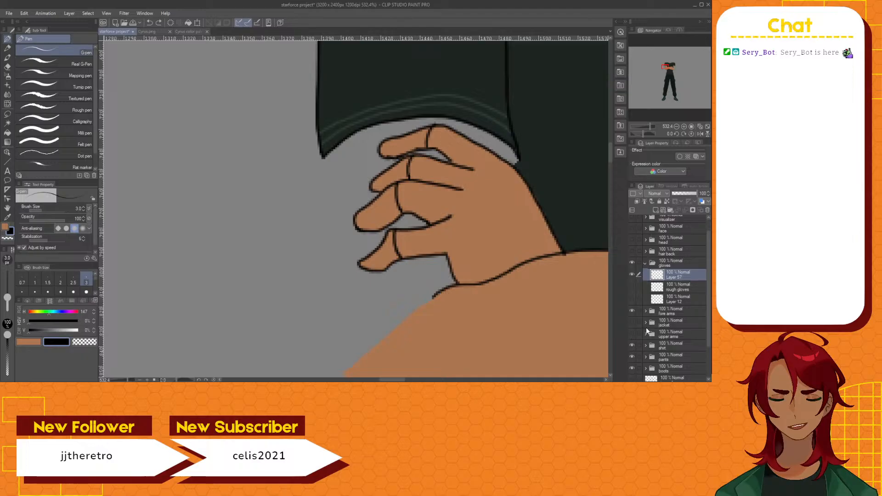
pyautogui.click(635, 345)
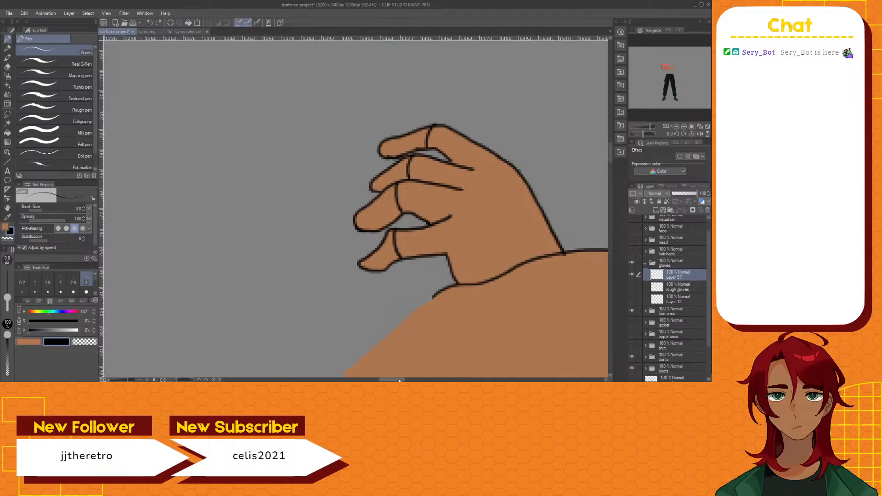
pyautogui.moveTo(399, 380); pyautogui.dragTo(408, 381)
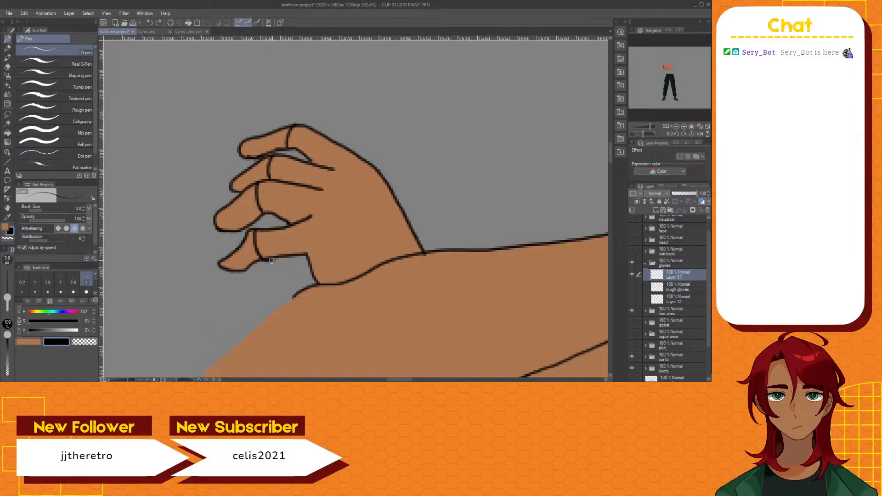
# Trace the glove's finger openings, the lines between the fingers and the lower palm edge in black on Layer 57
pyautogui.moveTo(271, 261)
pyautogui.mouseDown()
pyautogui.moveTo(307, 256)
pyautogui.moveTo(314, 284)
pyautogui.moveTo(305, 265)
pyautogui.mouseUp()
pyautogui.moveTo(273, 228); pyautogui.dragTo(303, 218)
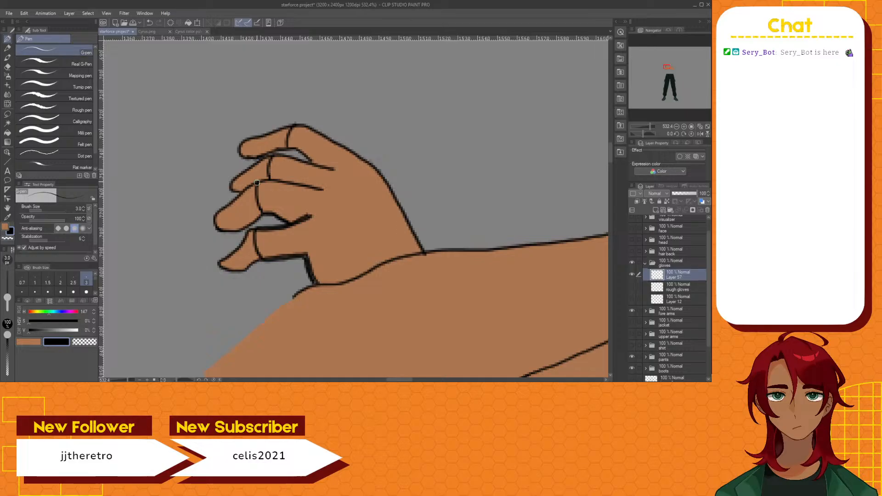
pyautogui.moveTo(272, 178)
pyautogui.mouseDown()
pyautogui.moveTo(304, 182)
pyautogui.moveTo(257, 183)
pyautogui.moveTo(312, 184)
pyautogui.mouseUp()
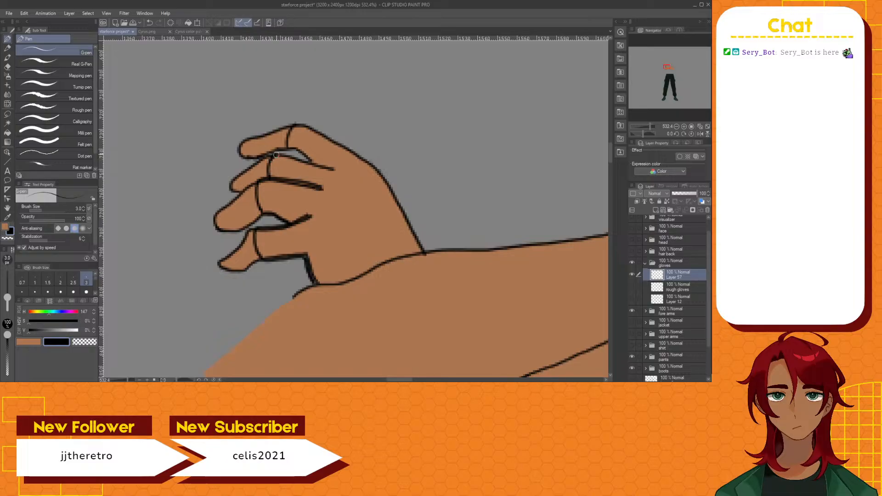
pyautogui.moveTo(276, 156); pyautogui.dragTo(335, 170)
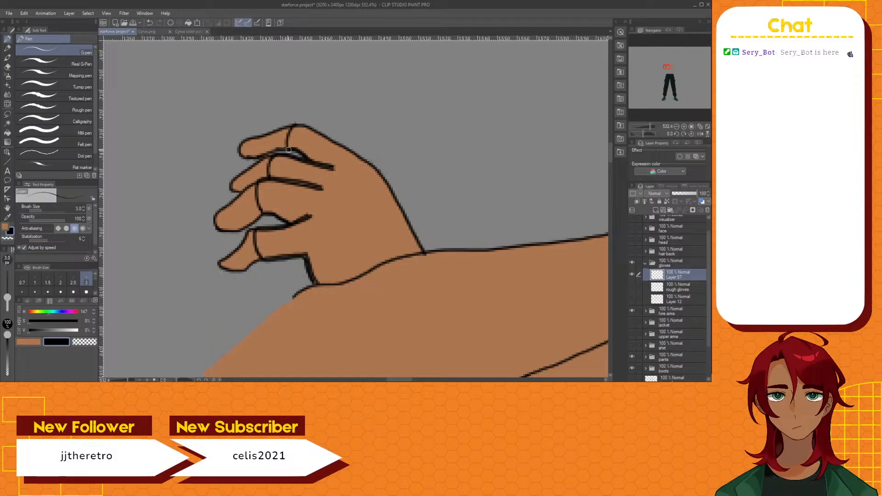
pyautogui.moveTo(288, 152); pyautogui.dragTo(291, 125)
# Try outlining the back of the glove from the top knuckle down to the wrist, undoing and redrawing the stroke
pyautogui.moveTo(317, 128)
pyautogui.mouseDown()
pyautogui.moveTo(376, 164)
pyautogui.moveTo(409, 221)
pyautogui.mouseUp()
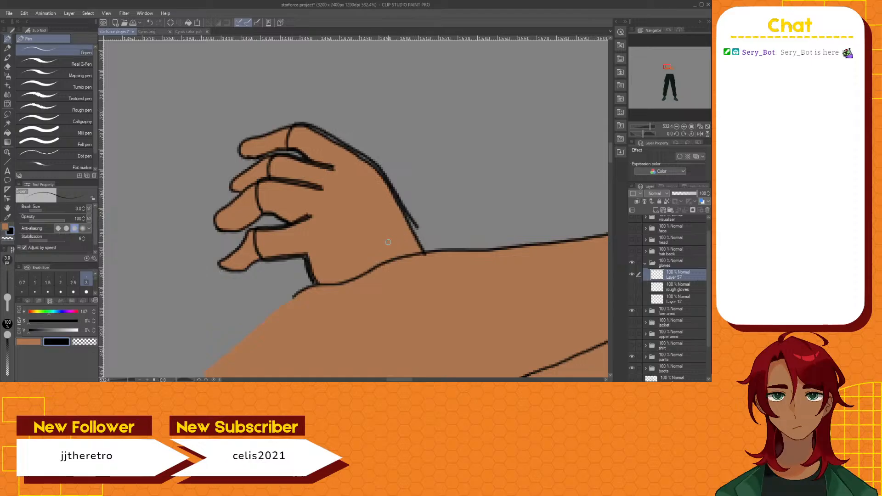
pyautogui.hotkey('ctrl', 'z')
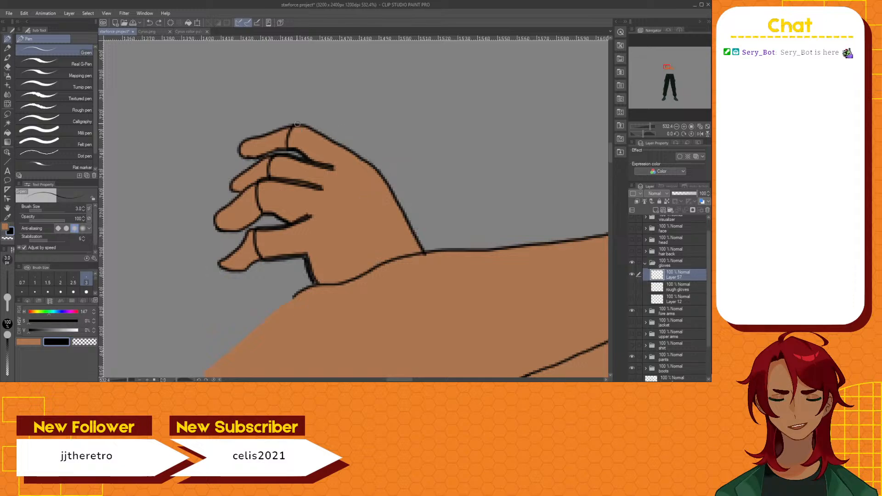
pyautogui.moveTo(298, 125)
pyautogui.mouseDown()
pyautogui.moveTo(376, 165)
pyautogui.moveTo(424, 252)
pyautogui.mouseUp()
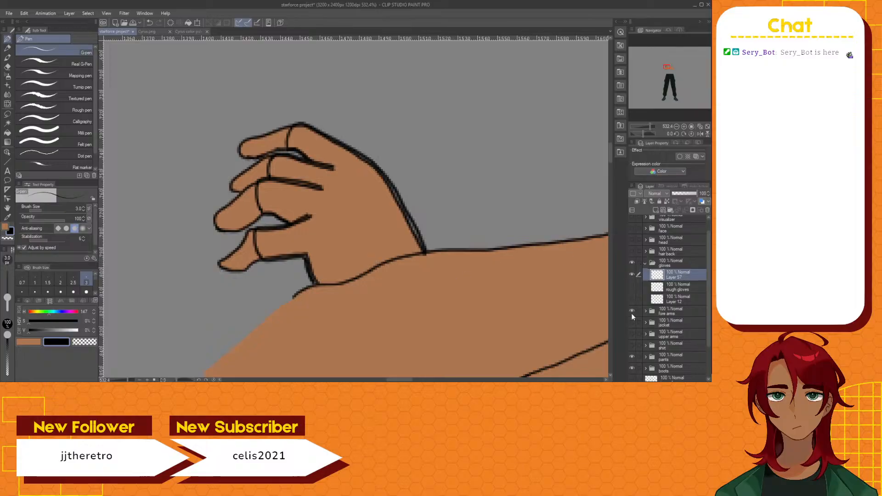
# Check the glove line art on its own by toggling the fore arms folder off and on
pyautogui.click(632, 312)
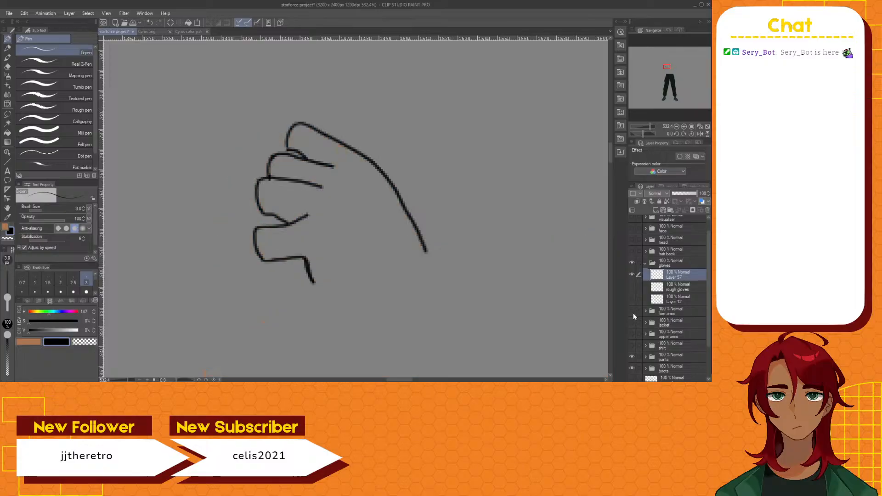
pyautogui.click(633, 313)
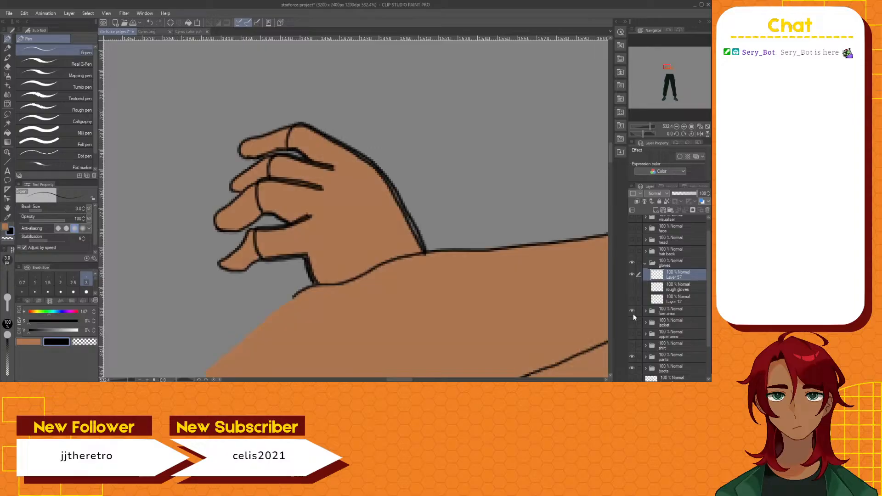
pyautogui.click(633, 312)
pyautogui.click(633, 313)
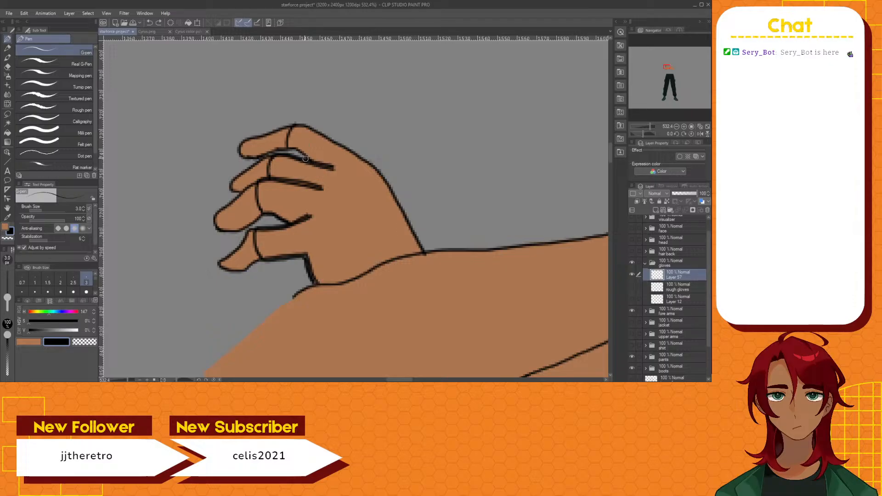
# Redraw the short line between the top two fingers and outline the glove's back to the wrist, checking with the fore arms folder hidden
pyautogui.moveTo(305, 159); pyautogui.dragTo(289, 150)
pyautogui.hotkey('ctrl', 'z')
pyautogui.moveTo(301, 155); pyautogui.dragTo(305, 159)
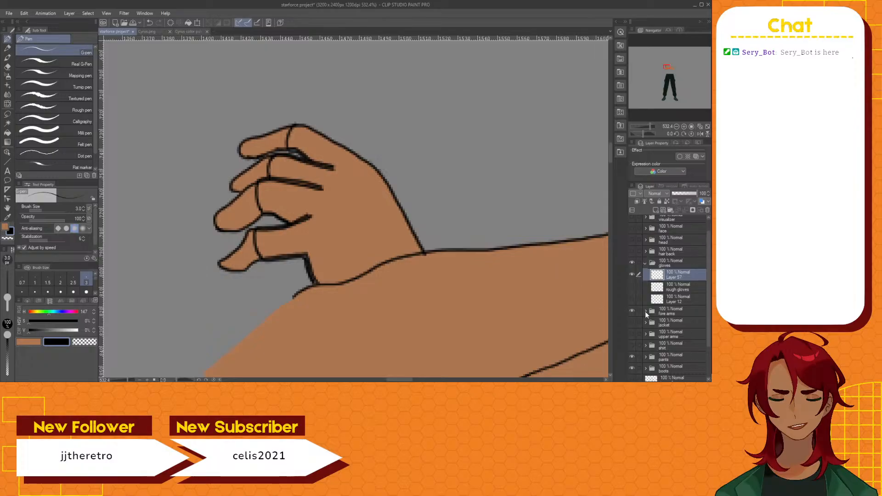
pyautogui.click(633, 311)
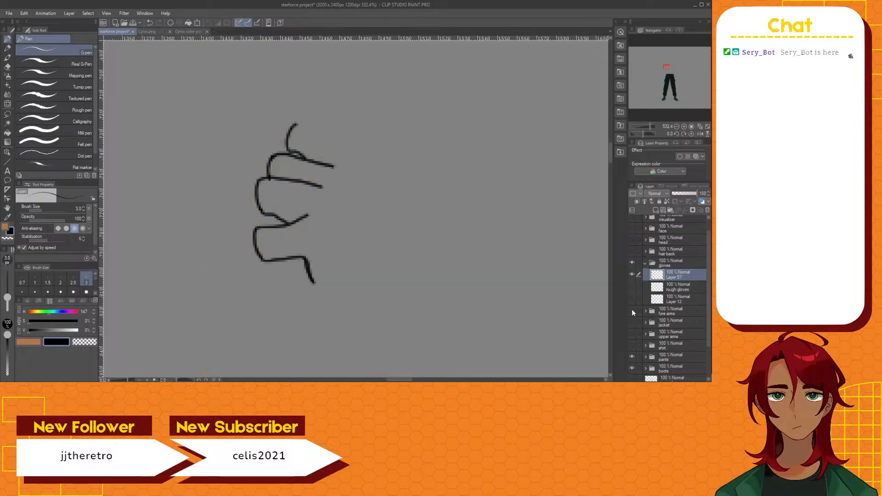
pyautogui.click(633, 311)
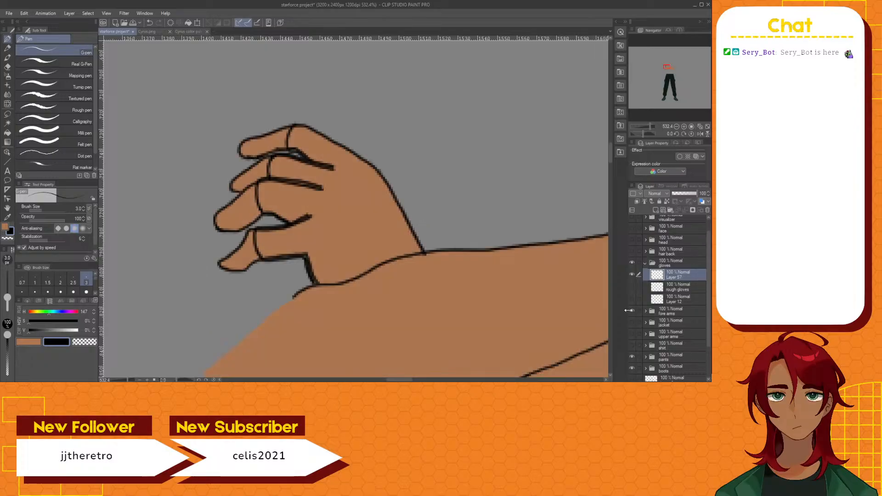
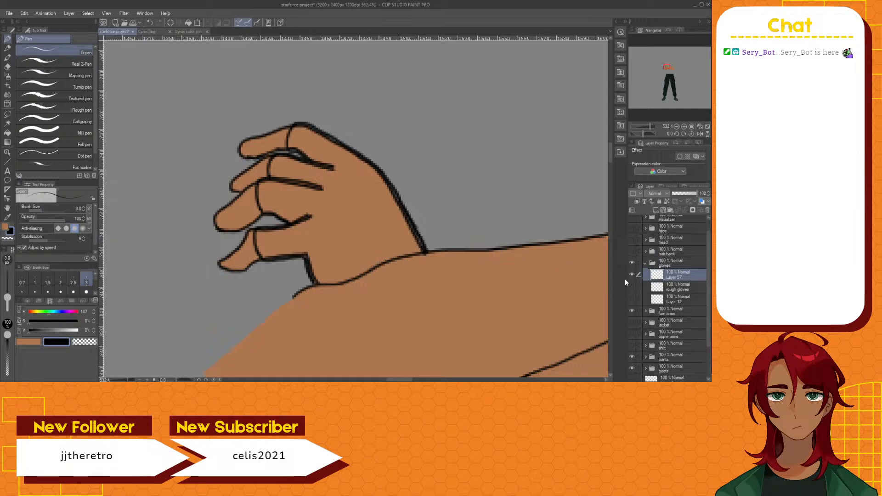
pyautogui.click(632, 310)
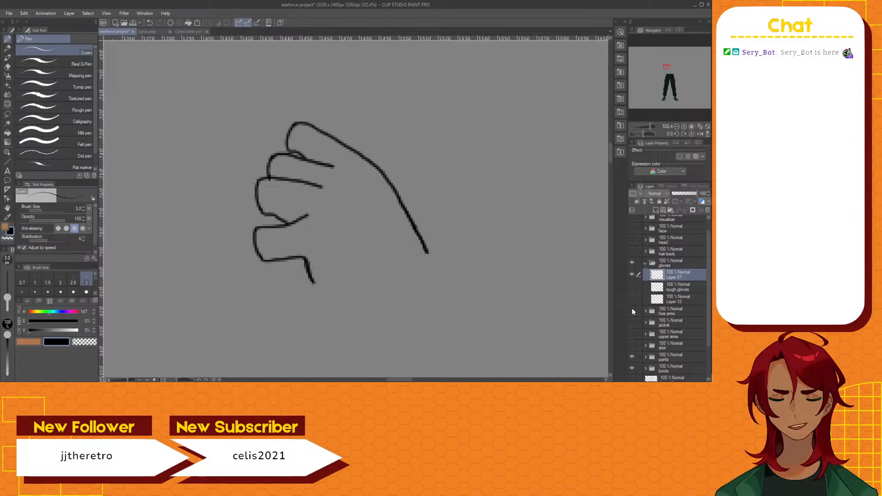
pyautogui.click(633, 310)
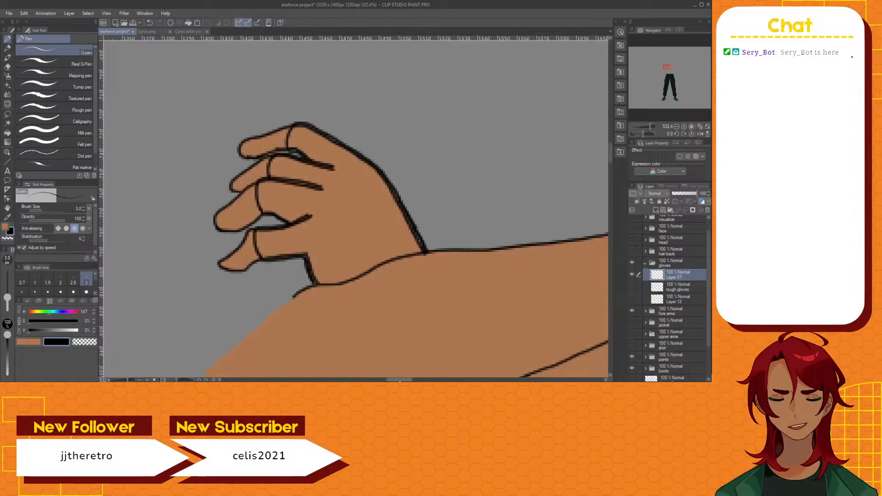
# Using the rough gloves layer as reference, ink the second glove's curved opening line and outer knuckle edge on Layer 57
pyautogui.moveTo(401, 380); pyautogui.dragTo(424, 381)
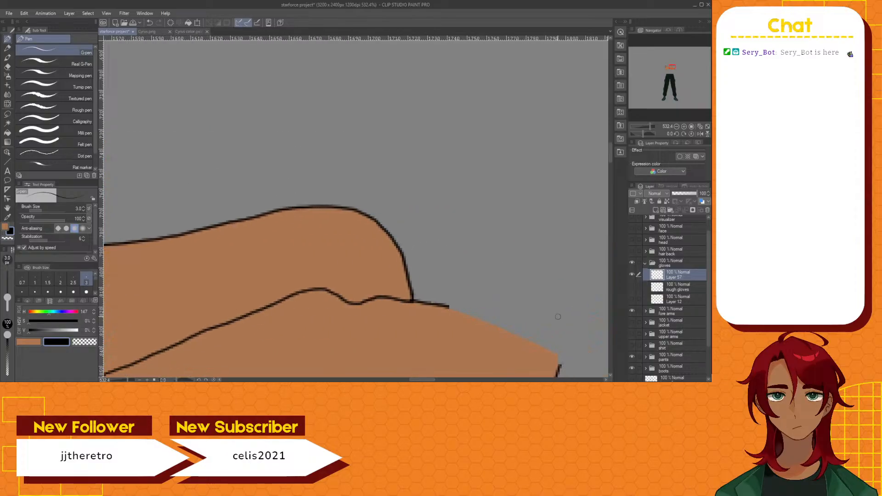
pyautogui.click(632, 285)
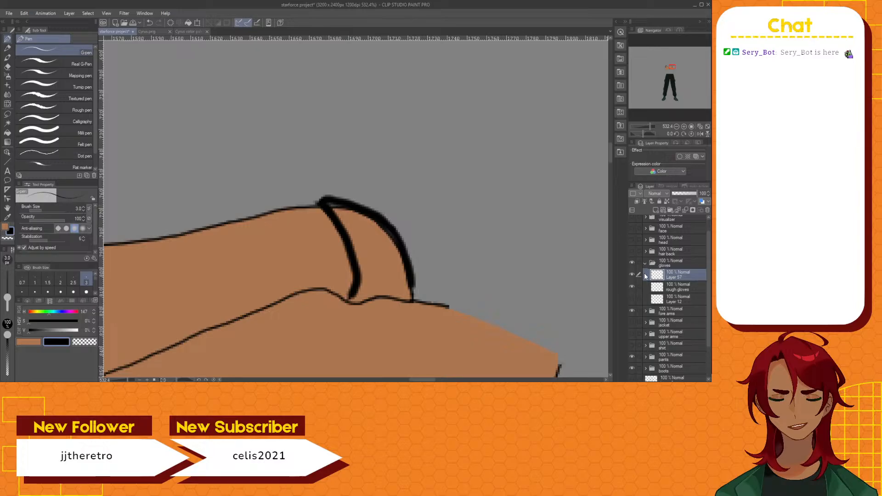
pyautogui.click(632, 287)
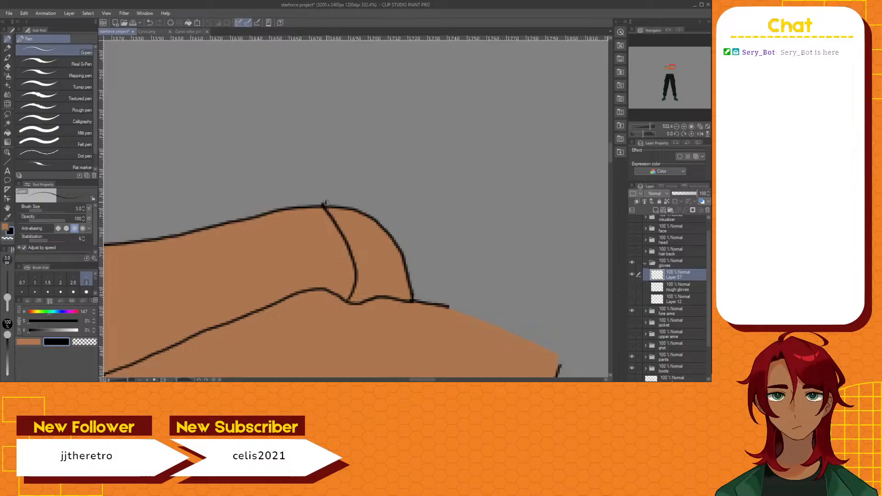
pyautogui.hotkey('ctrl', 'z')
pyautogui.hotkey('ctrl', 'z')
pyautogui.moveTo(324, 207)
pyautogui.mouseDown()
pyautogui.moveTo(366, 211)
pyautogui.moveTo(392, 232)
pyautogui.moveTo(419, 303)
pyautogui.mouseUp()
pyautogui.hotkey('ctrl', 'z')
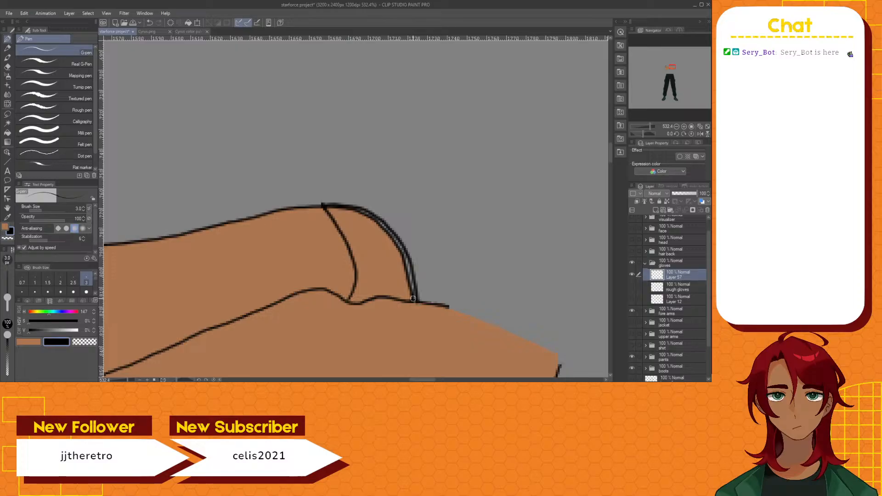
# Inspect the line art of both gloves together by briefly hiding the fore arms folder
pyautogui.hotkey('ctrl', '-')
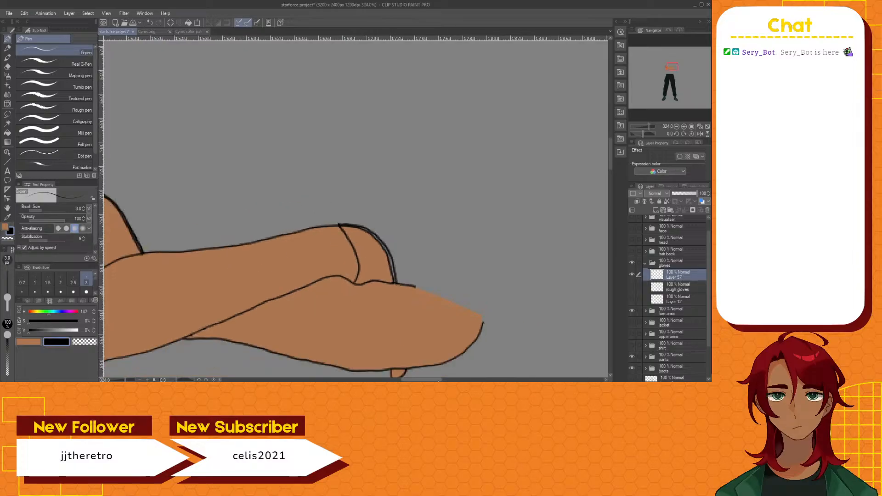
pyautogui.hscroll(-5, 356, 207)
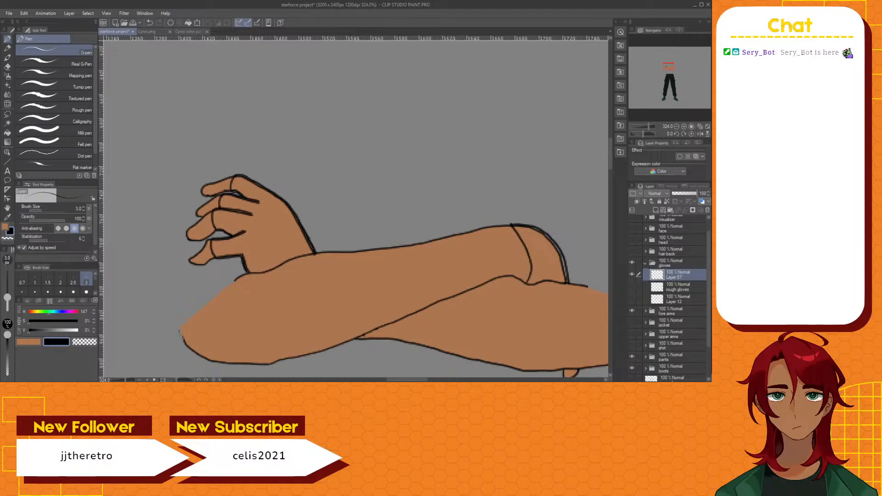
pyautogui.click(632, 311)
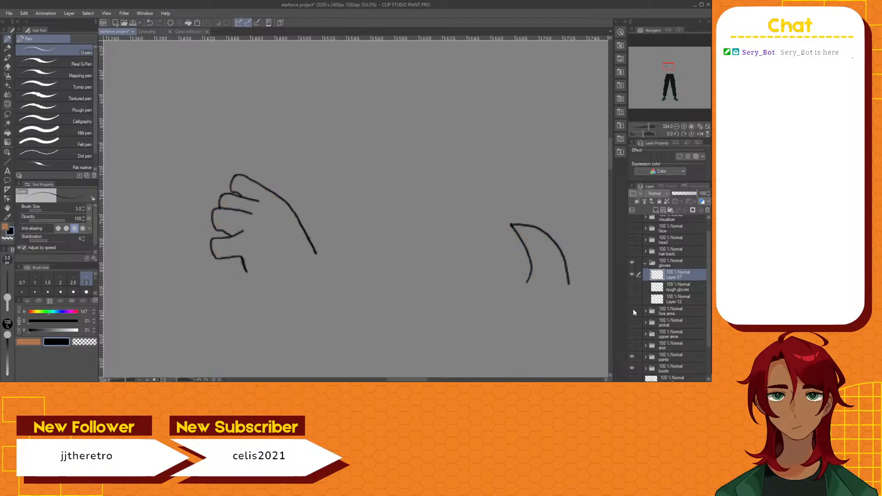
pyautogui.click(633, 311)
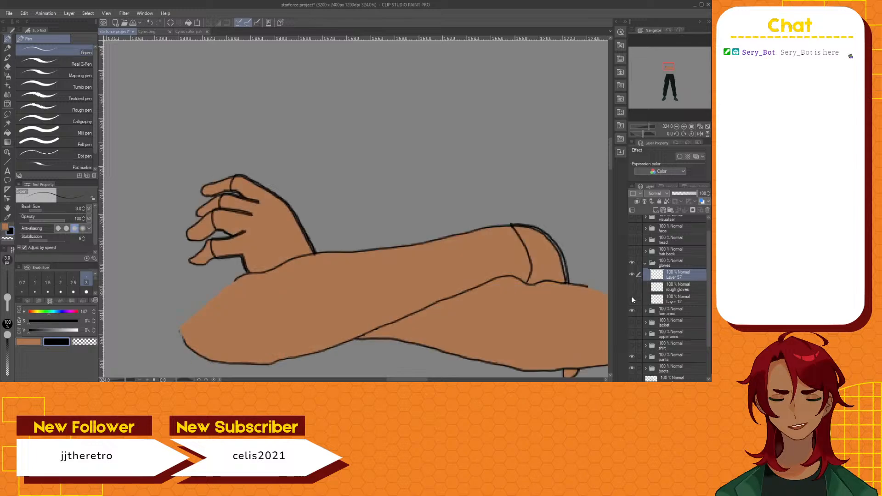
# Show Layer 12, sample the dark green-black glove colour from it, and hide the layer again
pyautogui.click(632, 299)
pyautogui.press('i')
pyautogui.click(223, 233)
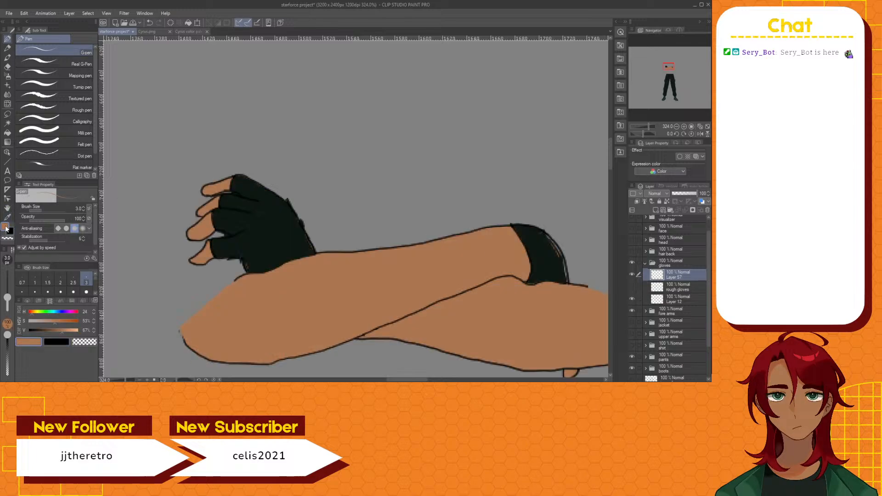
pyautogui.click(276, 233)
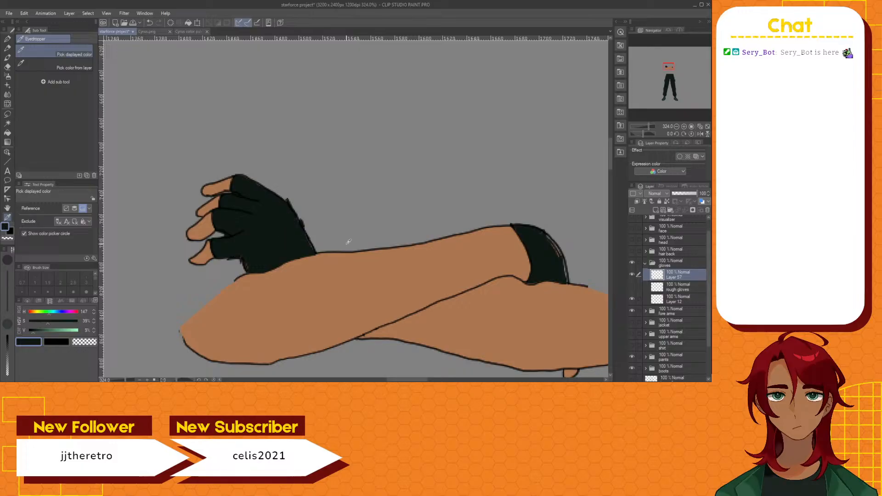
pyautogui.click(632, 299)
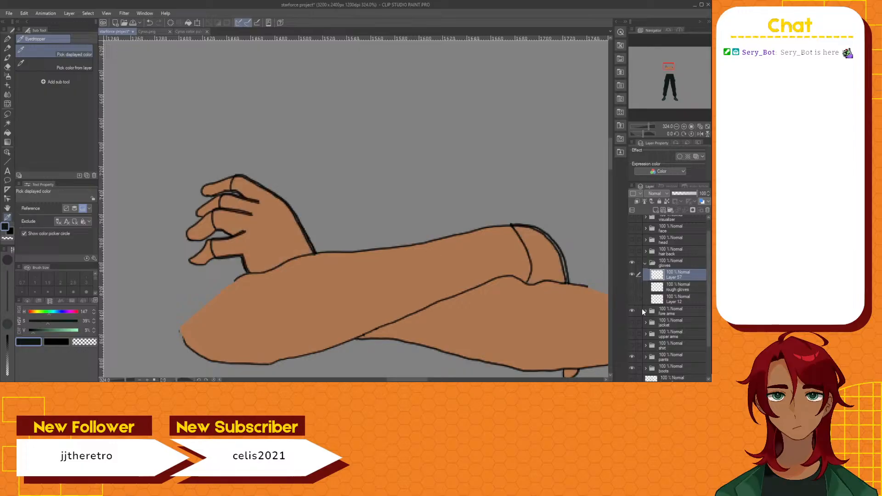
# Hide the whole fore arms folder, leaving its Layer 54 and Layer 55 switched on, and switch to the Brush pen
pyautogui.click(646, 311)
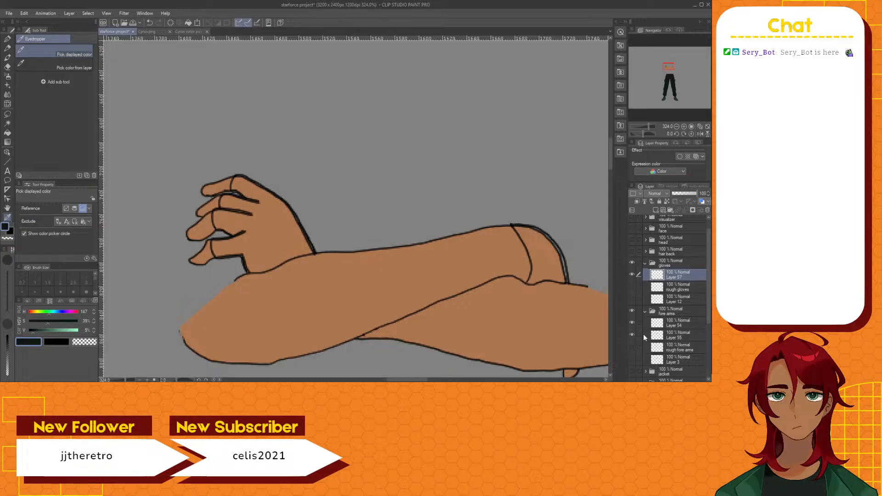
pyautogui.click(632, 334)
pyautogui.click(633, 323)
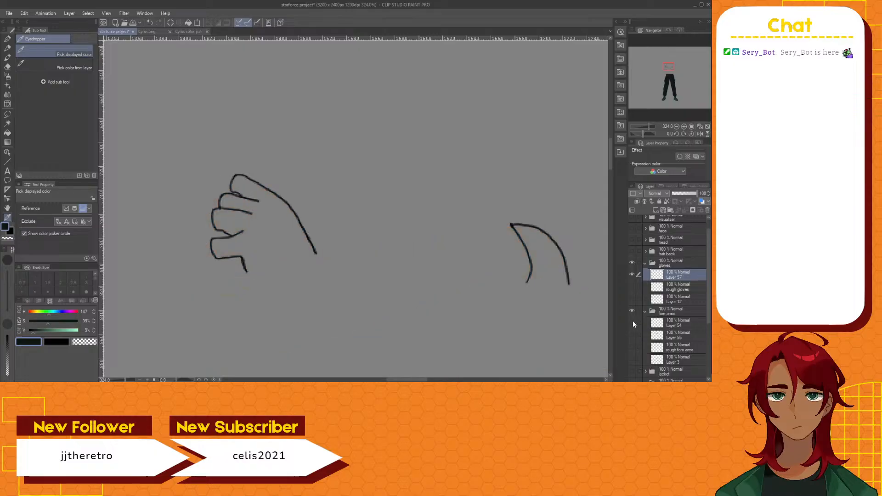
pyautogui.click(633, 322)
pyautogui.click(632, 335)
pyautogui.click(632, 311)
pyautogui.click(7, 57)
# Try closing the open wrist edge and the second glove's lower edge with dark strokes directly on Layer 57
pyautogui.scroll(1, 247, 271)
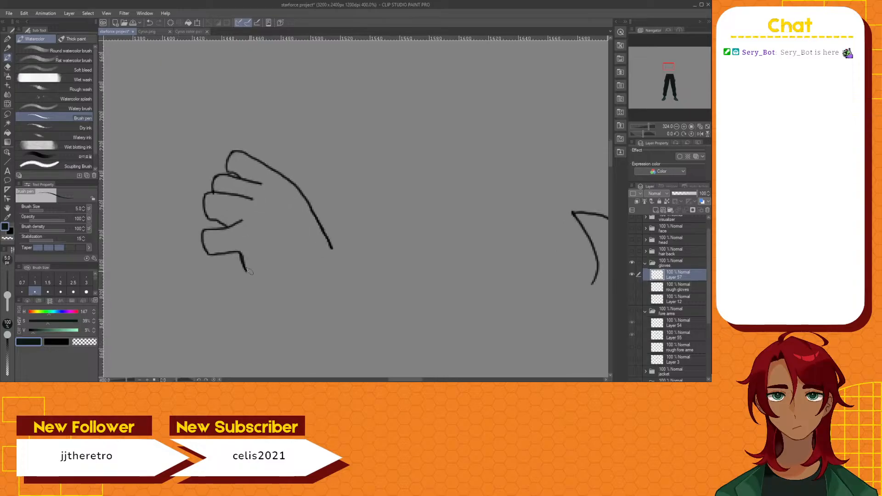
pyautogui.scroll(1, 248, 271)
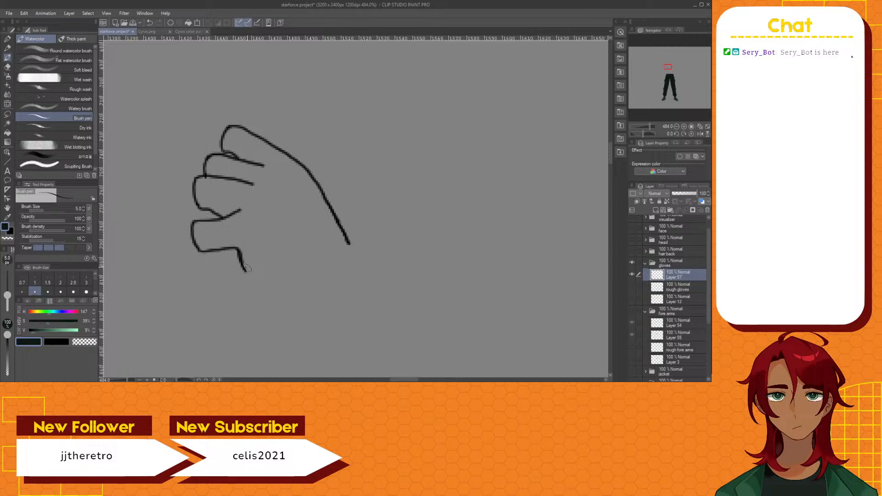
pyautogui.moveTo(246, 269); pyautogui.dragTo(343, 242)
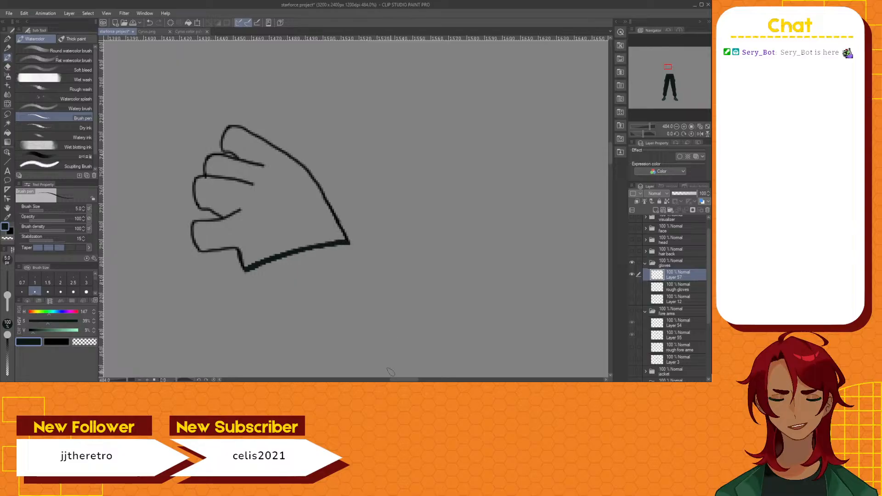
pyautogui.moveTo(400, 380); pyautogui.dragTo(416, 380)
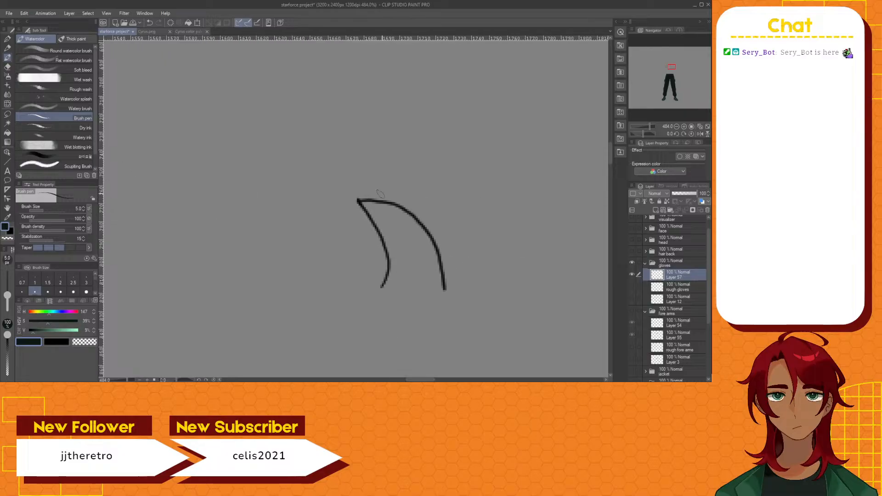
pyautogui.moveTo(381, 284); pyautogui.dragTo(437, 288)
pyautogui.hotkey('ctrl', 'z')
# Add a new layer beneath Layer 57 and close the wrist edge and the second glove's lower edge with dark Brush pen strokes
pyautogui.click(693, 286)
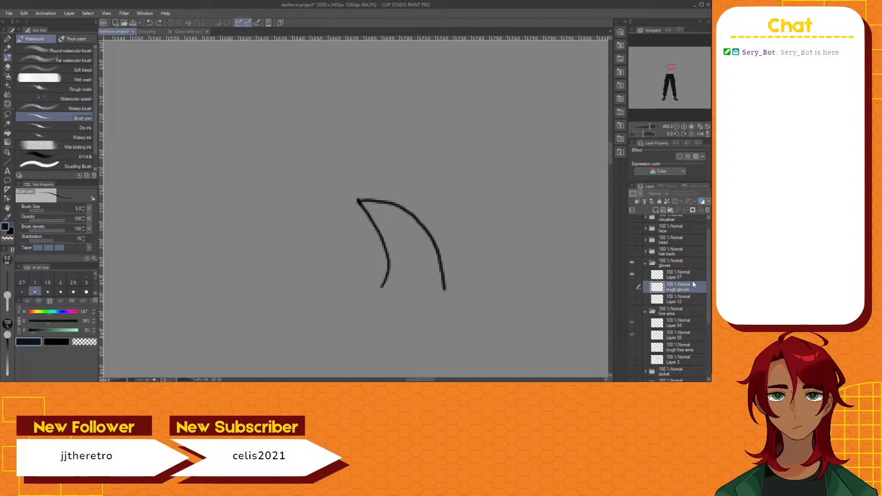
pyautogui.click(655, 210)
pyautogui.moveTo(432, 381); pyautogui.dragTo(415, 381)
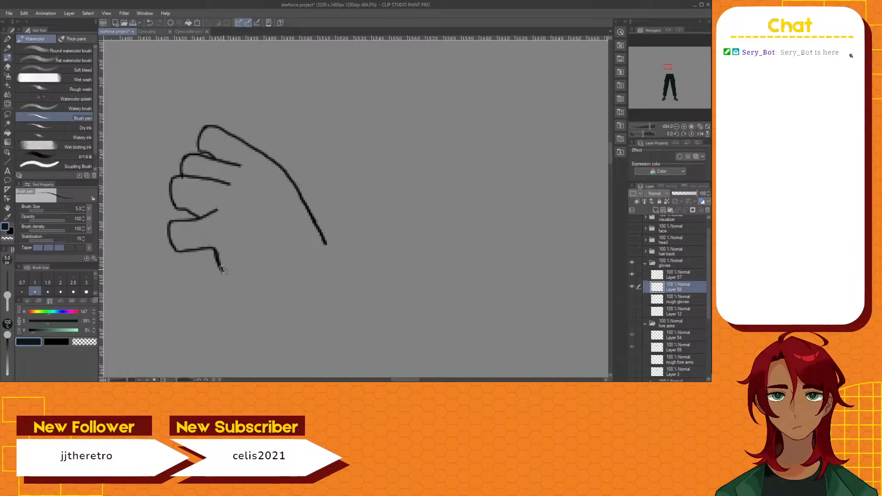
pyautogui.moveTo(221, 270); pyautogui.dragTo(322, 243)
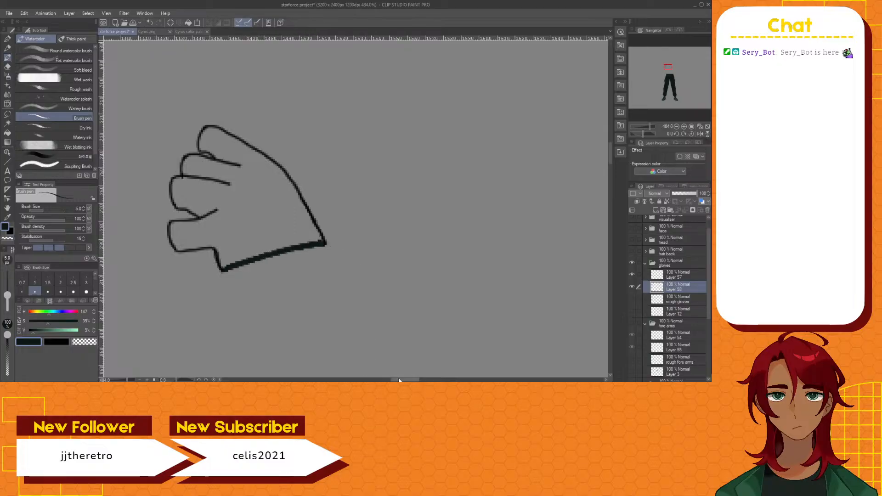
pyautogui.moveTo(404, 380); pyautogui.dragTo(417, 379)
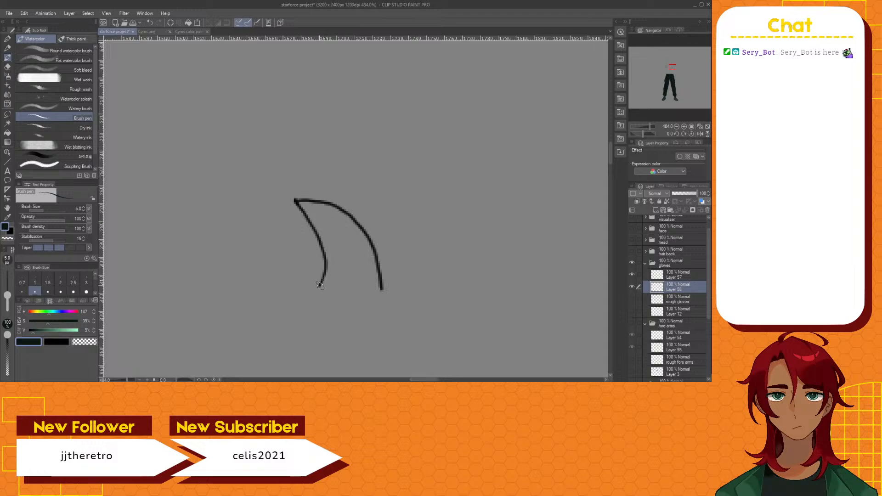
pyautogui.moveTo(322, 285); pyautogui.dragTo(375, 287)
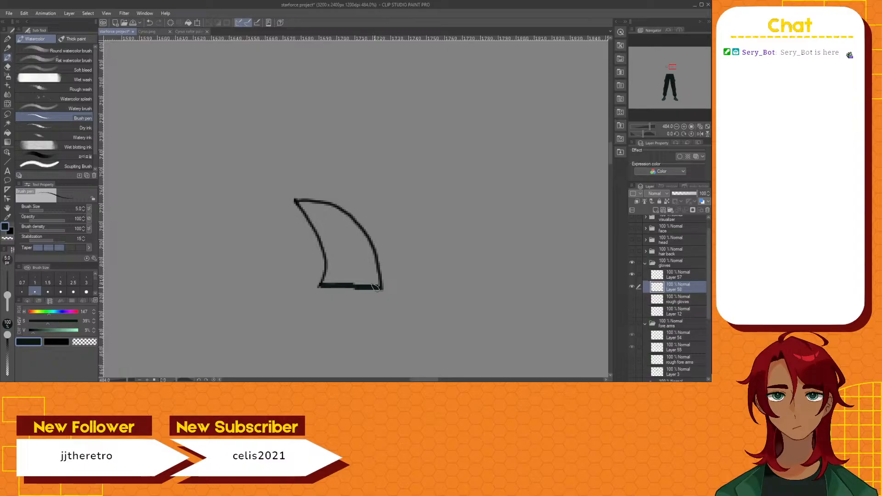
# Auto select the inside of each glove with reference to all layers, fill both with the dark green-black colour, and deselect
pyautogui.scroll(-3, 405, 238)
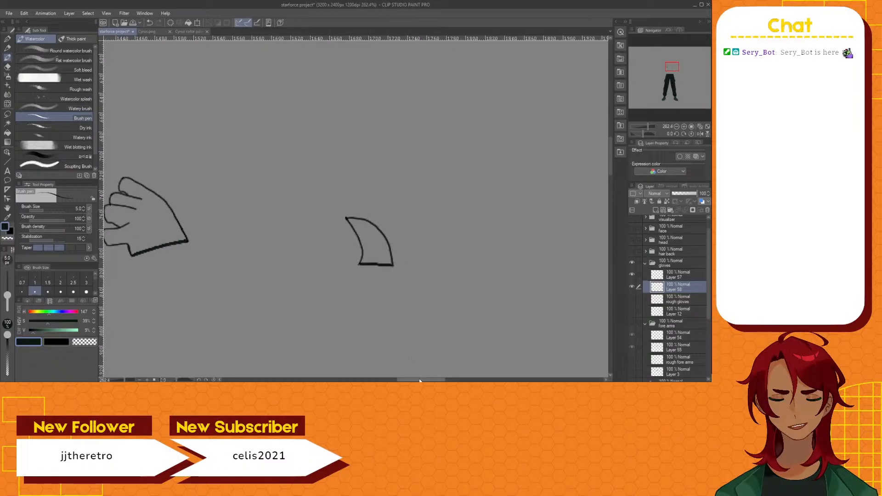
pyautogui.moveTo(423, 379); pyautogui.dragTo(409, 380)
pyautogui.click(8, 123)
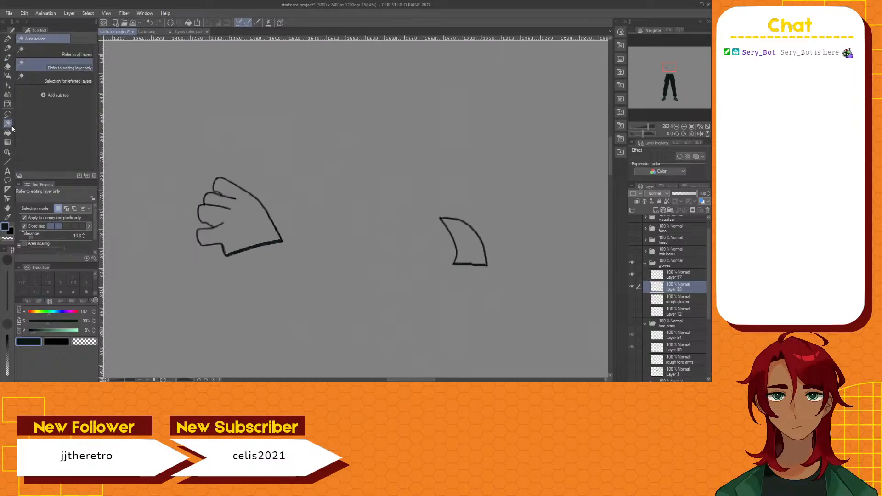
pyautogui.click(242, 223)
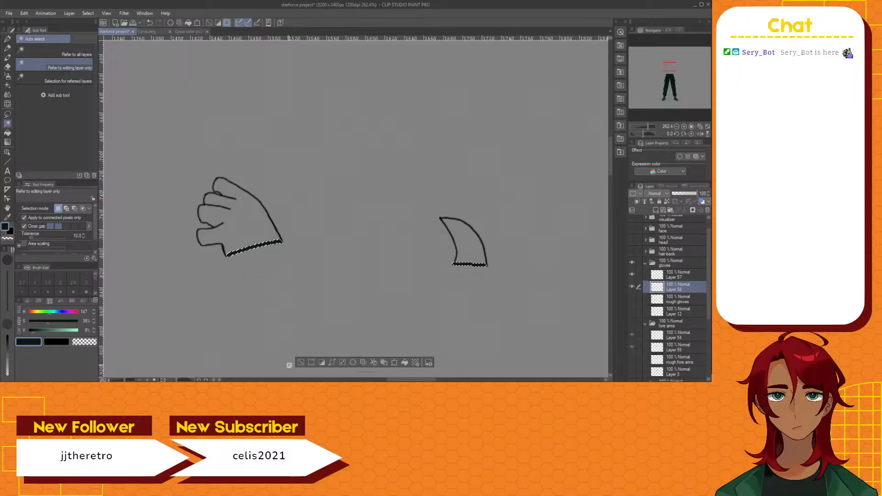
pyautogui.click(301, 362)
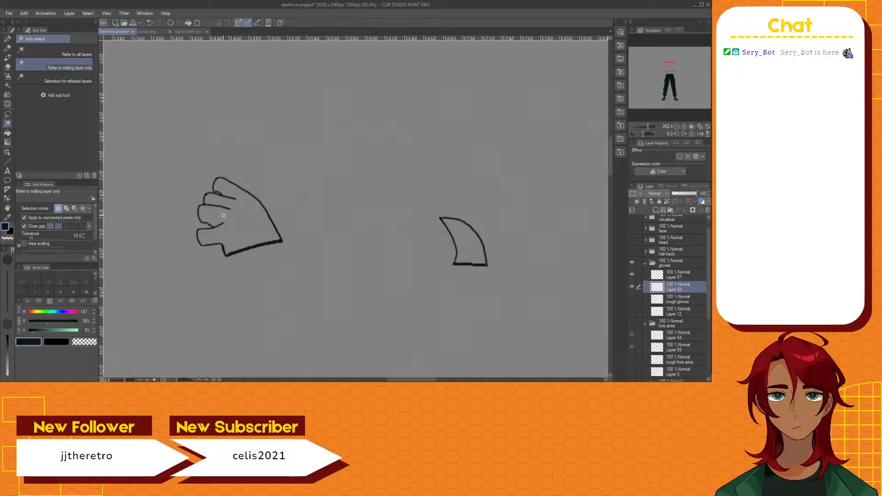
pyautogui.click(65, 49)
pyautogui.click(243, 218)
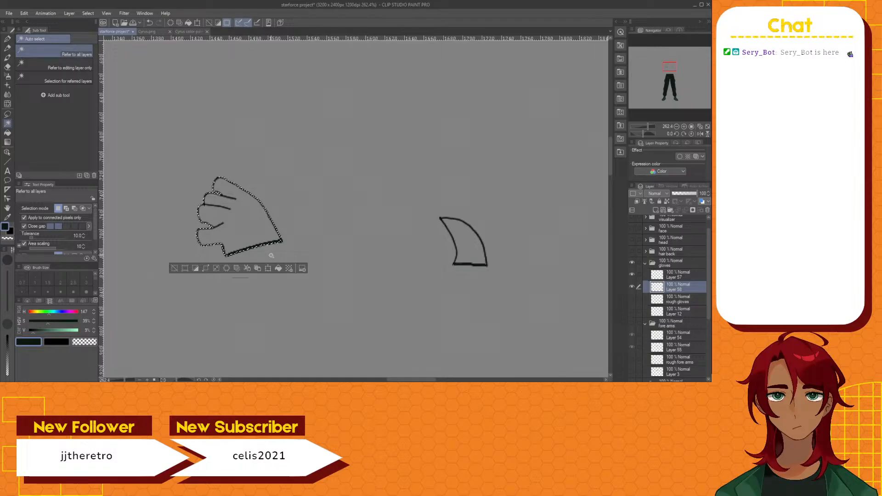
pyautogui.click(279, 269)
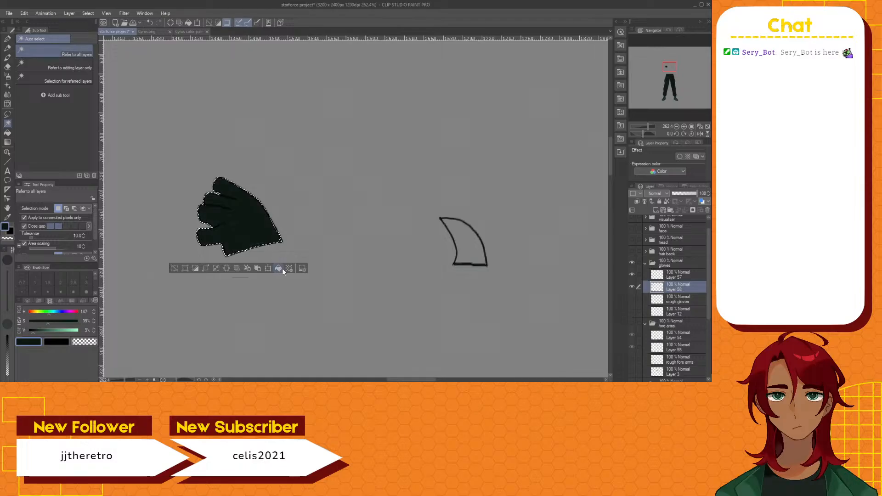
pyautogui.click(469, 242)
pyautogui.click(502, 277)
pyautogui.click(399, 277)
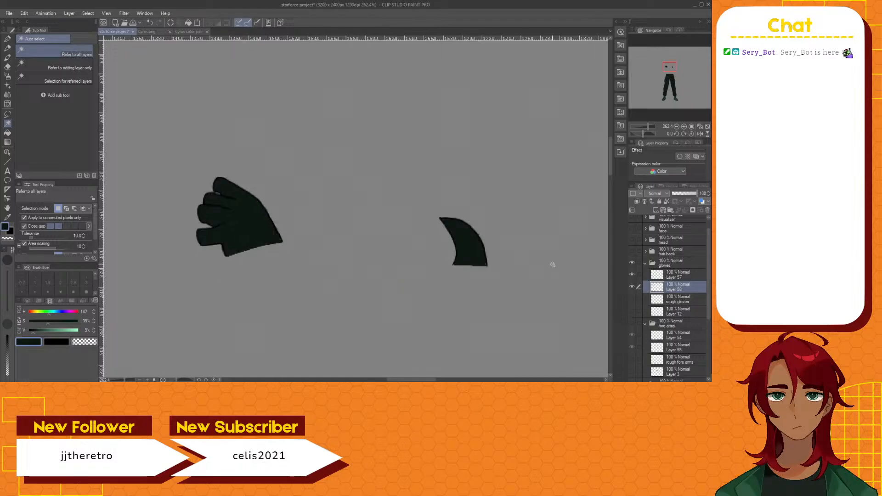
# Show the fore arms folder again and fill the skin-coloured gap along the first glove's wrist edge with dark Brush pen strokes
pyautogui.click(632, 324)
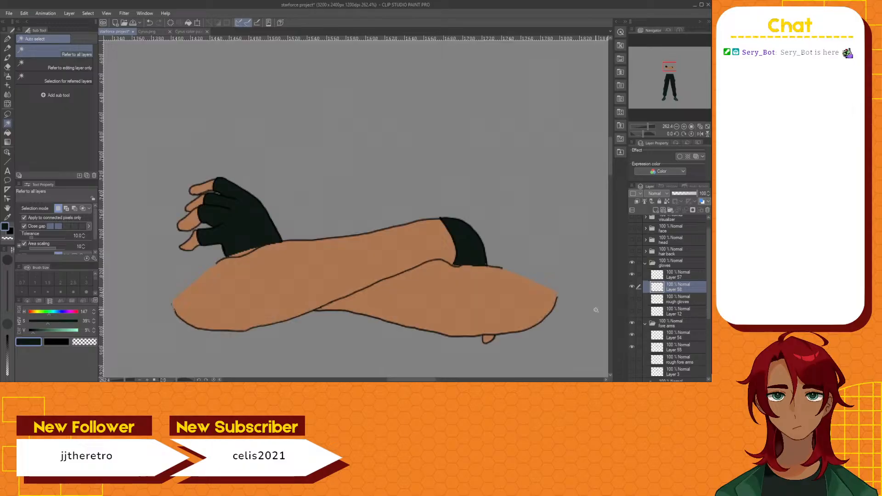
pyautogui.scroll(5, 276, 252)
pyautogui.scroll(2, 239, 260)
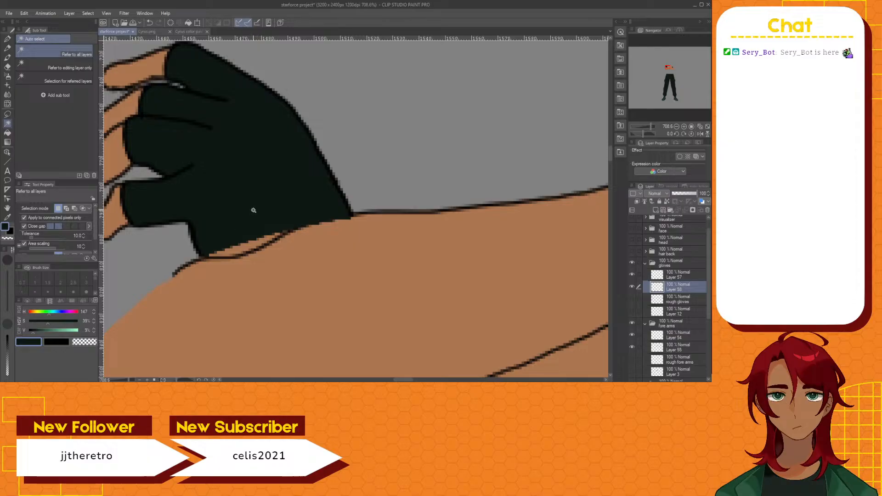
pyautogui.click(7, 58)
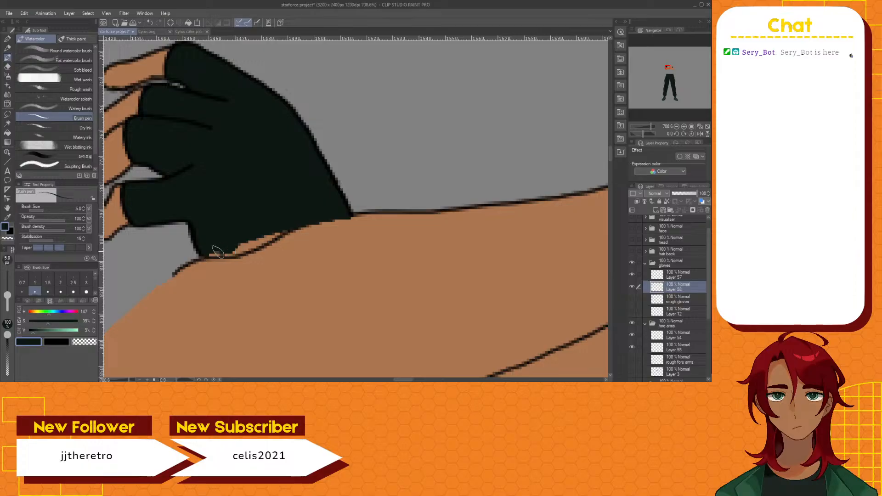
pyautogui.moveTo(212, 251); pyautogui.dragTo(268, 230)
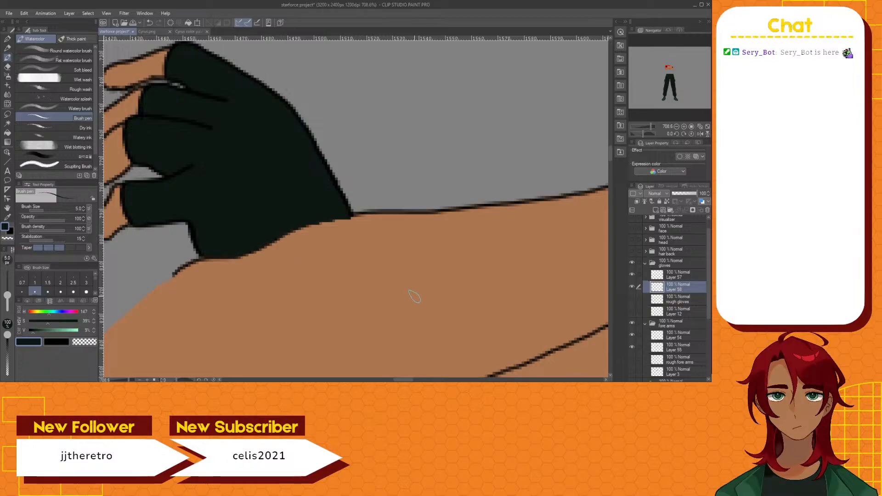
pyautogui.moveTo(395, 381); pyautogui.dragTo(398, 381)
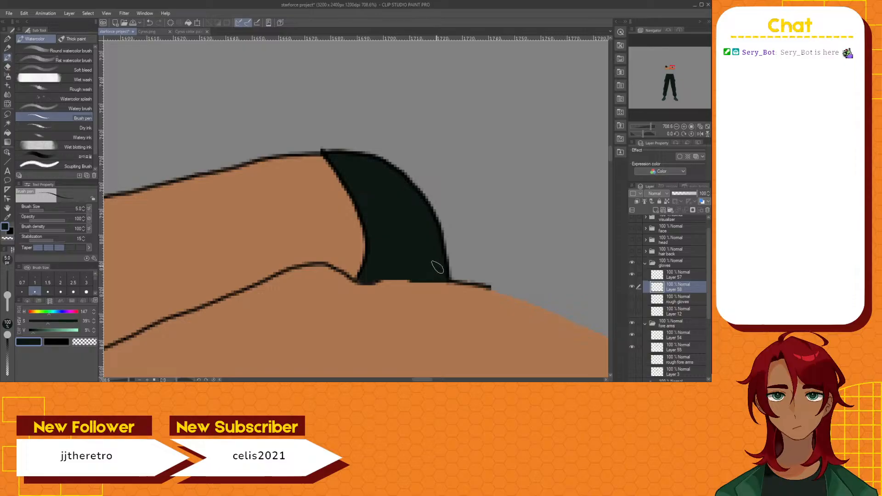
pyautogui.scroll(-3, 437, 267)
pyautogui.scroll(-2, 438, 267)
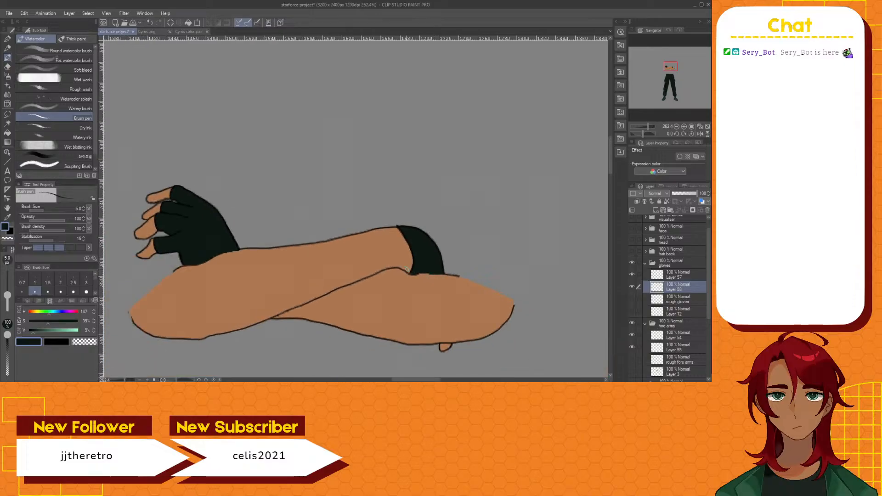
pyautogui.hscroll(-2, 437, 268)
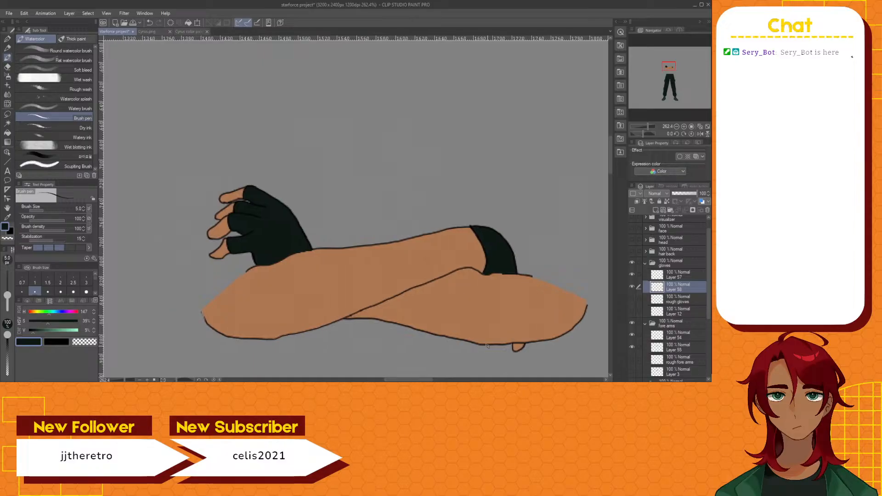
# Hide the gloves folder and Layer 55, try auto selecting the area outside the forearm line art with reference to all layers, and deselect
pyautogui.click(632, 264)
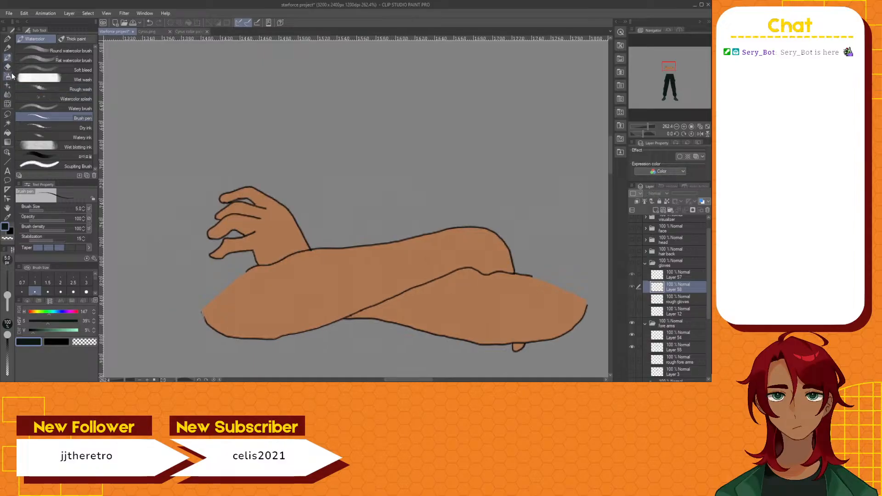
pyautogui.click(7, 123)
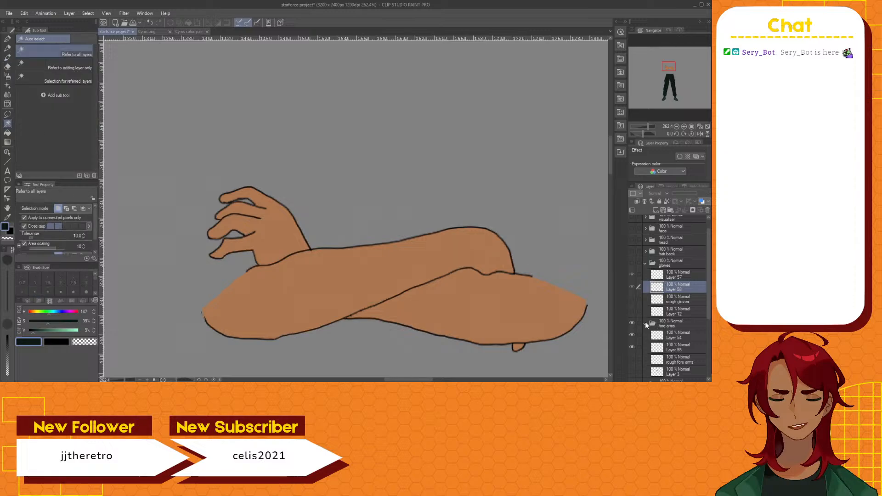
pyautogui.click(362, 221)
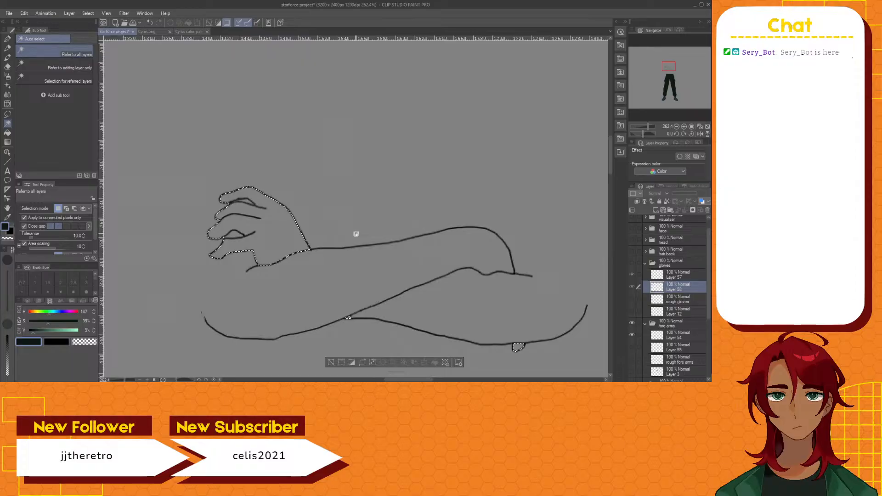
pyautogui.click(330, 362)
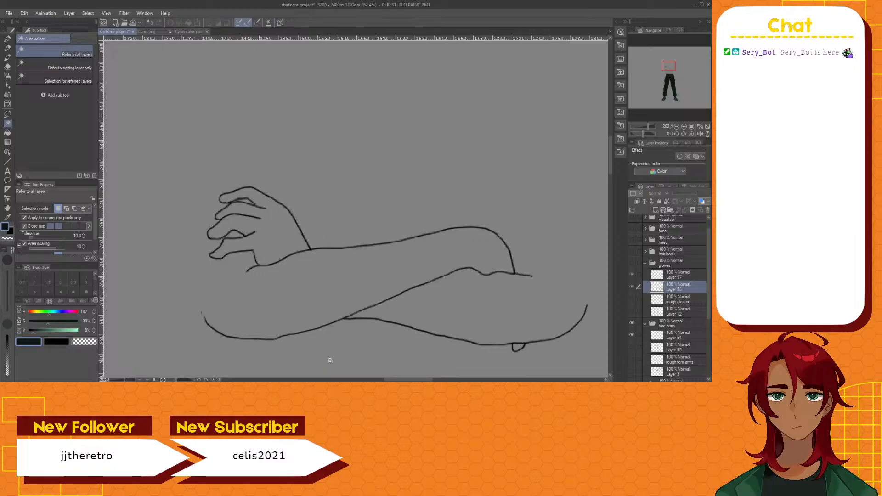